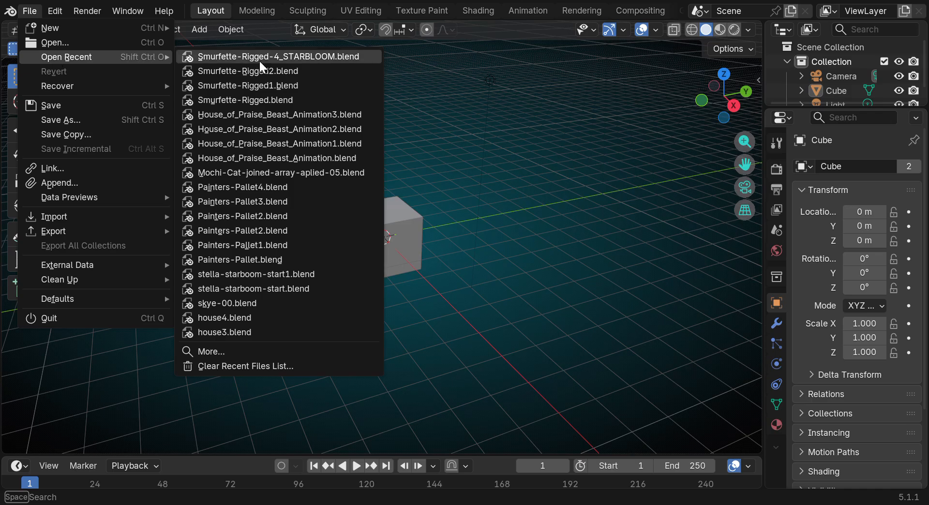
Open the recent file Smurfette-Rigged-4_STARBLOOM.blend without saving the changes to the untitled scene
{"action": "left_click", "coordinate": [301, 61]}
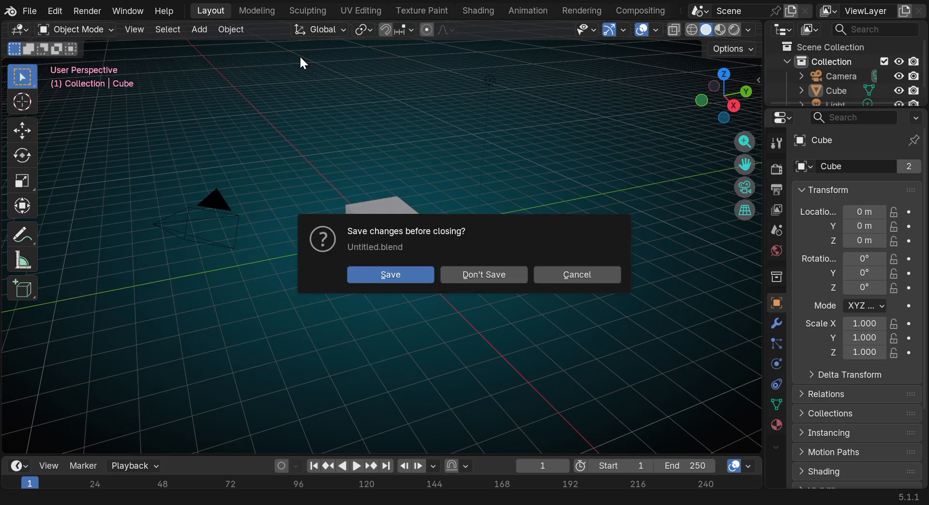
{"action": "left_click", "coordinate": [463, 274]}
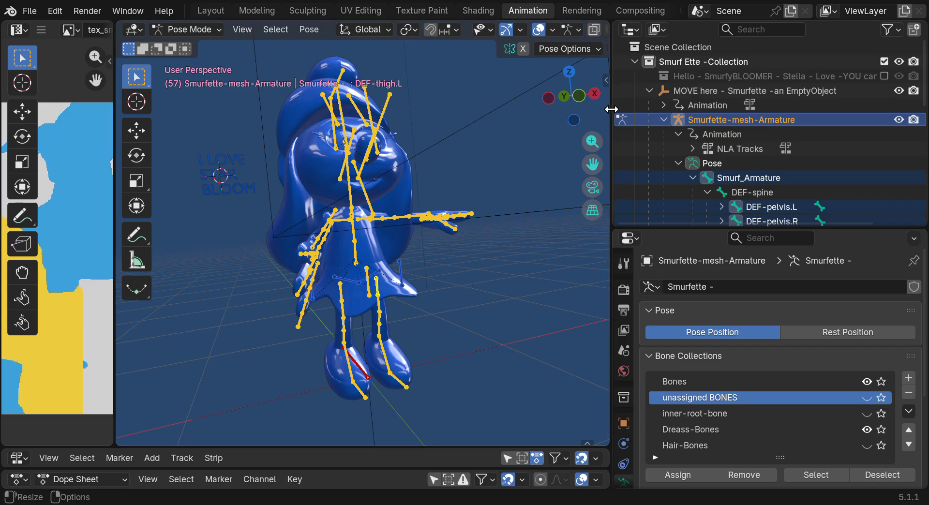
Resize the editors so the Outliner is minimal, the Properties editor is taller and the 3D viewport is wider
{"action": "left_click_drag", "start_coordinate": [612, 109], "coordinate": [524, 110]}
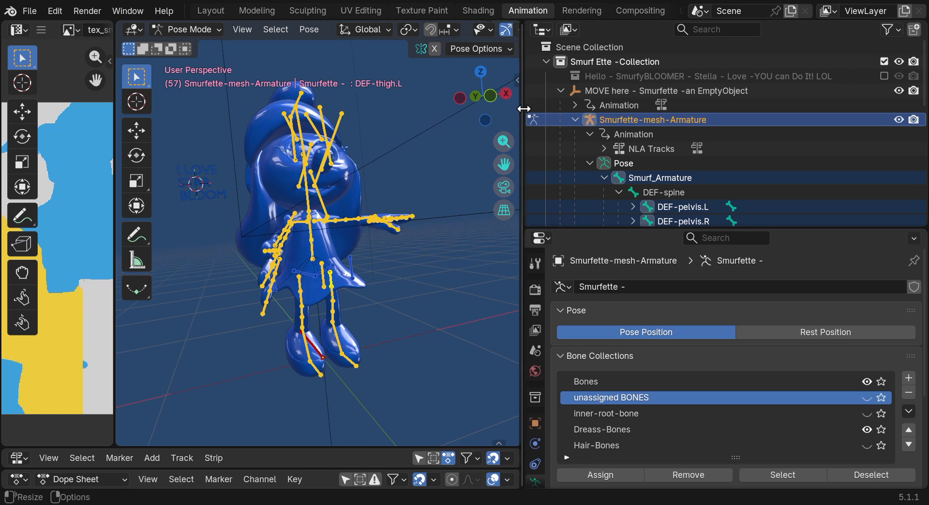
{"action": "left_click_drag", "start_coordinate": [654, 225], "coordinate": [638, 60]}
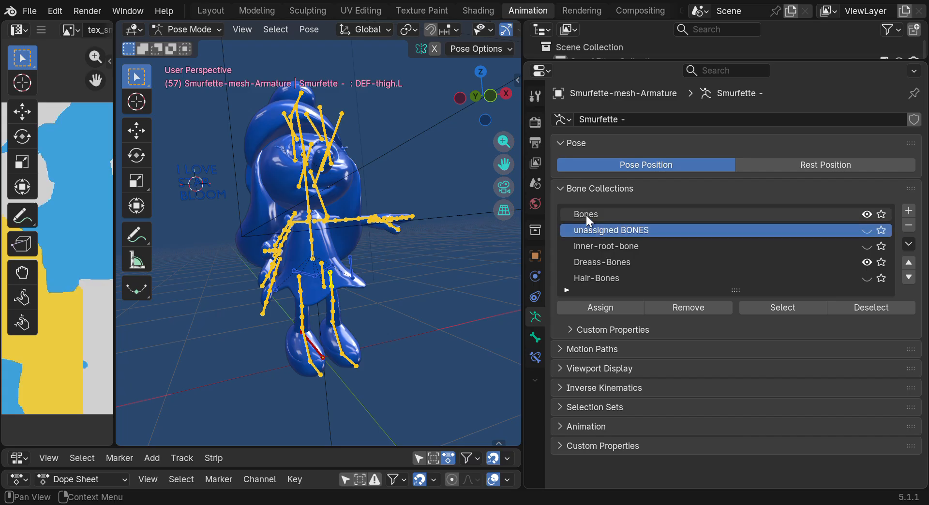
{"action": "left_click_drag", "start_coordinate": [481, 96], "coordinate": [562, 102]}
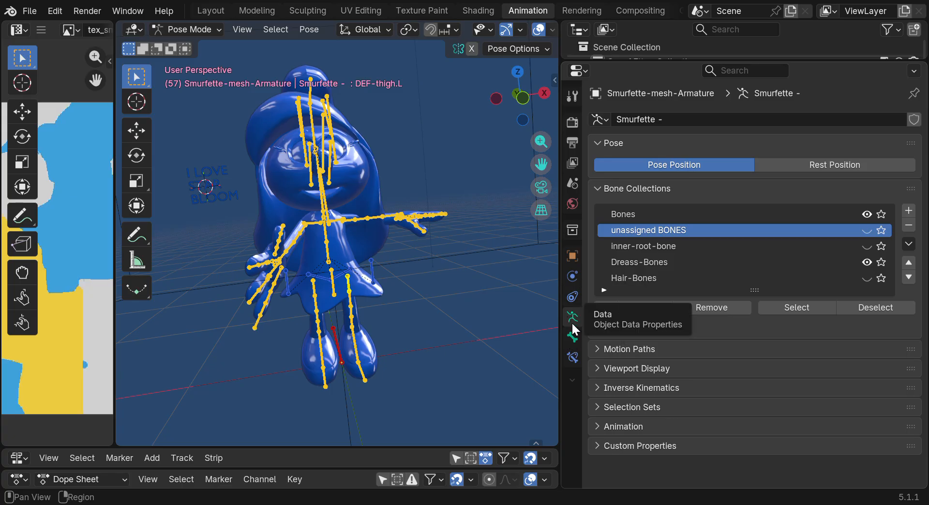
{"action": "left_click_drag", "start_coordinate": [560, 167], "coordinate": [731, 177]}
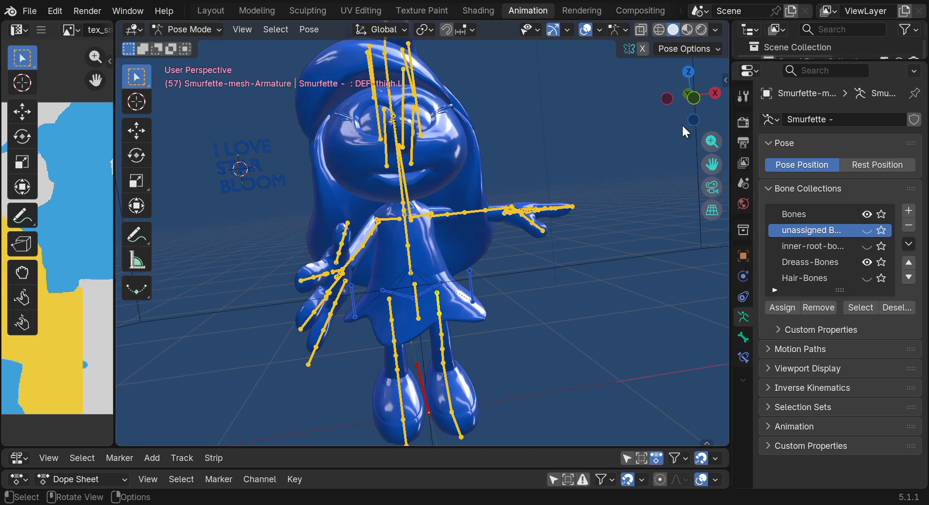
Switch the viewport to Material Preview shading and view the character through the scene camera
{"action": "left_click", "coordinate": [687, 30]}
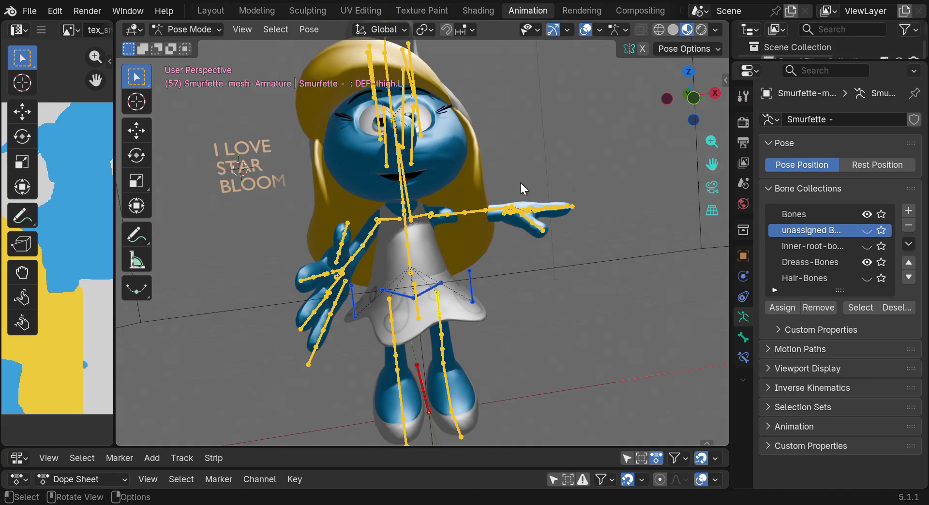
{"action": "scroll", "coordinate": [508, 166], "scroll_direction": "down", "scroll_amount": 3}
{"action": "scroll", "coordinate": [507, 166], "scroll_direction": "up", "scroll_amount": 3}
{"action": "scroll", "coordinate": [508, 166], "scroll_direction": "down", "scroll_amount": 2}
{"action": "scroll", "coordinate": [507, 166], "scroll_direction": "up", "scroll_amount": 1}
{"action": "mouse_move", "coordinate": [701, 94]}
{"action": "left_mouse_down"}
{"action": "mouse_move", "coordinate": [699, 114]}
{"action": "mouse_move", "coordinate": [682, 106]}
{"action": "mouse_move", "coordinate": [691, 81]}
{"action": "mouse_move", "coordinate": [682, 129]}
{"action": "mouse_move", "coordinate": [696, 97]}
{"action": "left_mouse_up"}
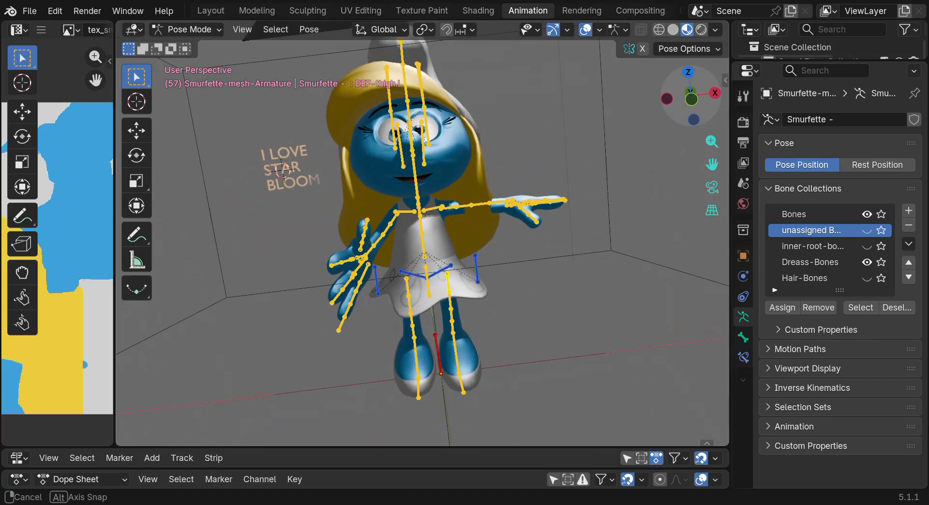
{"action": "left_click", "coordinate": [711, 189]}
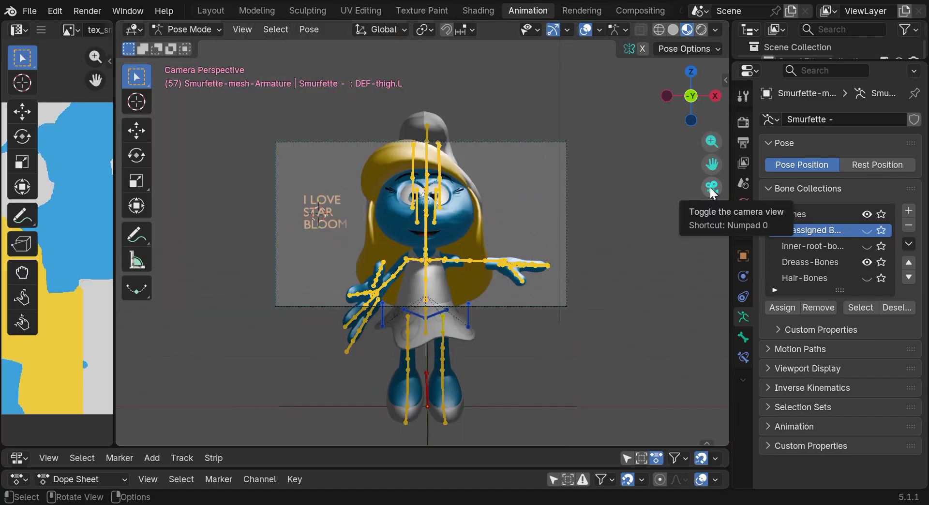
{"action": "scroll", "coordinate": [425, 239], "scroll_direction": "up", "scroll_amount": 5}
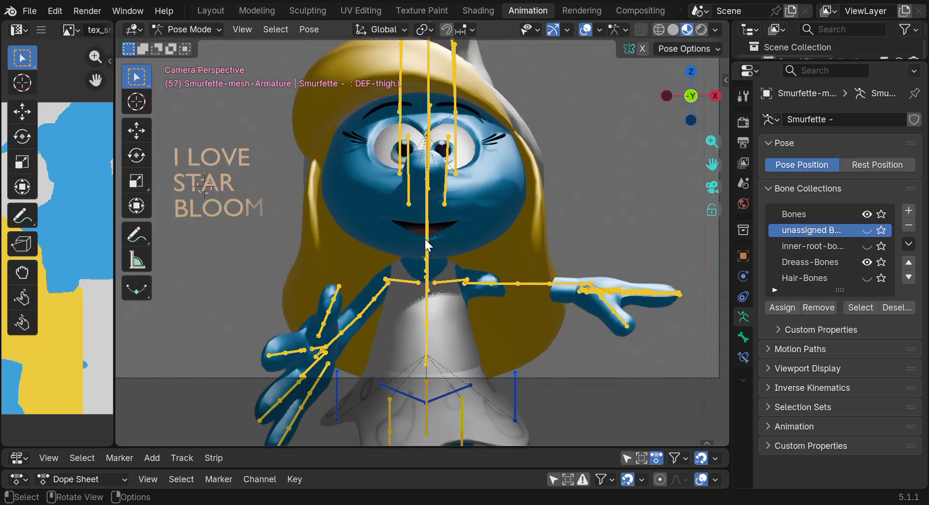
{"action": "scroll", "coordinate": [425, 237], "scroll_direction": "down", "scroll_amount": 1}
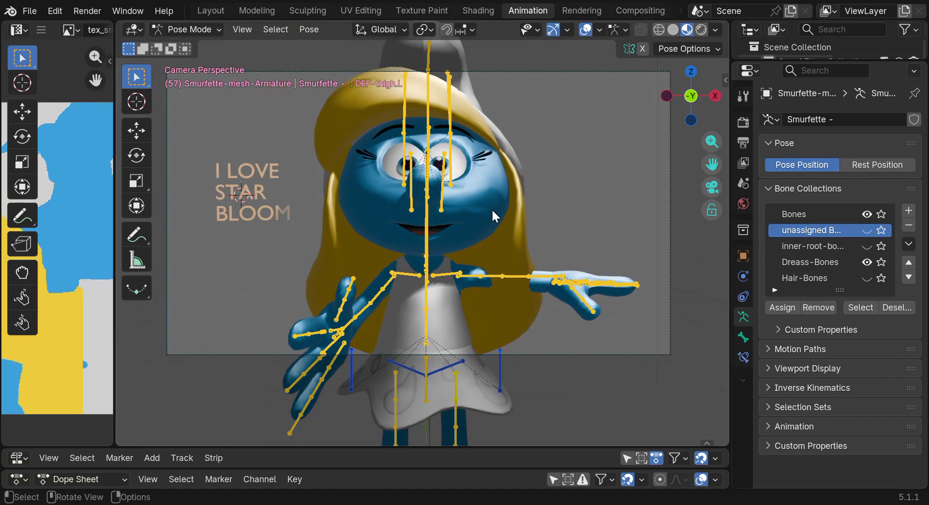
{"action": "scroll", "coordinate": [473, 207], "scroll_direction": "up", "scroll_amount": 3}
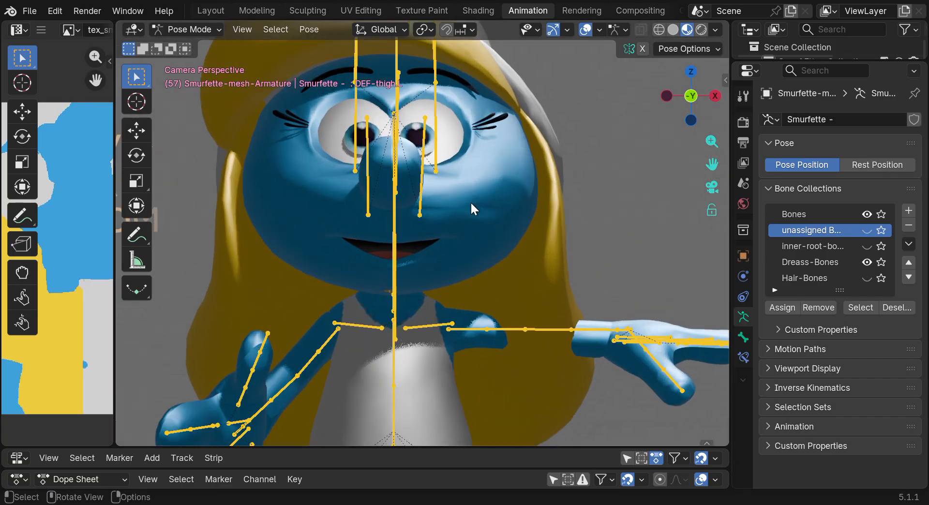
{"action": "scroll", "coordinate": [470, 202], "scroll_direction": "down", "scroll_amount": 4}
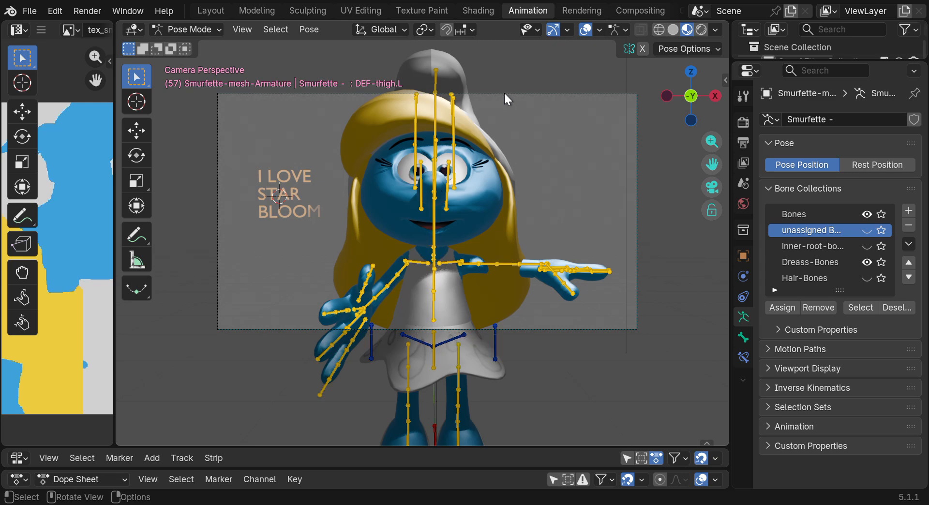
{"action": "scroll", "coordinate": [448, 127], "scroll_direction": "up", "scroll_amount": 1}
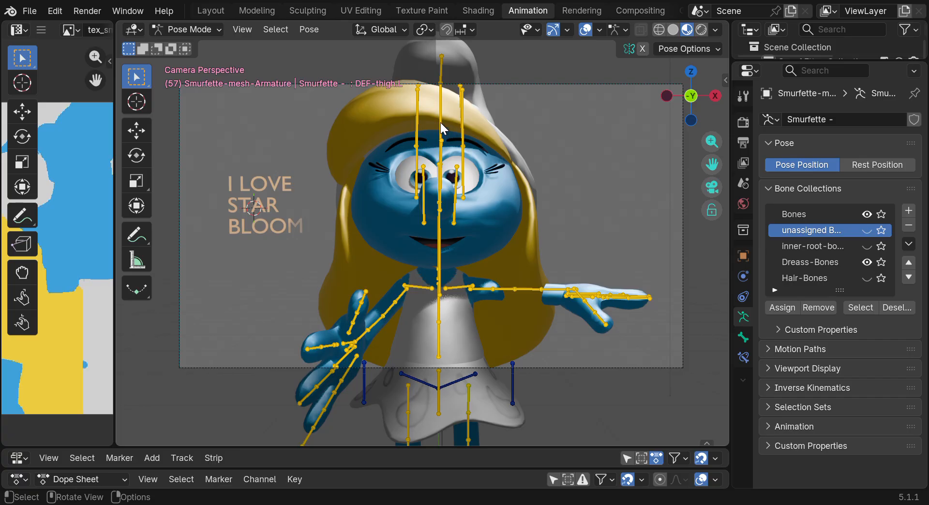
Switch from Pose Mode to Object Mode and select the camera by its frame, keeping the camera view
{"action": "left_click", "coordinate": [187, 31]}
{"action": "left_click", "coordinate": [188, 43]}
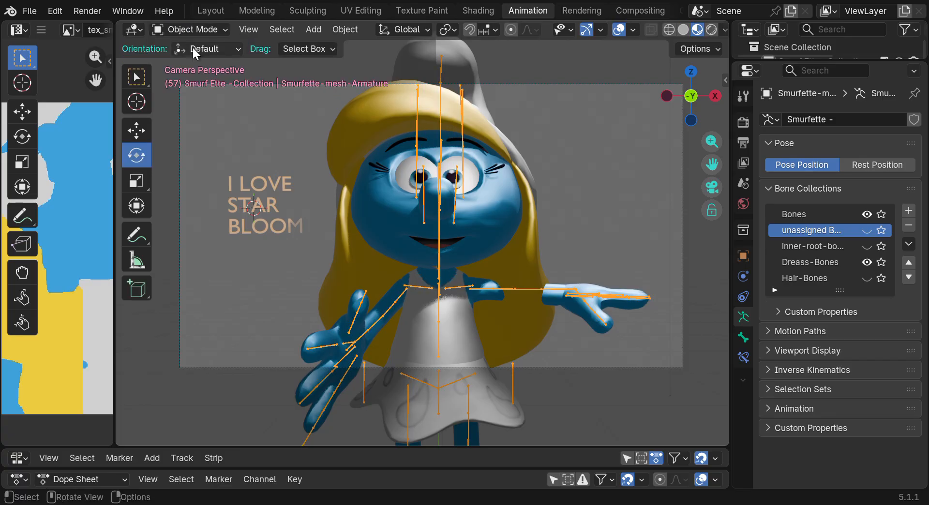
{"action": "left_click", "coordinate": [519, 85]}
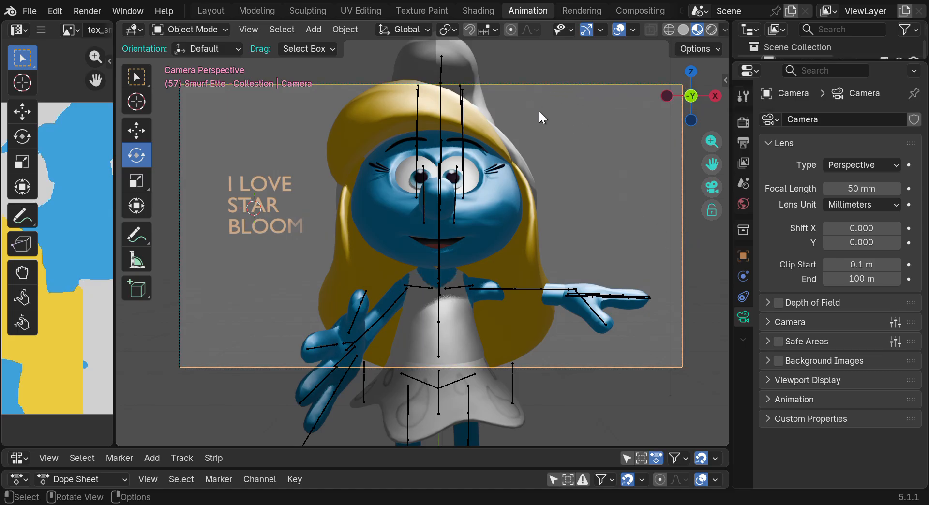
{"action": "left_click", "coordinate": [712, 188]}
{"action": "left_click", "coordinate": [712, 188]}
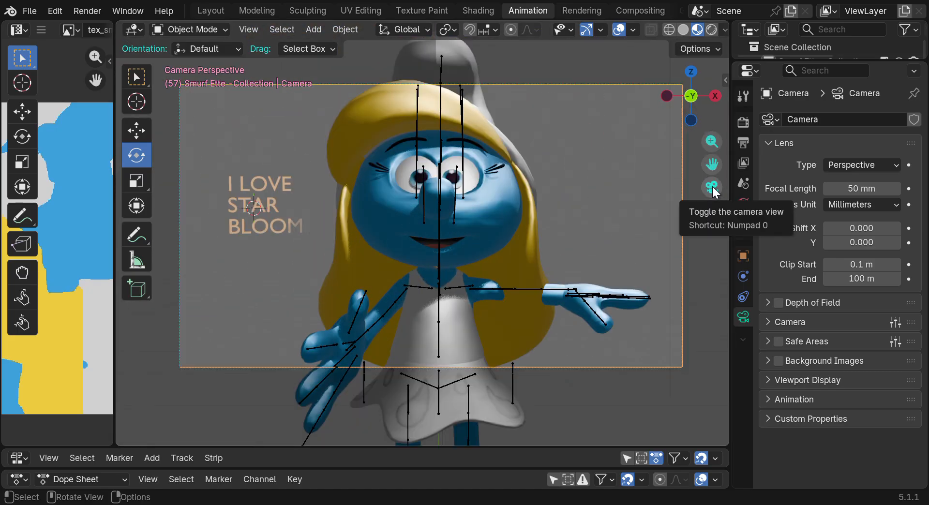
{"action": "scroll", "coordinate": [690, 35], "scroll_direction": "down", "scroll_amount": 1}
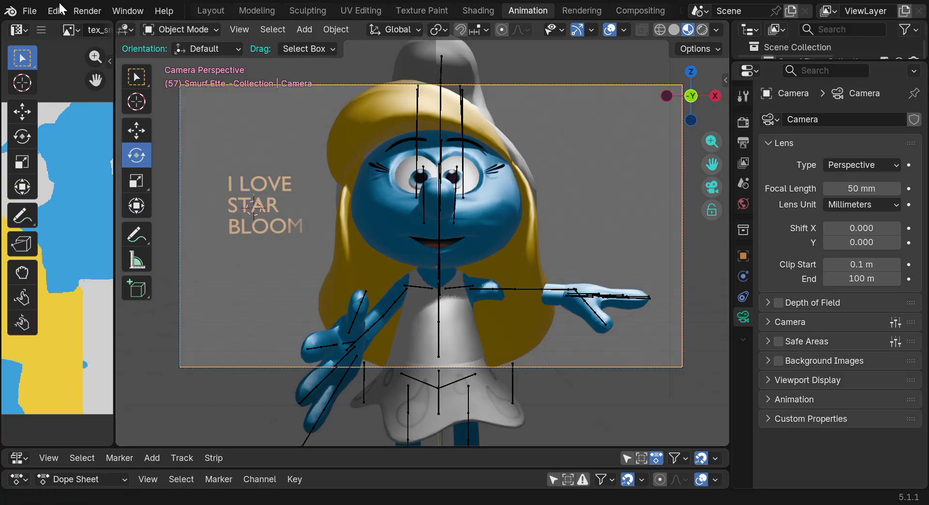
Render the current frame as a still image and inspect the result up close
{"action": "left_click", "coordinate": [83, 11]}
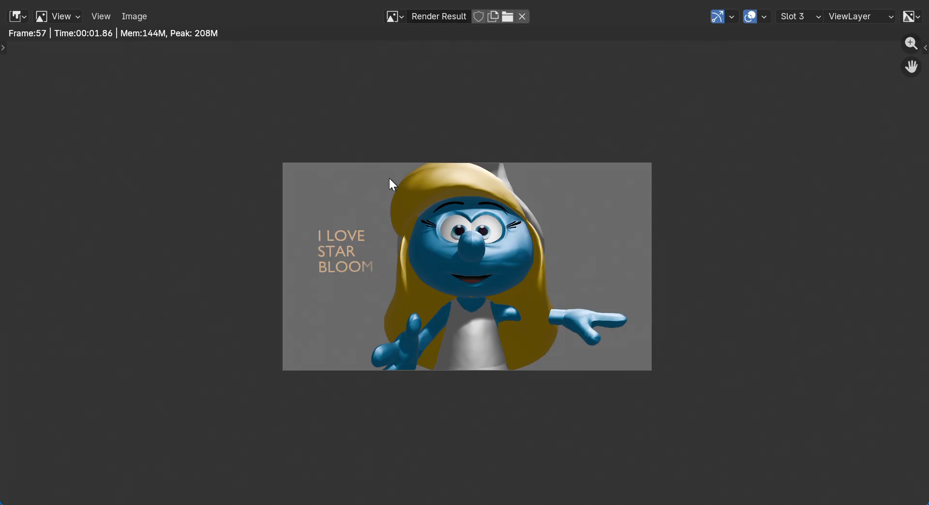
{"action": "scroll", "coordinate": [547, 288], "scroll_direction": "up", "scroll_amount": 1}
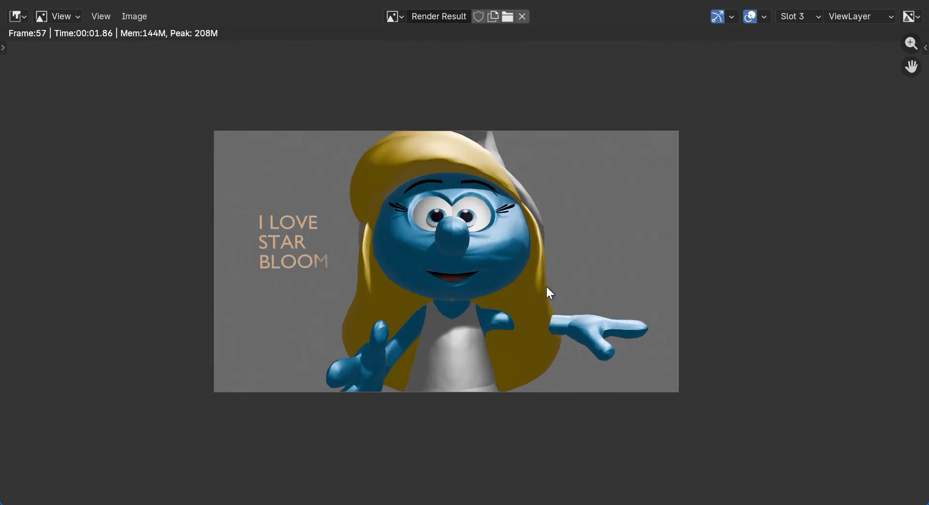
{"action": "scroll", "coordinate": [547, 288], "scroll_direction": "up", "scroll_amount": 2}
{"action": "scroll", "coordinate": [546, 286], "scroll_direction": "down", "scroll_amount": 1}
{"action": "scroll", "coordinate": [316, 181], "scroll_direction": "up", "scroll_amount": 2}
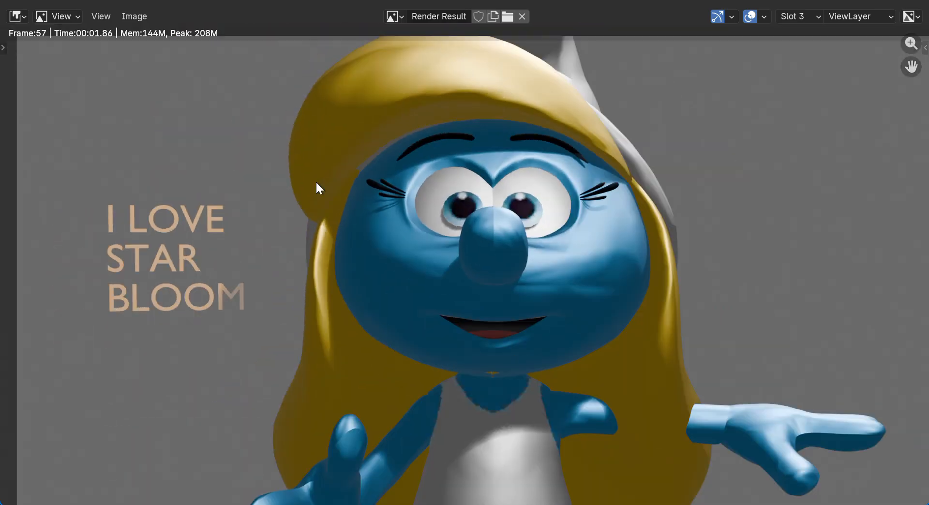
{"action": "scroll", "coordinate": [315, 181], "scroll_direction": "down", "scroll_amount": 2}
{"action": "scroll", "coordinate": [312, 184], "scroll_direction": "up", "scroll_amount": 1}
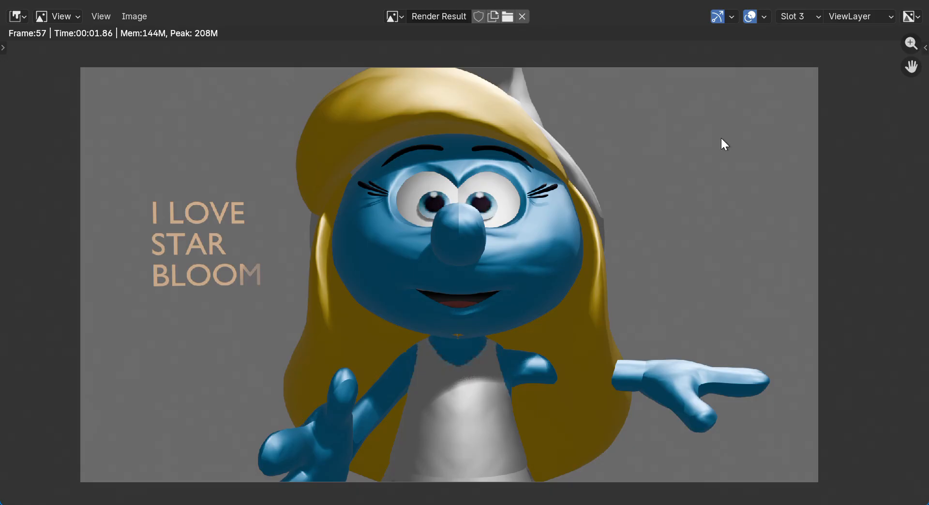
Check the contents of render Slots 4, 1 and 2, and return to Slot 3
{"action": "left_click", "coordinate": [807, 17]}
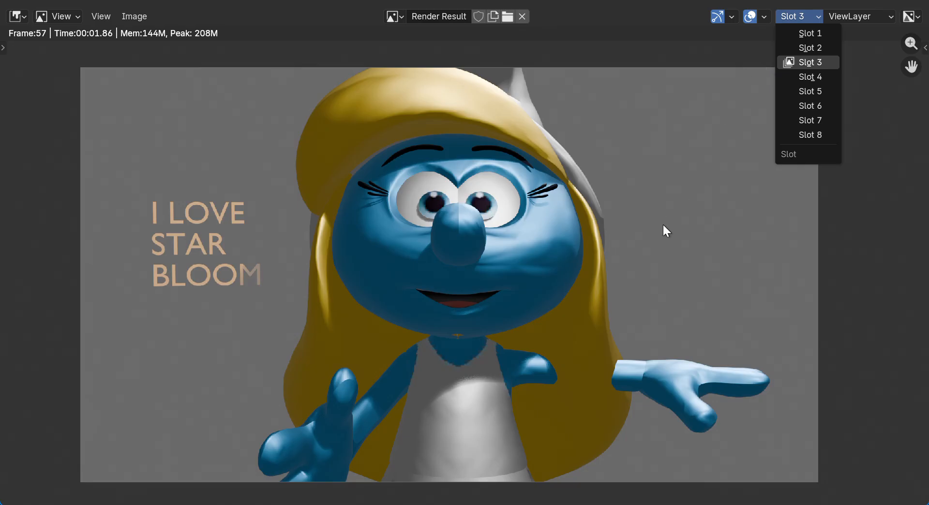
{"action": "left_click", "coordinate": [806, 76]}
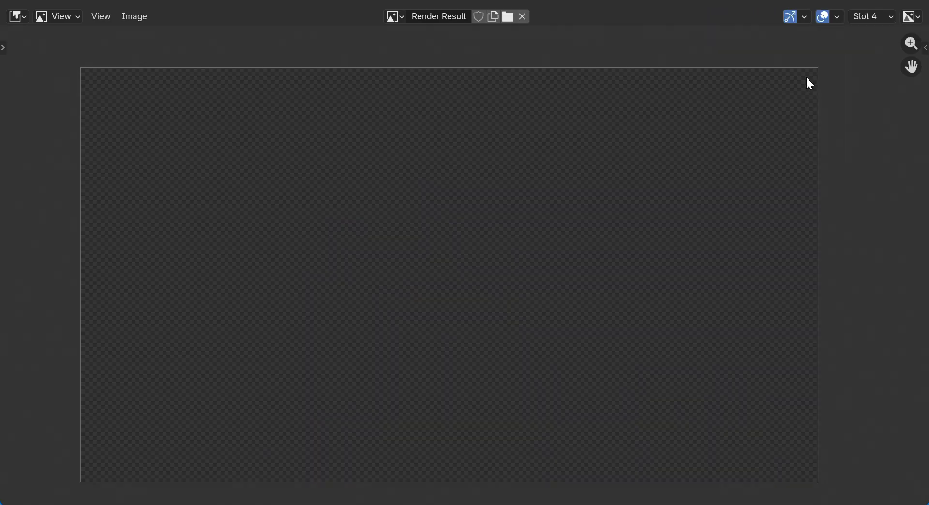
{"action": "left_click", "coordinate": [885, 17]}
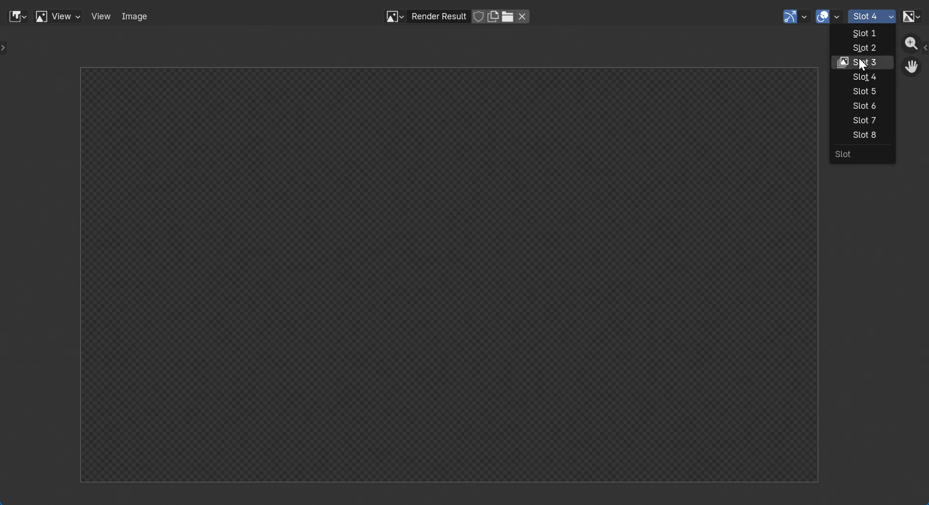
{"action": "left_click", "coordinate": [871, 41]}
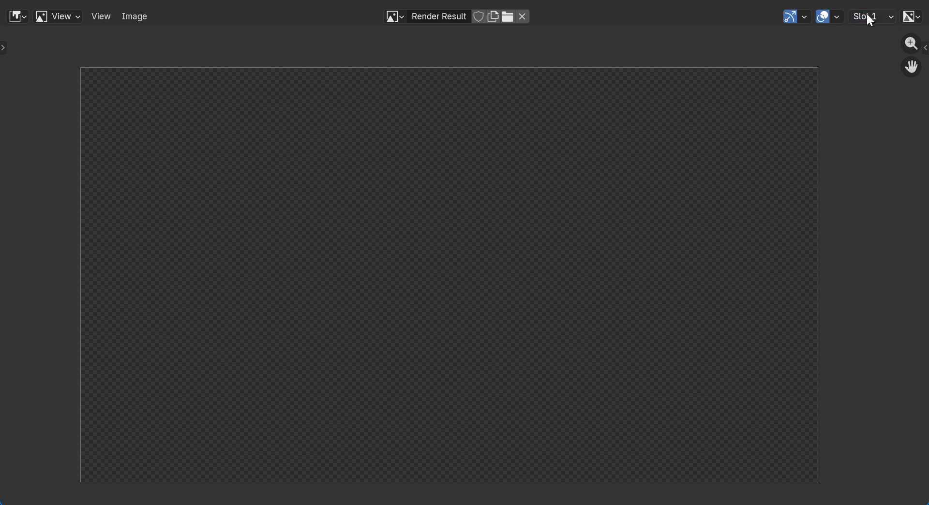
{"action": "left_click", "coordinate": [872, 19]}
{"action": "left_click", "coordinate": [865, 48]}
{"action": "left_click", "coordinate": [869, 24]}
{"action": "left_click", "coordinate": [866, 62]}
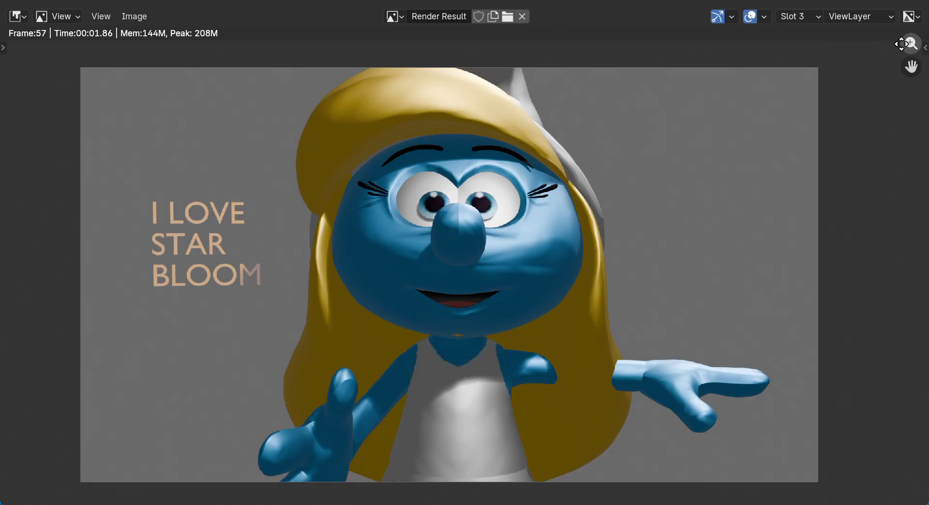
Add two render slots in the Render Result's image settings, reselect Slot 3 and hide the sidebar
{"action": "left_click", "coordinate": [924, 48]}
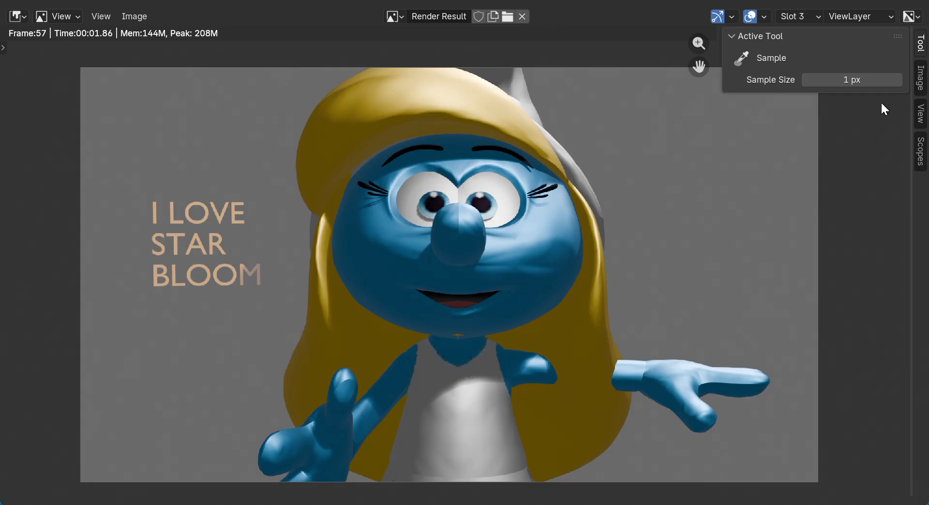
{"action": "left_click", "coordinate": [921, 83]}
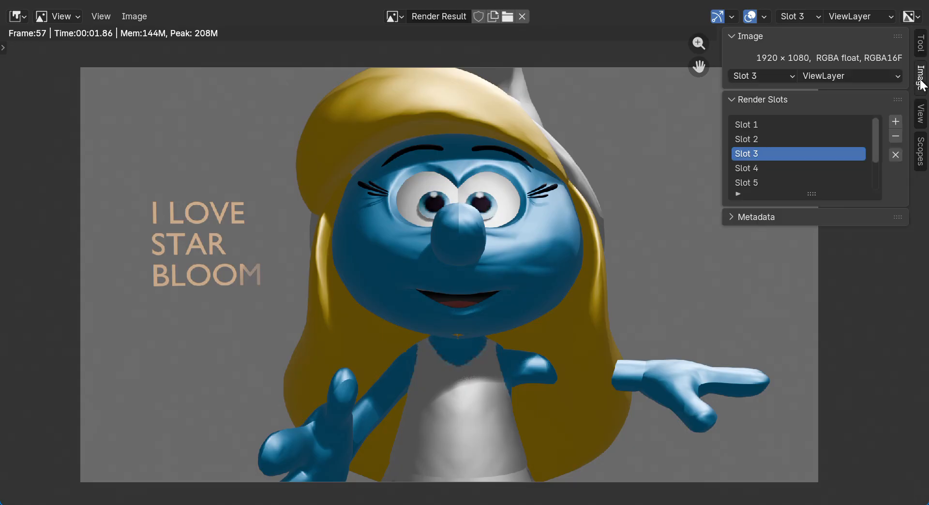
{"action": "scroll", "coordinate": [876, 133], "scroll_direction": "down", "scroll_amount": 3}
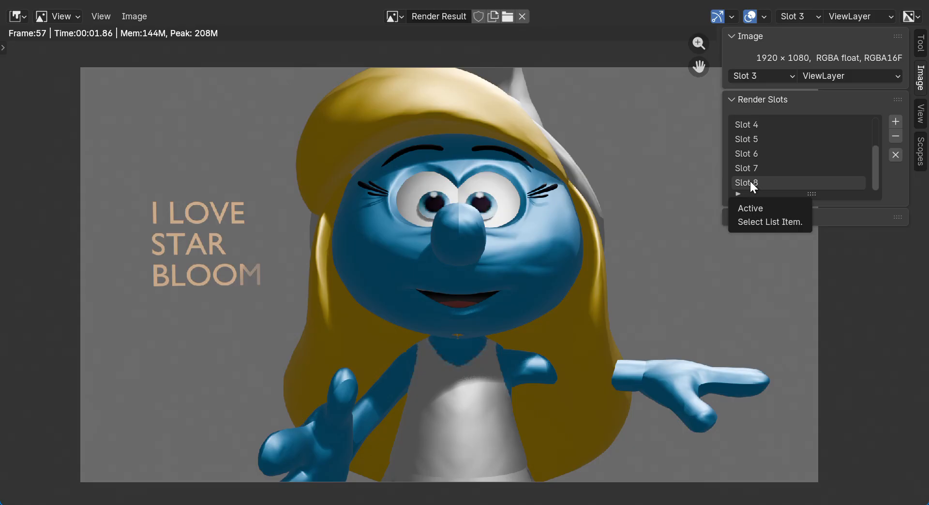
{"action": "left_click", "coordinate": [897, 122]}
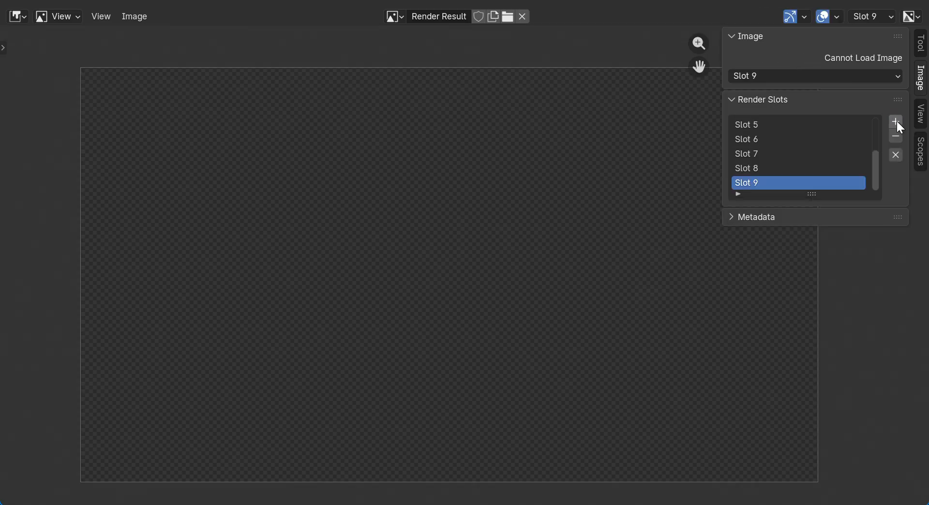
{"action": "left_click", "coordinate": [896, 123]}
{"action": "scroll", "coordinate": [791, 142], "scroll_direction": "up", "scroll_amount": 5}
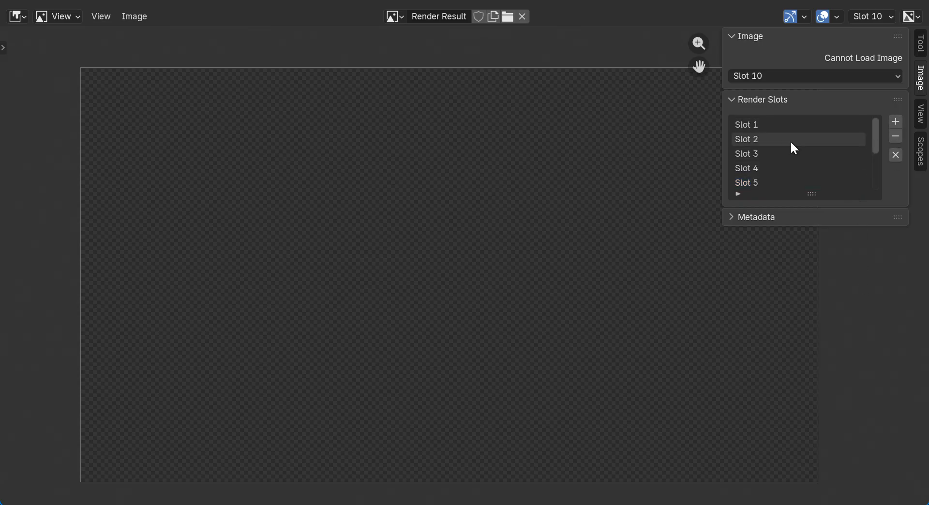
{"action": "left_click", "coordinate": [761, 154]}
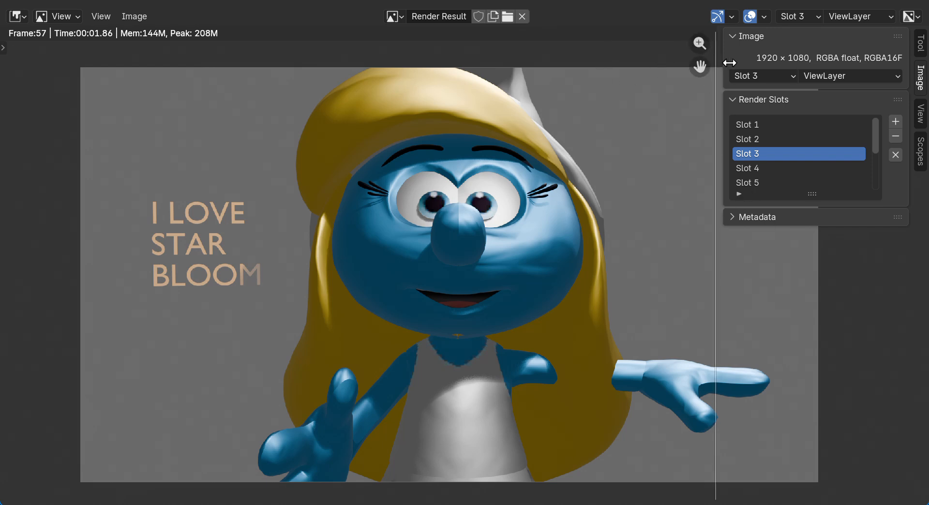
{"action": "left_click_drag", "start_coordinate": [722, 62], "coordinate": [922, 63]}
Start saving the render result as a new image and set the file name to my-first-render-smurf
{"action": "left_click", "coordinate": [134, 18]}
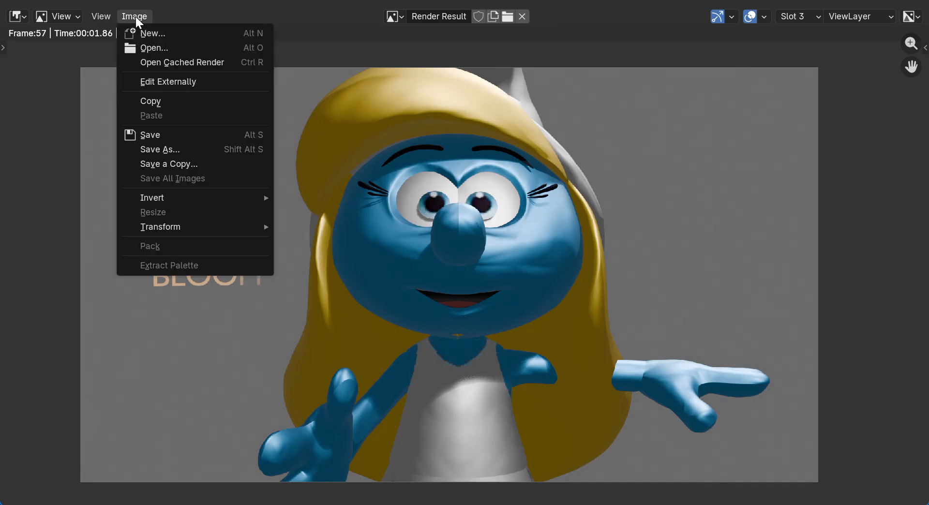
{"action": "left_click", "coordinate": [153, 148]}
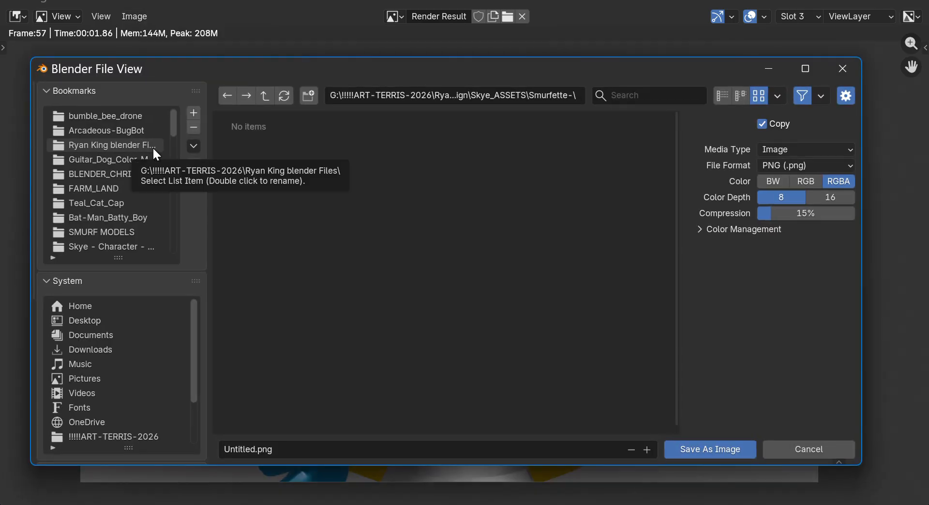
{"action": "left_click", "coordinate": [246, 451]}
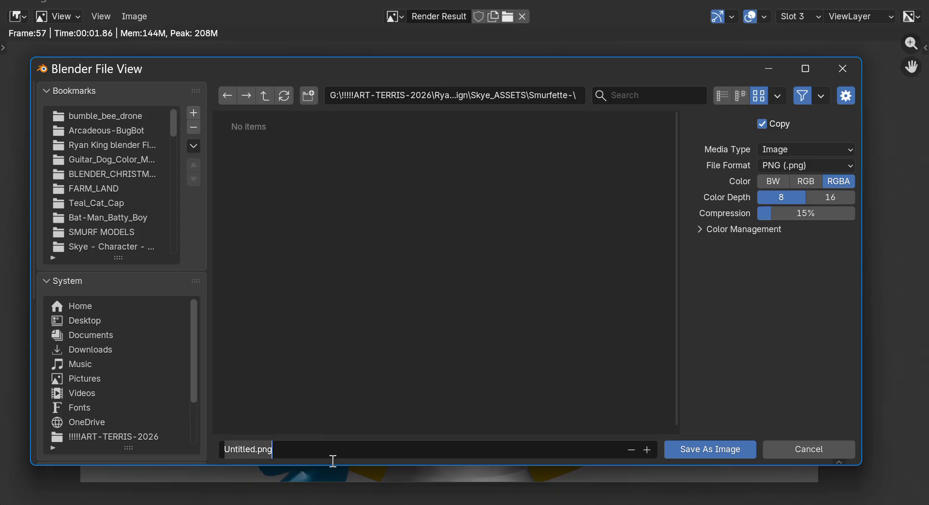
{"action": "key", "text": "BackSpace"}
{"action": "type", "text": "my-first"}
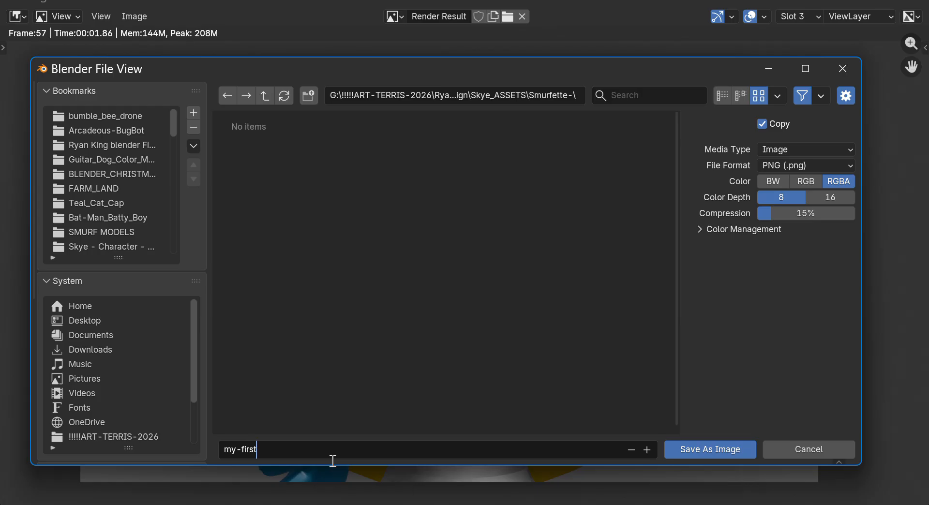
{"action": "type", "text": "-render-smurf"}
{"action": "key", "text": "Return"}
Maximize the file browser window, look into the C: drive and open the !!!!!ART-TERRIS-2026 folder on the G: drive
{"action": "mouse_move", "coordinate": [193, 307]}
{"action": "left_mouse_down"}
{"action": "mouse_move", "coordinate": [197, 357]}
{"action": "mouse_move", "coordinate": [201, 306]}
{"action": "left_mouse_up"}
{"action": "left_click", "coordinate": [806, 70]}
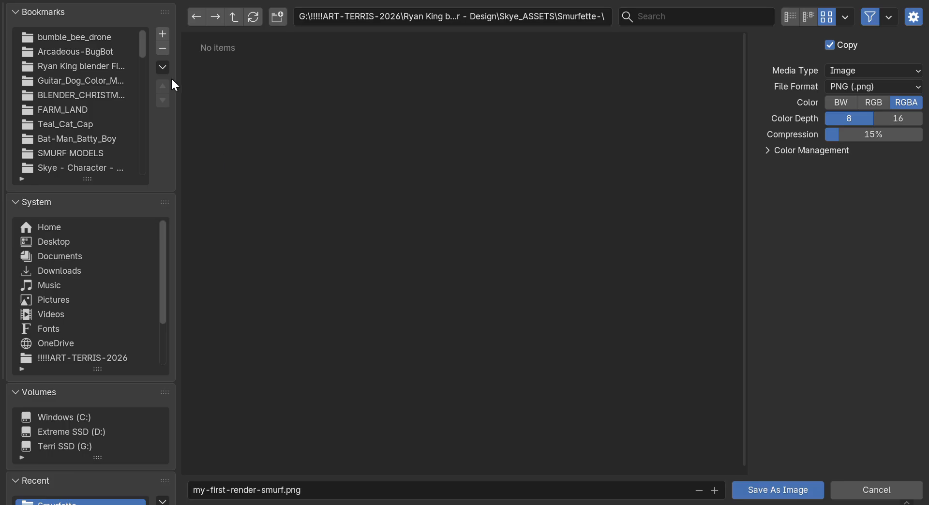
{"action": "left_click_drag", "start_coordinate": [161, 257], "coordinate": [183, 332]}
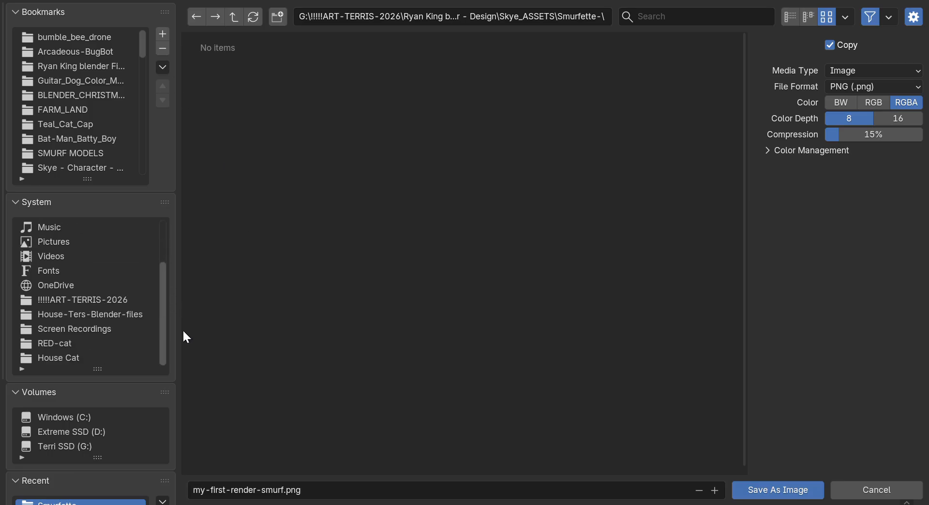
{"action": "left_click", "coordinate": [52, 419]}
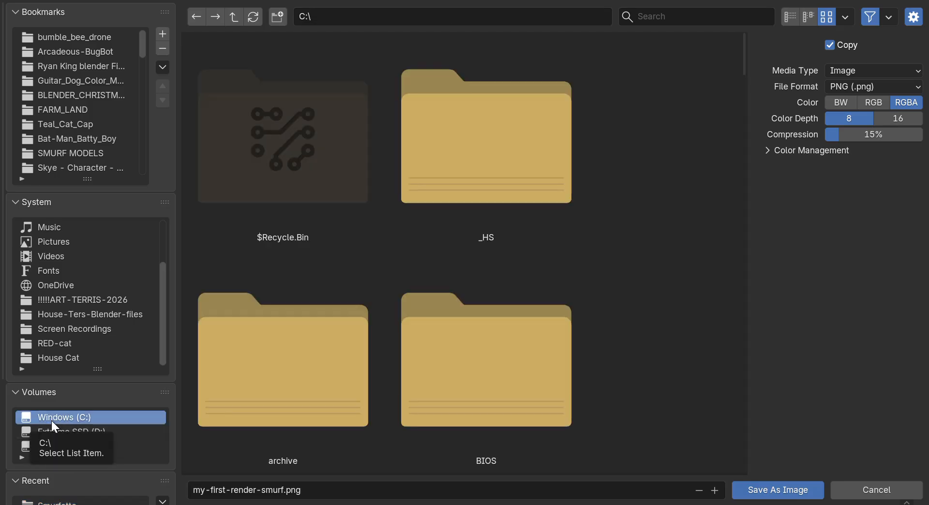
{"action": "scroll", "coordinate": [304, 394], "scroll_direction": "down", "scroll_amount": 3}
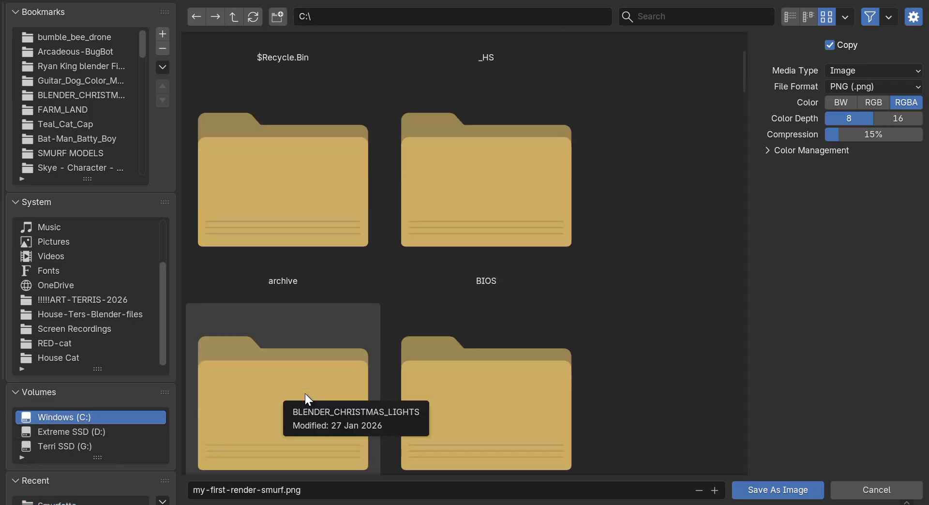
{"action": "left_click", "coordinate": [60, 445]}
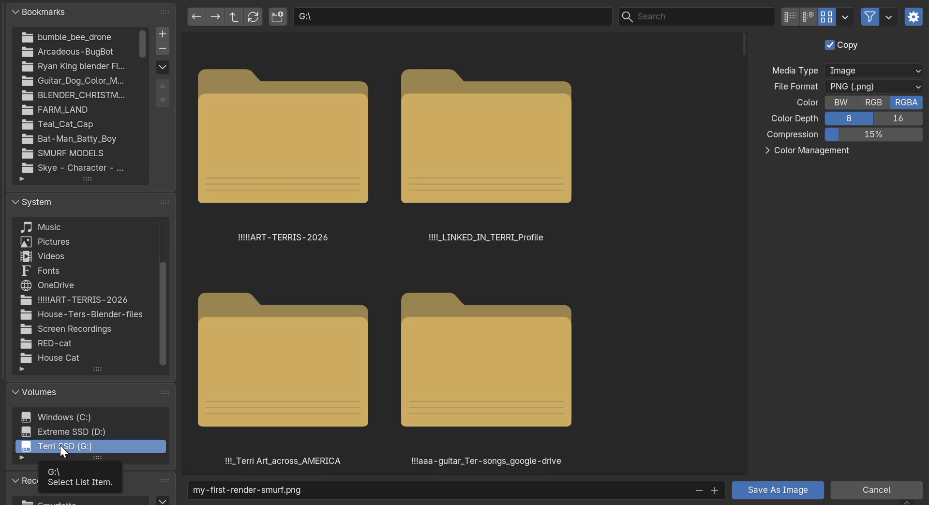
{"action": "double_click", "coordinate": [285, 167]}
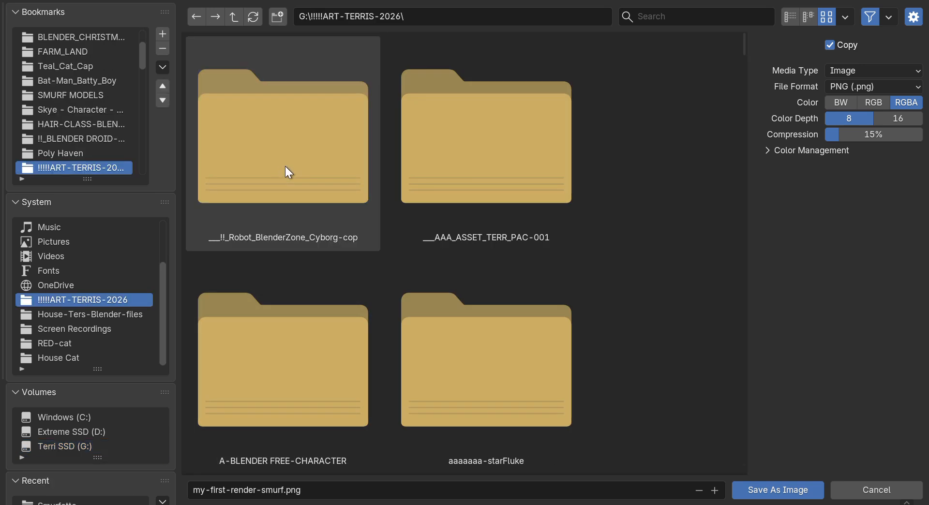
Filter the !!!!!ART-TERRIS-2026 folder's contents by "smu" and open the smurfette folder
{"action": "scroll", "coordinate": [347, 225], "scroll_direction": "down", "scroll_amount": 5}
{"action": "scroll", "coordinate": [365, 304], "scroll_direction": "down", "scroll_amount": 5}
{"action": "scroll", "coordinate": [366, 305], "scroll_direction": "down", "scroll_amount": 6}
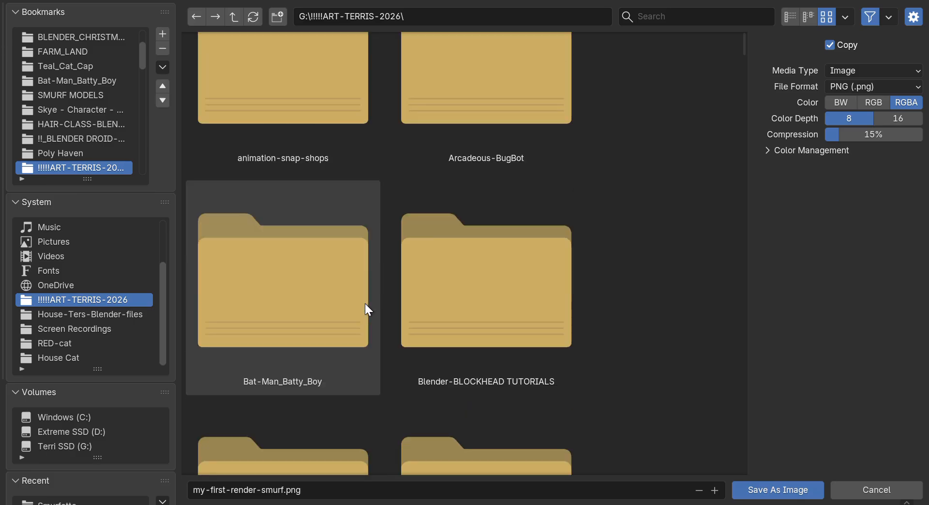
{"action": "scroll", "coordinate": [366, 305], "scroll_direction": "down", "scroll_amount": 4}
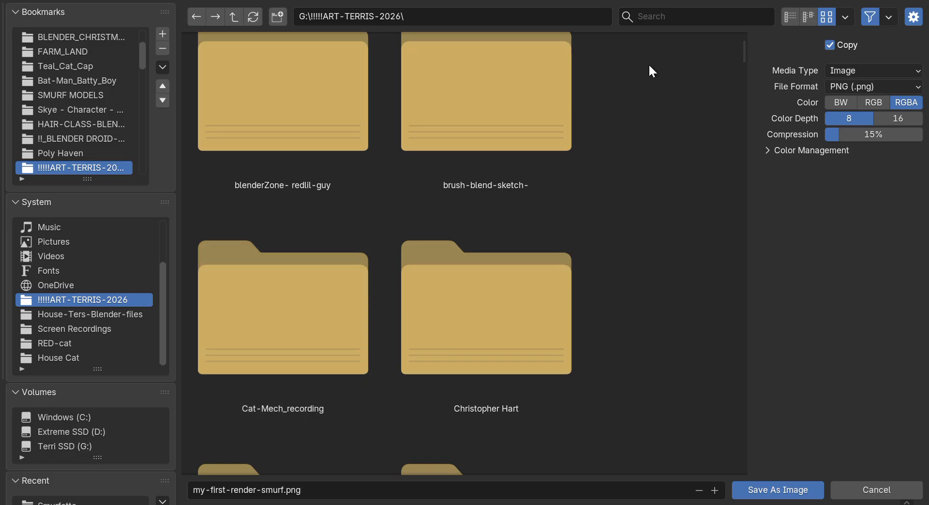
{"action": "left_click", "coordinate": [655, 17]}
{"action": "type", "text": "s"}
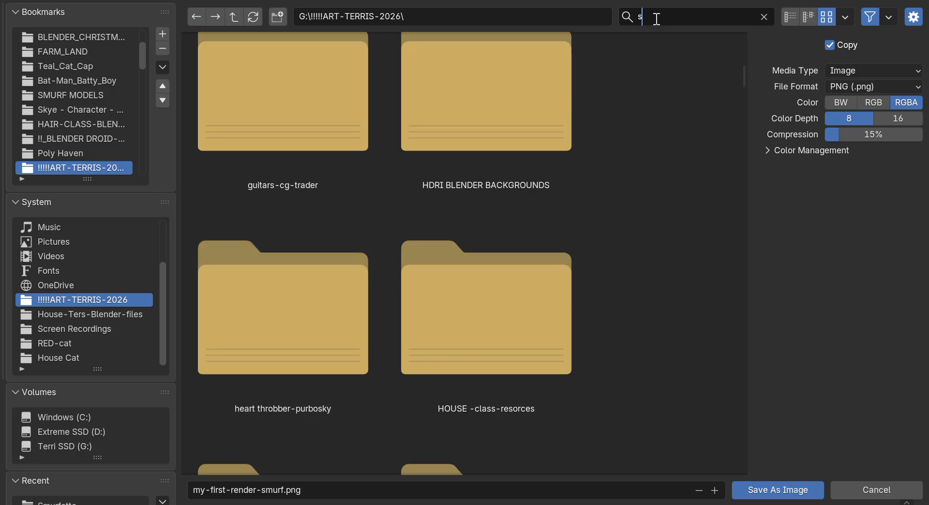
{"action": "key", "text": "Return"}
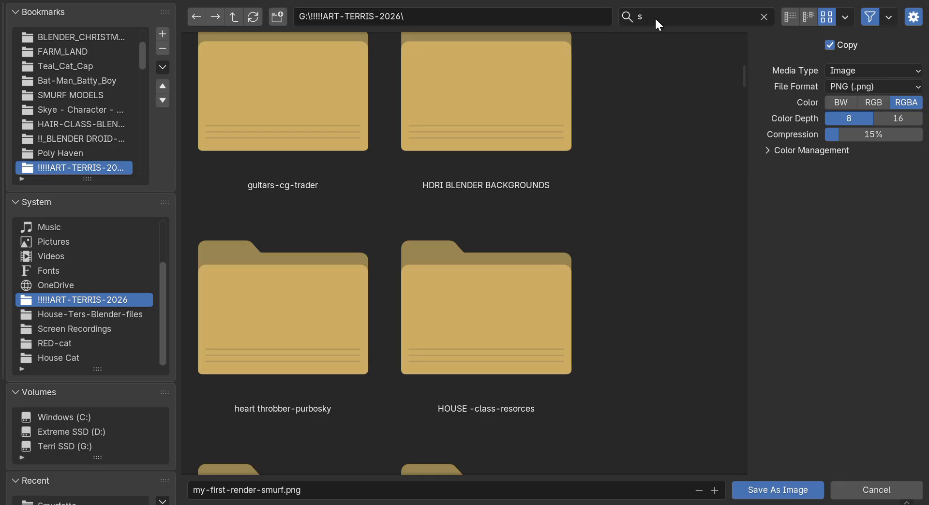
{"action": "left_click", "coordinate": [657, 16]}
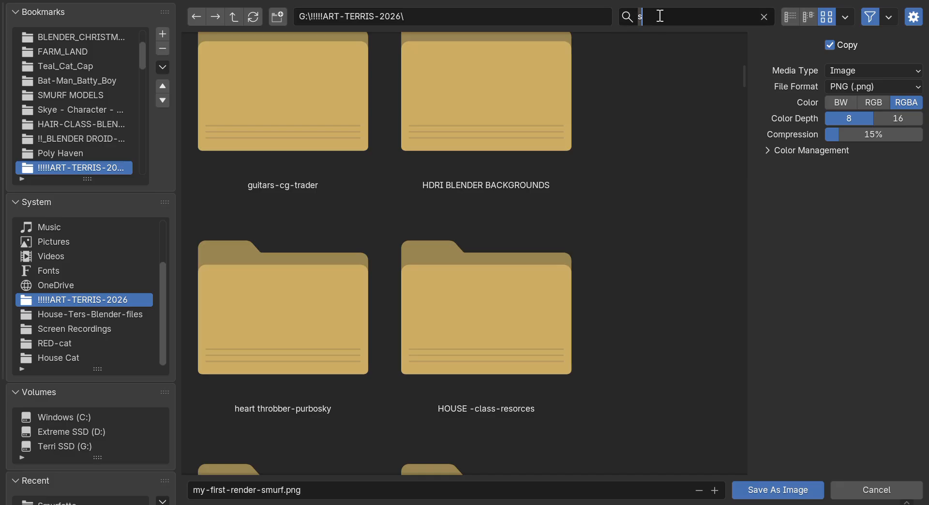
{"action": "type", "text": "m"}
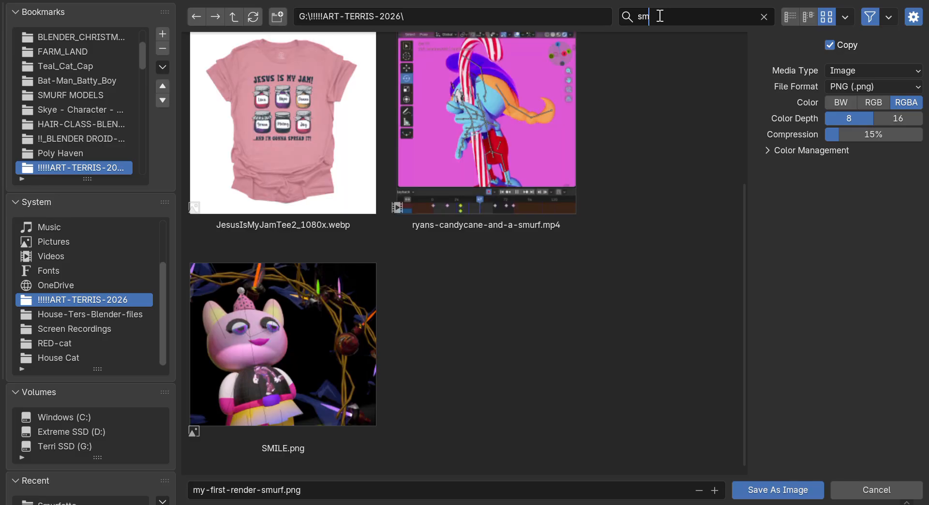
{"action": "type", "text": "u"}
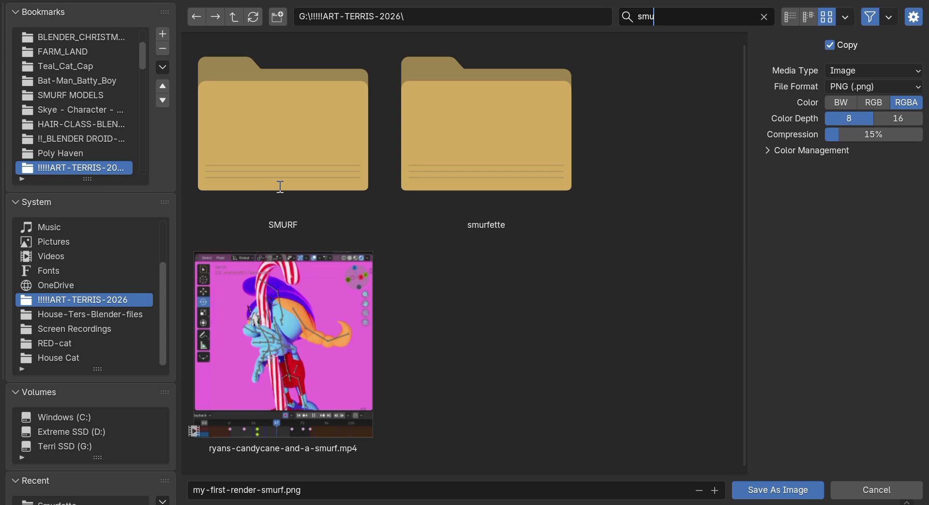
{"action": "double_click", "coordinate": [508, 161]}
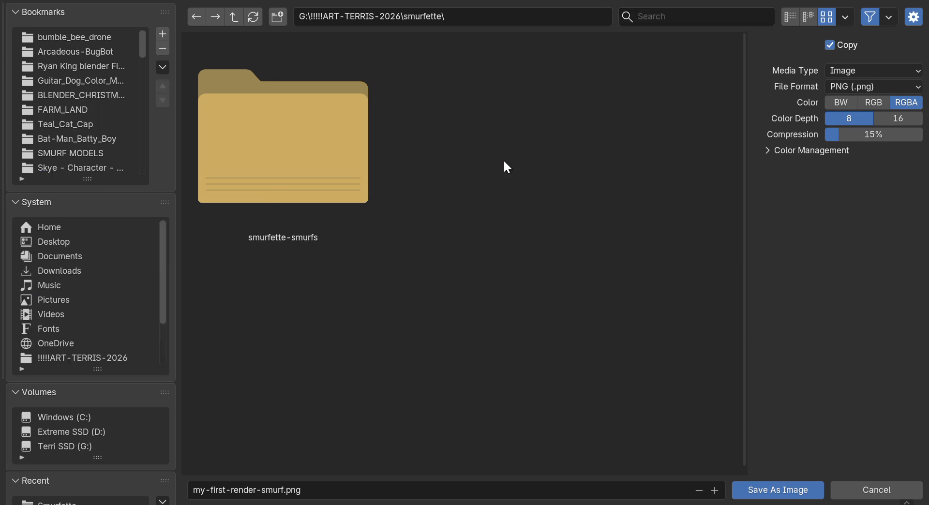
Open the smurfette-smurfs subfolder and add it to the bookmarks
{"action": "double_click", "coordinate": [294, 165]}
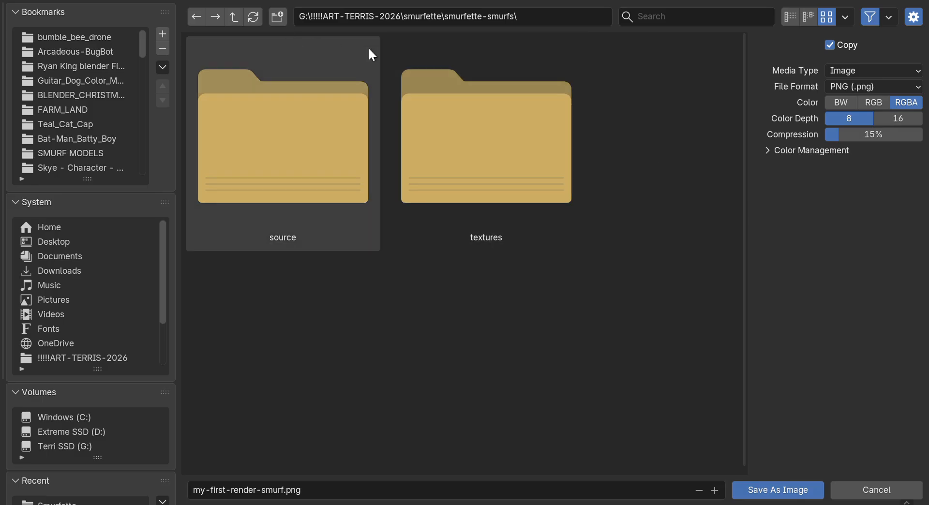
{"action": "left_click", "coordinate": [197, 17]}
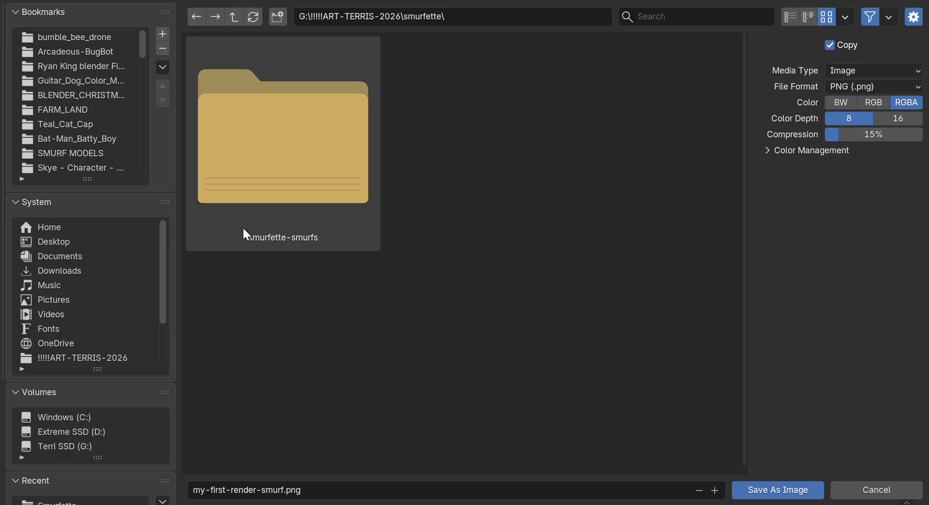
{"action": "double_click", "coordinate": [246, 173]}
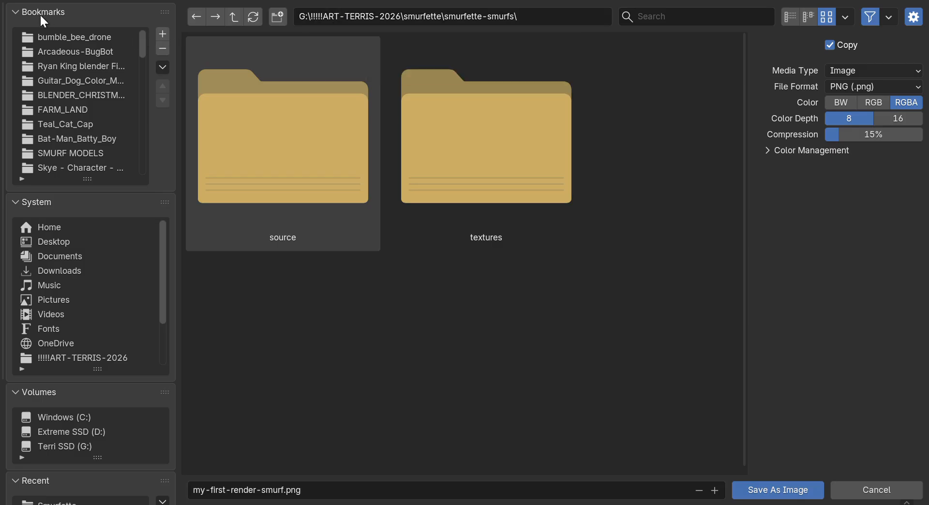
{"action": "scroll", "coordinate": [141, 41], "scroll_direction": "down", "scroll_amount": 1}
{"action": "left_click_drag", "start_coordinate": [140, 42], "coordinate": [139, 163]}
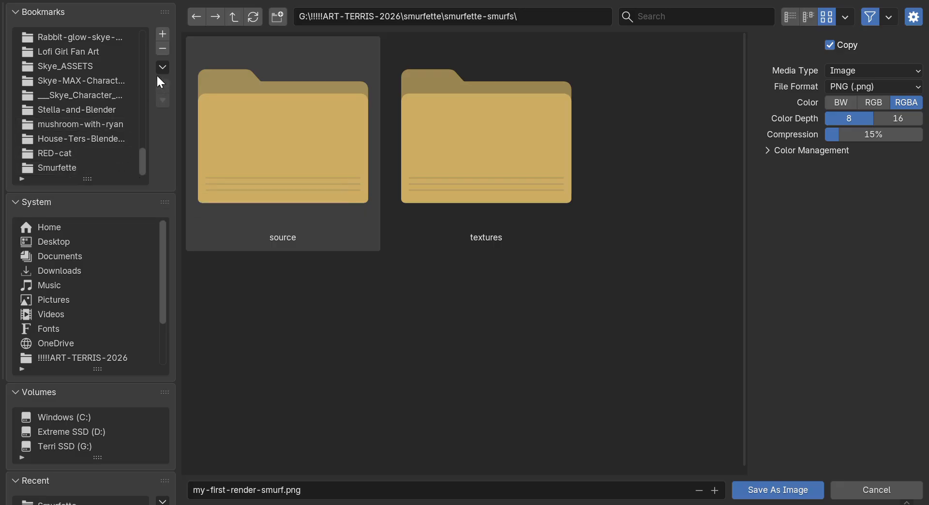
{"action": "left_click", "coordinate": [163, 34]}
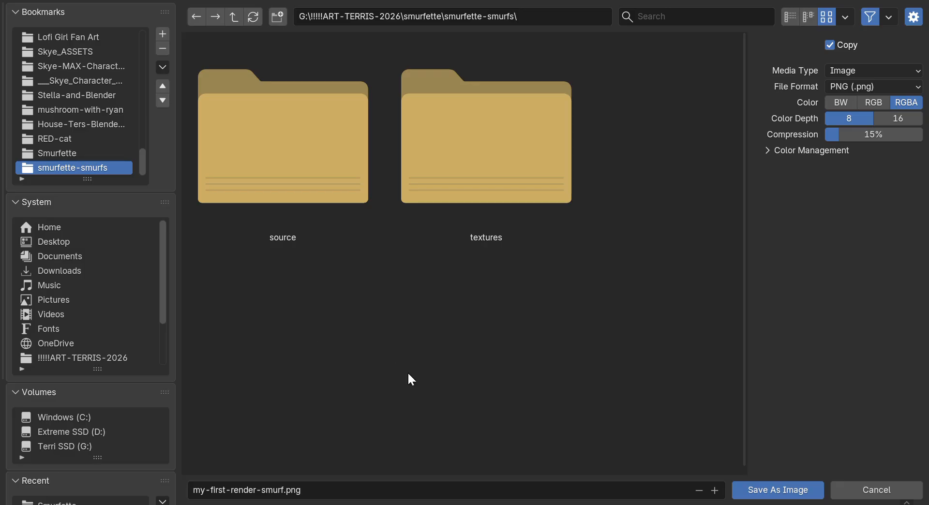
Go to the bookmarked Smurfette folder and create a new folder in it named "smurfette renders"
{"action": "left_click", "coordinate": [56, 152]}
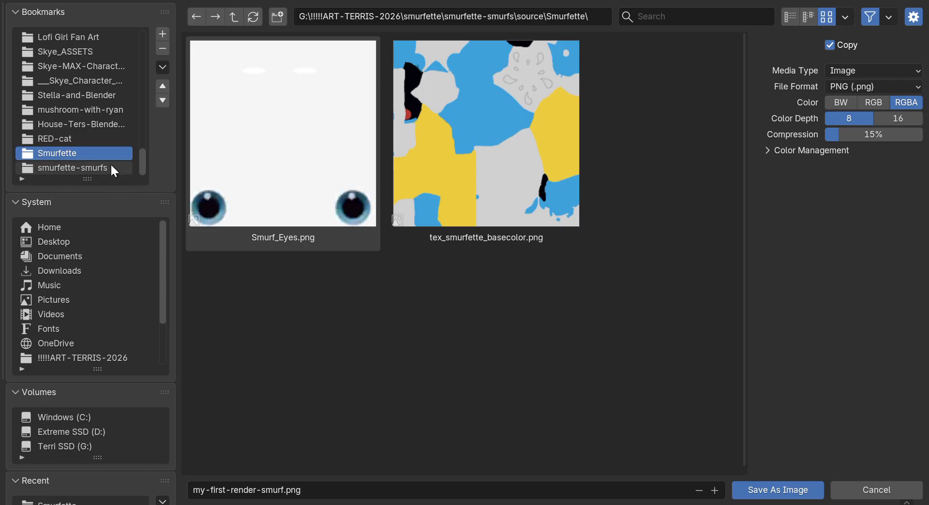
{"action": "left_click", "coordinate": [278, 16]}
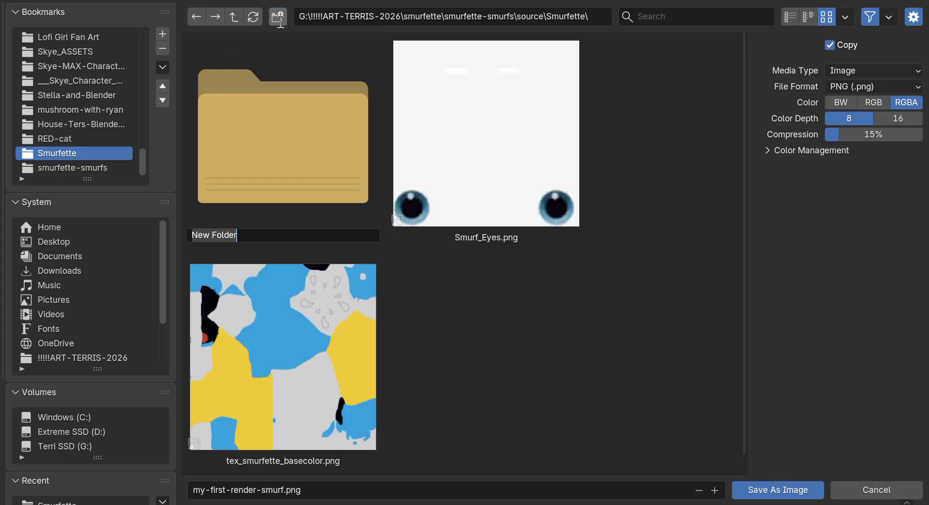
{"action": "type", "text": "smurfette"}
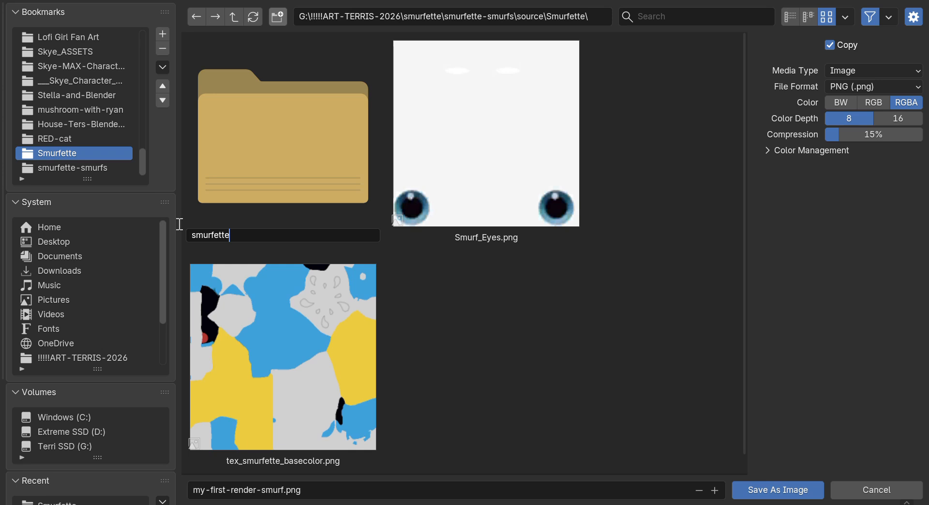
{"action": "type", "text": " renders"}
{"action": "key", "text": "Return"}
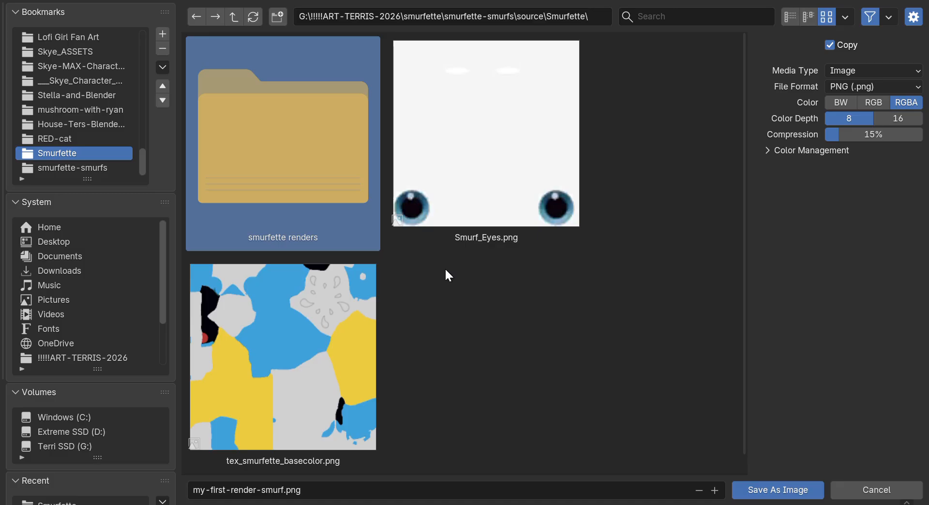
Open the smurfette renders folder and add it to the end of the bookmarks
{"action": "double_click", "coordinate": [270, 173]}
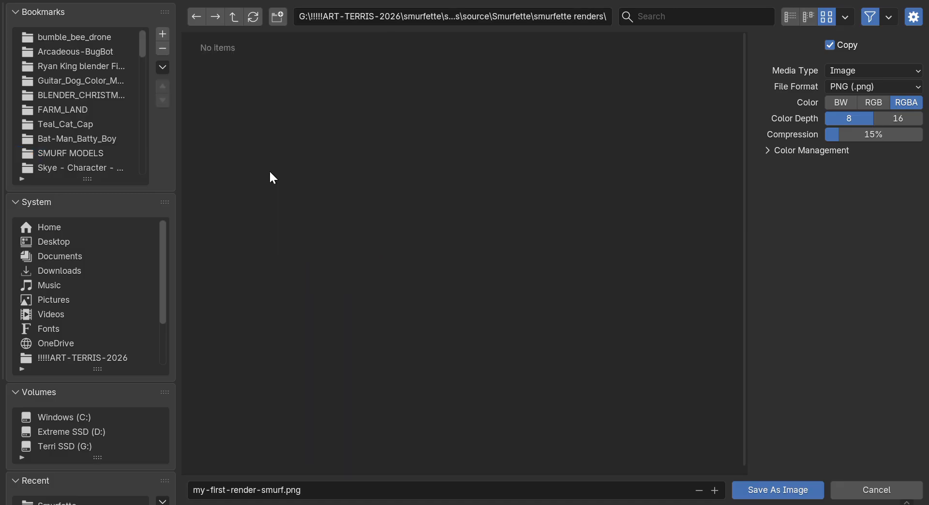
{"action": "scroll", "coordinate": [98, 123], "scroll_direction": "down", "scroll_amount": 5}
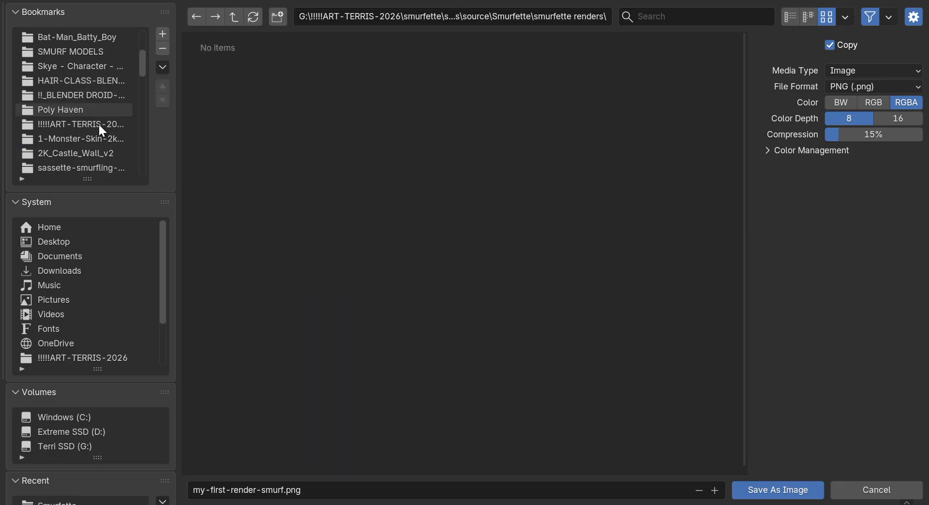
{"action": "scroll", "coordinate": [98, 123], "scroll_direction": "down", "scroll_amount": 3}
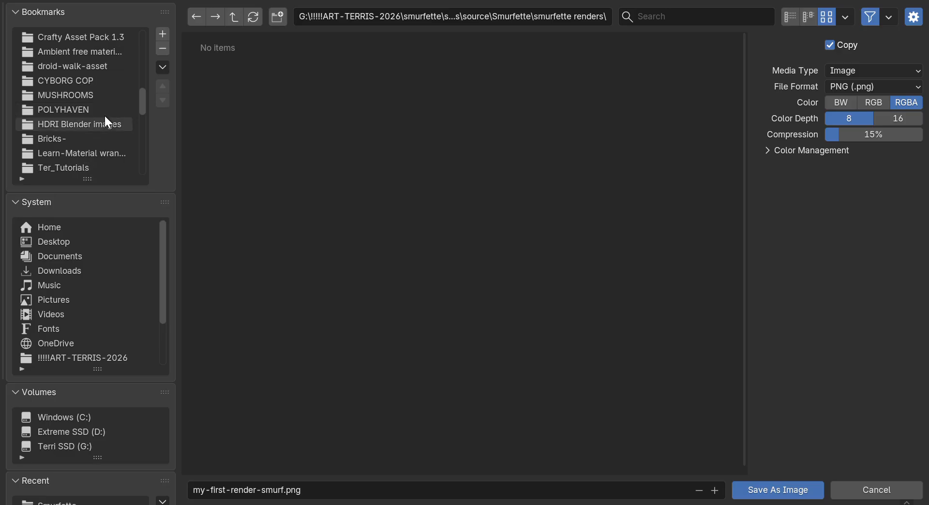
{"action": "left_click_drag", "start_coordinate": [142, 97], "coordinate": [155, 175]}
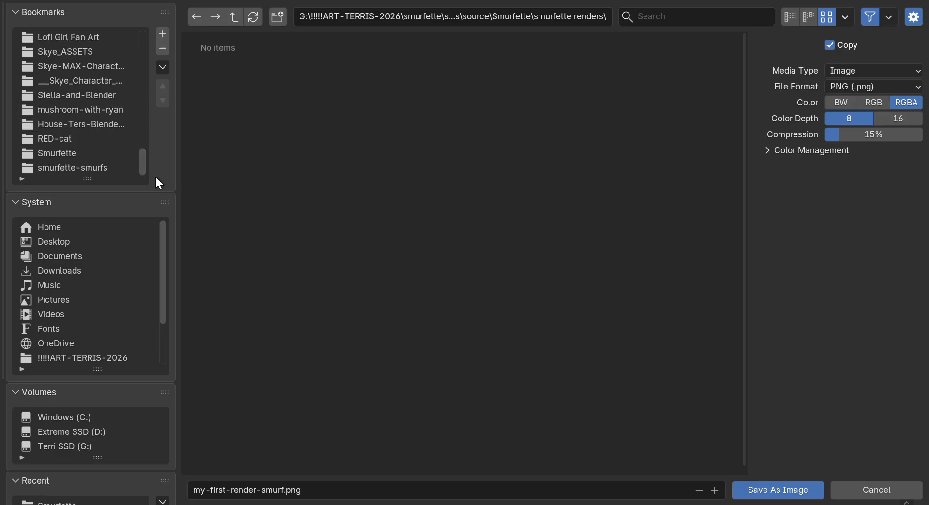
{"action": "left_click", "coordinate": [162, 33]}
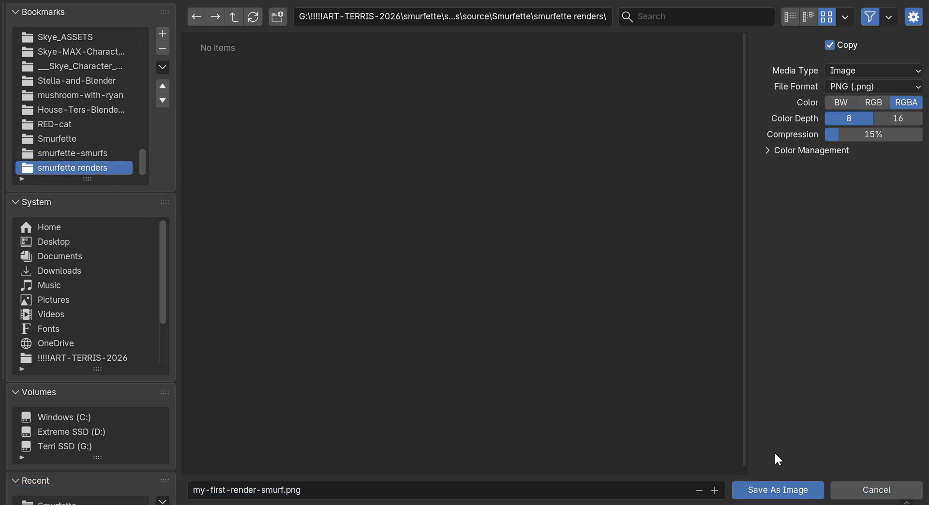
Save the render as my-first-render-smurf.png in the smurfette renders folder and minimize the render window to return to the 3D viewport
{"action": "left_click", "coordinate": [764, 490]}
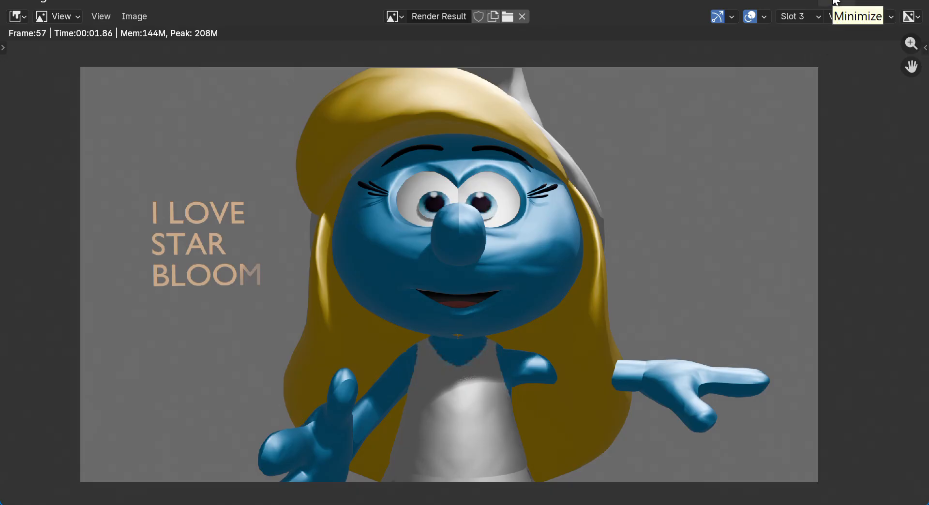
{"action": "left_click", "coordinate": [836, 1]}
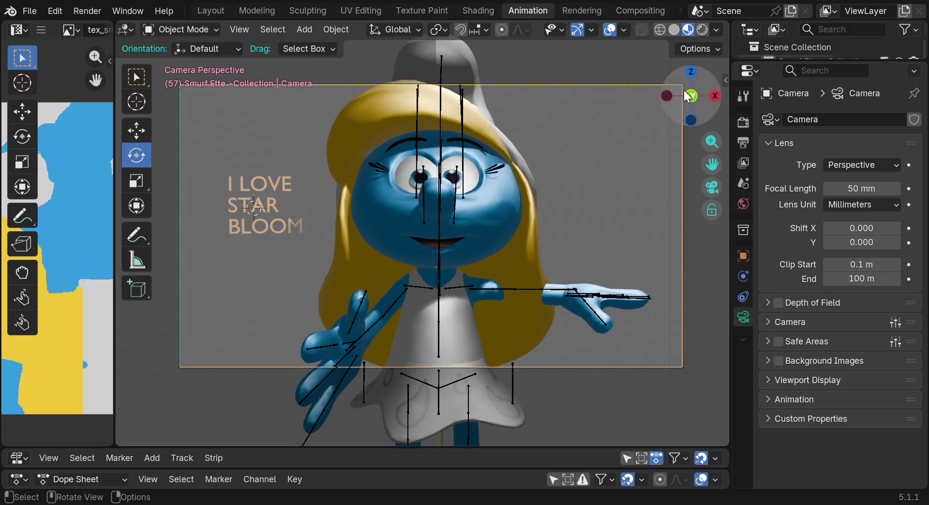
{"action": "left_click_drag", "start_coordinate": [706, 104], "coordinate": [612, 146]}
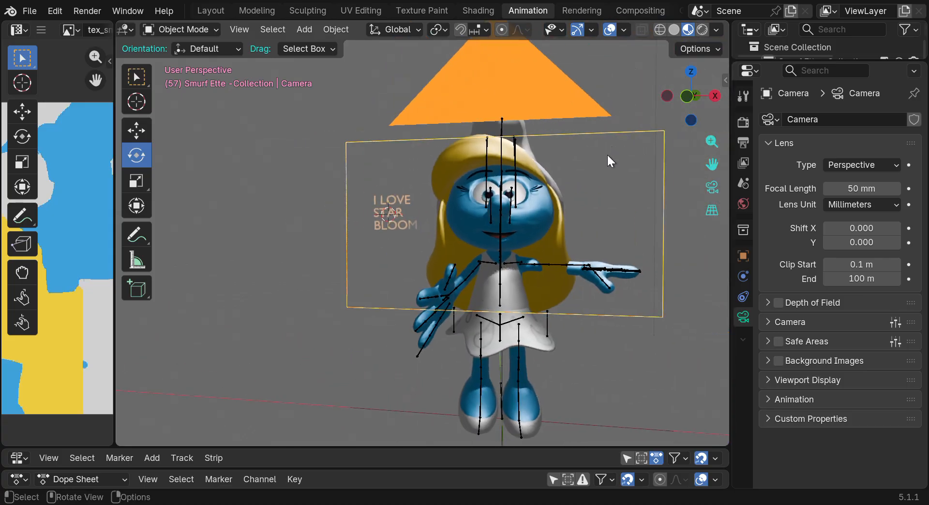
Orbit around the scene to view the camera and Smurfette from the side, and return to the camera view
{"action": "scroll", "coordinate": [608, 153], "scroll_direction": "down", "scroll_amount": 5}
{"action": "left_click_drag", "start_coordinate": [684, 100], "coordinate": [651, 104]}
{"action": "left_click_drag", "start_coordinate": [705, 159], "coordinate": [472, 282]}
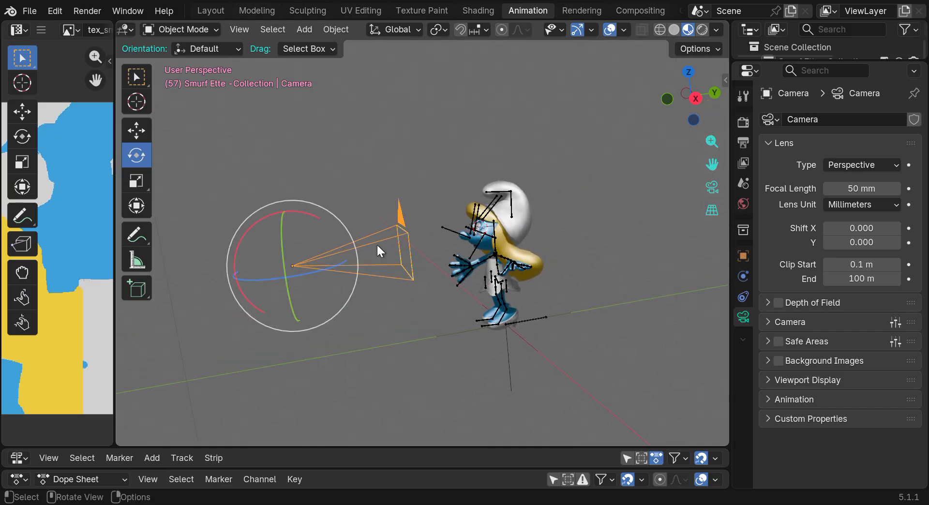
{"action": "left_click_drag", "start_coordinate": [707, 94], "coordinate": [705, 169]}
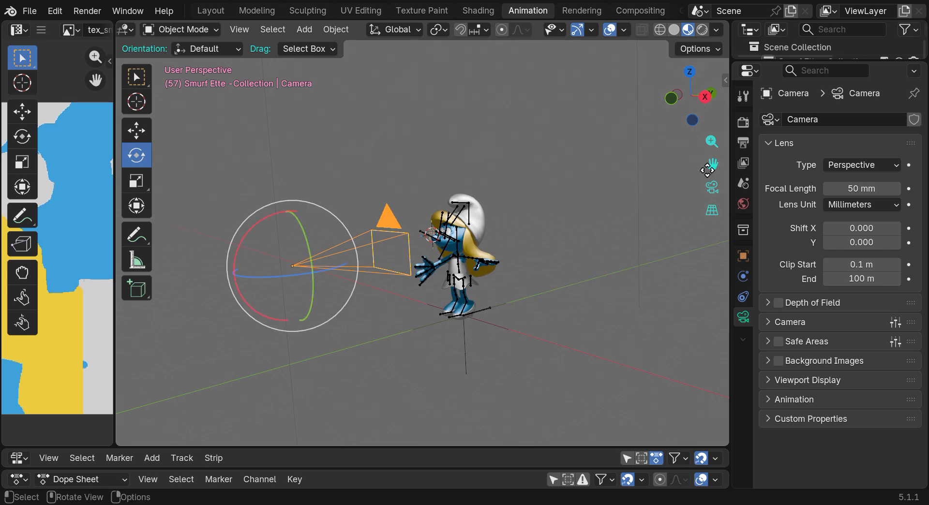
{"action": "left_click", "coordinate": [712, 187]}
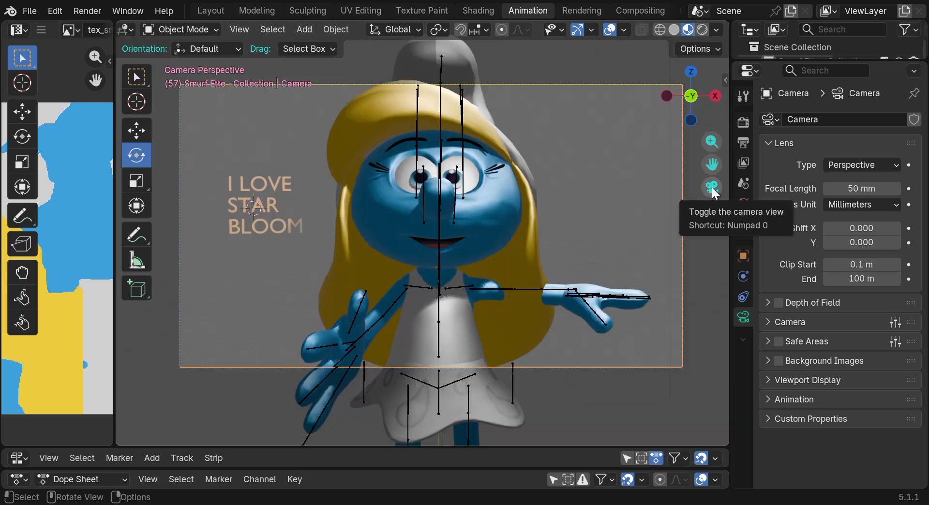
Select the Smurfette armature and switch it to Pose Mode
{"action": "left_click", "coordinate": [484, 223]}
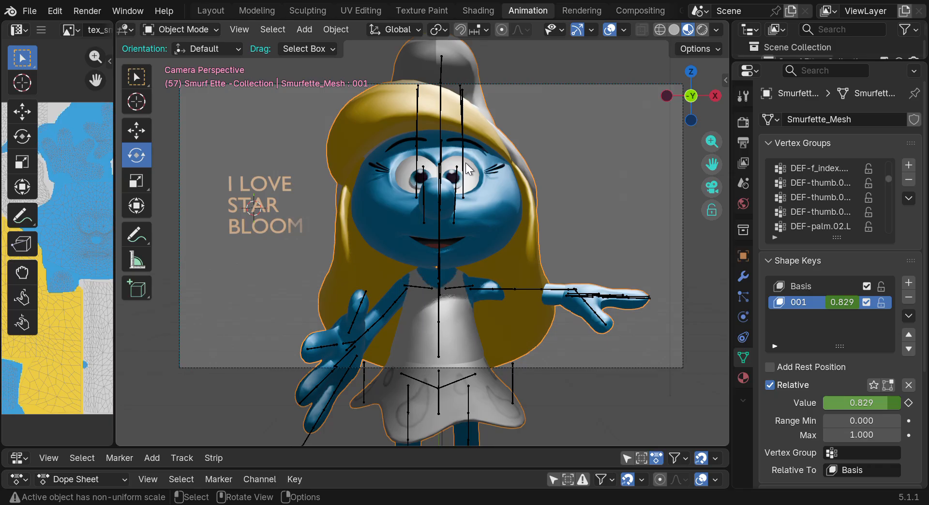
{"action": "left_click", "coordinate": [463, 108]}
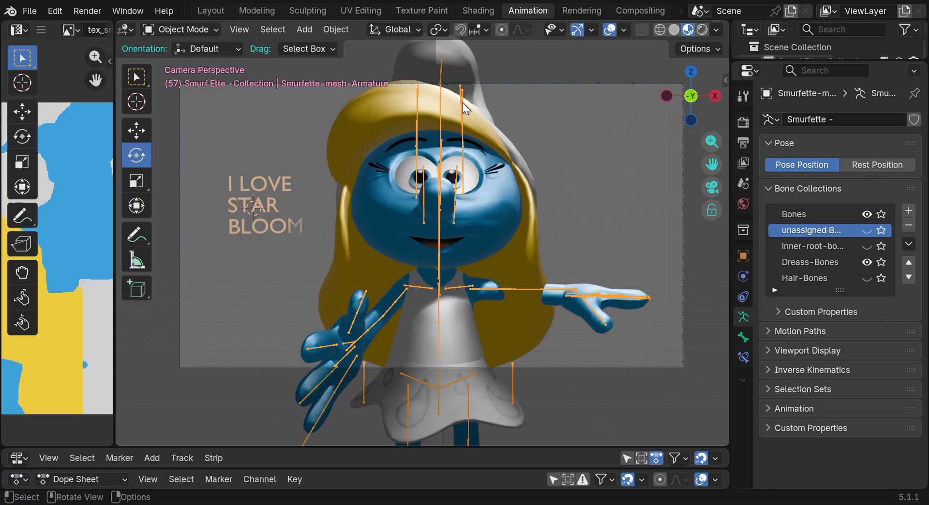
{"action": "left_click", "coordinate": [188, 28]}
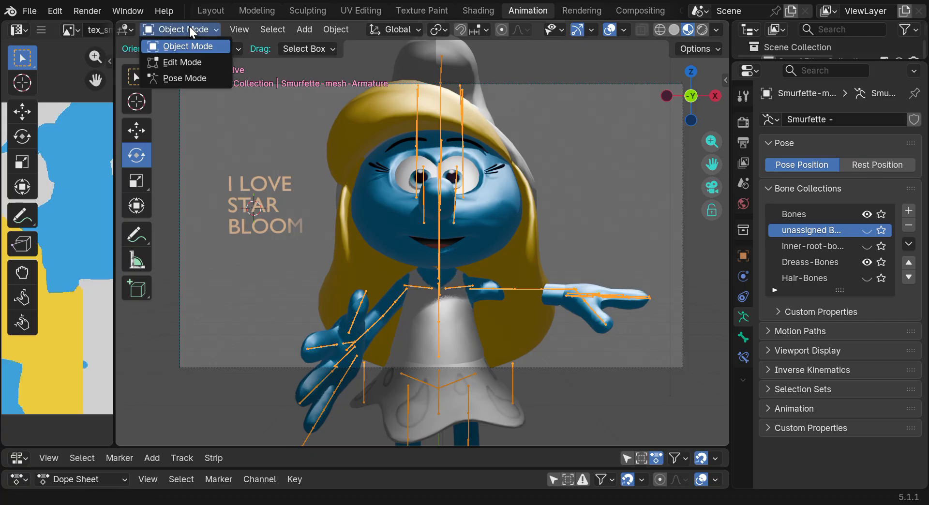
{"action": "left_click", "coordinate": [184, 79]}
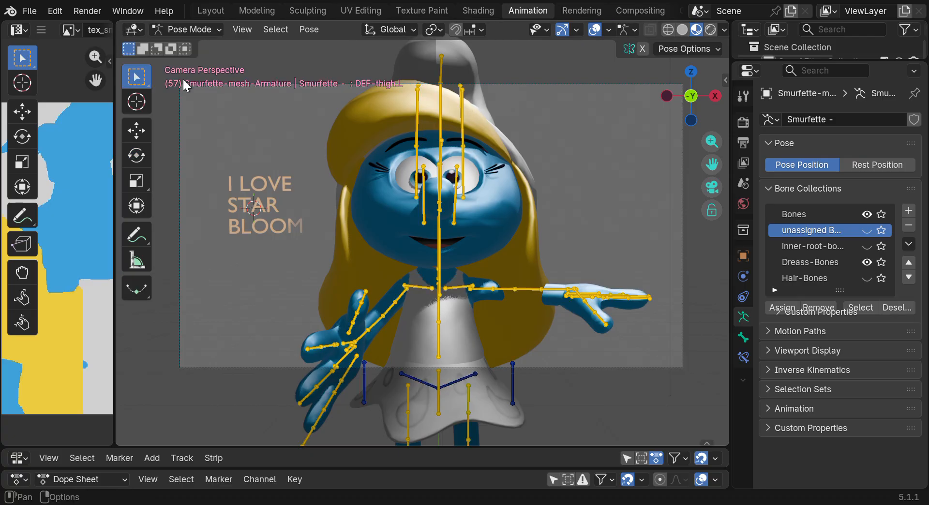
Expand the Nonlinear Animation editor to view its tracks, and enlarge the Dope Sheet over it
{"action": "left_click_drag", "start_coordinate": [396, 447], "coordinate": [391, 242]}
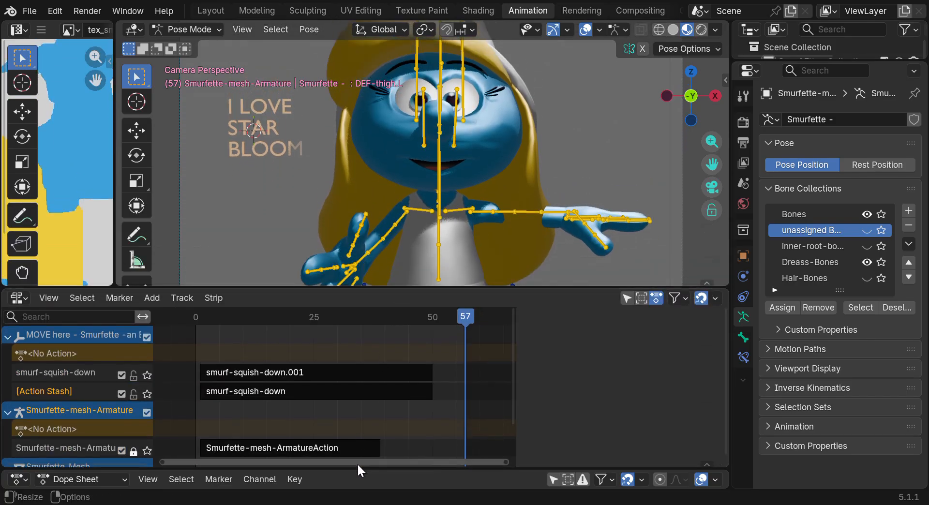
{"action": "left_click_drag", "start_coordinate": [357, 468], "coordinate": [45, 348]}
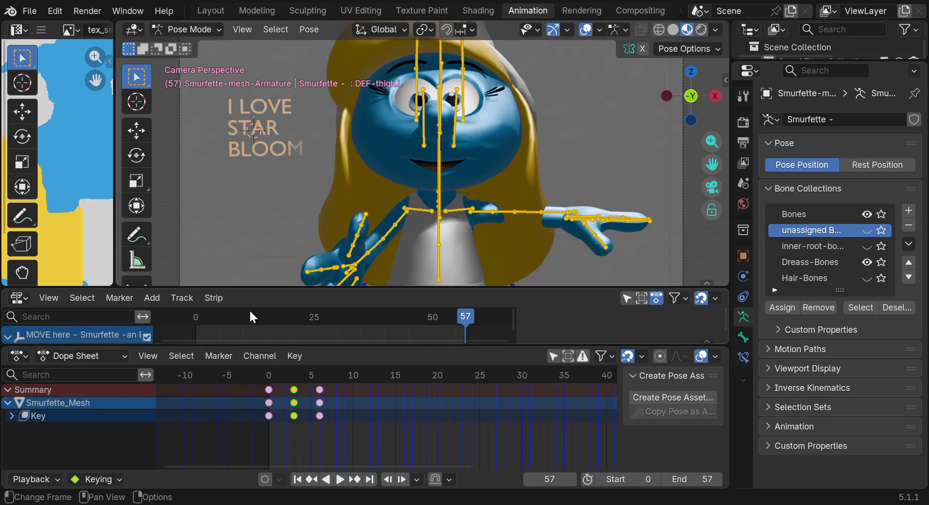
{"action": "left_click_drag", "start_coordinate": [242, 347], "coordinate": [255, 455]}
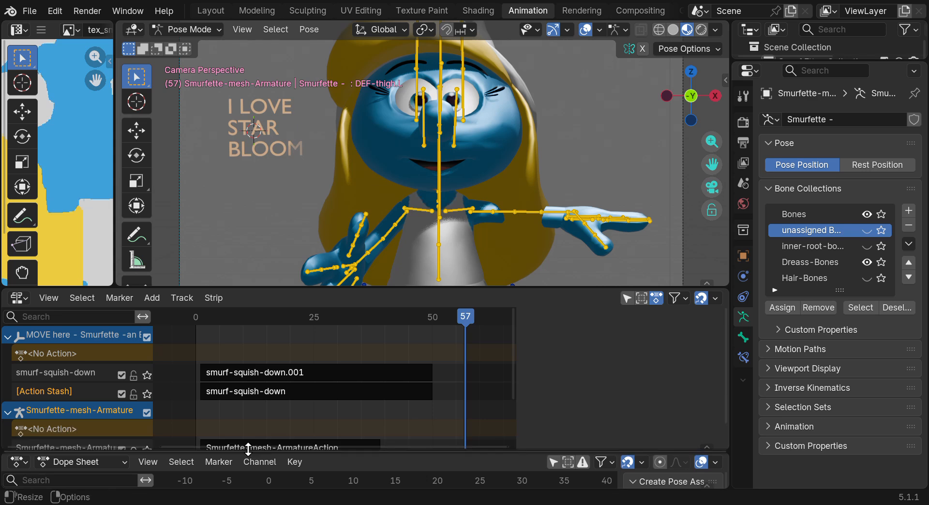
{"action": "left_click", "coordinate": [17, 300]}
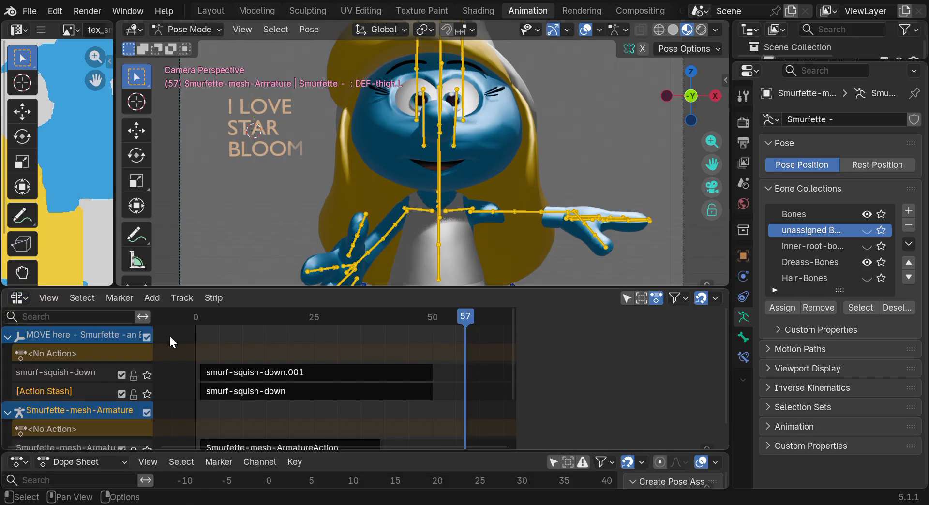
{"action": "left_click_drag", "start_coordinate": [295, 454], "coordinate": [284, 311]}
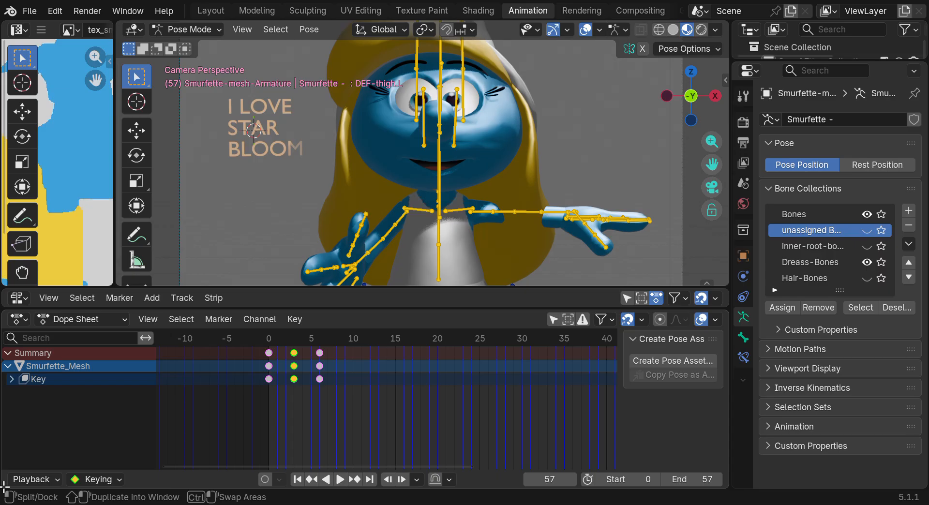
Split the Dope Sheet horizontally into two stacked areas
{"action": "left_click_drag", "start_coordinate": [5, 488], "coordinate": [10, 395]}
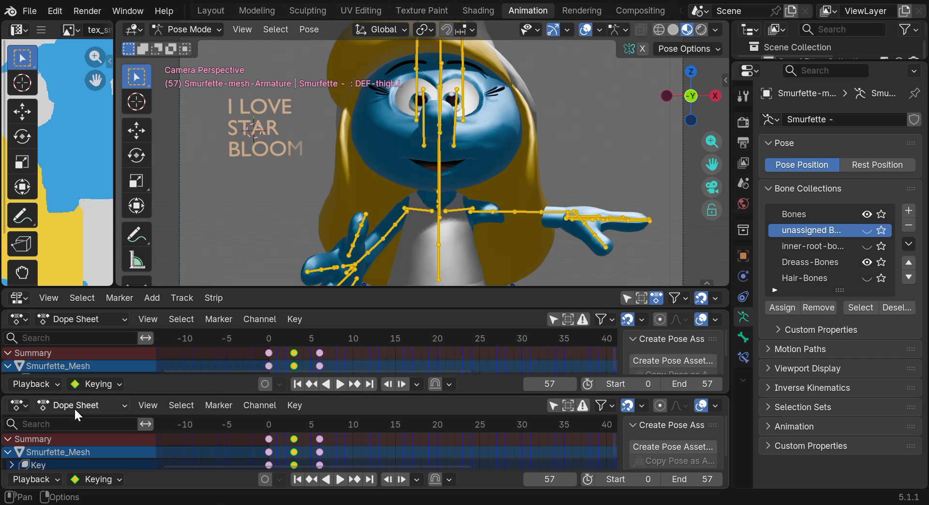
{"action": "left_click", "coordinate": [17, 407]}
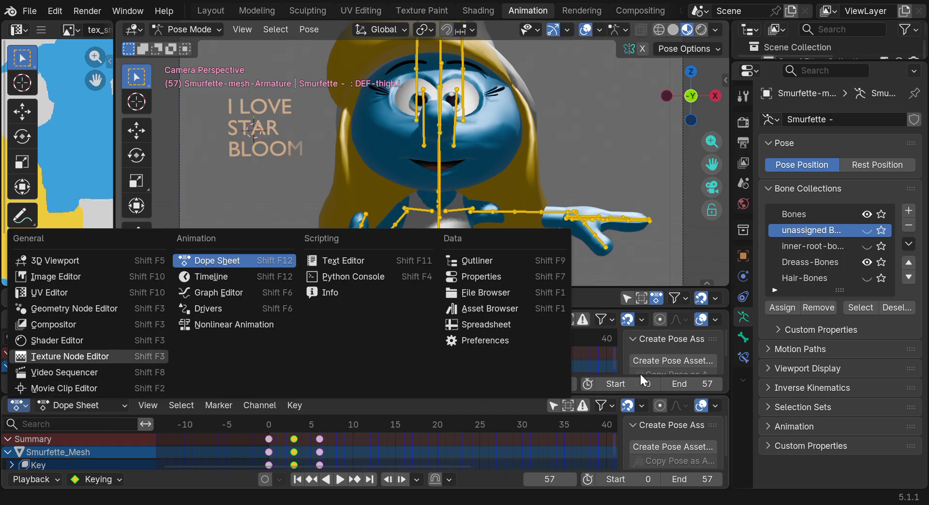
{"action": "left_click", "coordinate": [594, 293]}
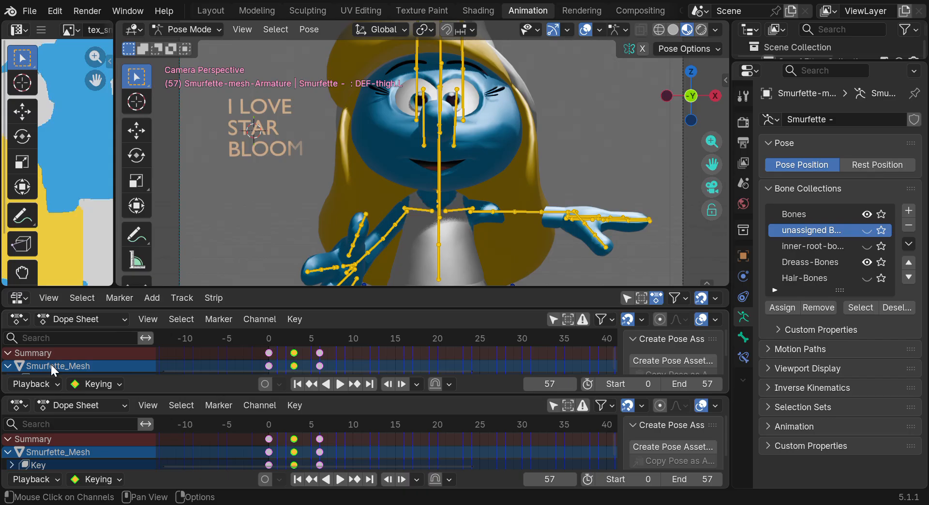
Change the Nonlinear Animation area above the Dope Sheets to a Timeline and enlarge it
{"action": "left_click", "coordinate": [18, 300]}
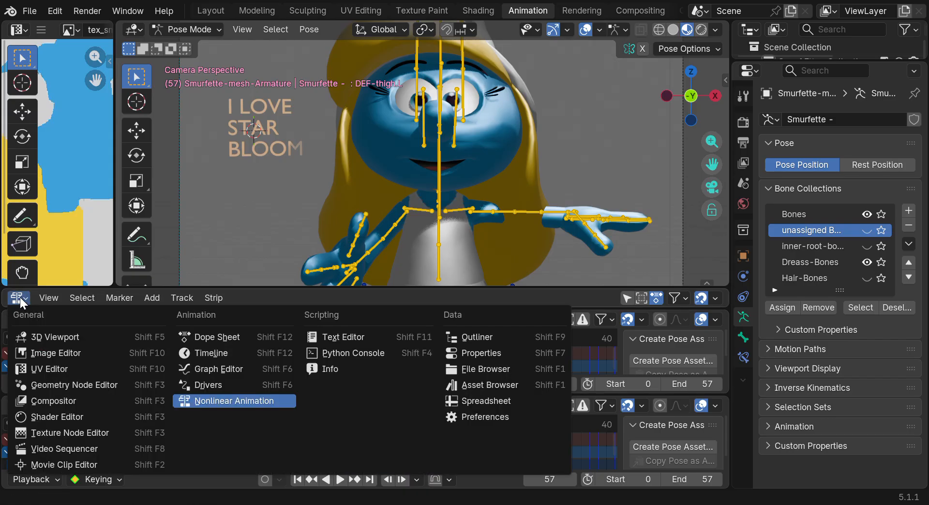
{"action": "left_click", "coordinate": [201, 354]}
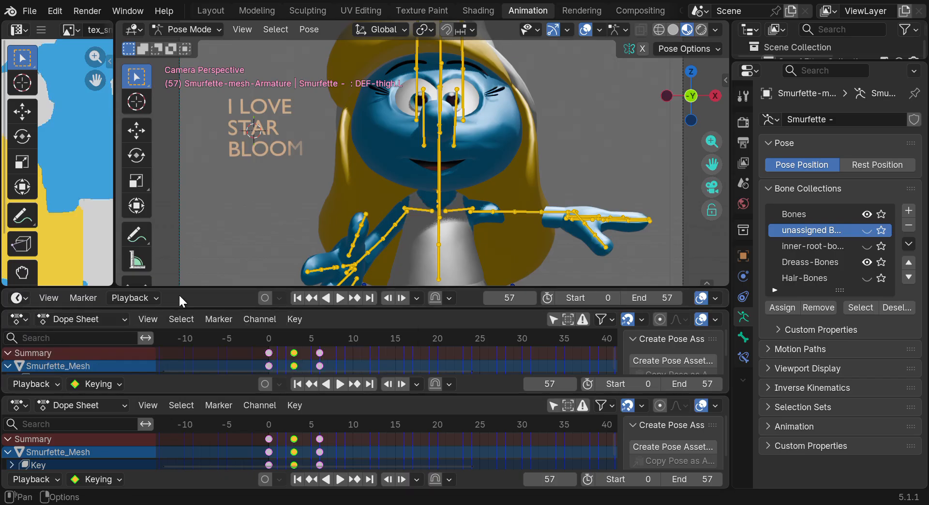
{"action": "left_click_drag", "start_coordinate": [179, 290], "coordinate": [173, 183]}
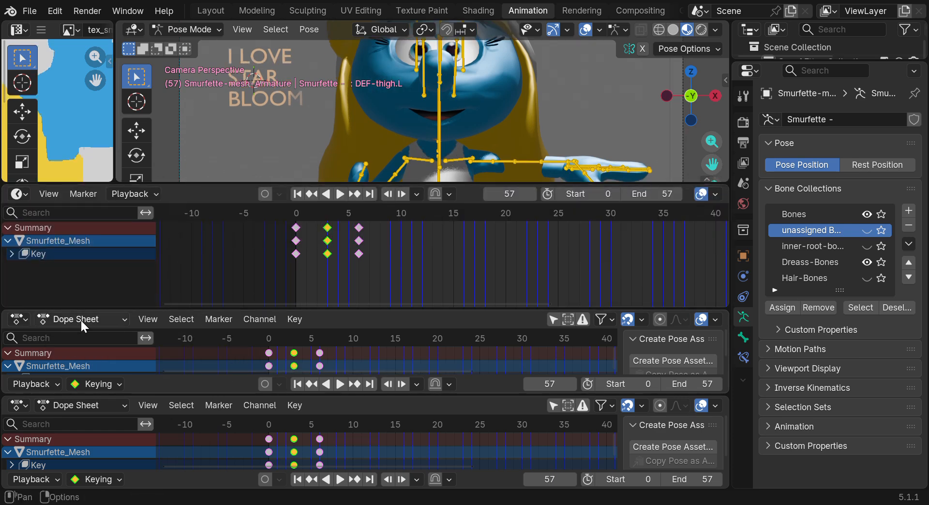
Change the lowest Dope Sheet to a Nonlinear Animation editor, collapse it, and resize the areas to show more Timeline and 3D viewport
{"action": "left_click", "coordinate": [24, 406]}
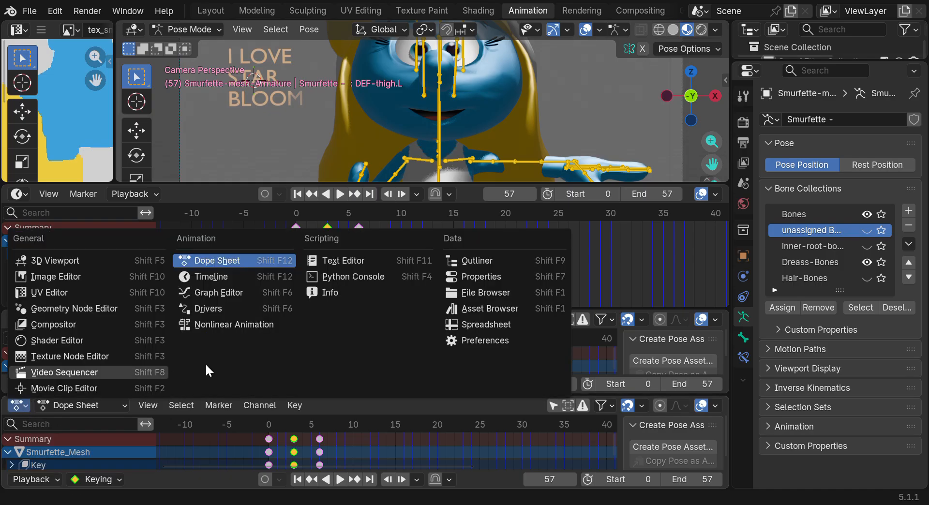
{"action": "left_click", "coordinate": [217, 324]}
{"action": "left_click_drag", "start_coordinate": [219, 392], "coordinate": [215, 480]}
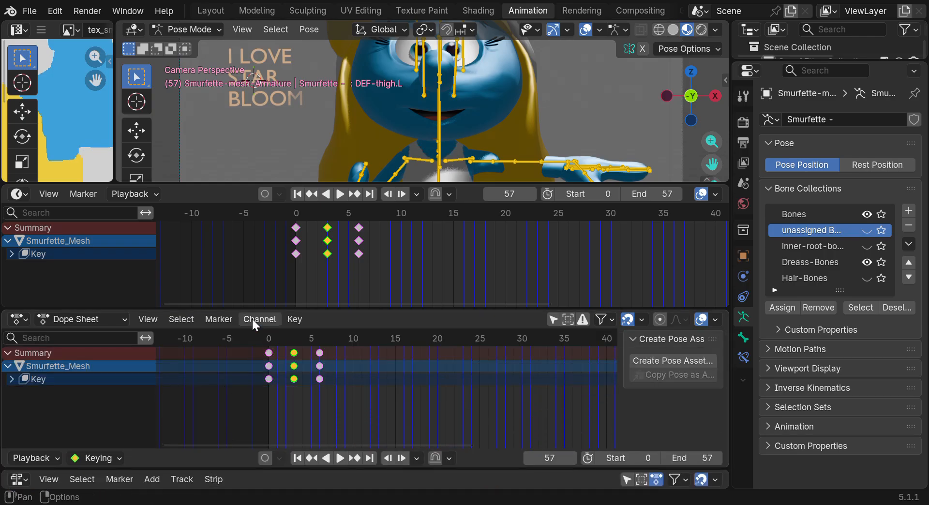
{"action": "left_click_drag", "start_coordinate": [250, 308], "coordinate": [285, 431]}
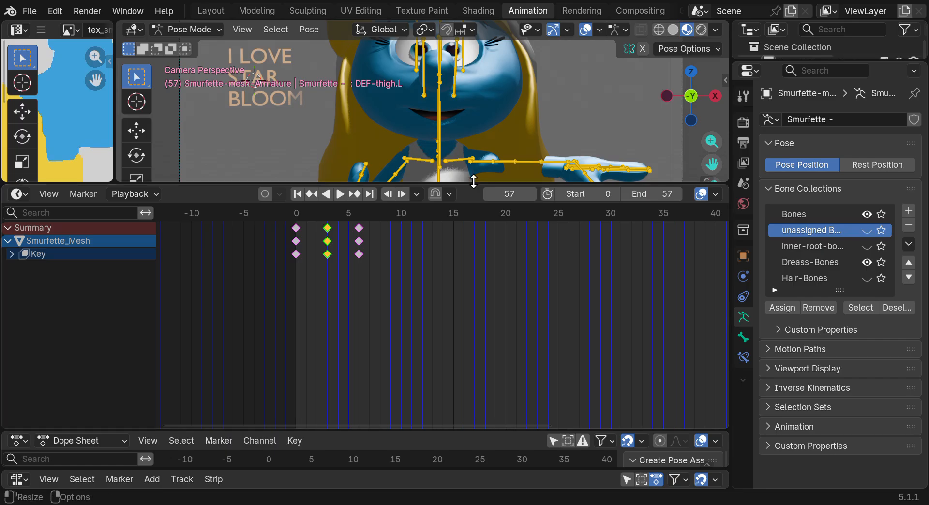
{"action": "left_click_drag", "start_coordinate": [473, 181], "coordinate": [479, 287]}
Move the current frame to 2 and deselect the keyframes in the Timeline
{"action": "left_click_drag", "start_coordinate": [382, 316], "coordinate": [318, 318]}
{"action": "left_click", "coordinate": [42, 299]}
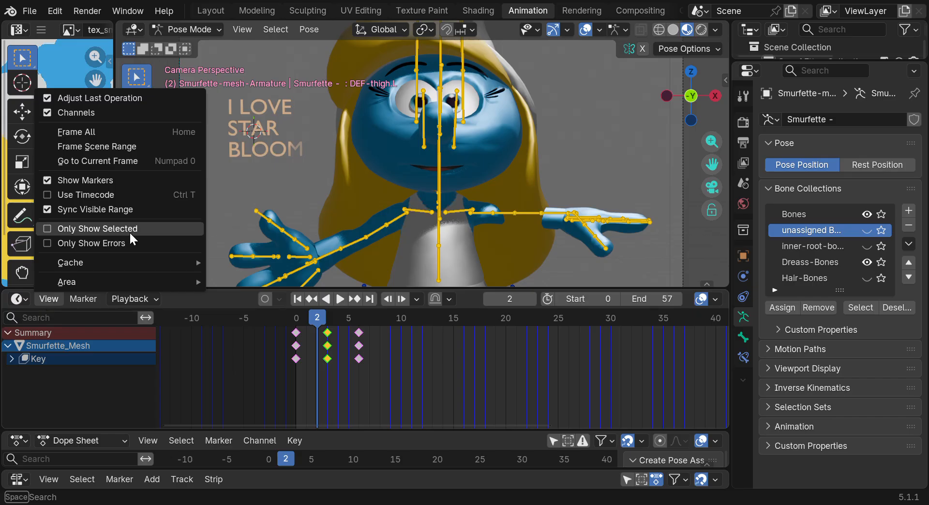
{"action": "left_click", "coordinate": [187, 347]}
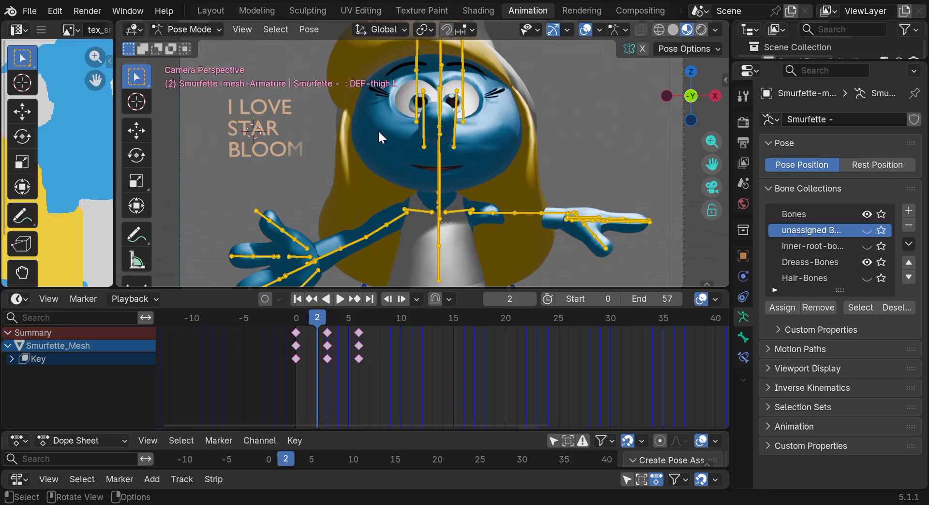
Expand the Key channel of Smurfette_Mesh, and select the mesh followed by the armature
{"action": "left_click", "coordinate": [12, 358]}
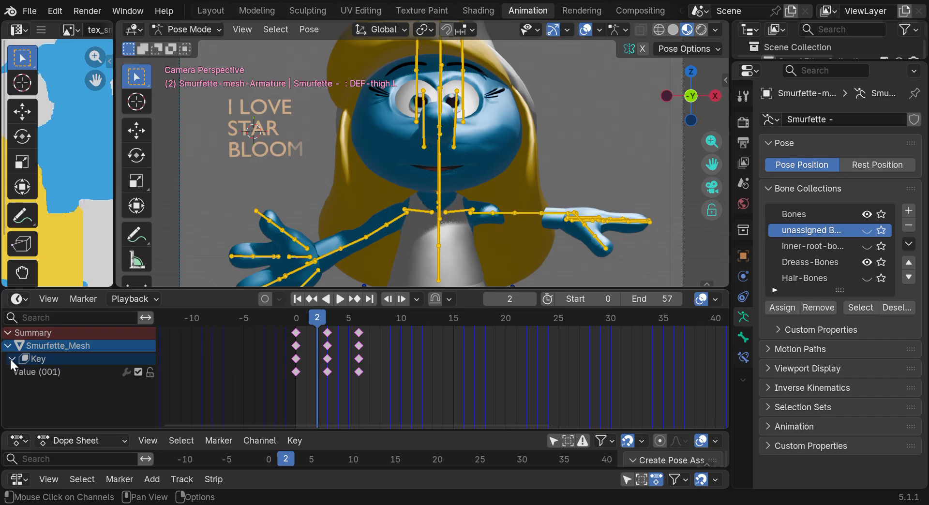
{"action": "left_click", "coordinate": [66, 346]}
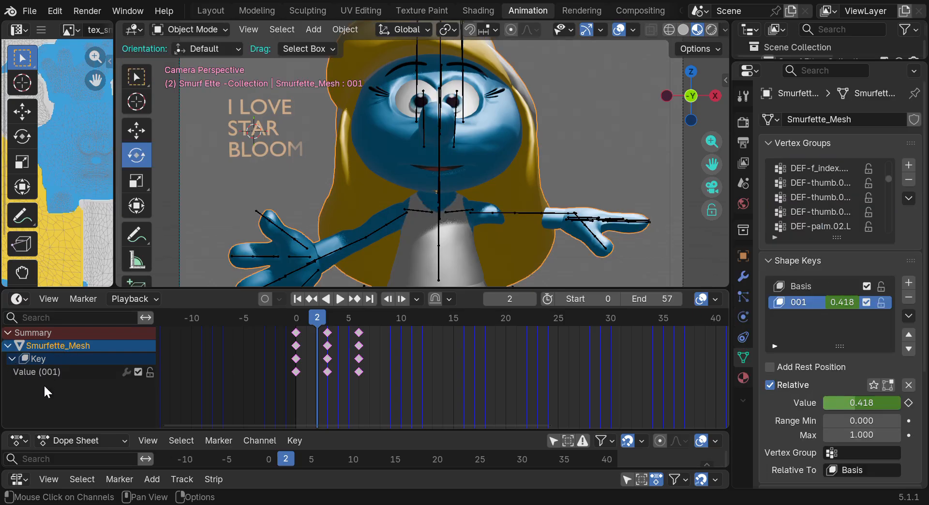
{"action": "left_click", "coordinate": [293, 241]}
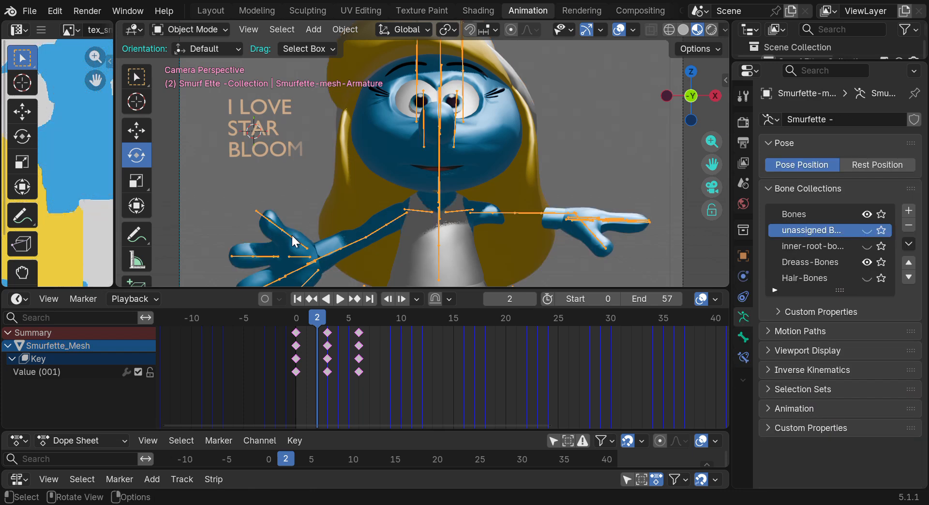
Scrub to frame 9 and enlarge the Nonlinear Animation editor by collapsing the Timeline and Dope Sheet
{"action": "left_click_drag", "start_coordinate": [307, 315], "coordinate": [342, 331]}
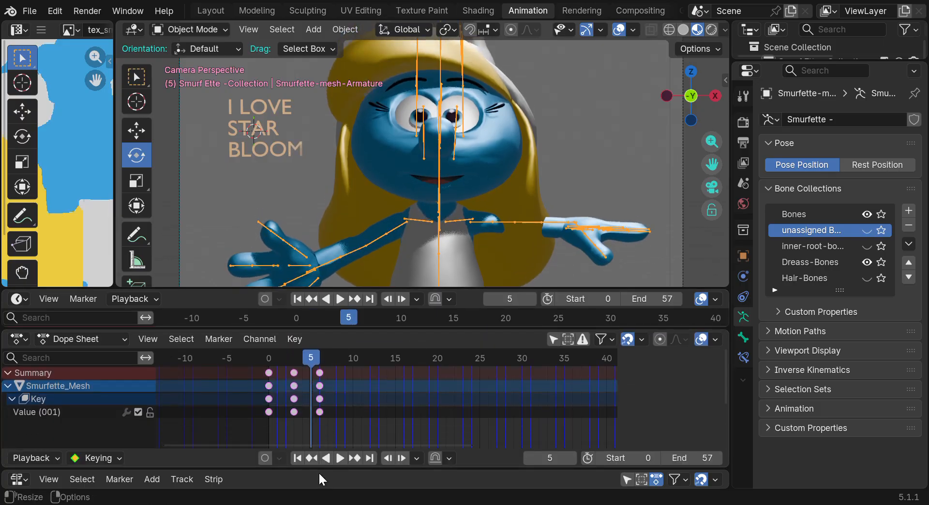
{"action": "left_click_drag", "start_coordinate": [319, 466], "coordinate": [246, 407]}
{"action": "left_click_drag", "start_coordinate": [243, 291], "coordinate": [228, 211]}
{"action": "left_click_drag", "start_coordinate": [170, 333], "coordinate": [170, 247]}
{"action": "left_click_drag", "start_coordinate": [179, 350], "coordinate": [179, 270]}
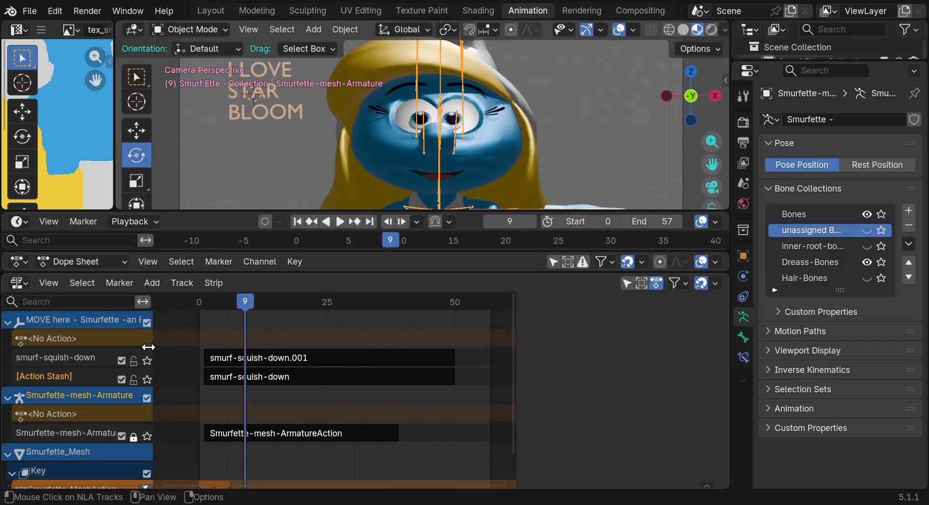
Disable the smurf-squish-down, [Action Stash] and Smurfette-mesh-ArmatureAction tracks, and widen the track name column
{"action": "left_click", "coordinate": [121, 360]}
{"action": "scroll", "coordinate": [89, 435], "scroll_direction": "down", "scroll_amount": 2}
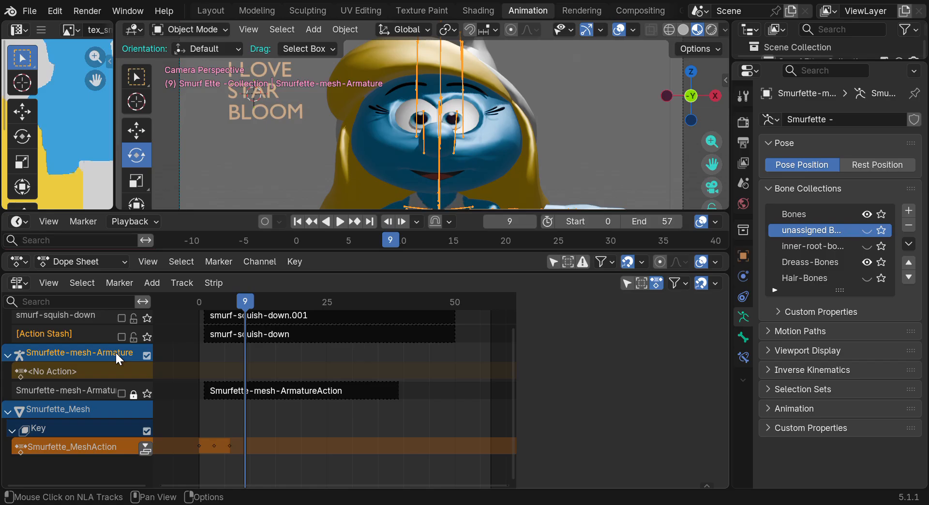
{"action": "left_click_drag", "start_coordinate": [153, 387], "coordinate": [222, 395]}
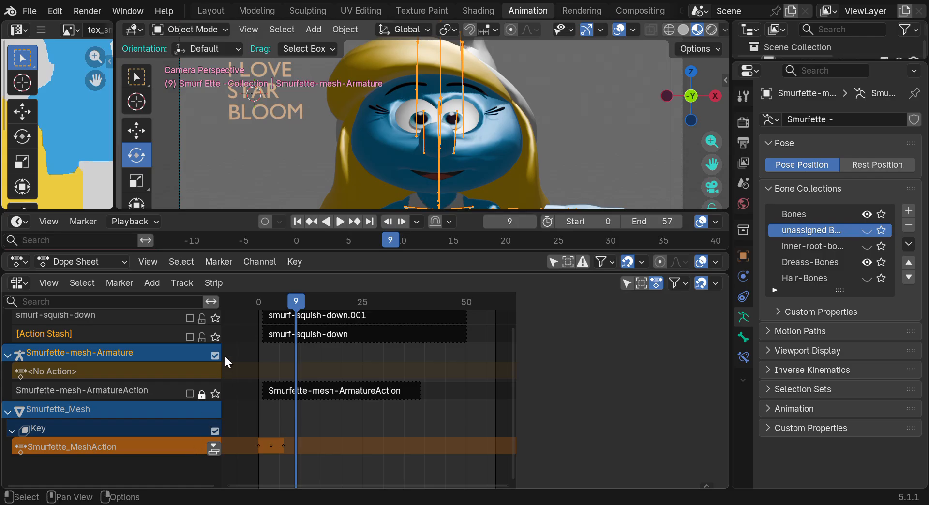
{"action": "scroll", "coordinate": [188, 431], "scroll_direction": "up", "scroll_amount": 3}
Collapse the Nonlinear Animation editor to reveal the Dope Sheet, scrubbing to frame 20 and back to frame 1
{"action": "left_click_drag", "start_coordinate": [293, 312], "coordinate": [342, 333]}
{"action": "left_click_drag", "start_coordinate": [384, 271], "coordinate": [389, 469]}
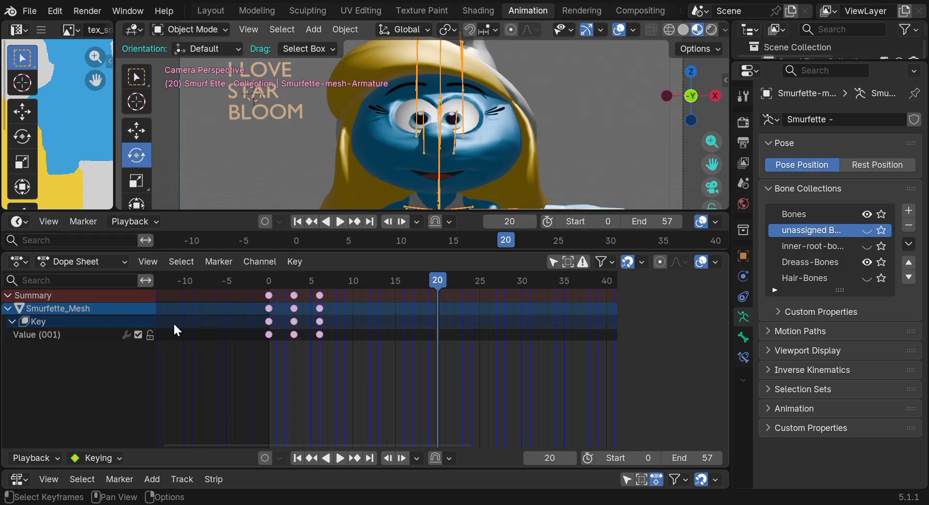
{"action": "left_click_drag", "start_coordinate": [427, 278], "coordinate": [279, 287]}
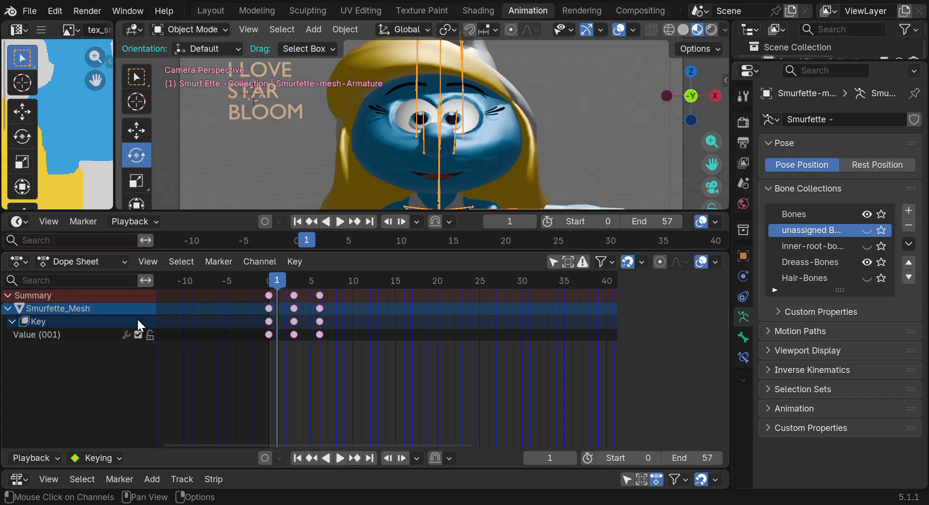
Enlarge the Timeline over the Dope Sheet and select the Smurfette mesh
{"action": "left_click_drag", "start_coordinate": [284, 250], "coordinate": [282, 303]}
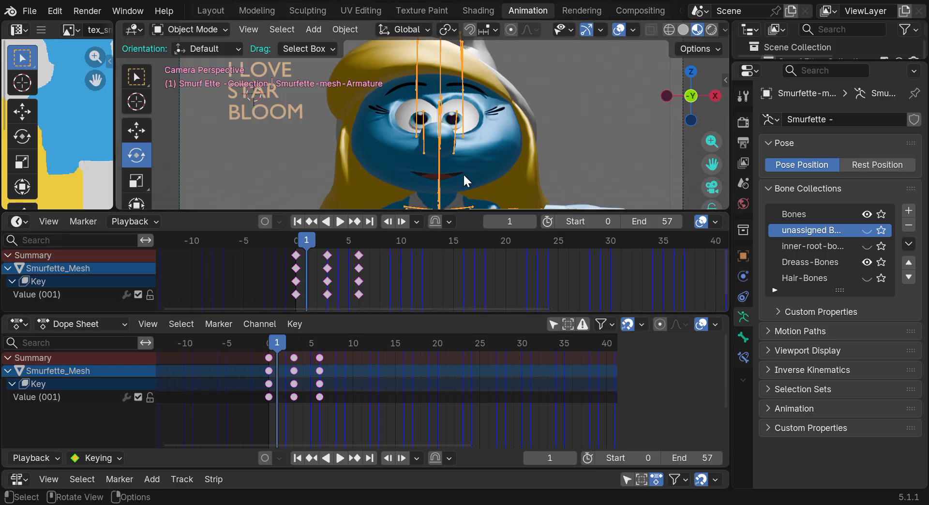
{"action": "left_click", "coordinate": [485, 166]}
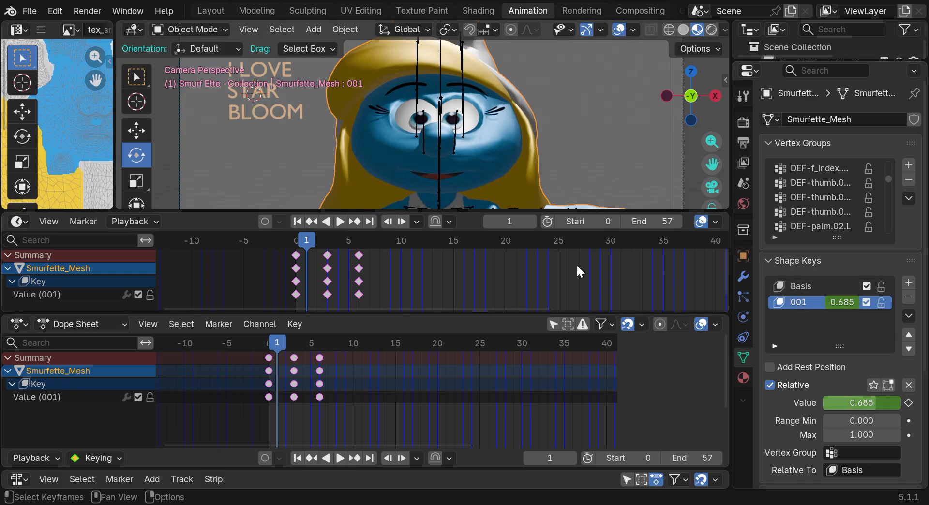
{"action": "left_click_drag", "start_coordinate": [502, 314], "coordinate": [497, 376]}
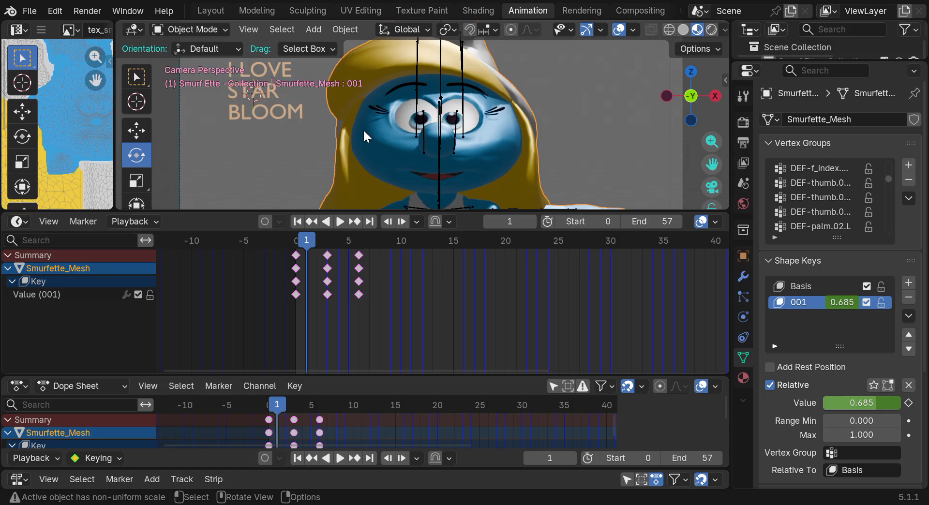
Check the Smurfette mesh and its shape key settings in Edit Mode, returning to Object Mode
{"action": "left_click", "coordinate": [194, 28]}
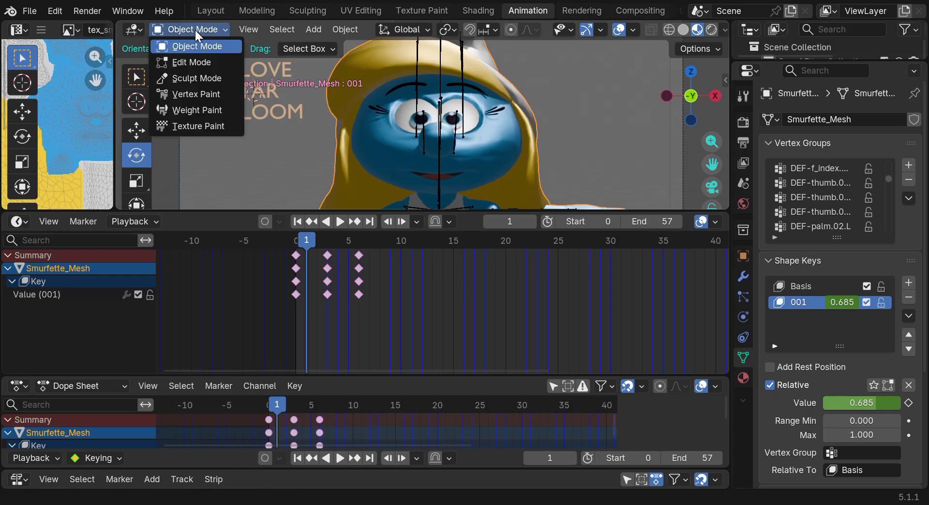
{"action": "left_click", "coordinate": [186, 57]}
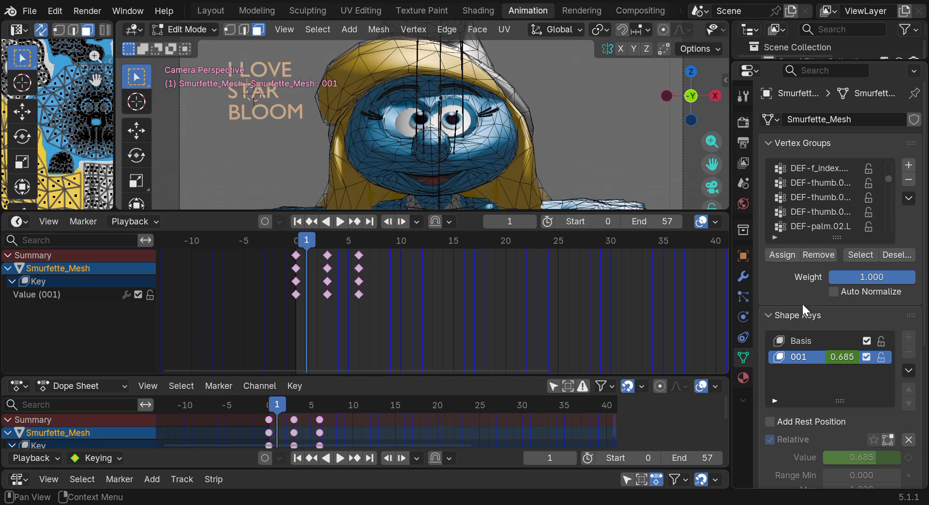
{"action": "scroll", "coordinate": [802, 303], "scroll_direction": "down", "scroll_amount": 3}
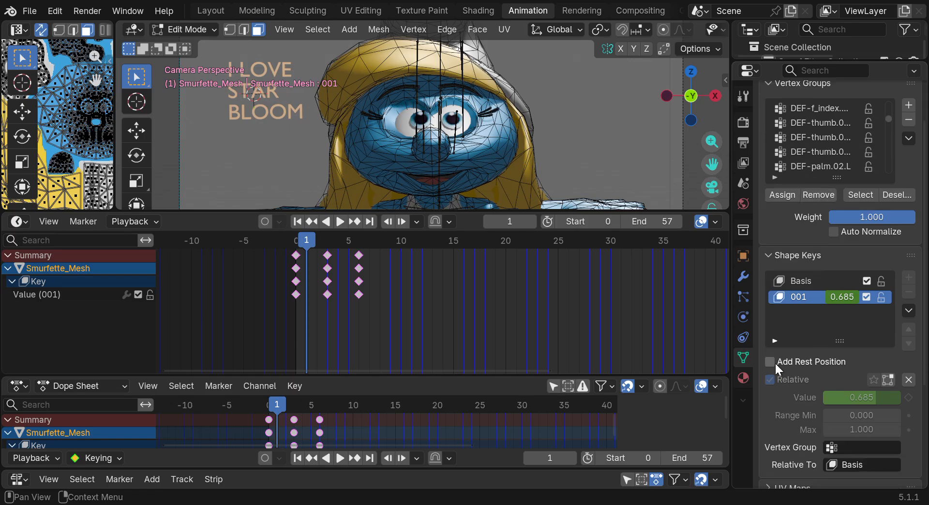
{"action": "left_click", "coordinate": [770, 362]}
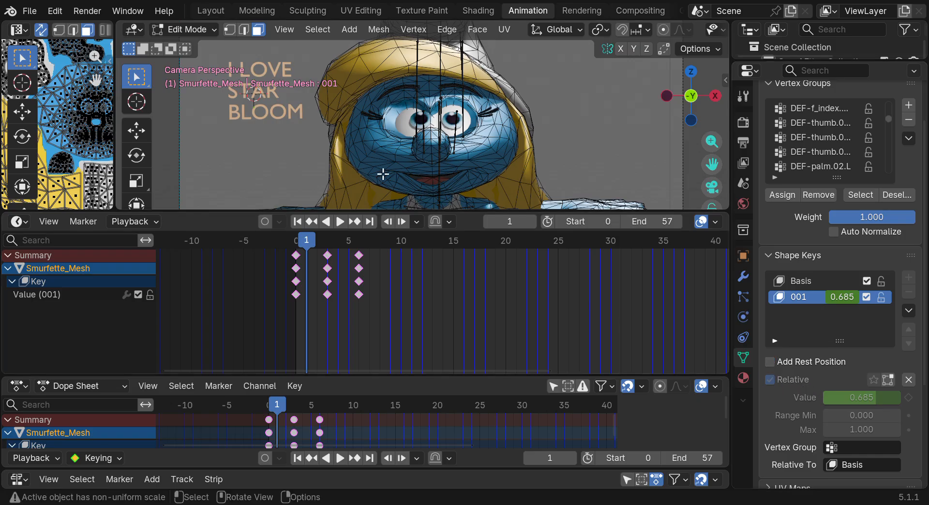
{"action": "left_click", "coordinate": [179, 29]}
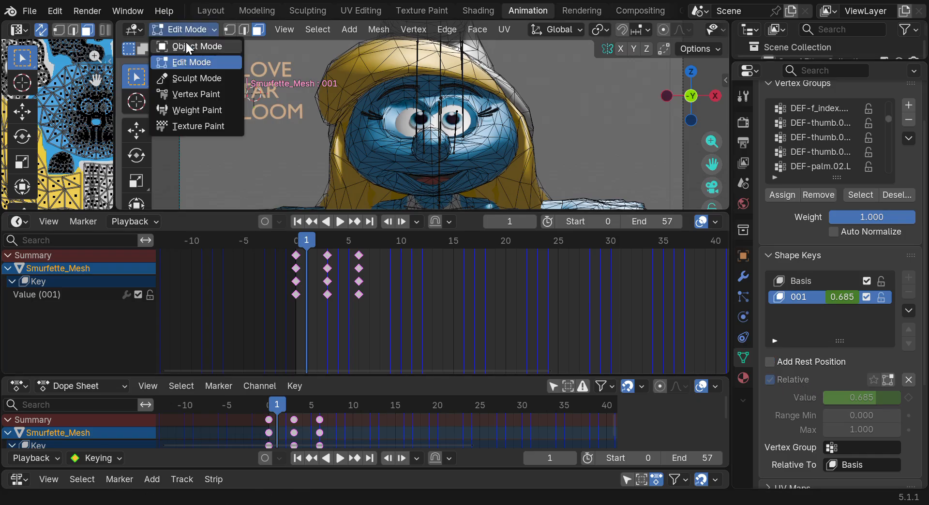
{"action": "left_click", "coordinate": [185, 41]}
Set the 001 shape key's value to 0 at frame 9 and insert a keyframe for it
{"action": "scroll", "coordinate": [784, 314], "scroll_direction": "down", "scroll_amount": 3}
{"action": "left_click_drag", "start_coordinate": [874, 344], "coordinate": [905, 347]}
{"action": "left_click_drag", "start_coordinate": [308, 240], "coordinate": [388, 243]}
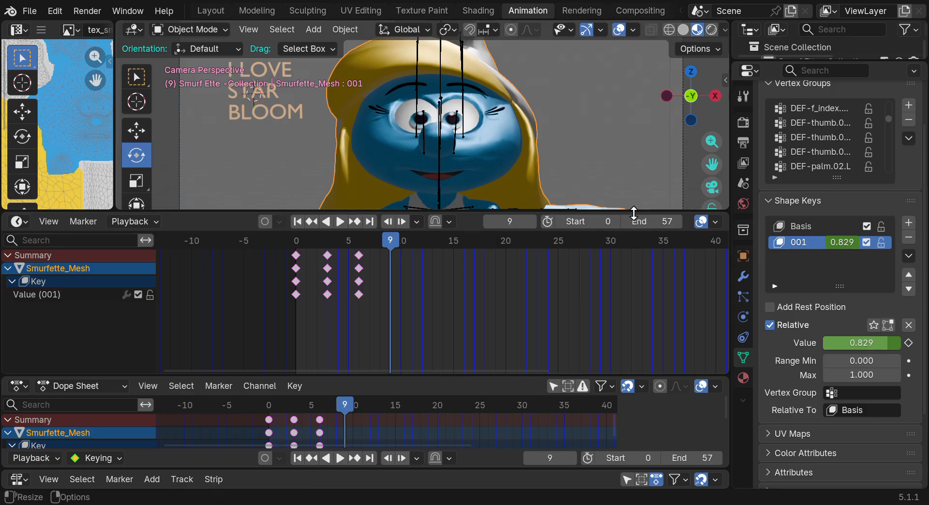
{"action": "left_click_drag", "start_coordinate": [882, 344], "coordinate": [823, 341]}
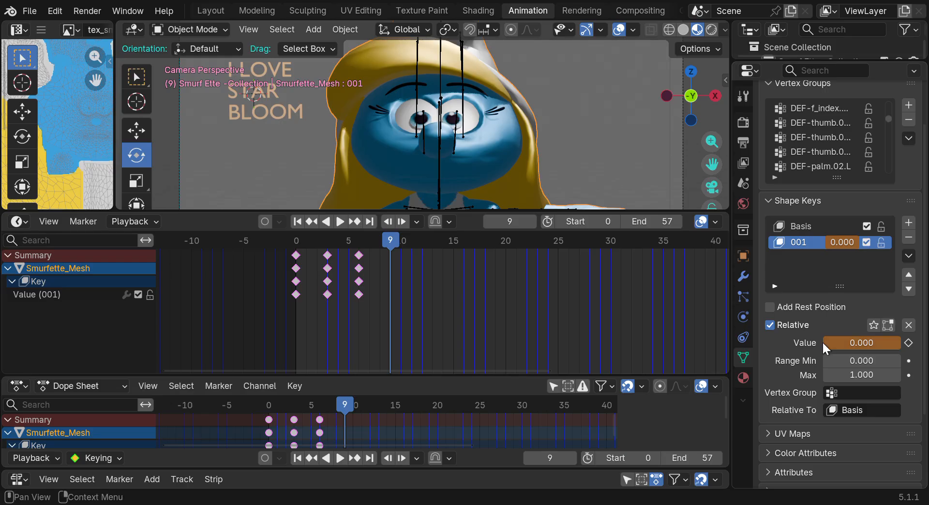
{"action": "left_click", "coordinate": [909, 344]}
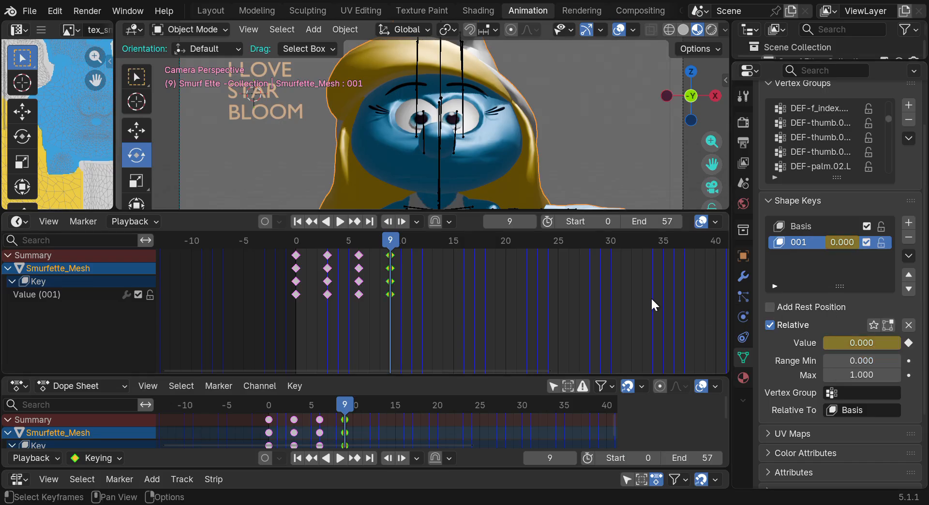
{"action": "mouse_move", "coordinate": [383, 242]}
{"action": "left_mouse_down"}
{"action": "mouse_move", "coordinate": [281, 231]}
{"action": "mouse_move", "coordinate": [392, 238]}
{"action": "left_mouse_up"}
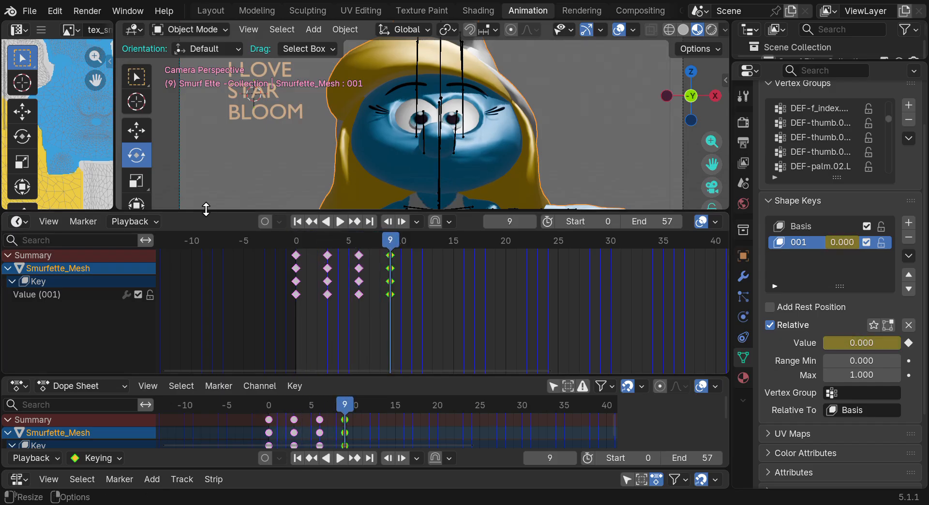
Test the Value (001) channel by disabling it, scrubbing the Timeline back to frame 5, and re-enabling it
{"action": "left_click_drag", "start_coordinate": [206, 209], "coordinate": [209, 159]}
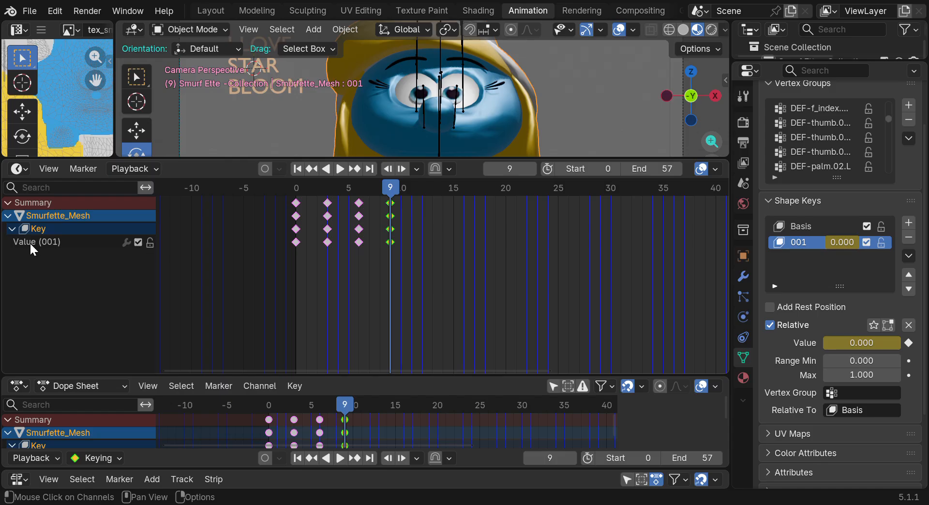
{"action": "left_click", "coordinate": [138, 243]}
{"action": "left_click_drag", "start_coordinate": [391, 189], "coordinate": [370, 191]}
{"action": "left_click_drag", "start_coordinate": [469, 157], "coordinate": [473, 240]}
{"action": "left_click_drag", "start_coordinate": [368, 281], "coordinate": [348, 284]}
{"action": "left_click", "coordinate": [137, 325]}
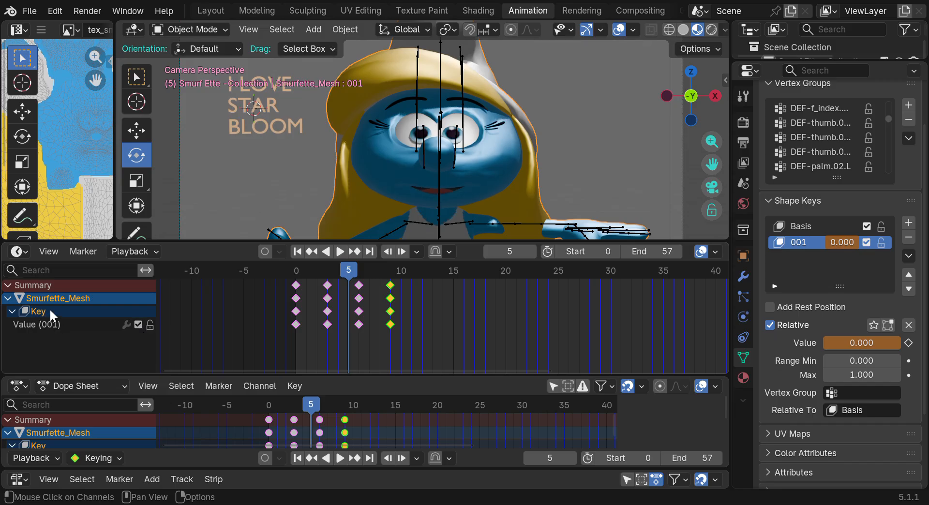
Widen the Properties editor and rename the 001 shape key to mouth-move
{"action": "left_click_drag", "start_coordinate": [734, 243], "coordinate": [674, 238]}
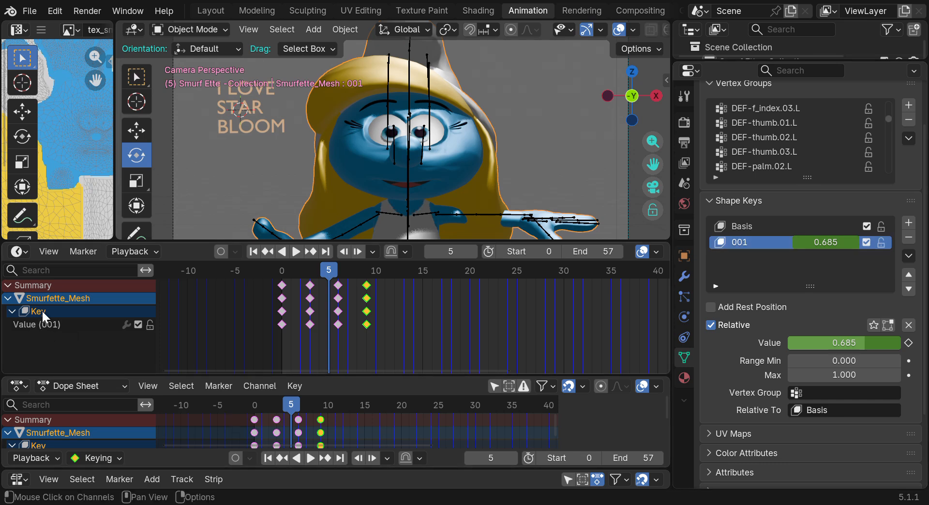
{"action": "left_click_drag", "start_coordinate": [328, 270], "coordinate": [347, 274]}
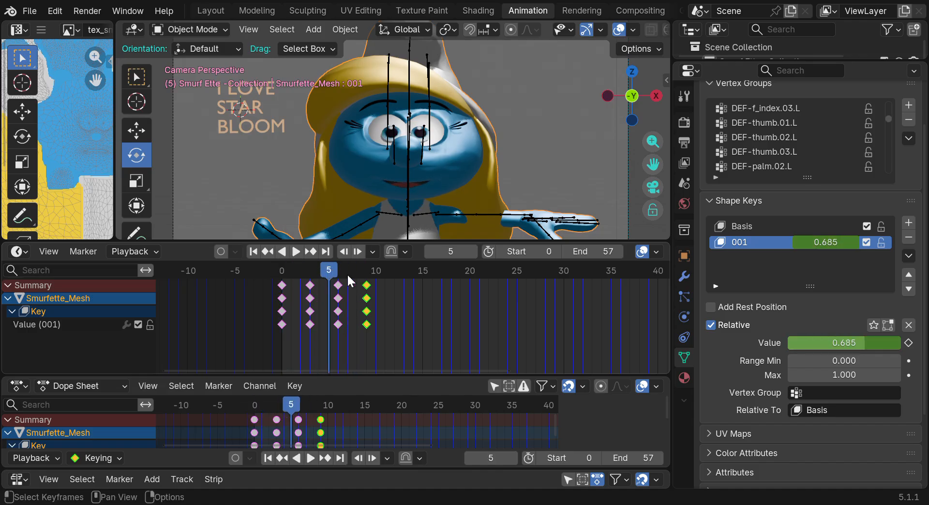
{"action": "double_click", "coordinate": [732, 243]}
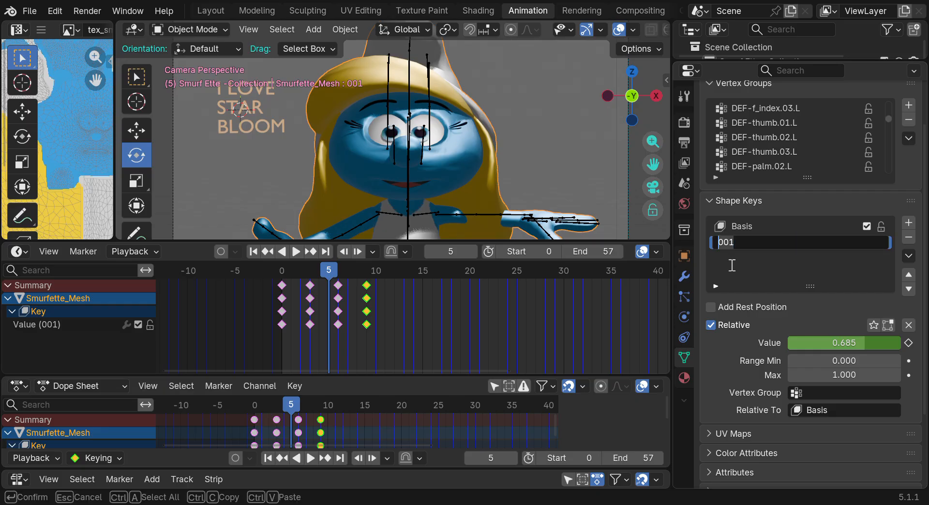
{"action": "key", "text": "ctrl+a"}
{"action": "key", "text": "BackSpace"}
{"action": "type", "text": "mouth-move"}
{"action": "key", "text": "Return"}
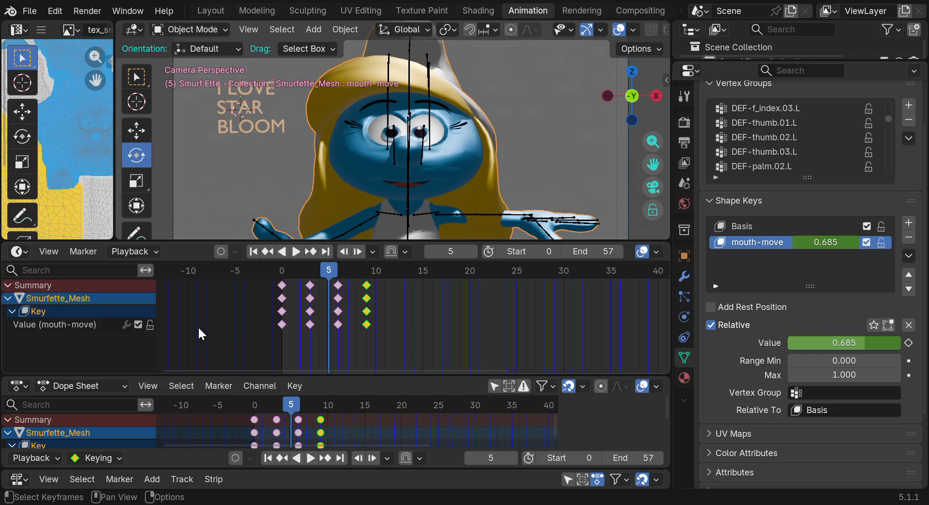
Compare the mouth-move channel disabled and enabled while scrubbing the Timeline between frames 5, 6 and 9
{"action": "left_click", "coordinate": [192, 329]}
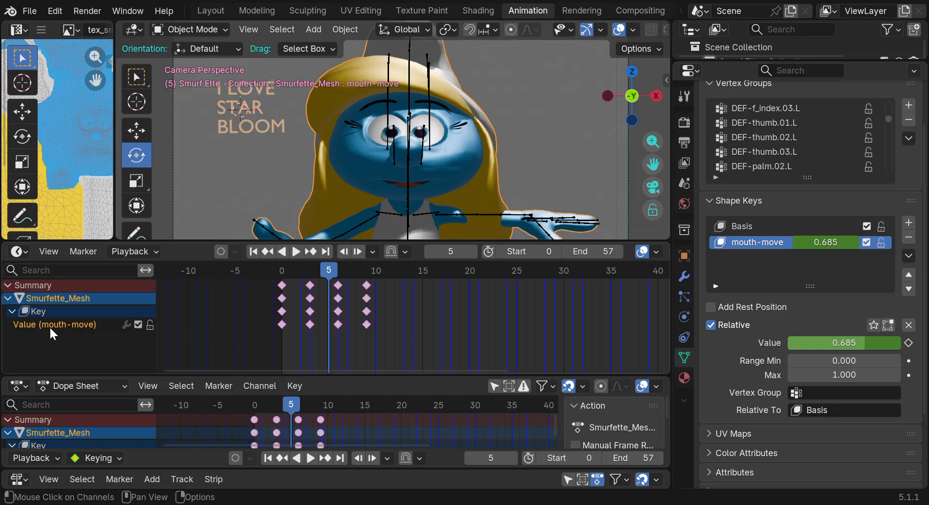
{"action": "mouse_move", "coordinate": [324, 270]}
{"action": "left_mouse_down"}
{"action": "mouse_move", "coordinate": [282, 270]}
{"action": "mouse_move", "coordinate": [350, 272]}
{"action": "mouse_move", "coordinate": [338, 271]}
{"action": "left_mouse_up"}
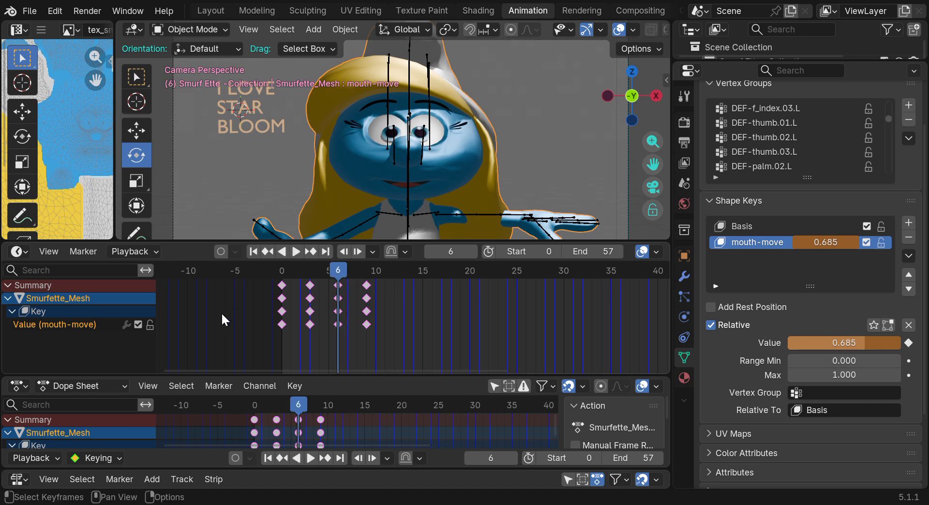
{"action": "left_click", "coordinate": [82, 312]}
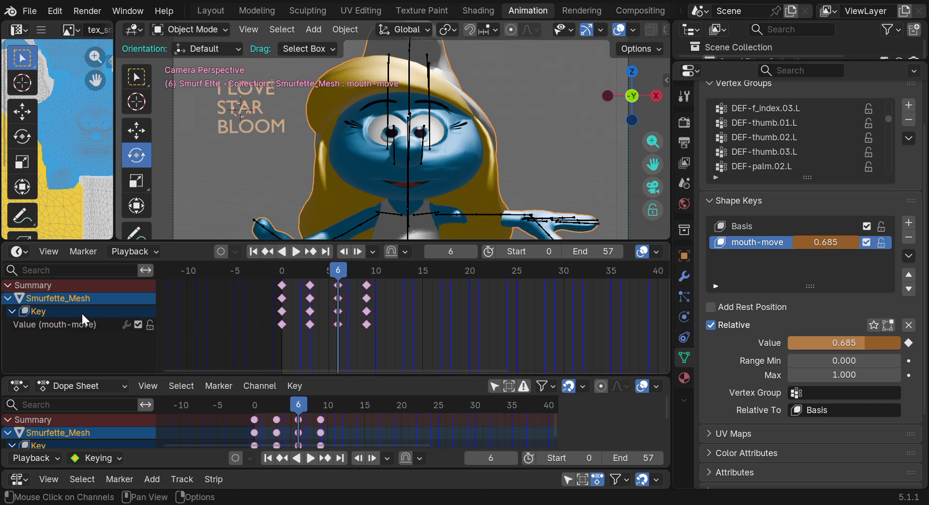
{"action": "left_click", "coordinate": [309, 312]}
{"action": "left_click", "coordinate": [280, 336]}
{"action": "left_click", "coordinate": [138, 325]}
{"action": "mouse_move", "coordinate": [333, 271]}
{"action": "left_mouse_down"}
{"action": "mouse_move", "coordinate": [317, 285]}
{"action": "mouse_move", "coordinate": [329, 285]}
{"action": "left_mouse_up"}
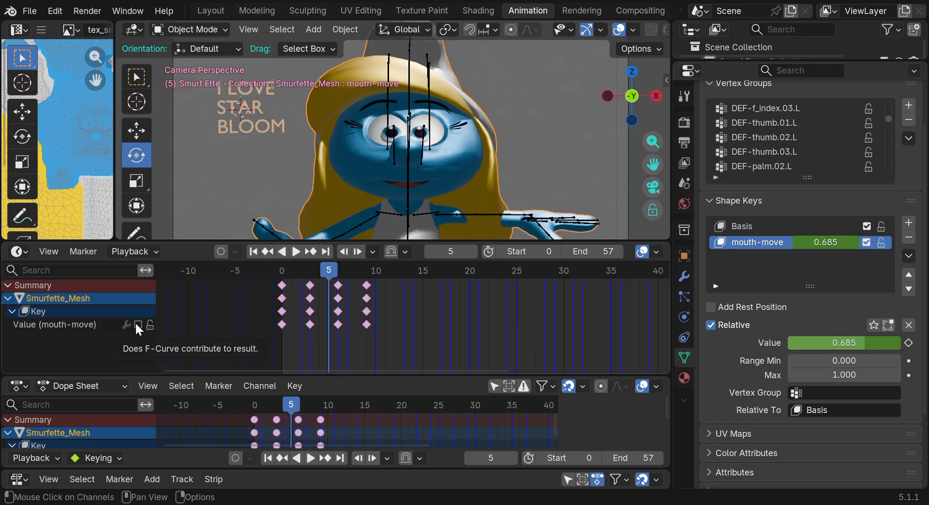
{"action": "left_click", "coordinate": [135, 323]}
{"action": "left_click_drag", "start_coordinate": [334, 270], "coordinate": [358, 290]}
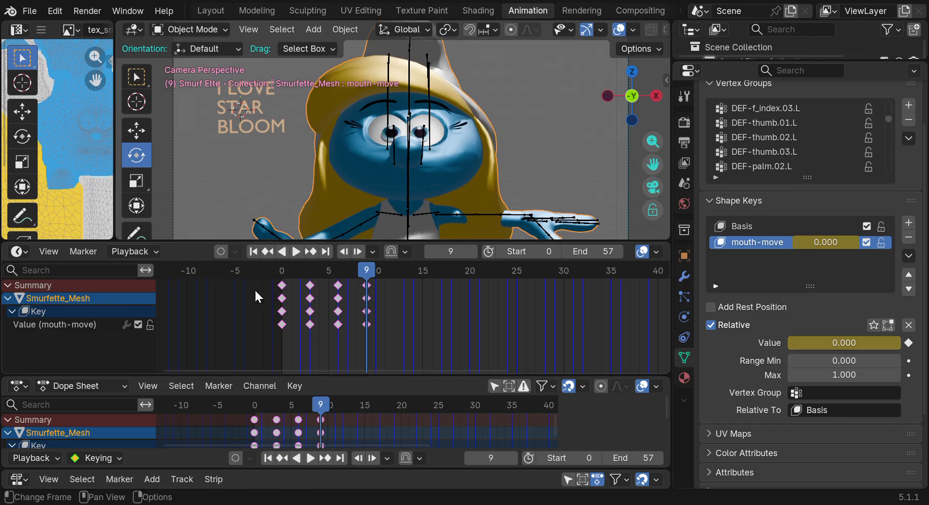
Enlarge the 3D viewport, select the Smurfette armature, and play and scrub the animation to frame 6
{"action": "left_click_drag", "start_coordinate": [234, 240], "coordinate": [234, 248]}
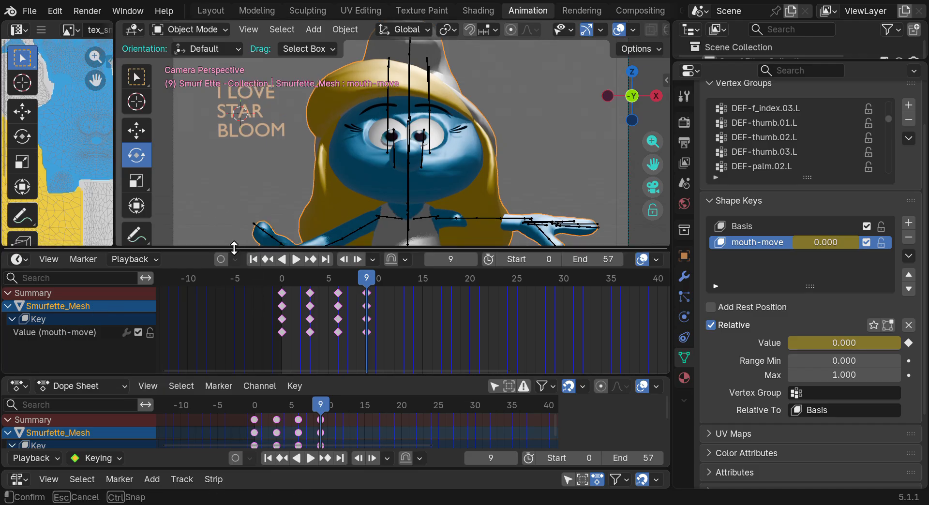
{"action": "left_click", "coordinate": [409, 183]}
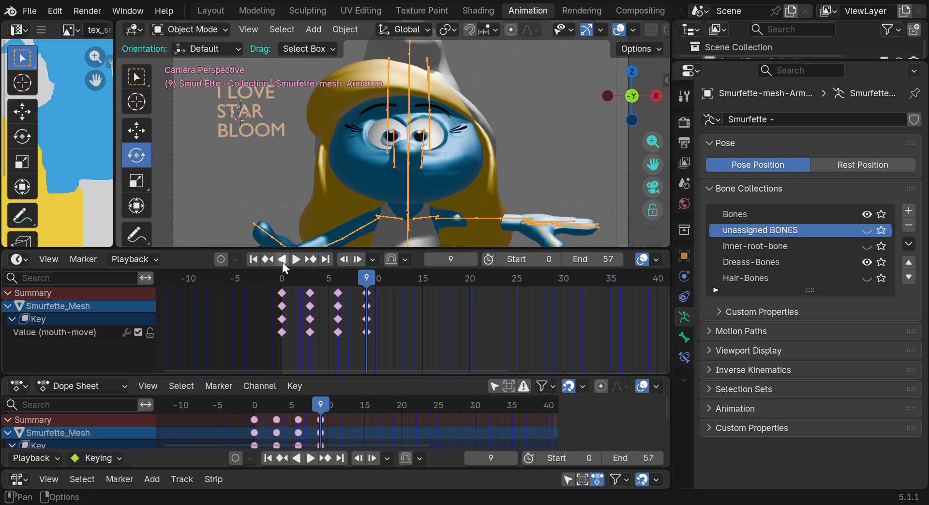
{"action": "left_click_drag", "start_coordinate": [290, 248], "coordinate": [291, 317]}
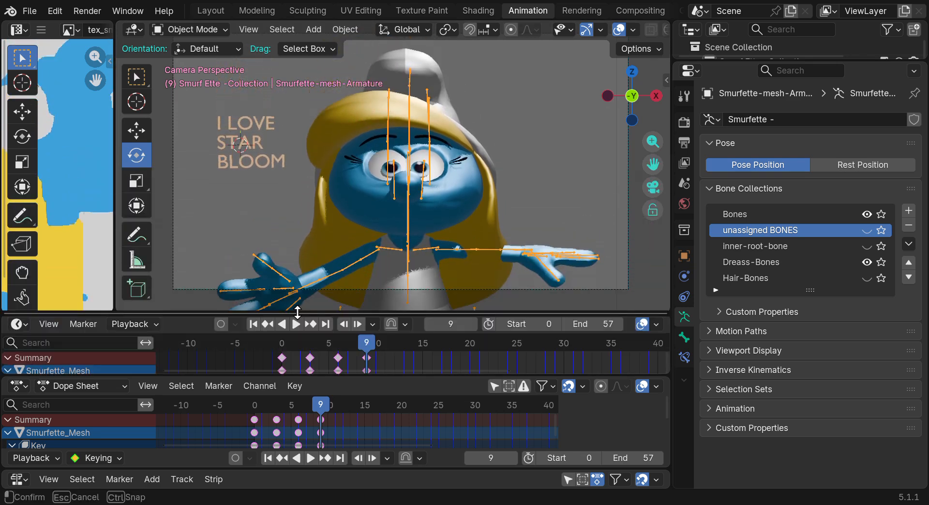
{"action": "scroll", "coordinate": [313, 242], "scroll_direction": "down", "scroll_amount": 3}
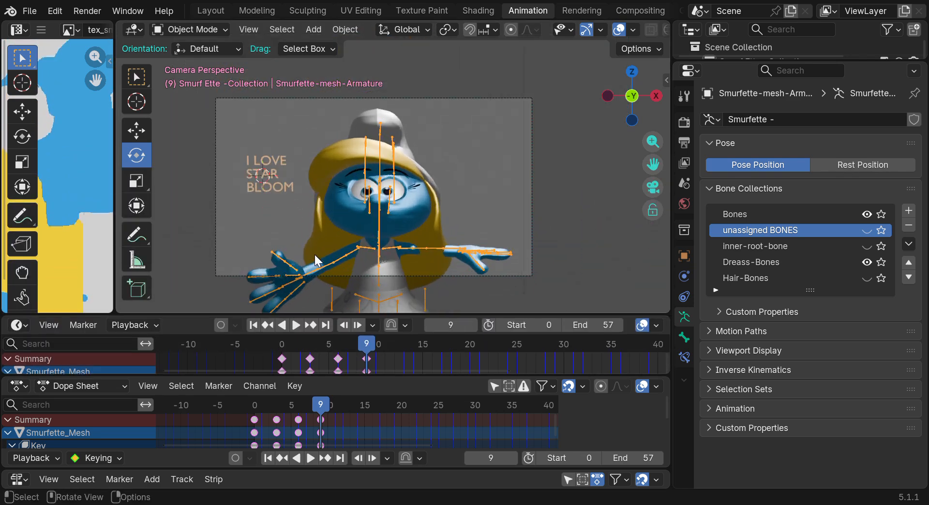
{"action": "key", "text": "shift+Left"}
{"action": "key", "text": "space"}
{"action": "left_click_drag", "start_coordinate": [382, 343], "coordinate": [288, 323]}
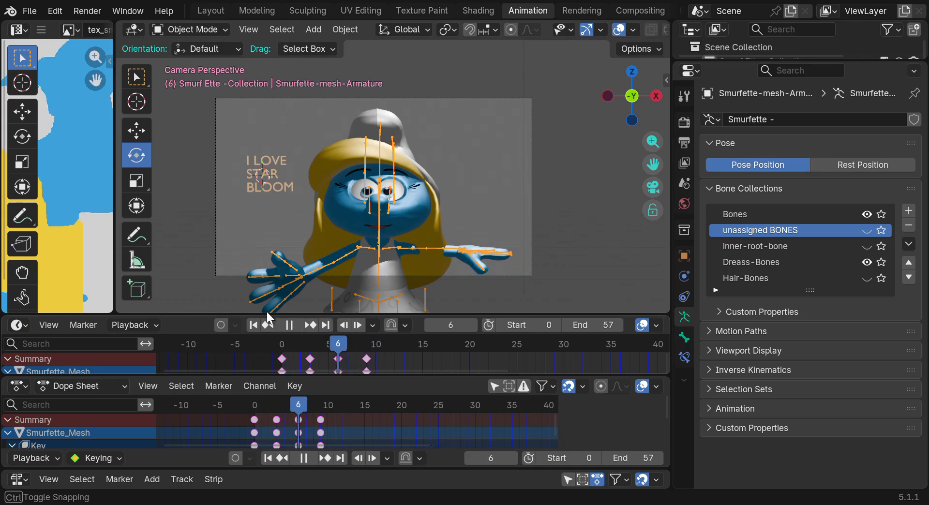
Collapse the Timeline and Dope Sheet to enlarge the Nonlinear Animation editor
{"action": "left_click_drag", "start_coordinate": [204, 315], "coordinate": [204, 220]}
{"action": "left_click_drag", "start_coordinate": [203, 379], "coordinate": [219, 271]}
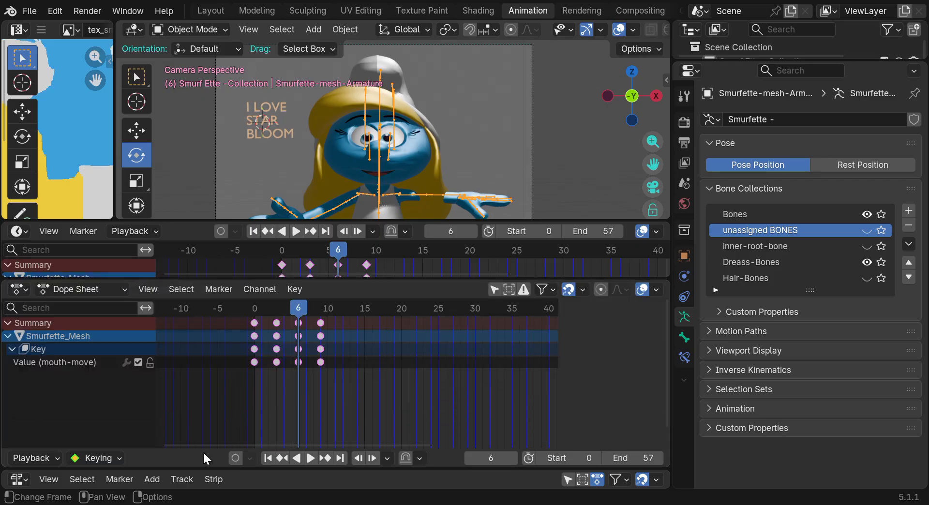
{"action": "left_click_drag", "start_coordinate": [198, 469], "coordinate": [198, 318]}
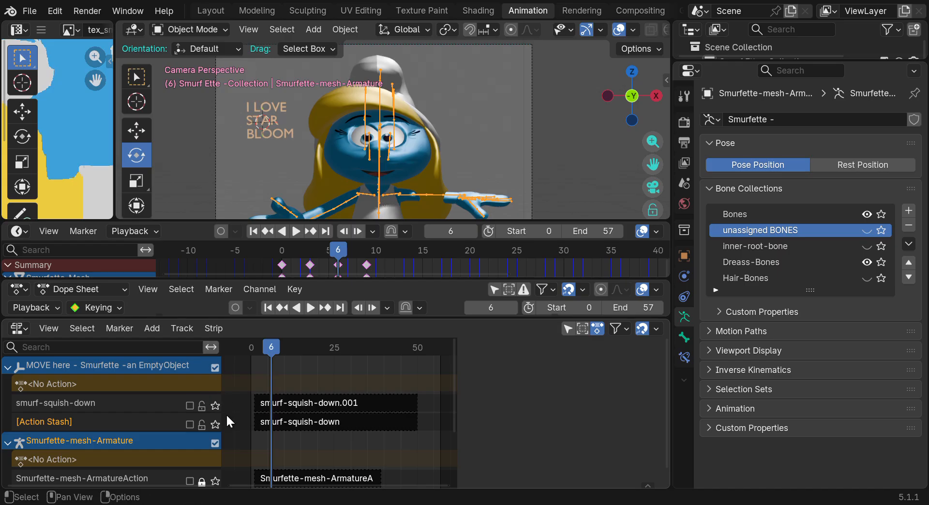
Preview the squish motion with the smurf-squish-down and [Action Stash] tracks enabled, scrub to frame 48, and disable both tracks
{"action": "left_click_drag", "start_coordinate": [264, 345], "coordinate": [311, 365]}
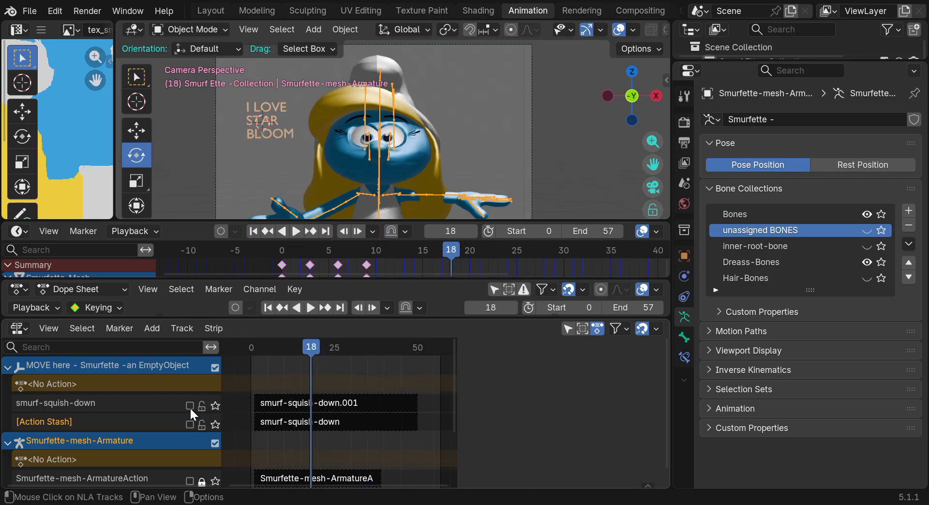
{"action": "left_click_drag", "start_coordinate": [190, 410], "coordinate": [190, 424]}
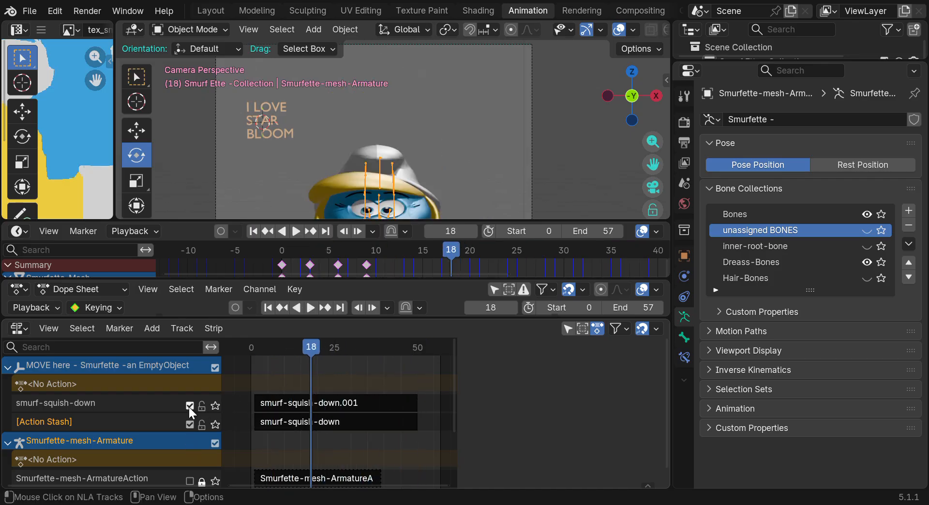
{"action": "left_click_drag", "start_coordinate": [310, 352], "coordinate": [292, 358]}
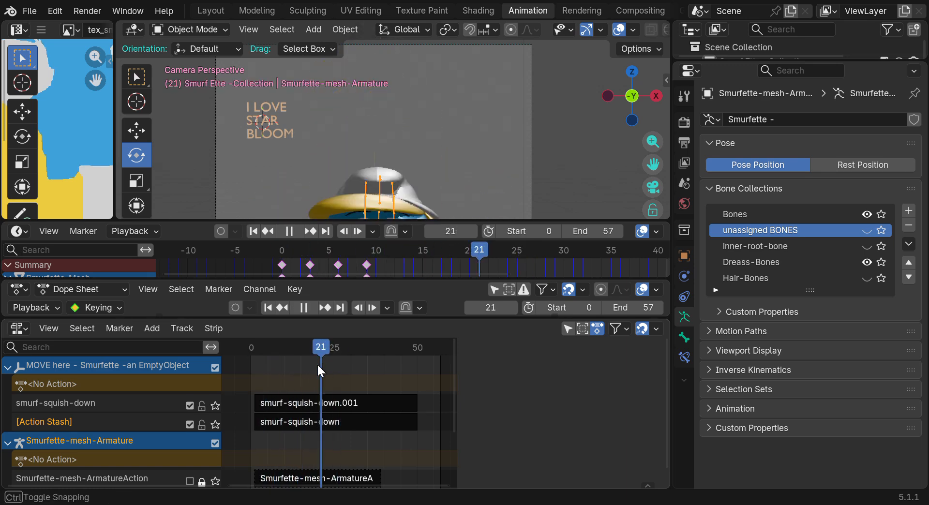
{"action": "key", "text": "Escape"}
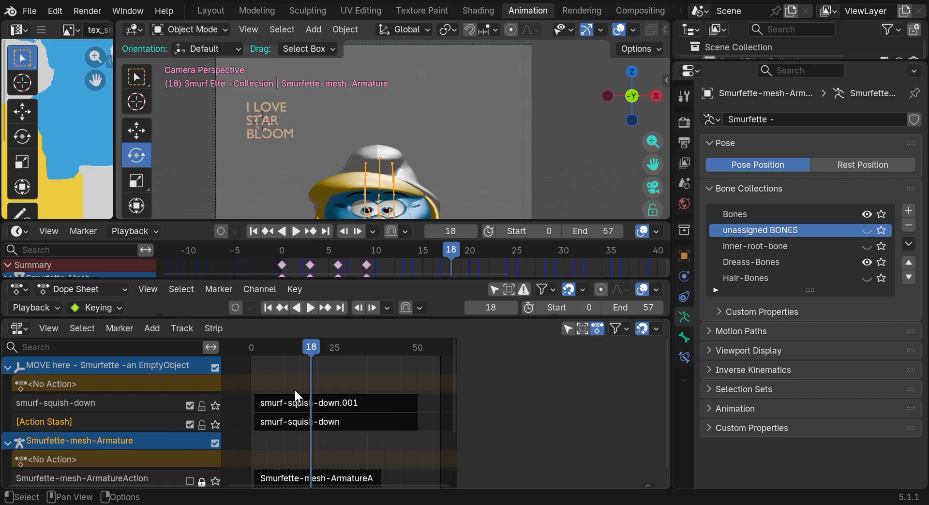
{"action": "left_click_drag", "start_coordinate": [311, 344], "coordinate": [411, 355]}
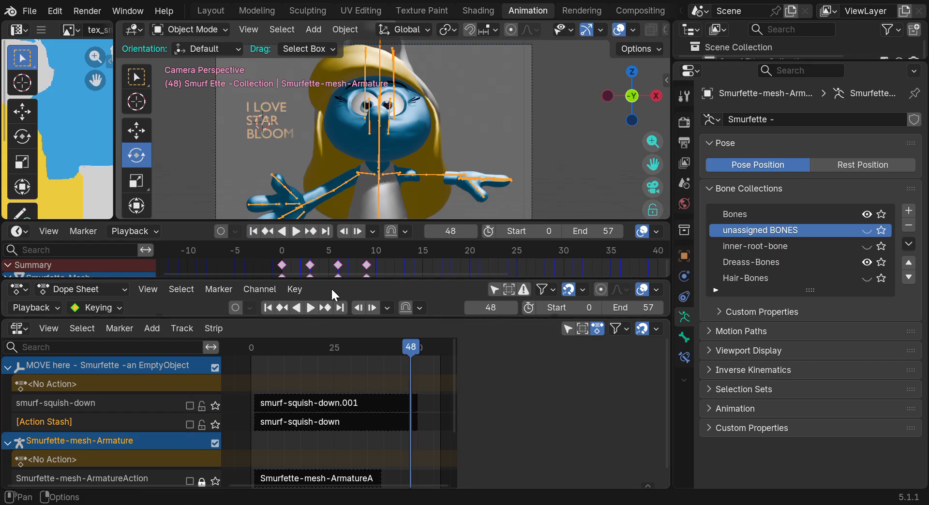
Enlarge the Timeline by collapsing the Dope Sheet and Nonlinear Animation editors, and scrub to frame 12
{"action": "left_click_drag", "start_coordinate": [326, 320], "coordinate": [125, 303]}
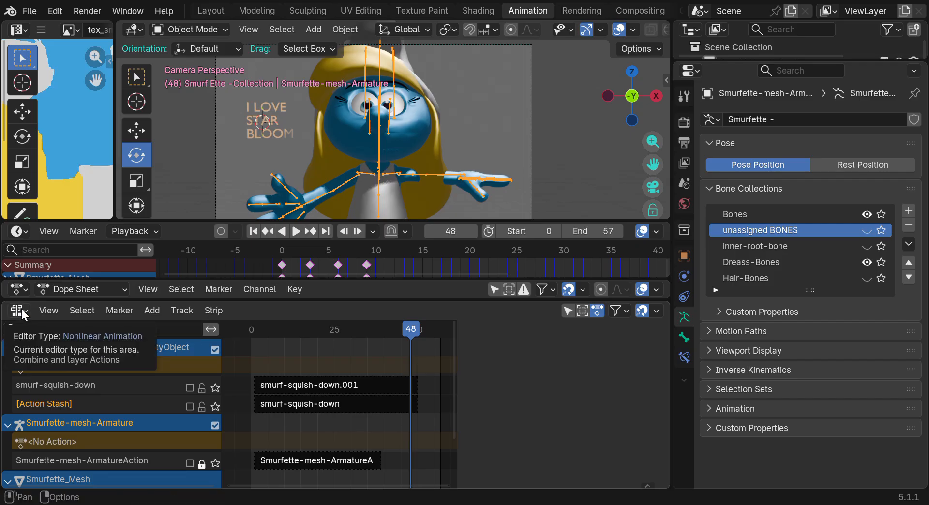
{"action": "left_click_drag", "start_coordinate": [366, 300], "coordinate": [368, 411]}
{"action": "left_click_drag", "start_coordinate": [370, 278], "coordinate": [373, 434]}
{"action": "left_click_drag", "start_coordinate": [378, 388], "coordinate": [378, 426]}
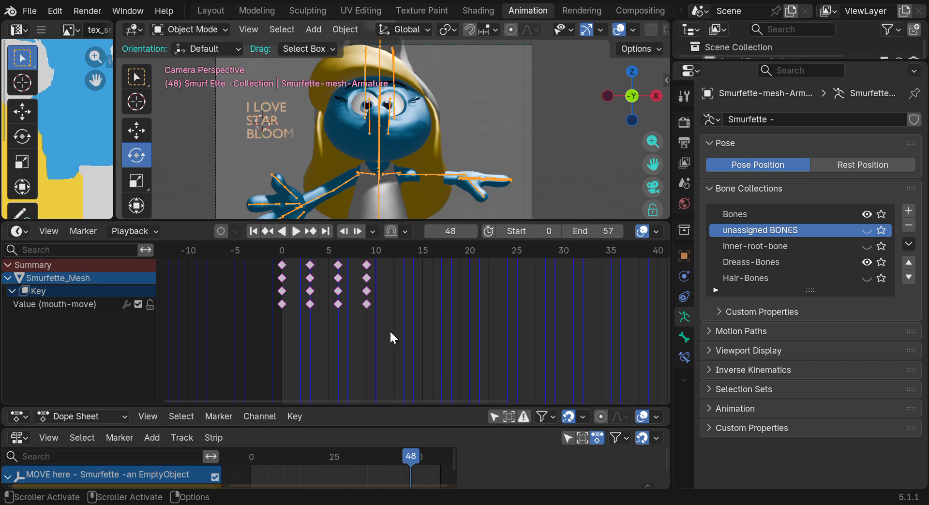
{"action": "left_click_drag", "start_coordinate": [310, 250], "coordinate": [394, 247]}
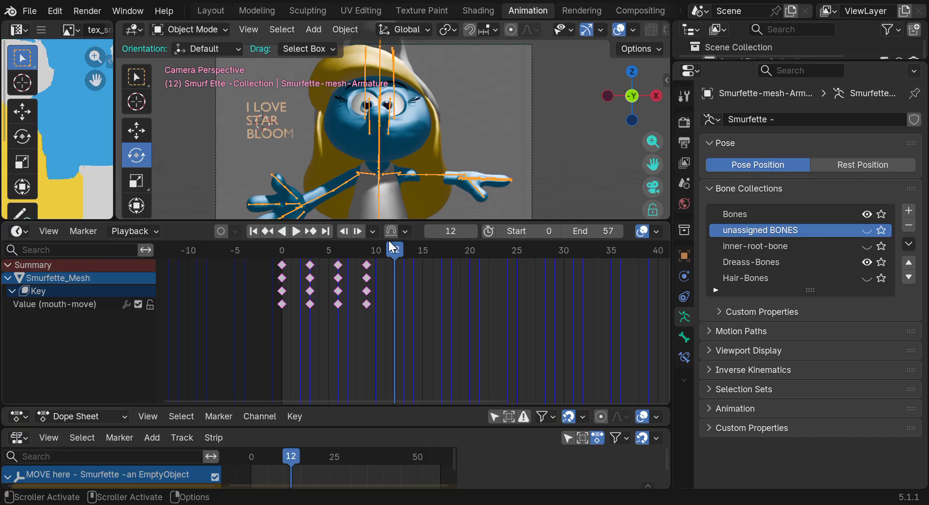
Scrub the Timeline to frame 13
{"action": "scroll", "coordinate": [417, 338], "scroll_direction": "up", "scroll_amount": 3}
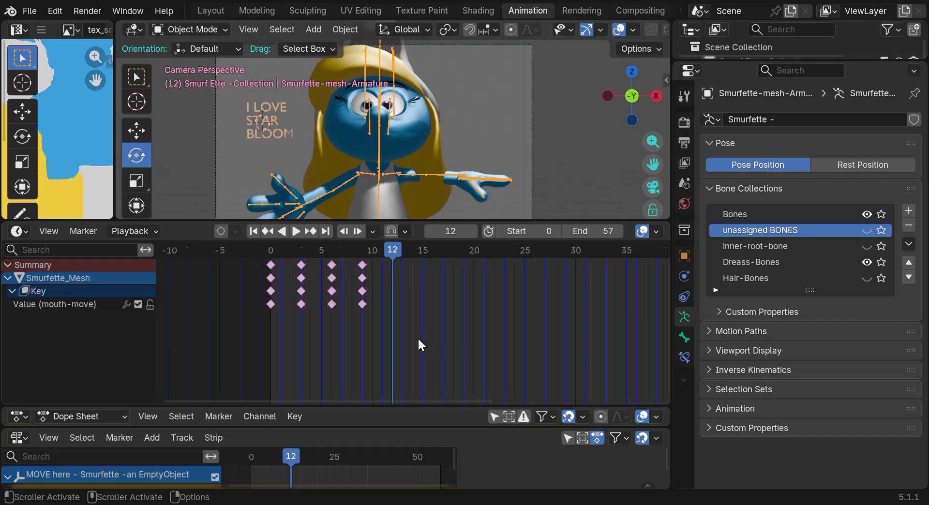
{"action": "left_click_drag", "start_coordinate": [318, 398], "coordinate": [356, 394]}
{"action": "mouse_move", "coordinate": [330, 254]}
{"action": "left_mouse_down"}
{"action": "mouse_move", "coordinate": [359, 255]}
{"action": "mouse_move", "coordinate": [344, 254]}
{"action": "left_mouse_up"}
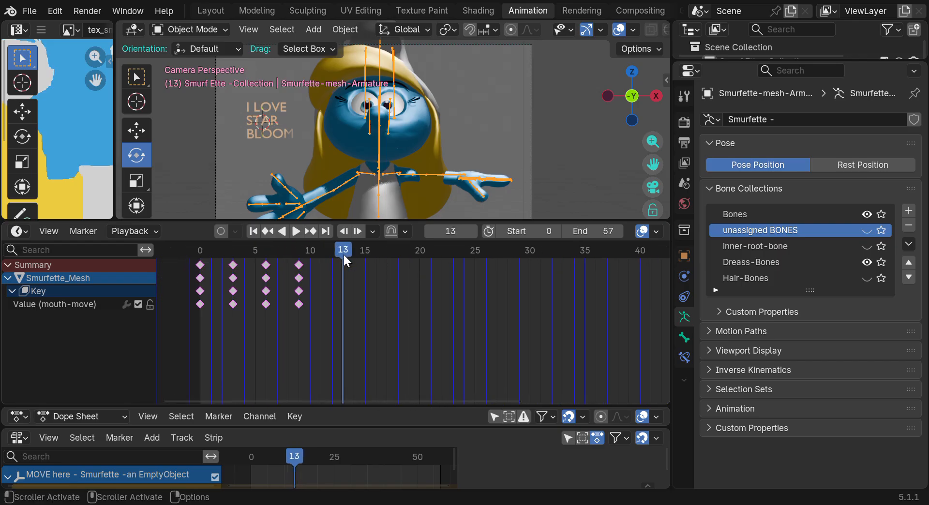
Switch the Smurfette armature to Pose Mode and enlarge the 3D viewport above the Timeline
{"action": "left_click_drag", "start_coordinate": [422, 222], "coordinate": [409, 285]}
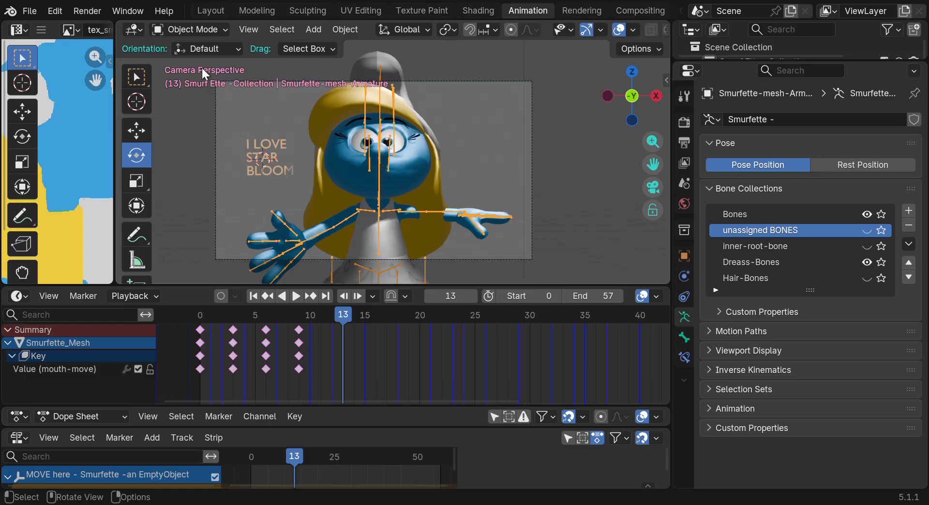
{"action": "left_click", "coordinate": [199, 30]}
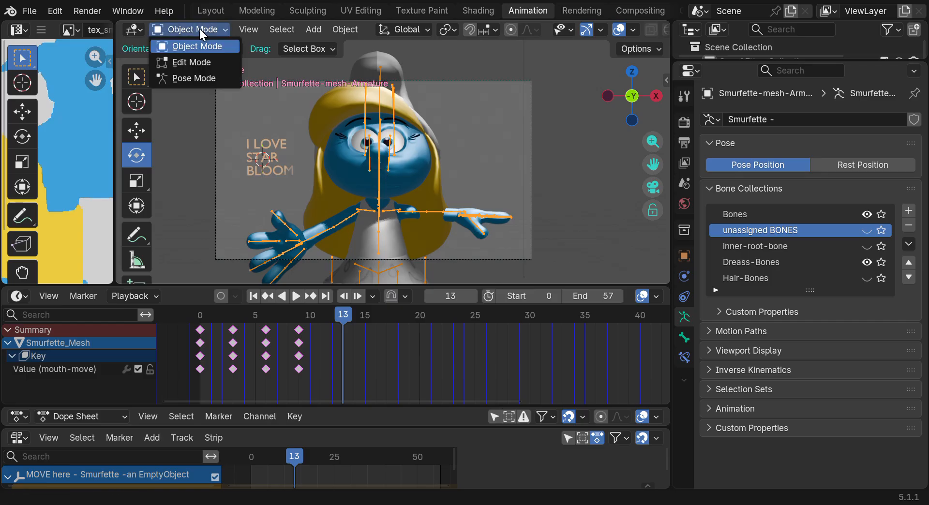
{"action": "left_click", "coordinate": [186, 77]}
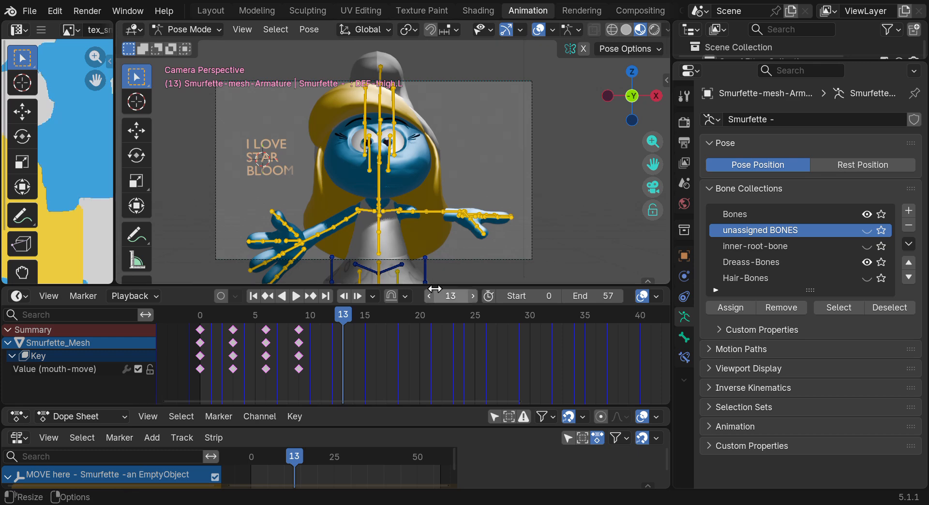
{"action": "left_click_drag", "start_coordinate": [430, 283], "coordinate": [430, 332]}
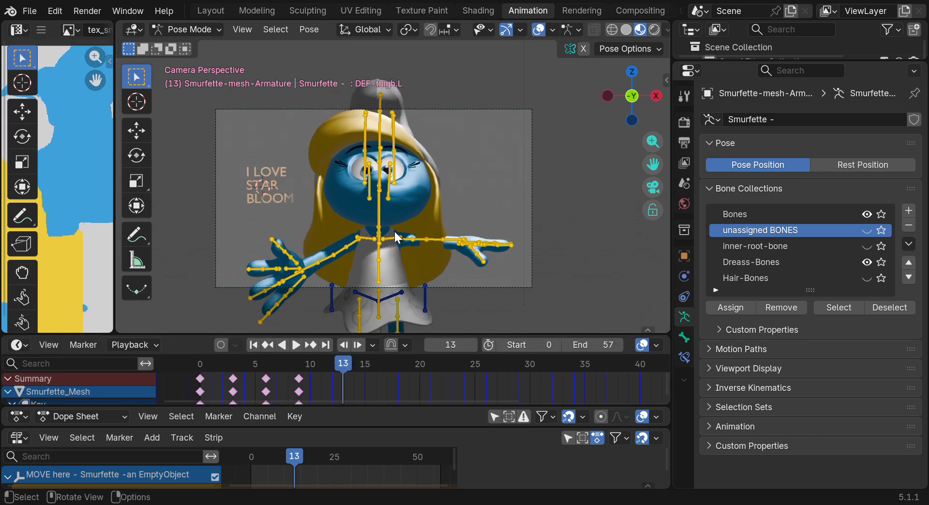
Select the DEF-jaw_master bone in the face and activate the Rotate tool
{"action": "scroll", "coordinate": [382, 218], "scroll_direction": "up", "scroll_amount": 1}
{"action": "scroll", "coordinate": [380, 210], "scroll_direction": "up", "scroll_amount": 2}
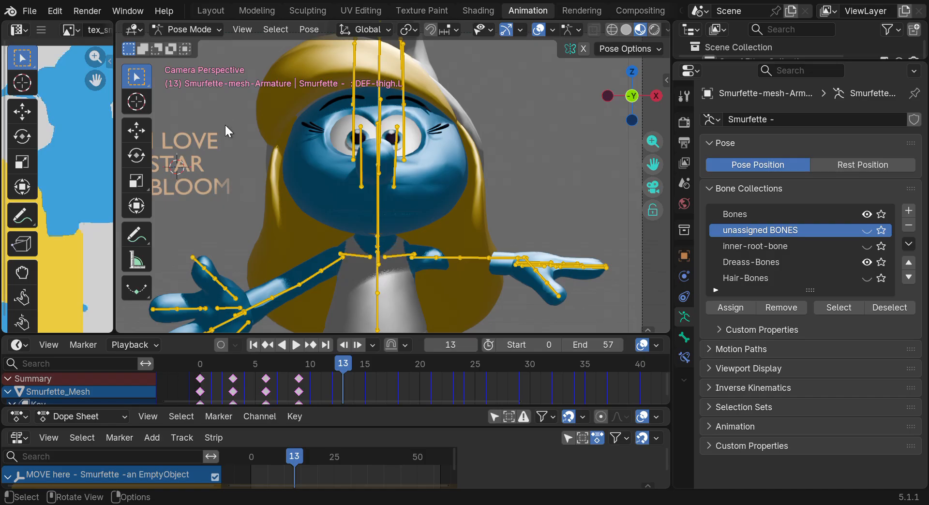
{"action": "left_click", "coordinate": [377, 224]}
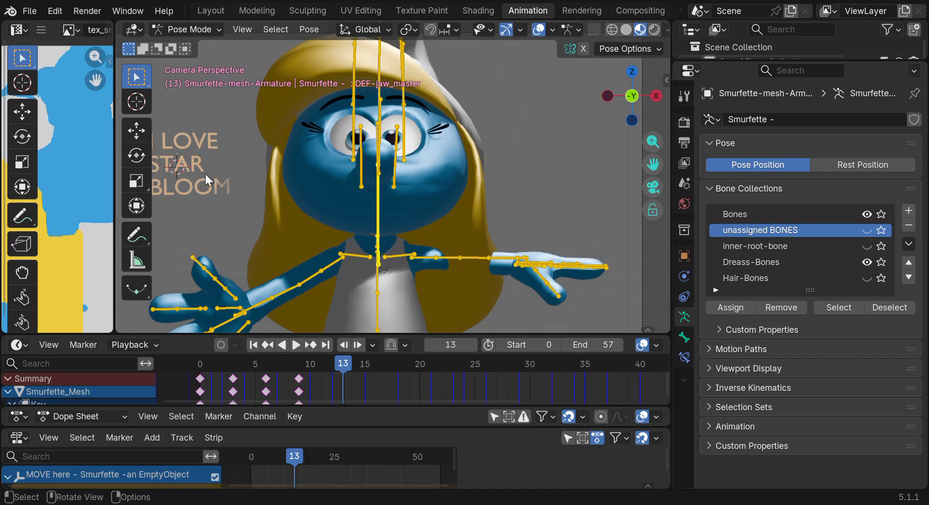
{"action": "left_click", "coordinate": [138, 159]}
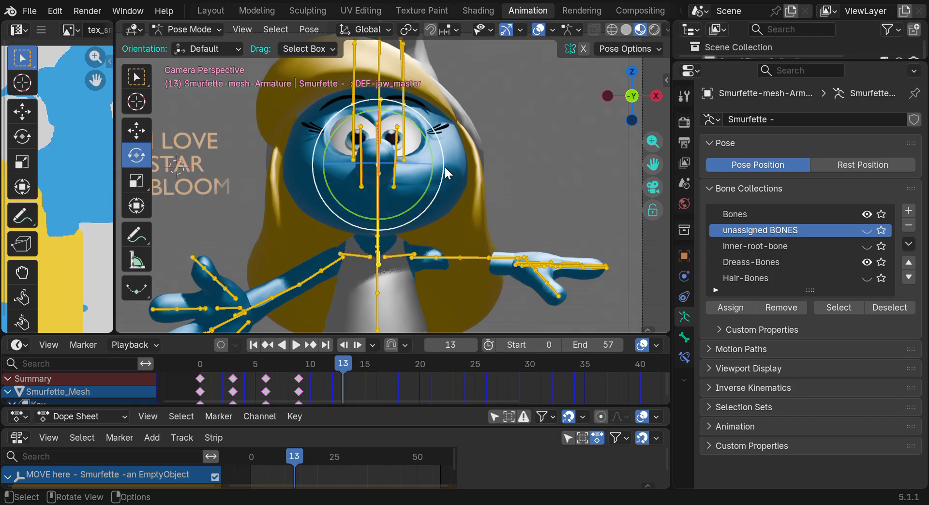
Try rotating the jaw bone sideways from the camera view, and undo the rotation
{"action": "left_click_drag", "start_coordinate": [443, 169], "coordinate": [396, 271]}
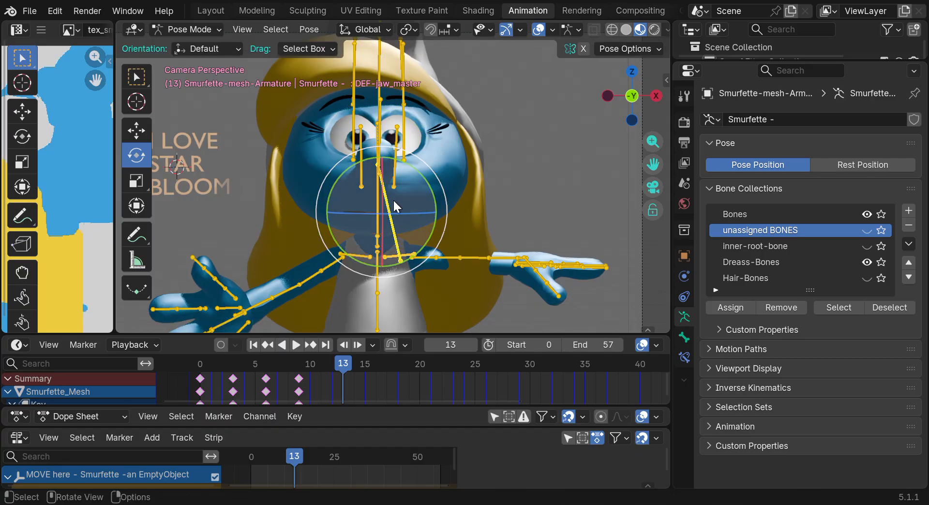
{"action": "left_click_drag", "start_coordinate": [395, 219], "coordinate": [377, 208]}
{"action": "key", "text": "ctrl+z"}
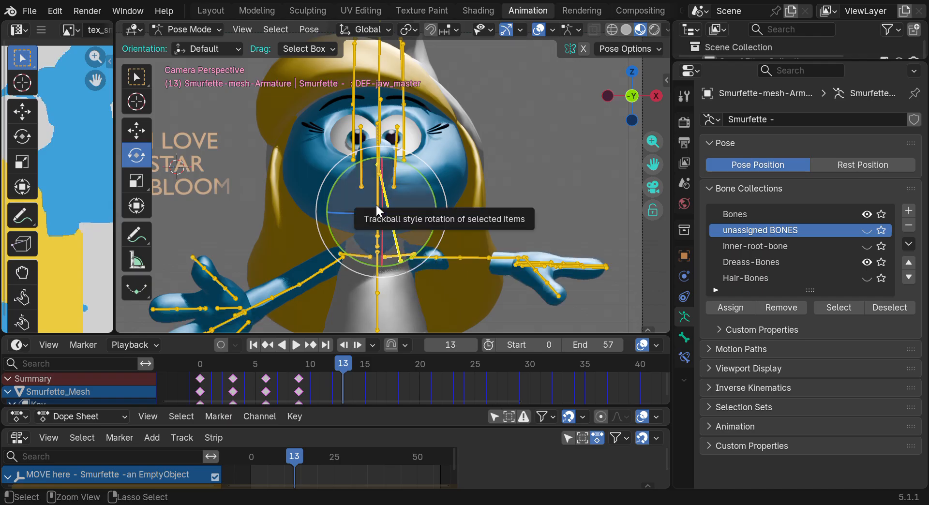
{"action": "key", "text": "ctrl+z"}
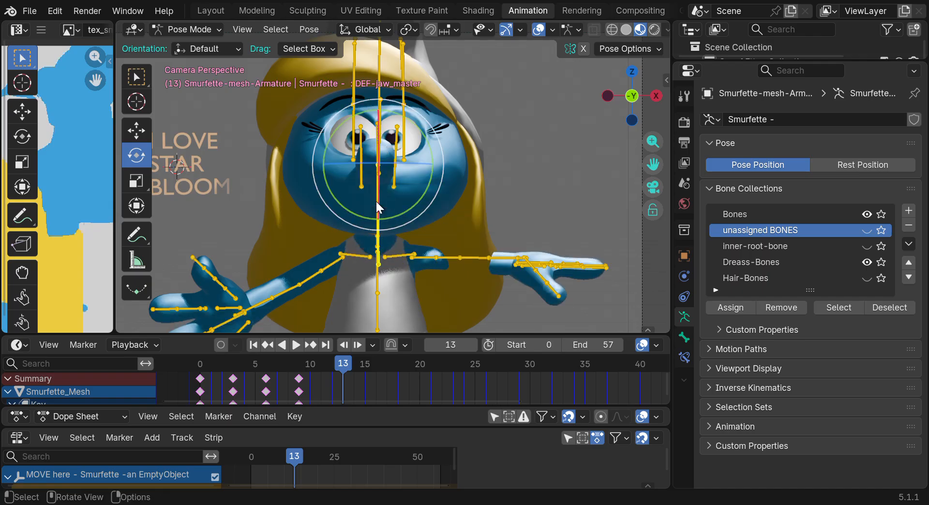
Rotate the DEF-jaw_master bone about the X axis from a side view to open Smurfette's mouth
{"action": "left_click_drag", "start_coordinate": [639, 111], "coordinate": [503, 114]}
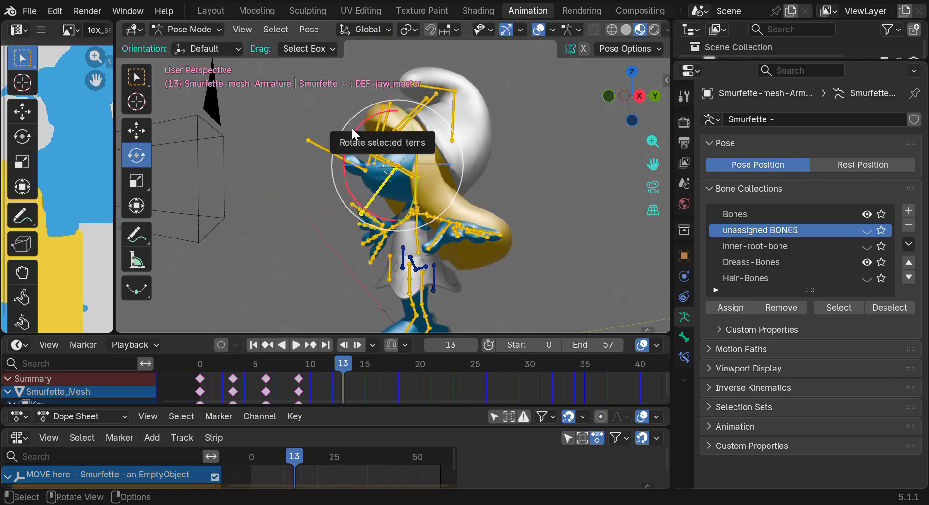
{"action": "left_click_drag", "start_coordinate": [351, 131], "coordinate": [342, 168]}
{"action": "scroll", "coordinate": [404, 173], "scroll_direction": "up", "scroll_amount": 5}
{"action": "scroll", "coordinate": [404, 176], "scroll_direction": "up", "scroll_amount": 1}
{"action": "scroll", "coordinate": [402, 183], "scroll_direction": "down", "scroll_amount": 2}
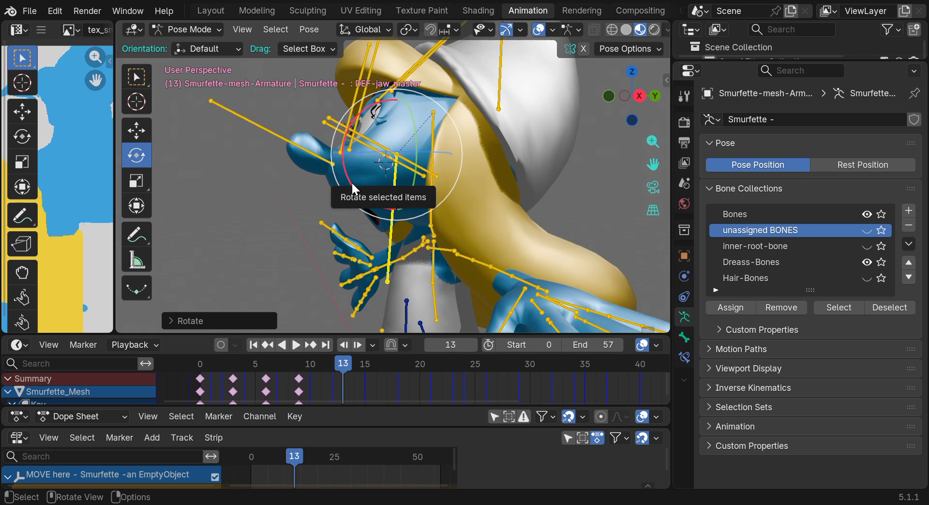
{"action": "mouse_move", "coordinate": [352, 182]}
{"action": "left_mouse_down"}
{"action": "mouse_move", "coordinate": [348, 167]}
{"action": "mouse_move", "coordinate": [355, 178]}
{"action": "left_mouse_up"}
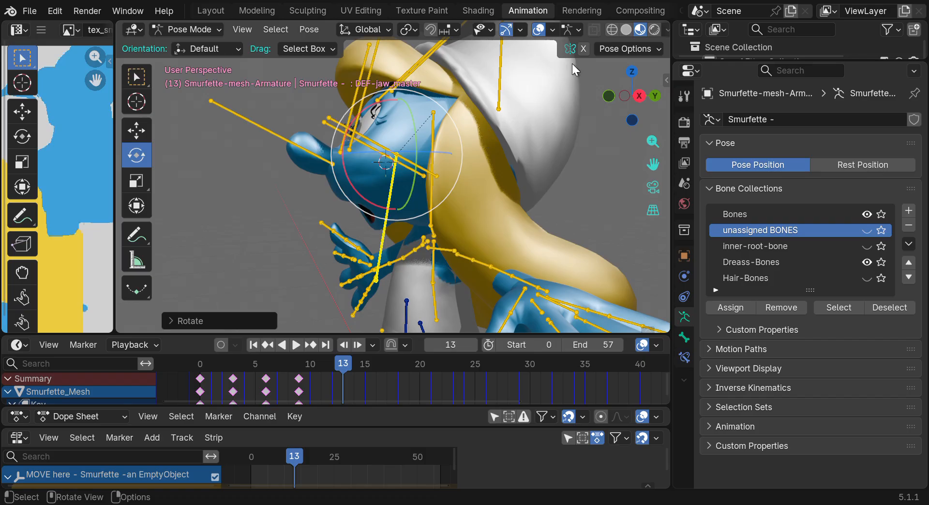
Show the jaw bone's transform values and readjust its rotation to about W 0.967, X 0.254
{"action": "left_click", "coordinate": [666, 79]}
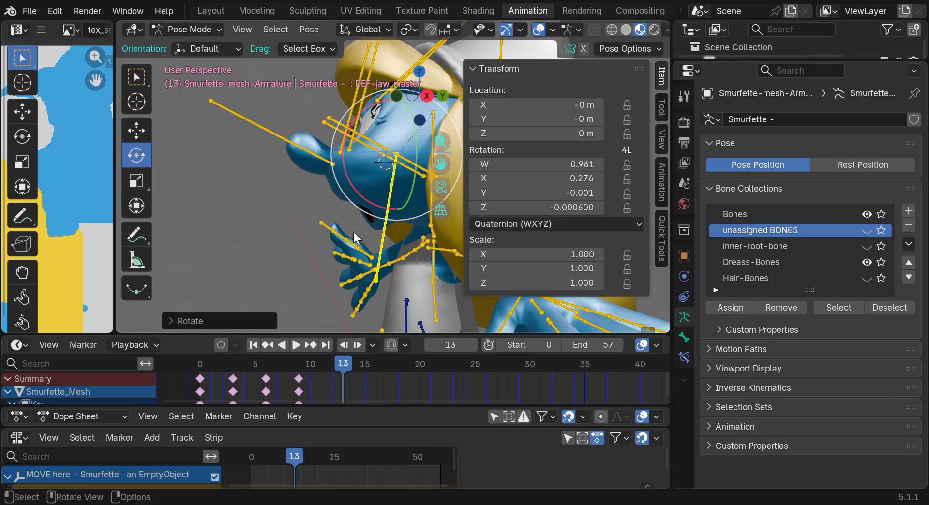
{"action": "mouse_move", "coordinate": [347, 173]}
{"action": "left_mouse_down"}
{"action": "mouse_move", "coordinate": [342, 139]}
{"action": "mouse_move", "coordinate": [345, 166]}
{"action": "left_mouse_up"}
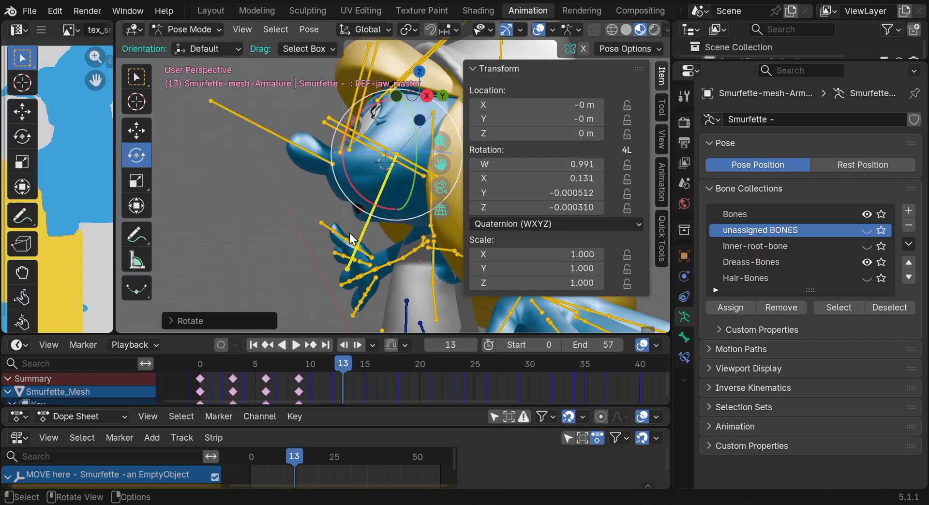
{"action": "mouse_move", "coordinate": [352, 186]}
{"action": "left_mouse_down"}
{"action": "mouse_move", "coordinate": [346, 167]}
{"action": "mouse_move", "coordinate": [375, 200]}
{"action": "mouse_move", "coordinate": [347, 175]}
{"action": "mouse_move", "coordinate": [353, 187]}
{"action": "left_mouse_up"}
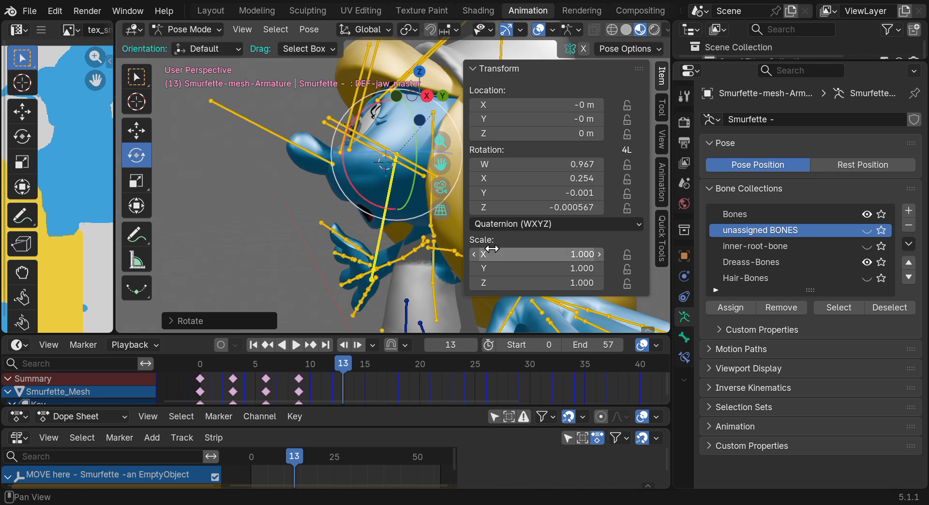
Keep the jaw bone in Quaternion (WXYZ) mode, rotate it to about W 0.974, X 0.227, and hide the transform values
{"action": "left_click", "coordinate": [555, 224]}
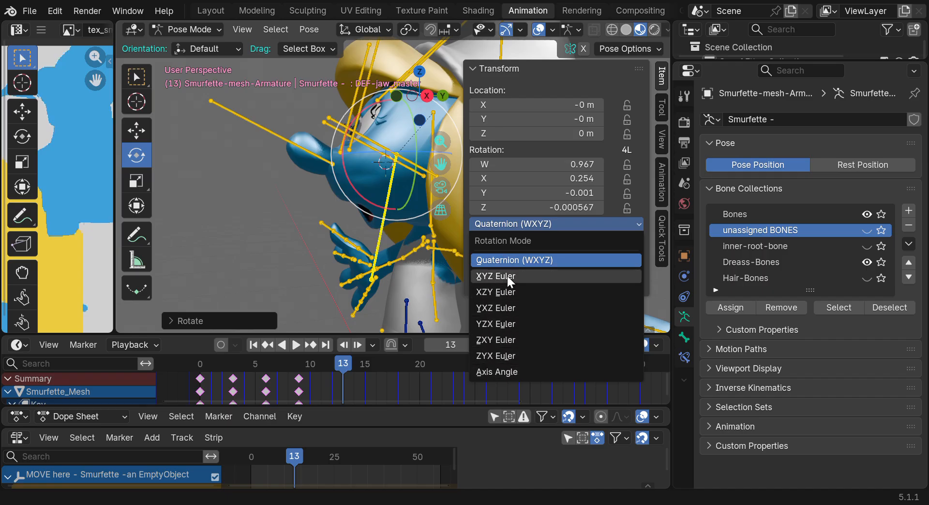
{"action": "left_click", "coordinate": [527, 260]}
{"action": "key", "text": "r"}
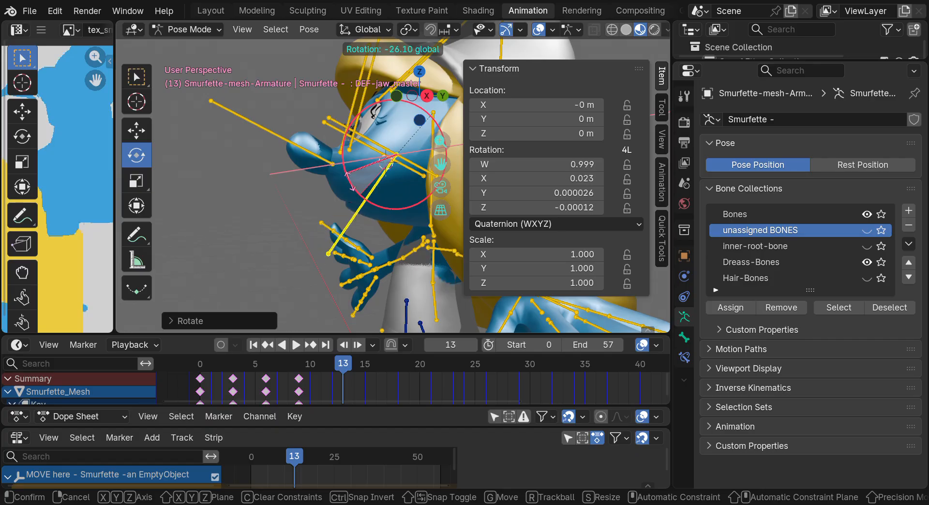
{"action": "left_click", "coordinate": [357, 194]}
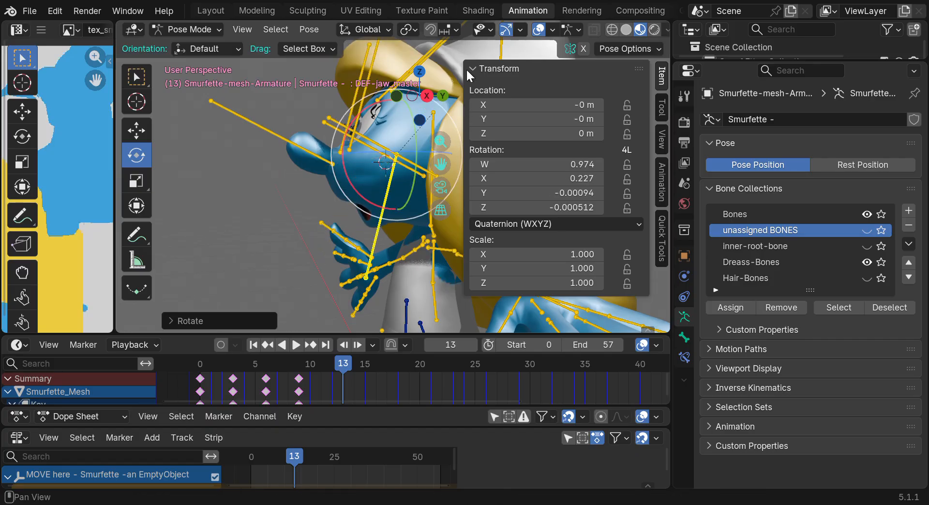
{"action": "left_click_drag", "start_coordinate": [463, 69], "coordinate": [676, 94]}
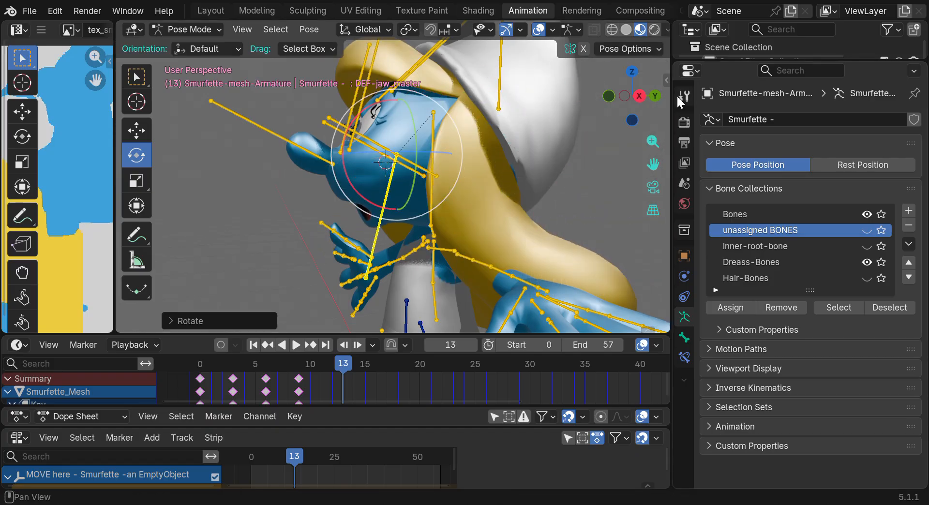
Select the DEF-head.001 bone and show its bone properties down to the Viewport Display settings
{"action": "left_click_drag", "start_coordinate": [616, 107], "coordinate": [753, 107]}
{"action": "left_click_drag", "start_coordinate": [451, 154], "coordinate": [447, 156]}
{"action": "left_click_drag", "start_coordinate": [632, 96], "coordinate": [608, 138]}
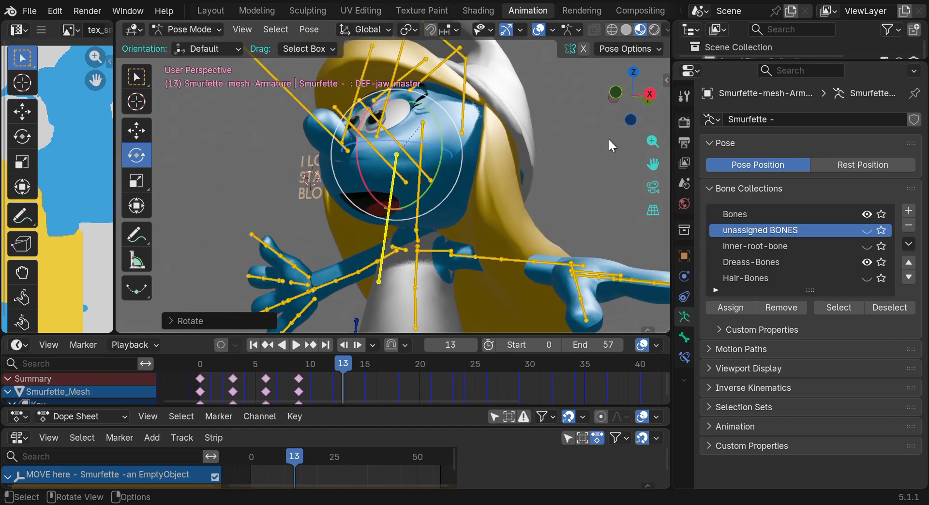
{"action": "left_click", "coordinate": [418, 227]}
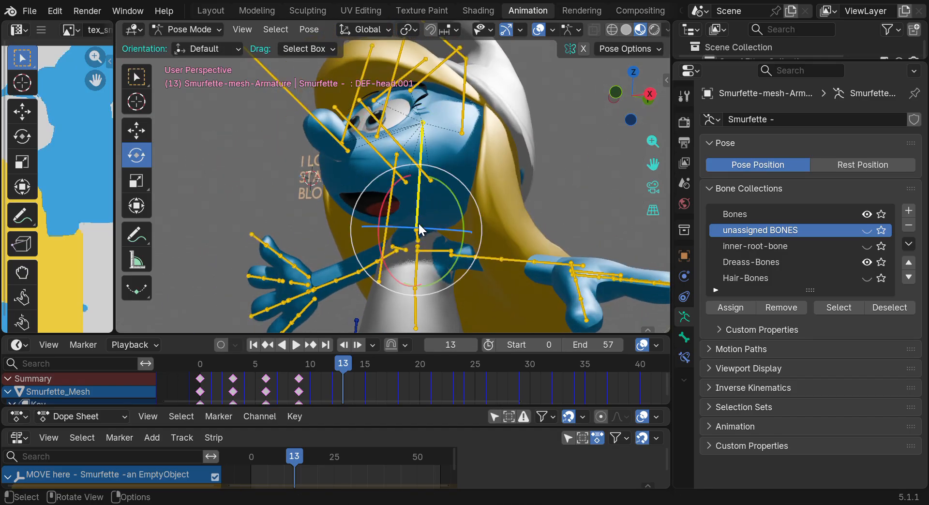
{"action": "scroll", "coordinate": [368, 87], "scroll_direction": "down", "scroll_amount": 4}
{"action": "scroll", "coordinate": [400, 83], "scroll_direction": "up", "scroll_amount": 4}
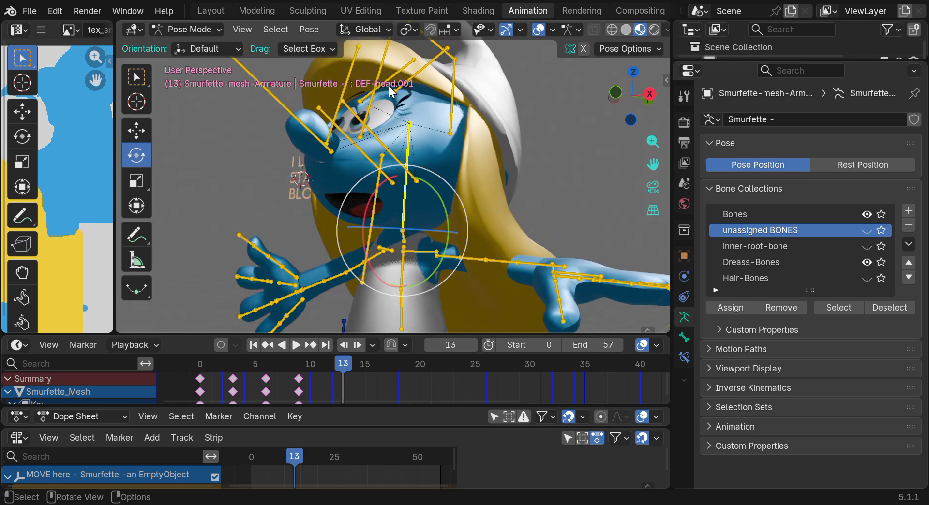
{"action": "left_click", "coordinate": [685, 337]}
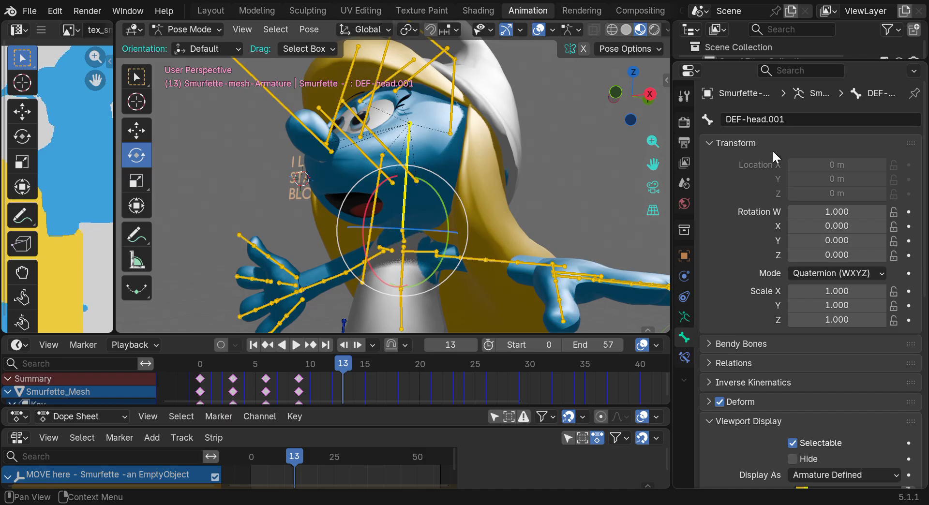
{"action": "scroll", "coordinate": [782, 373], "scroll_direction": "down", "scroll_amount": 5}
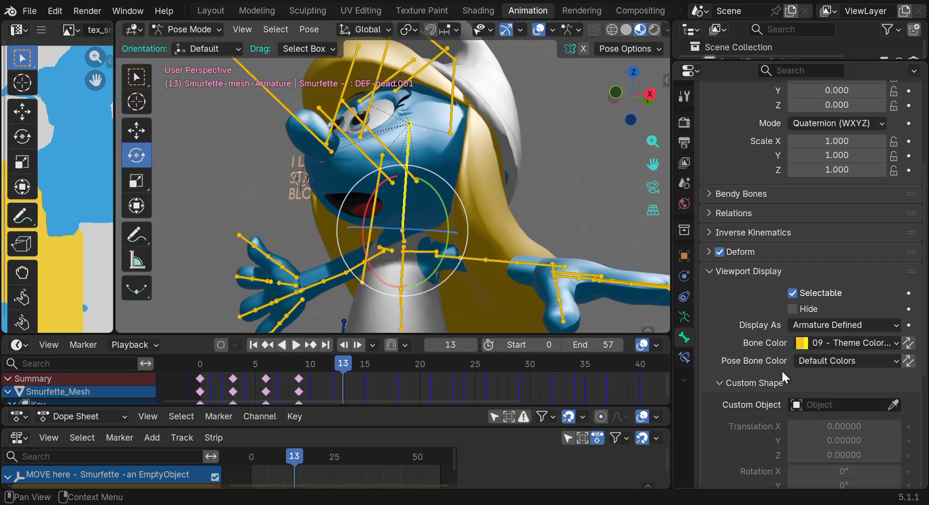
Turn and tilt the head by rotating DEF-head.001 to about Y 0.317, Z -0.124
{"action": "left_click_drag", "start_coordinate": [647, 90], "coordinate": [647, 104]}
{"action": "mouse_move", "coordinate": [446, 210]}
{"action": "left_mouse_down"}
{"action": "mouse_move", "coordinate": [414, 165]}
{"action": "mouse_move", "coordinate": [432, 244]}
{"action": "mouse_move", "coordinate": [463, 214]}
{"action": "left_mouse_up"}
{"action": "mouse_move", "coordinate": [450, 213]}
{"action": "left_mouse_down"}
{"action": "mouse_move", "coordinate": [455, 206]}
{"action": "mouse_move", "coordinate": [451, 224]}
{"action": "mouse_move", "coordinate": [448, 211]}
{"action": "left_mouse_up"}
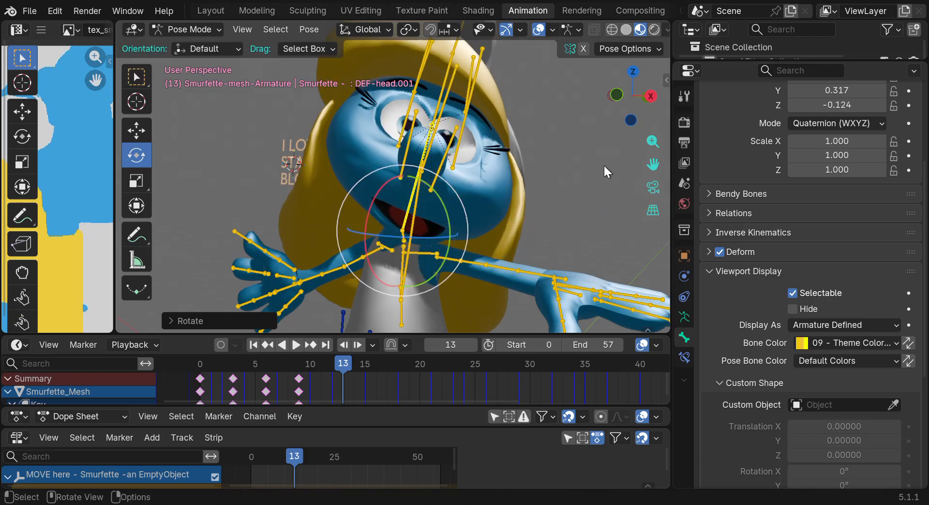
{"action": "left_click_drag", "start_coordinate": [638, 100], "coordinate": [603, 104]}
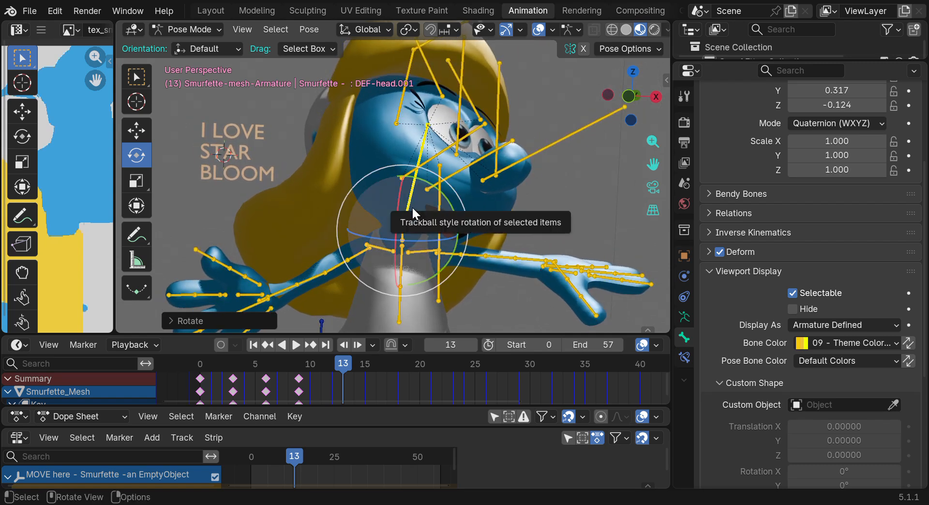
{"action": "mouse_move", "coordinate": [626, 94]}
{"action": "left_mouse_down"}
{"action": "mouse_move", "coordinate": [600, 96]}
{"action": "mouse_move", "coordinate": [618, 96]}
{"action": "mouse_move", "coordinate": [608, 96]}
{"action": "left_mouse_up"}
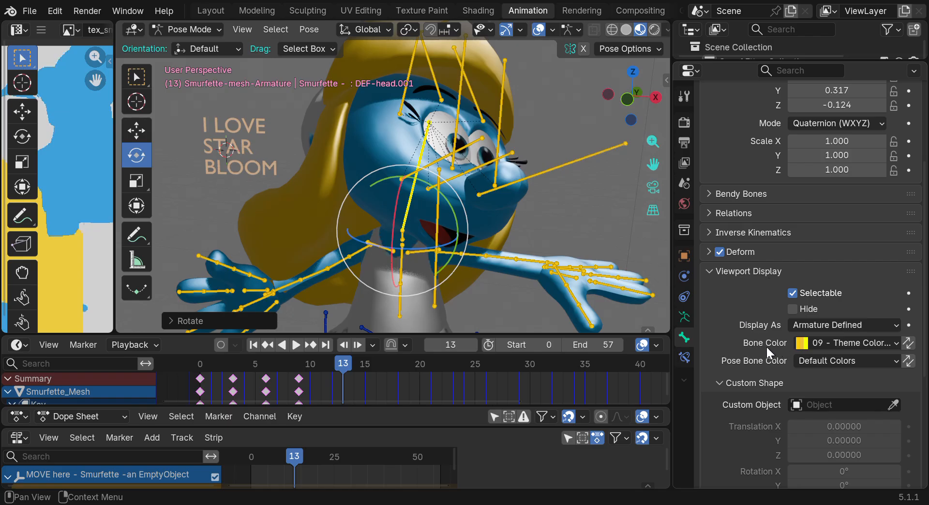
Set the bone color of DEF-head.001 to 01 - Theme Color Set
{"action": "left_click", "coordinate": [832, 342]}
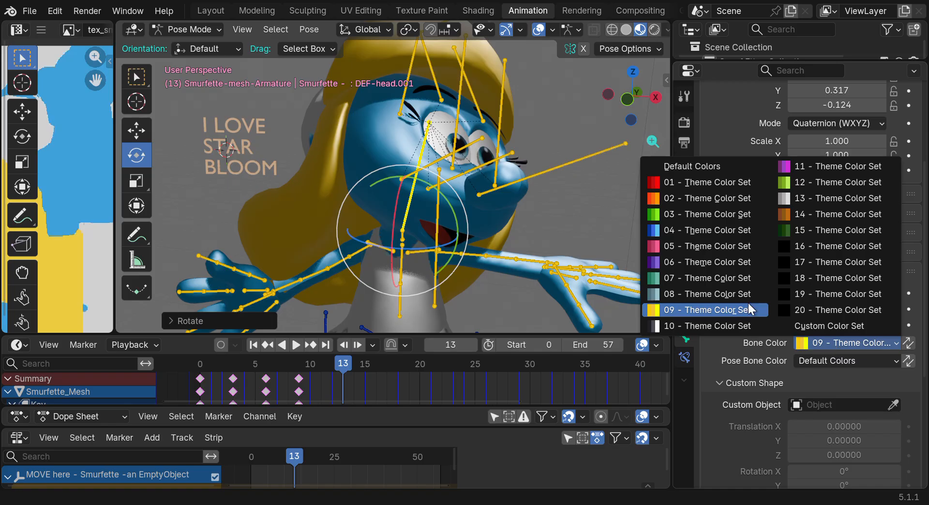
{"action": "left_click", "coordinate": [683, 182]}
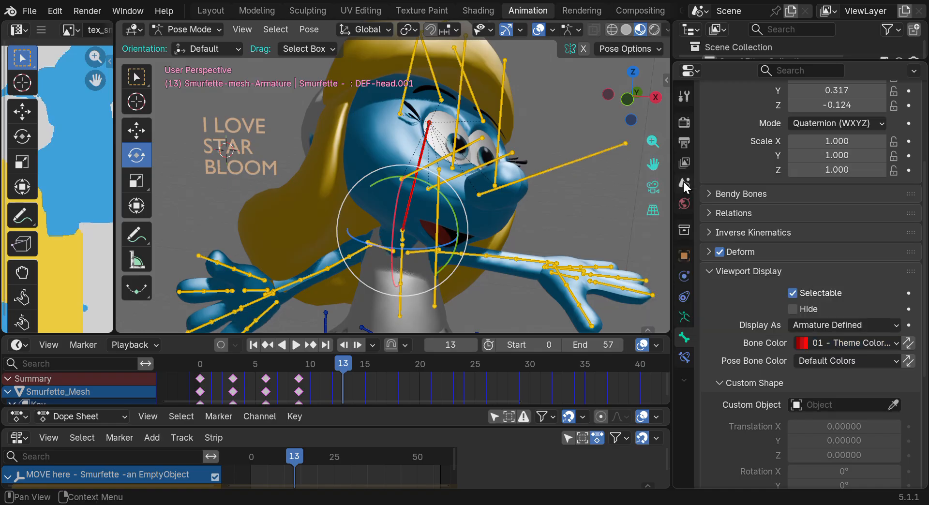
{"action": "left_click_drag", "start_coordinate": [638, 108], "coordinate": [602, 143]}
{"action": "scroll", "coordinate": [611, 141], "scroll_direction": "up", "scroll_amount": 2}
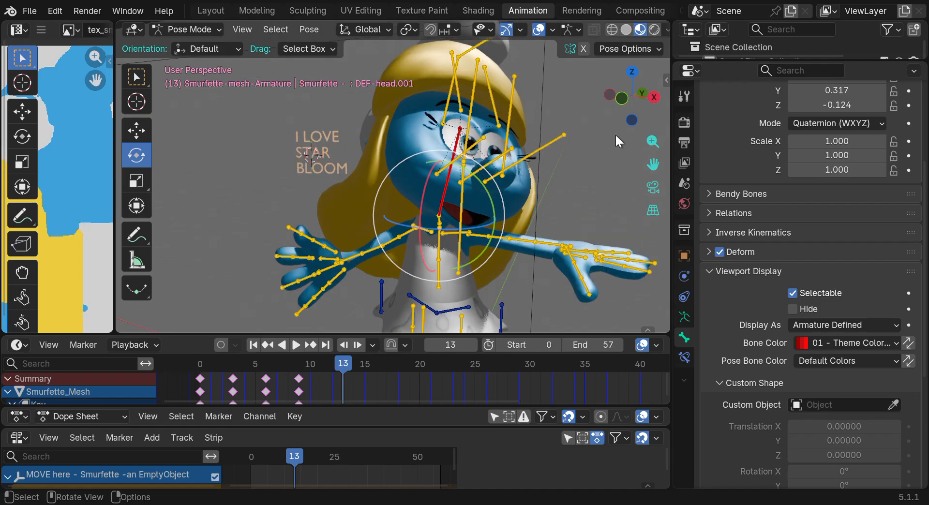
{"action": "left_click", "coordinate": [573, 193]}
{"action": "left_click", "coordinate": [446, 196]}
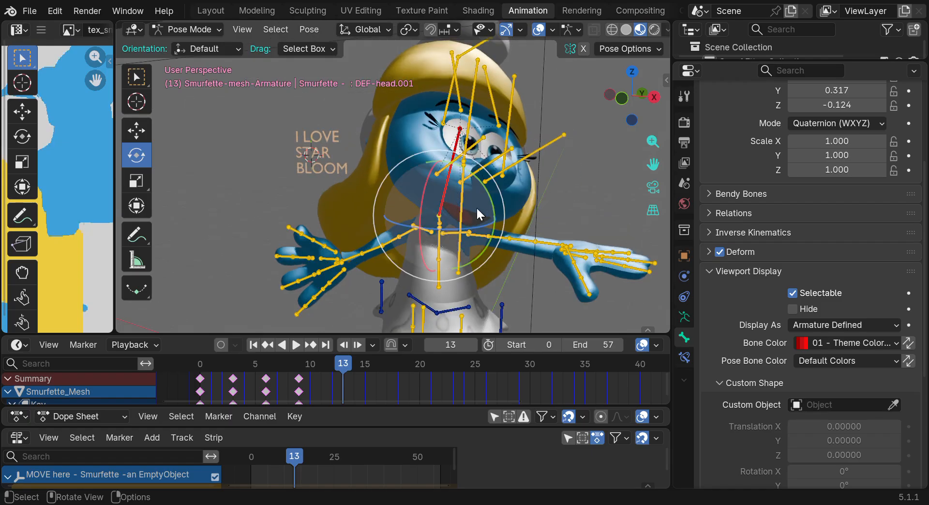
{"action": "left_click_drag", "start_coordinate": [653, 165], "coordinate": [620, 156]}
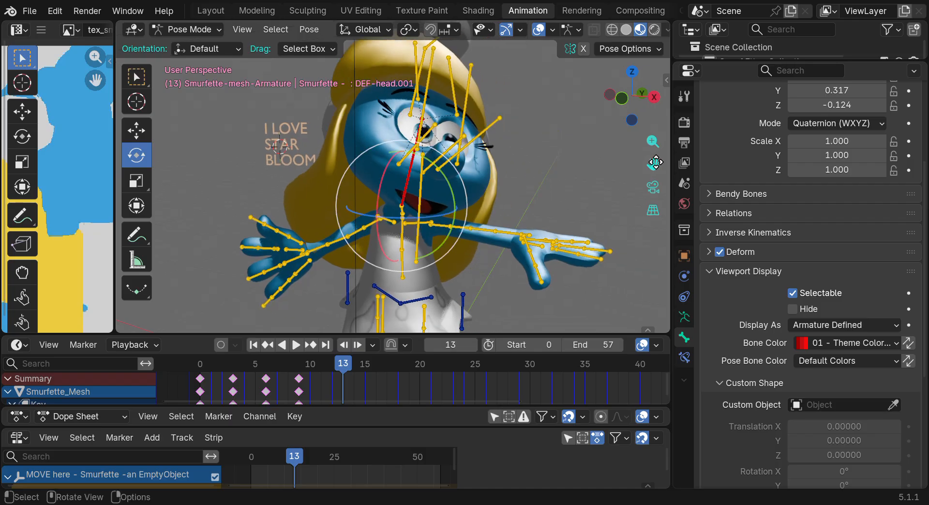
Set the bone color of the left forearm bone DEF-forearm.L.001 to 02 - Theme Color Set
{"action": "left_click", "coordinate": [505, 234]}
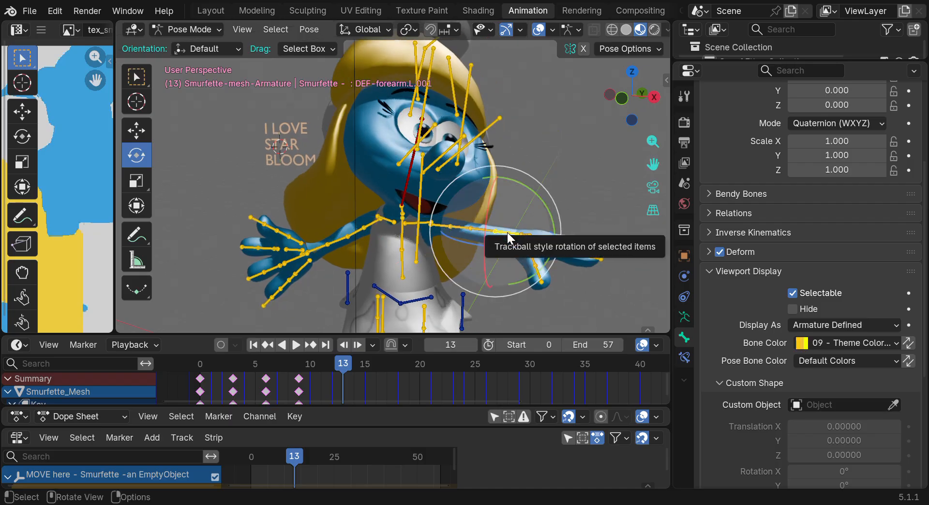
{"action": "left_click", "coordinate": [807, 344]}
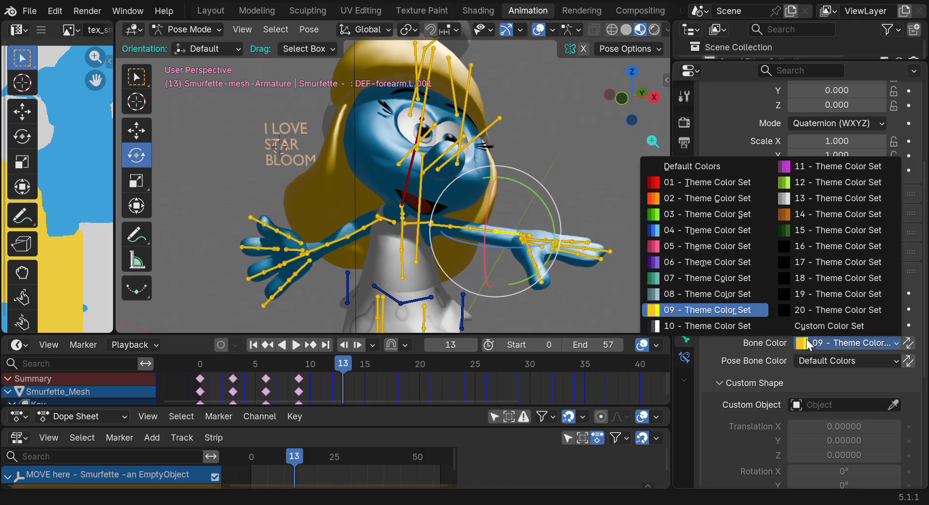
{"action": "left_click", "coordinate": [678, 201]}
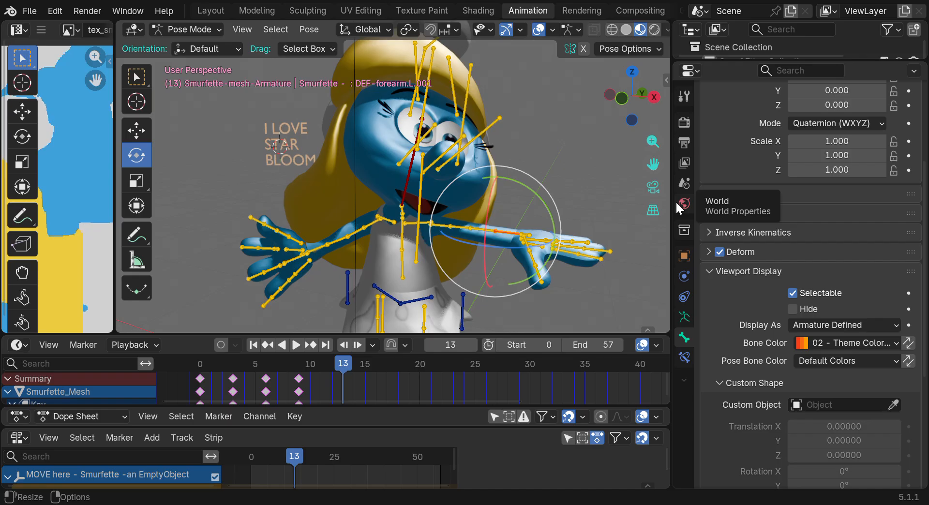
{"action": "left_click", "coordinate": [597, 184]}
{"action": "mouse_move", "coordinate": [626, 124]}
{"action": "left_mouse_down"}
{"action": "mouse_move", "coordinate": [624, 132]}
{"action": "mouse_move", "coordinate": [631, 120]}
{"action": "left_mouse_up"}
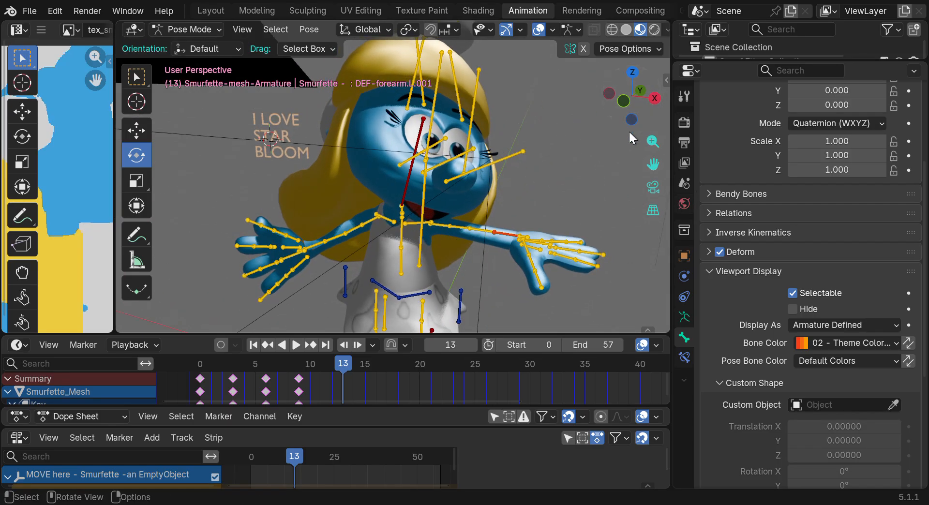
Set the bone color of the left ring fingertip bone DEF-f_ring.03.L to 02 - Theme Color Set, leaving the bones deselected
{"action": "left_click", "coordinate": [506, 237]}
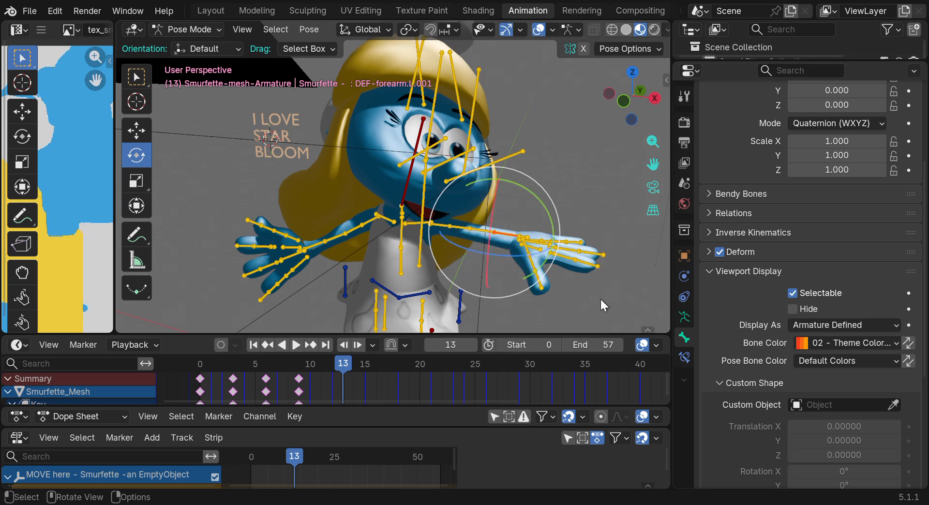
{"action": "left_click", "coordinate": [589, 256], "text": "shift"}
{"action": "left_click", "coordinate": [578, 244], "text": "shift"}
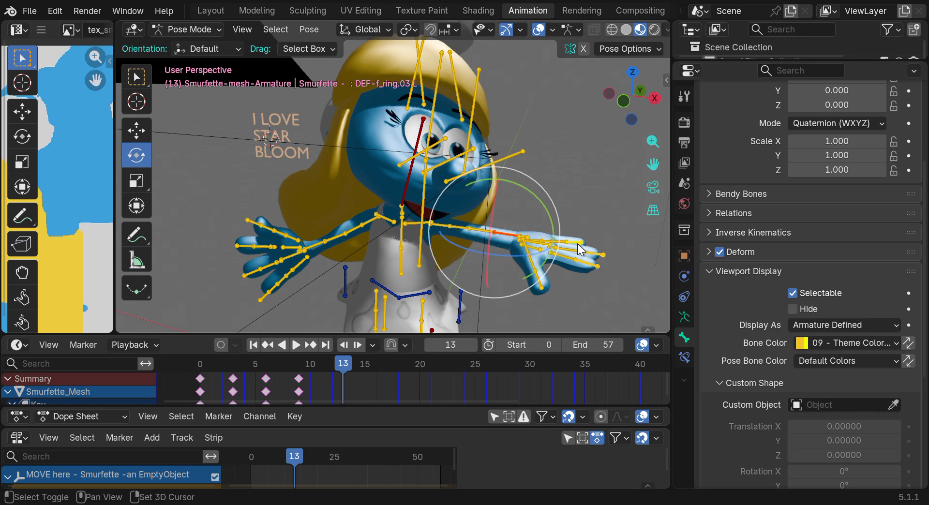
{"action": "scroll", "coordinate": [582, 274], "scroll_direction": "up", "scroll_amount": 2}
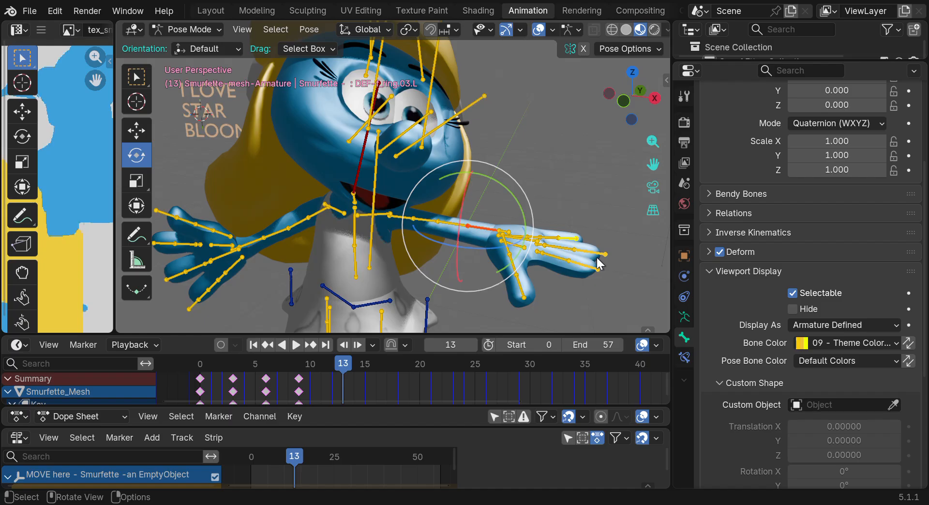
{"action": "left_click", "coordinate": [835, 341]}
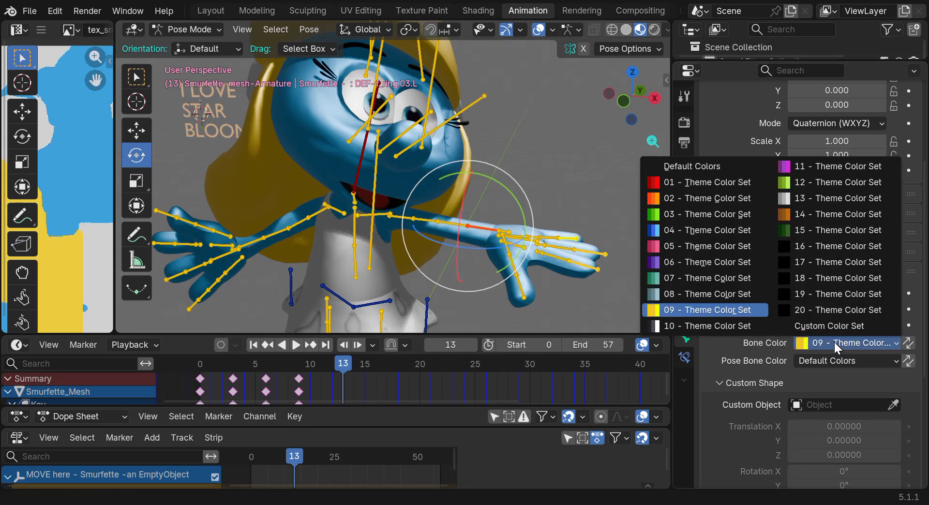
{"action": "left_click", "coordinate": [671, 198]}
{"action": "left_click", "coordinate": [584, 154]}
Set the bone color of the left thumb tip bone DEF-thumb.03.L to 02 - Theme Color Set
{"action": "left_click", "coordinate": [482, 227]}
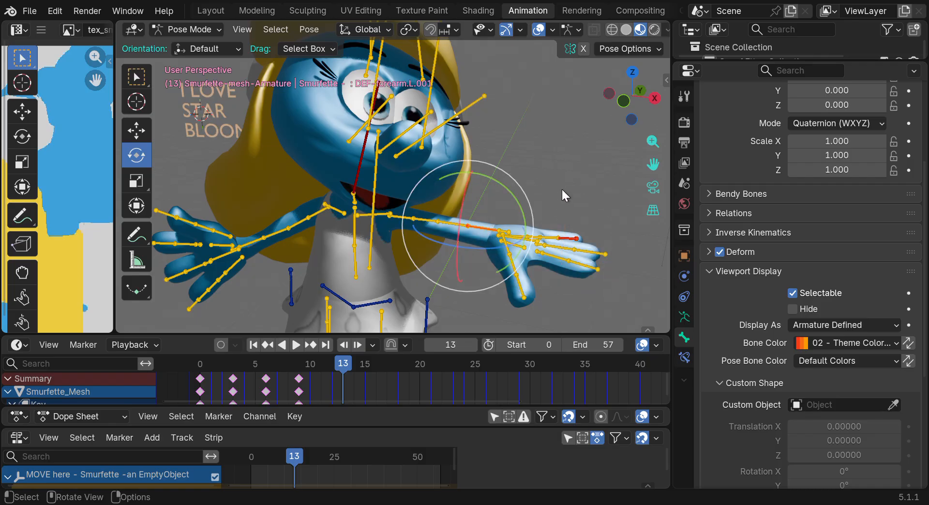
{"action": "left_click_drag", "start_coordinate": [633, 95], "coordinate": [622, 95]}
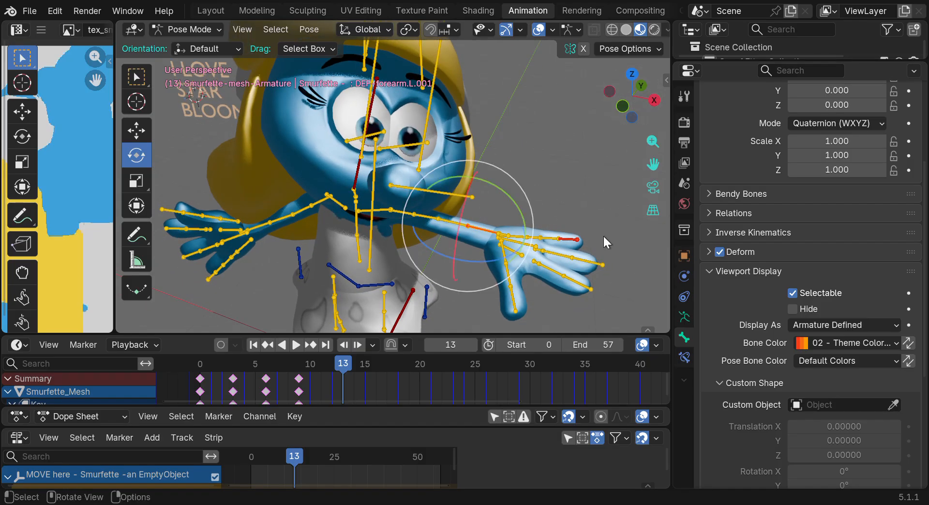
{"action": "left_click", "coordinate": [591, 264]}
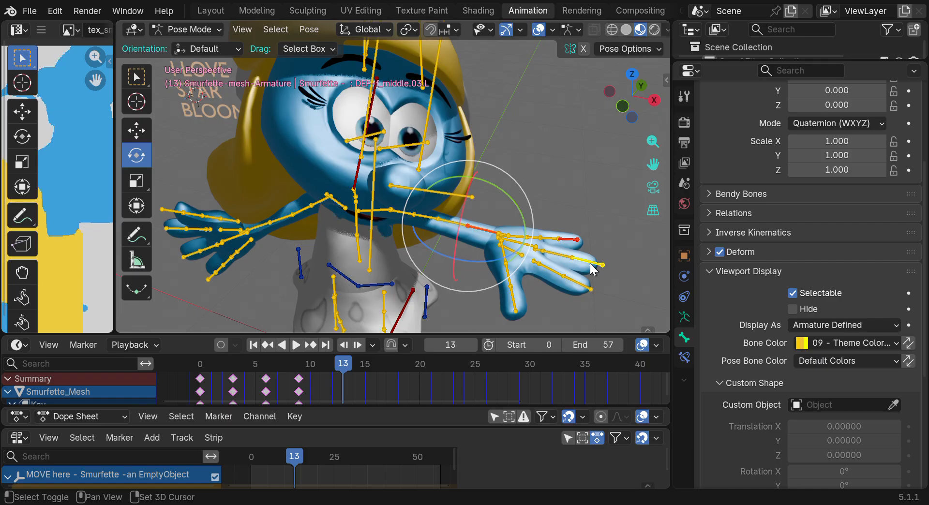
{"action": "left_click", "coordinate": [590, 289]}
{"action": "left_click", "coordinate": [514, 310]}
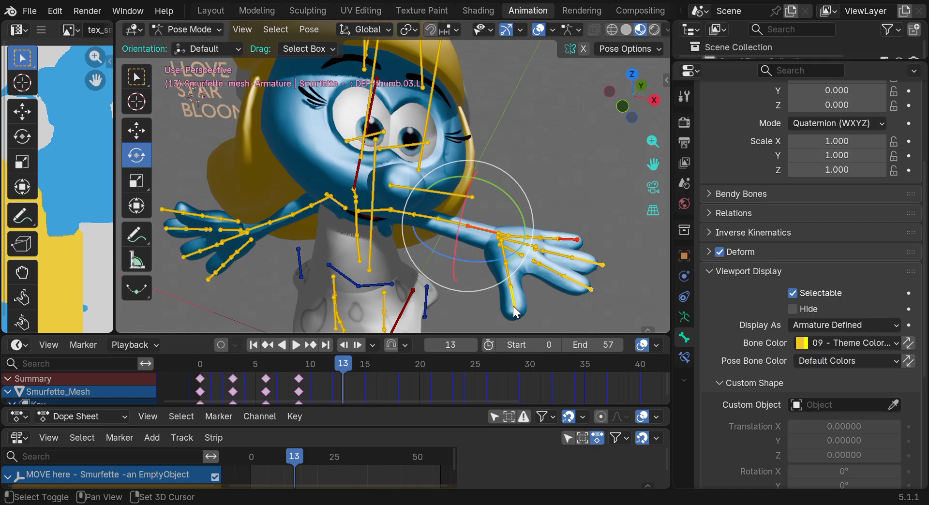
{"action": "left_click", "coordinate": [814, 344]}
{"action": "left_click", "coordinate": [678, 198]}
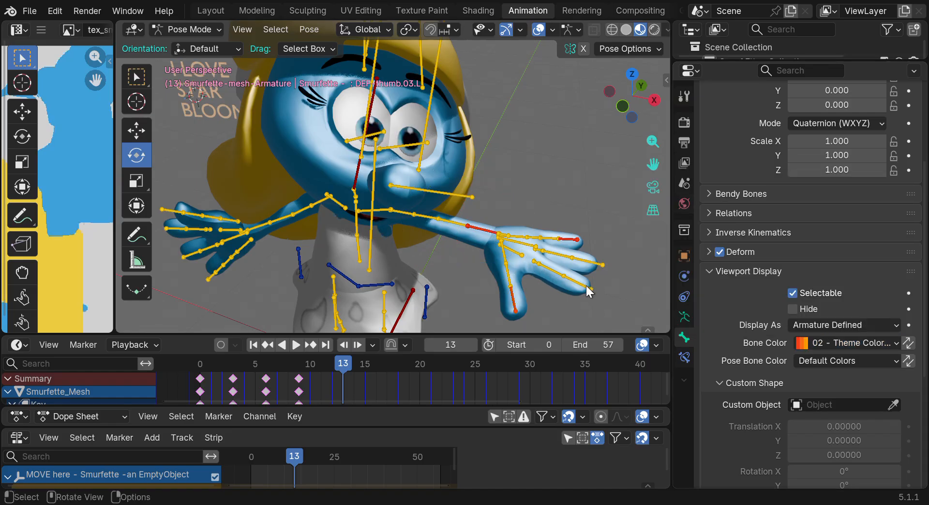
Copy the bone color of DEF-thumb.03.L to the left middle and index fingertip bones, and deselect the bones
{"action": "left_click", "coordinate": [491, 237]}
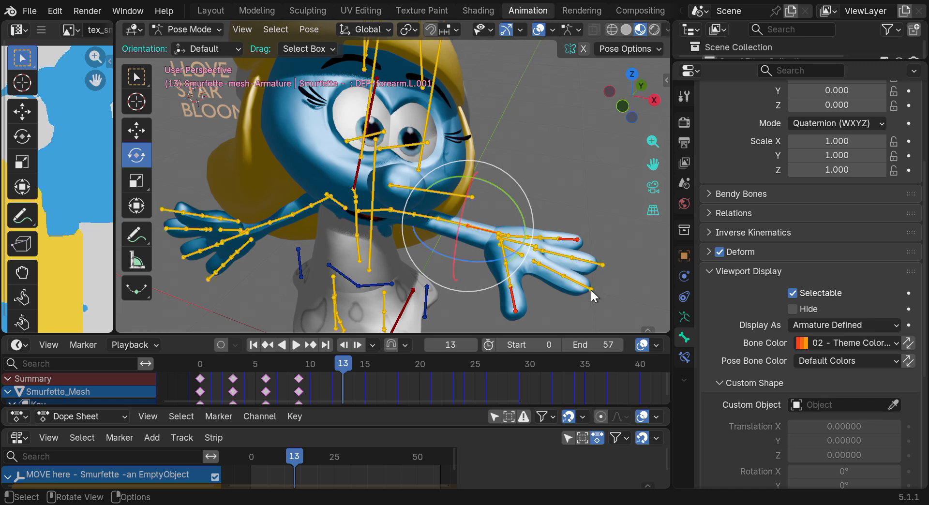
{"action": "left_click", "coordinate": [588, 260]}
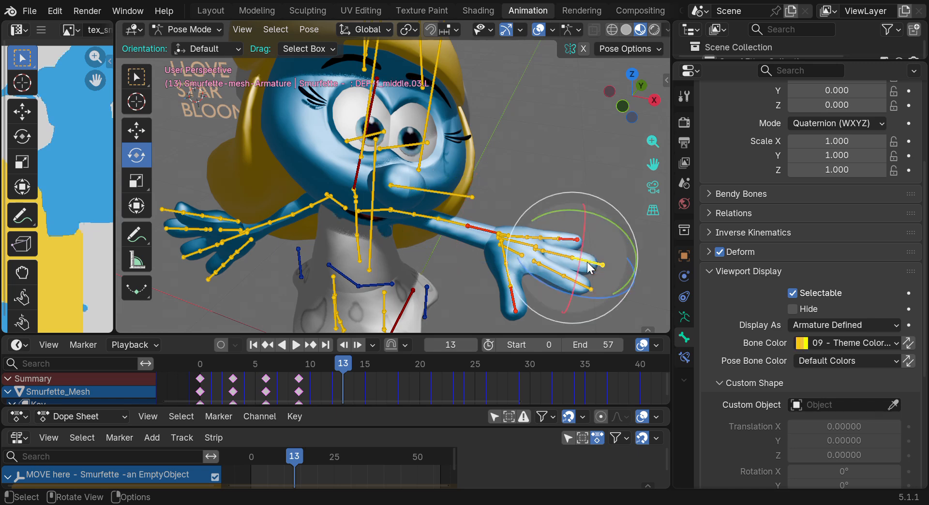
{"action": "left_click", "coordinate": [579, 287]}
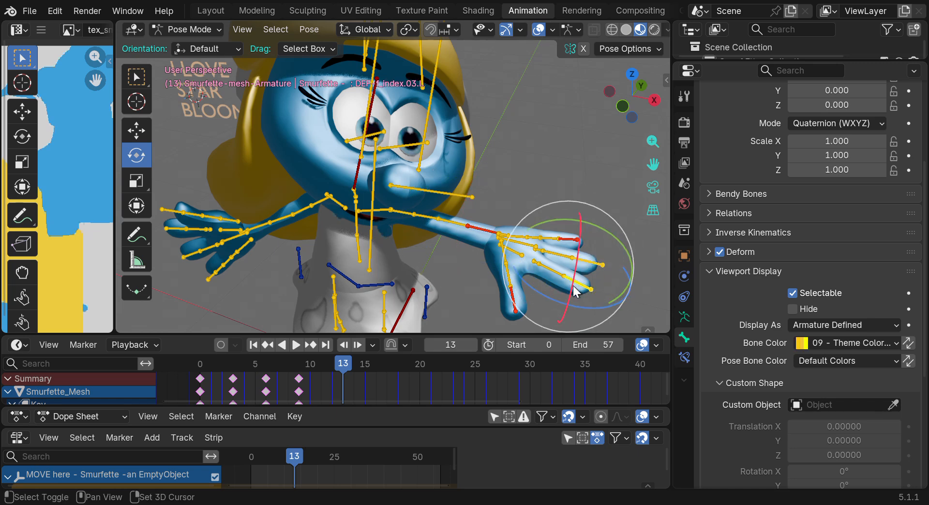
{"action": "left_click", "coordinate": [517, 308]}
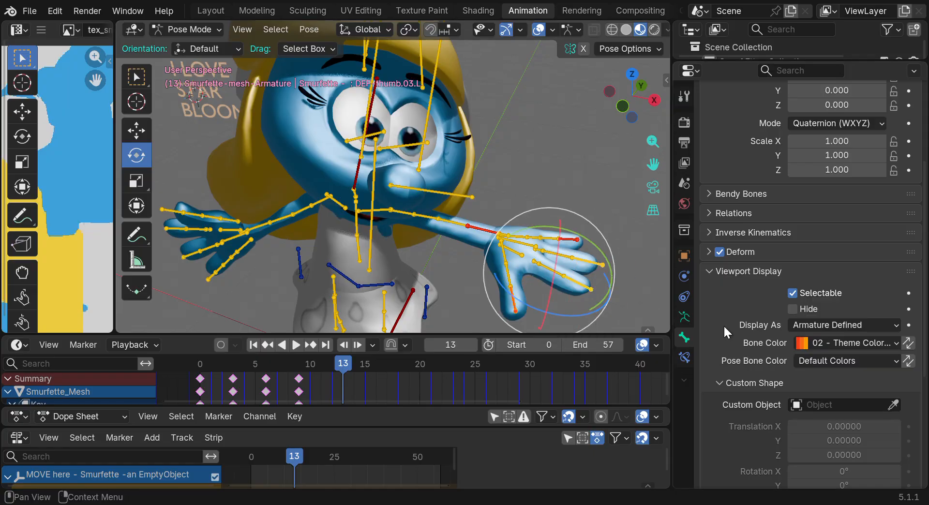
{"action": "left_click", "coordinate": [909, 344]}
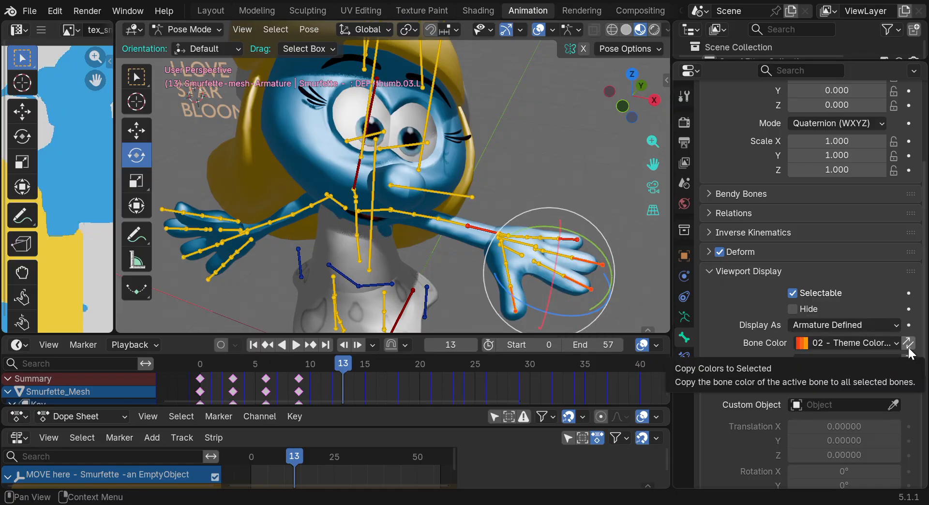
{"action": "left_click", "coordinate": [563, 172]}
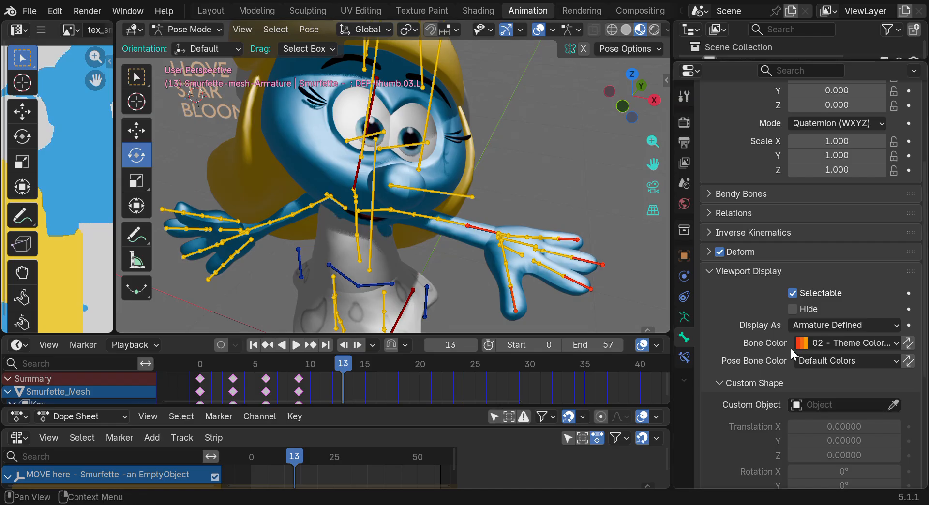
Rotate the left forearm bone DEF-forearm.L.001 slightly to about Y -0.000589, Z -0.027
{"action": "left_click_drag", "start_coordinate": [633, 118], "coordinate": [605, 126]}
{"action": "scroll", "coordinate": [556, 206], "scroll_direction": "up", "scroll_amount": 2}
{"action": "scroll", "coordinate": [556, 206], "scroll_direction": "up", "scroll_amount": 2}
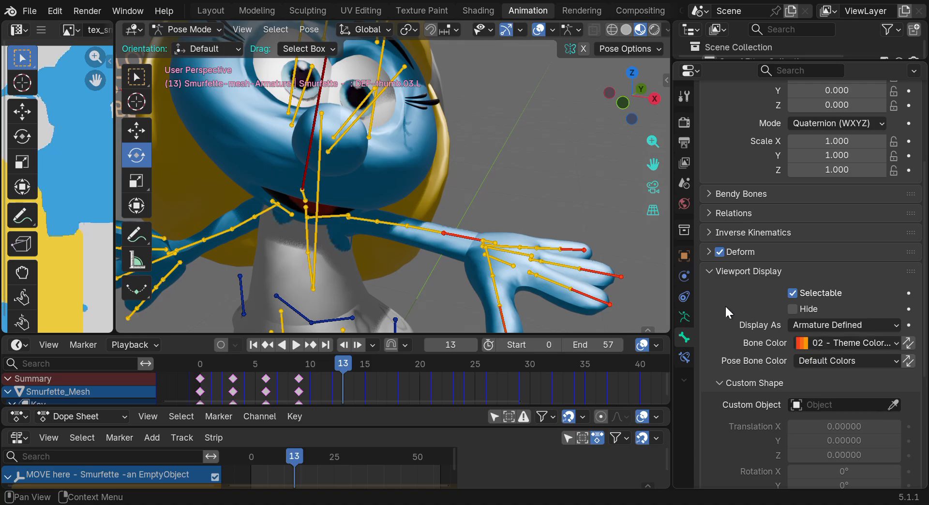
{"action": "left_click", "coordinate": [609, 275]}
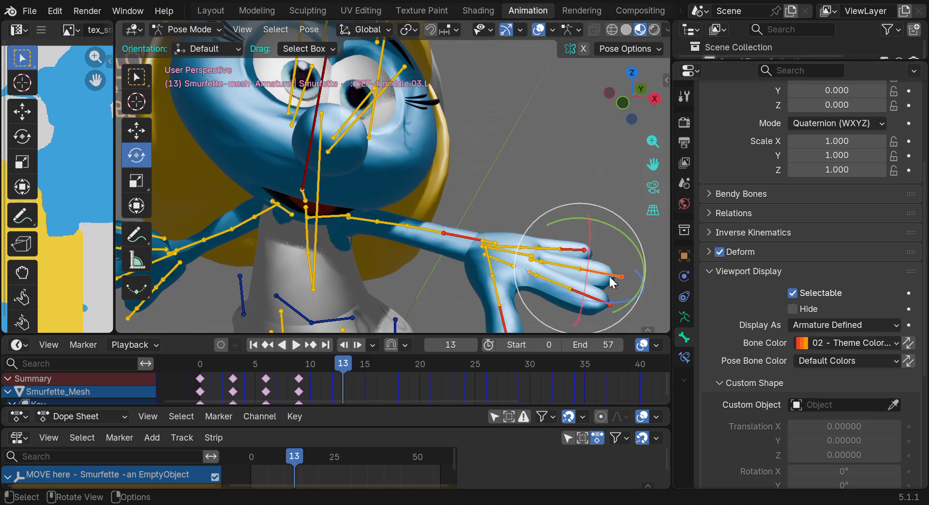
{"action": "left_click", "coordinate": [608, 189]}
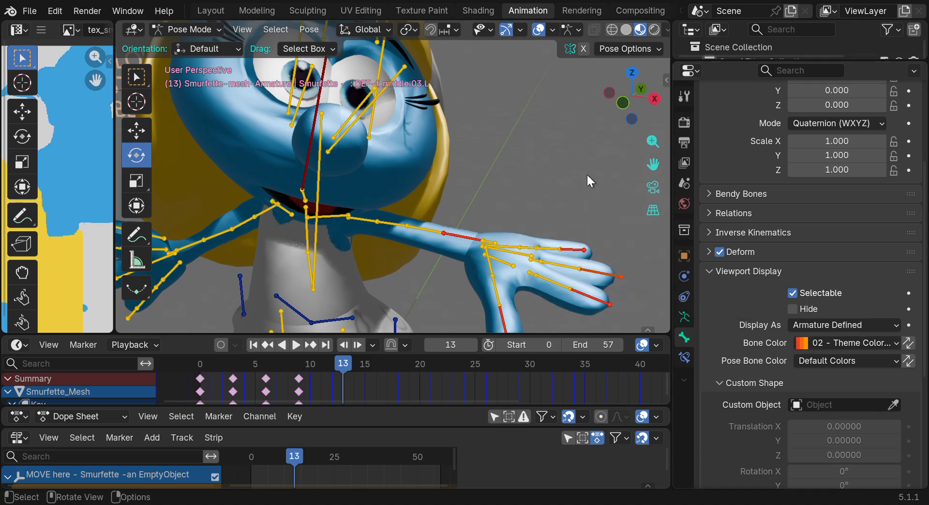
{"action": "left_click", "coordinate": [480, 244]}
{"action": "left_click_drag", "start_coordinate": [504, 243], "coordinate": [487, 230]}
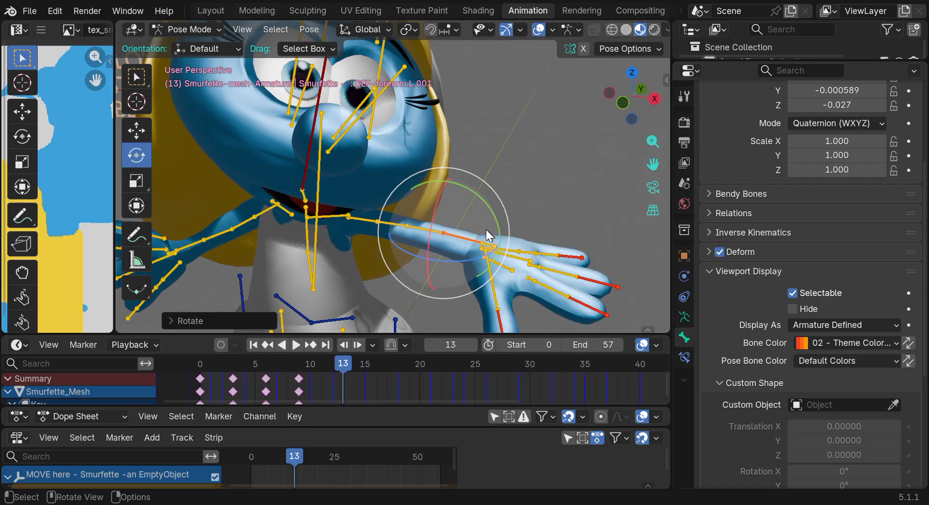
In the camera view, rotate the right upper arm bone DEF-upper_arm.R to about Y 0.275, Z 0.117
{"action": "left_click", "coordinate": [654, 187]}
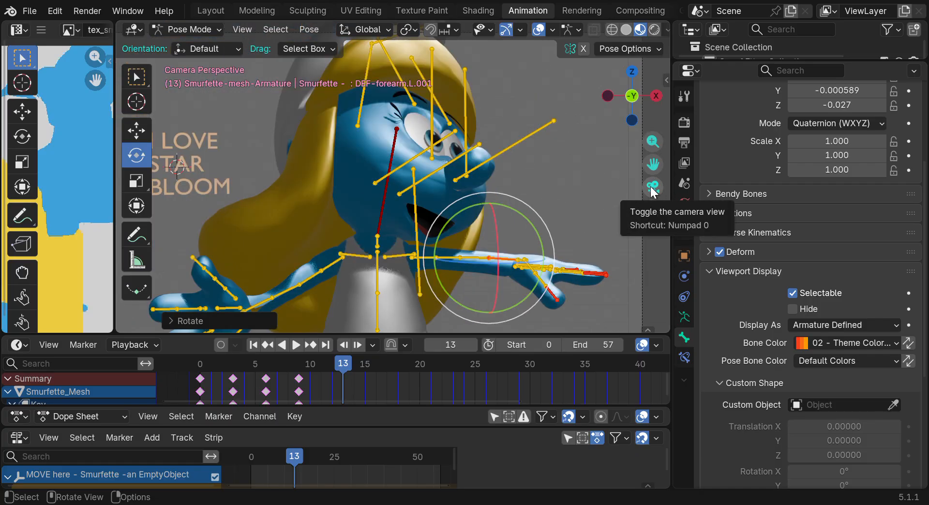
{"action": "scroll", "coordinate": [593, 156], "scroll_direction": "down", "scroll_amount": 2}
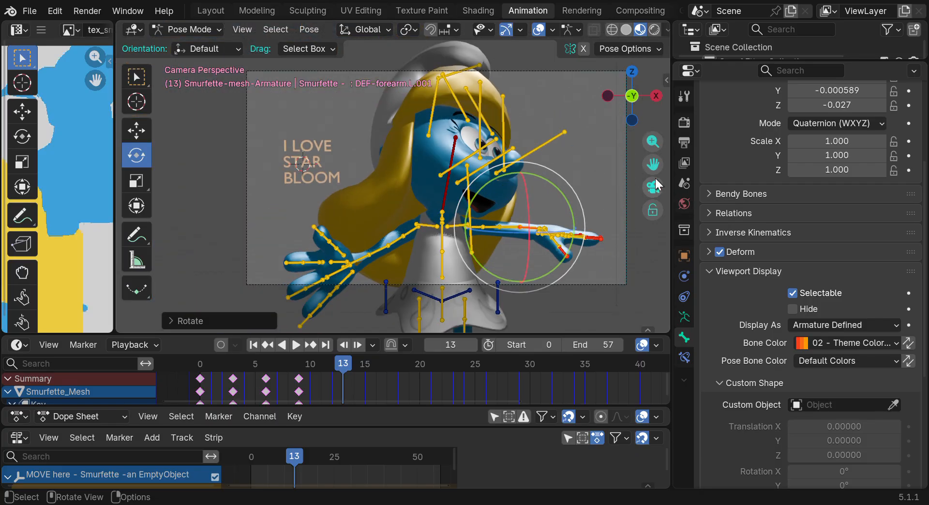
{"action": "left_click_drag", "start_coordinate": [653, 165], "coordinate": [610, 184]}
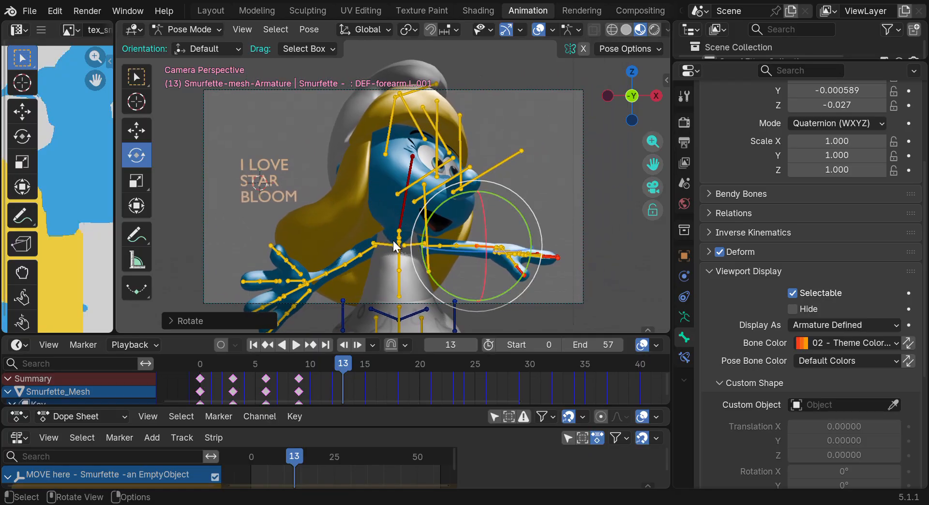
{"action": "left_click", "coordinate": [354, 258]}
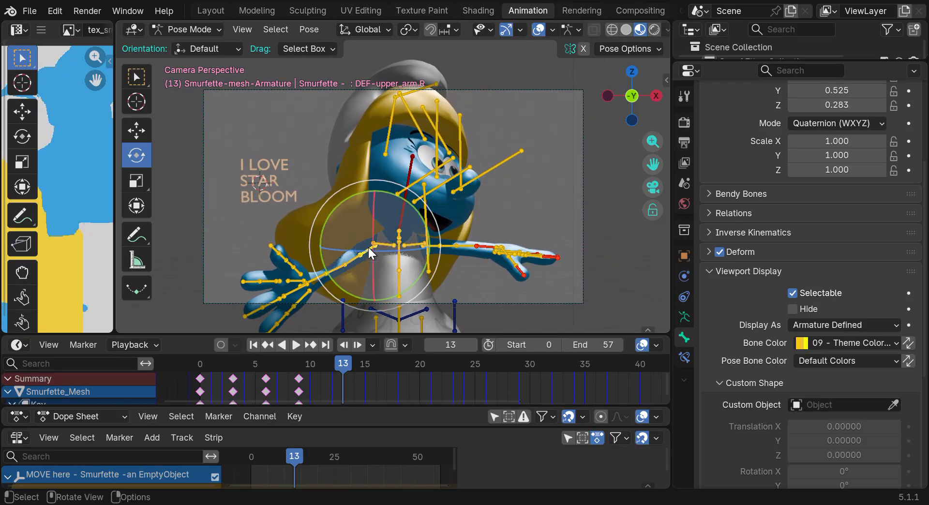
{"action": "left_click_drag", "start_coordinate": [359, 190], "coordinate": [394, 234]}
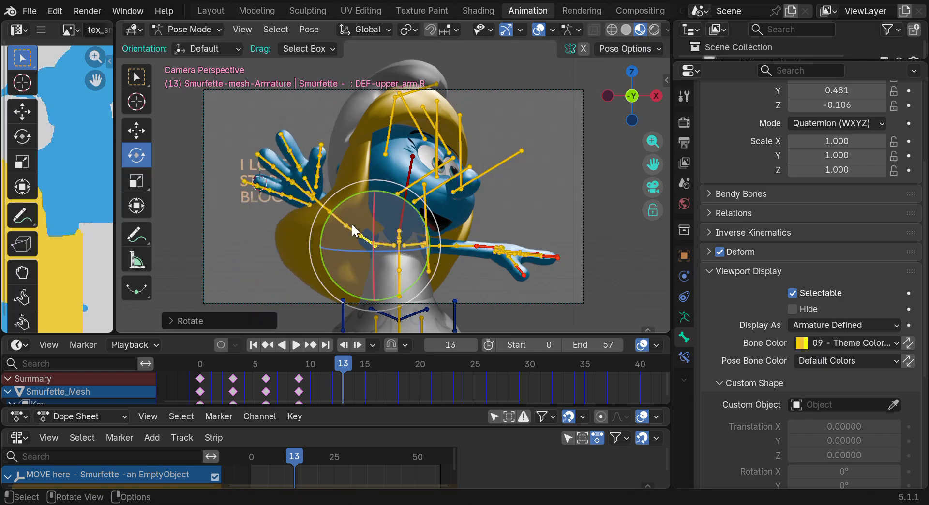
{"action": "key", "text": "r"}
{"action": "key", "text": "r"}
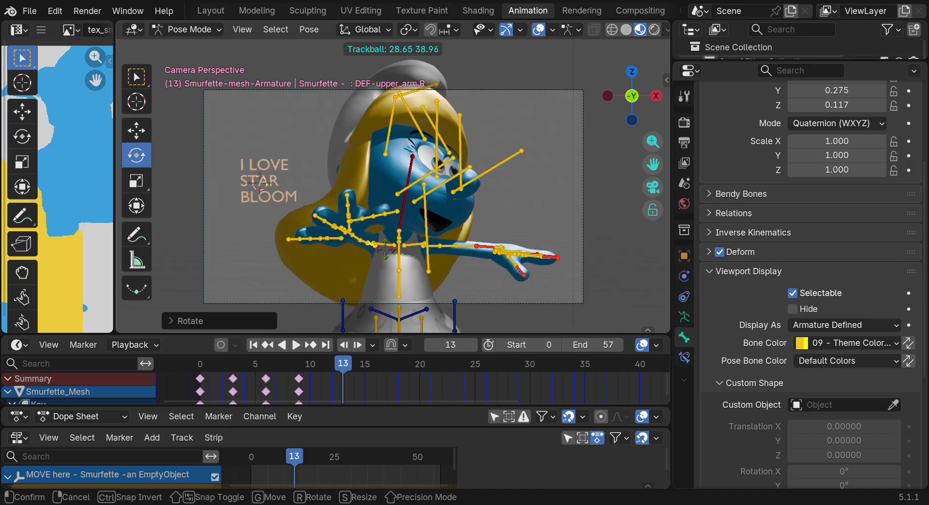
{"action": "left_click", "coordinate": [339, 239]}
Raise the right hand by rotating DEF-forearm.R.001 freely to about Y 0.012, Z -0.272
{"action": "left_click", "coordinate": [349, 235]}
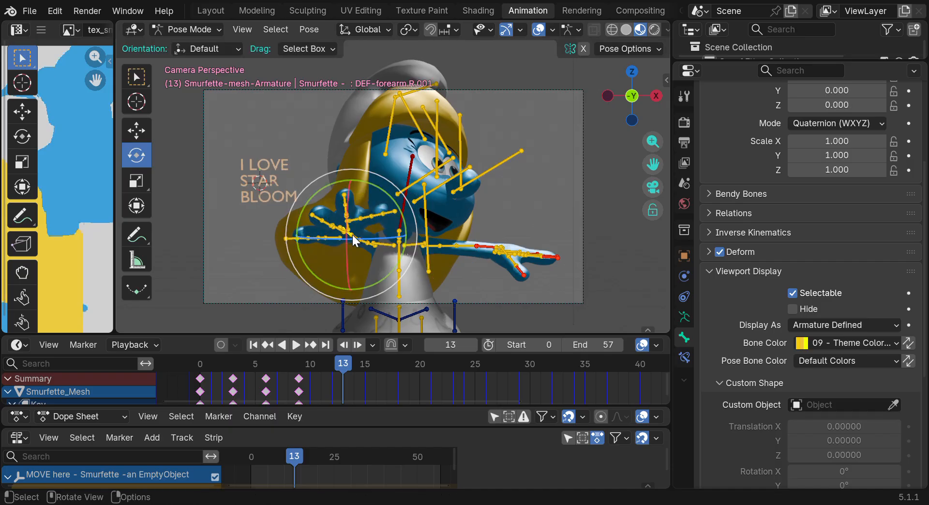
{"action": "key", "text": "r"}
{"action": "key", "text": "r"}
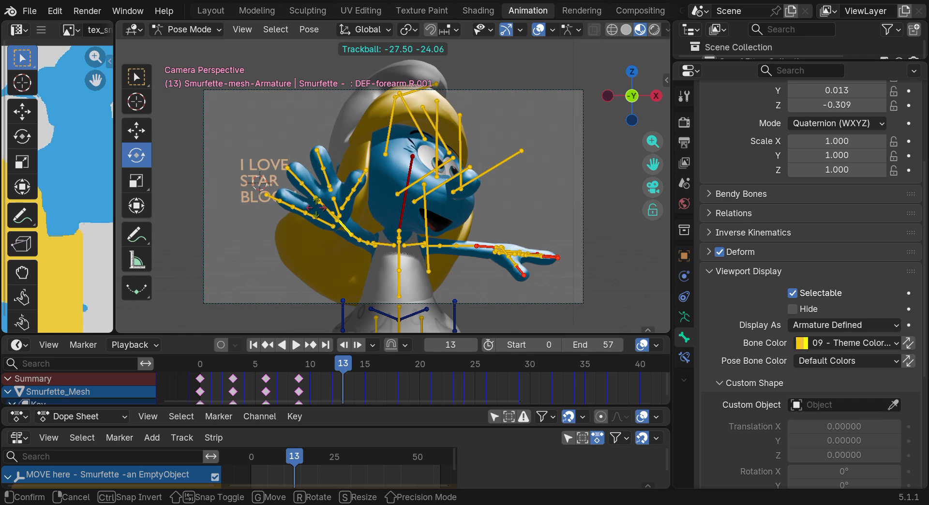
{"action": "left_click", "coordinate": [323, 208]}
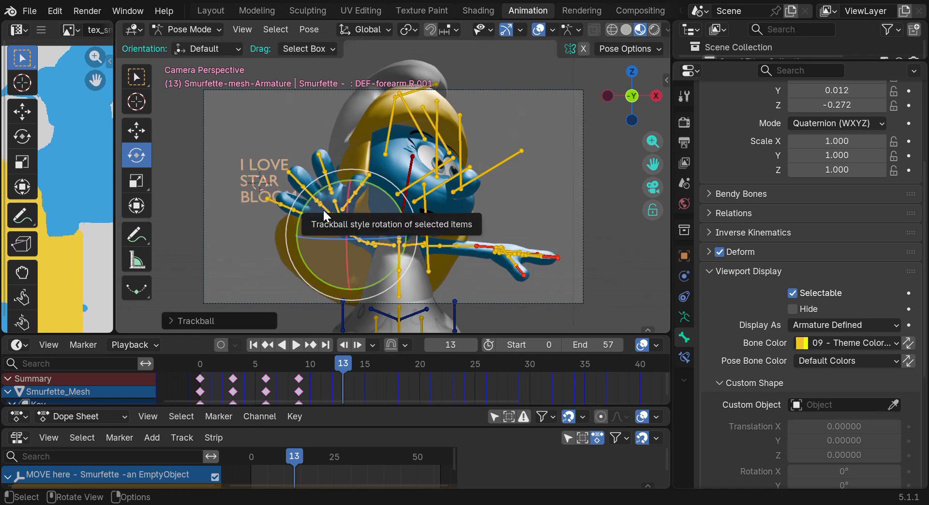
Insert a keyframe for DEF-forearm.R.001 at frame 13 and collapse the Smurfette_Mesh channels in the enlarged timeline
{"action": "left_click_drag", "start_coordinate": [421, 334], "coordinate": [428, 260]}
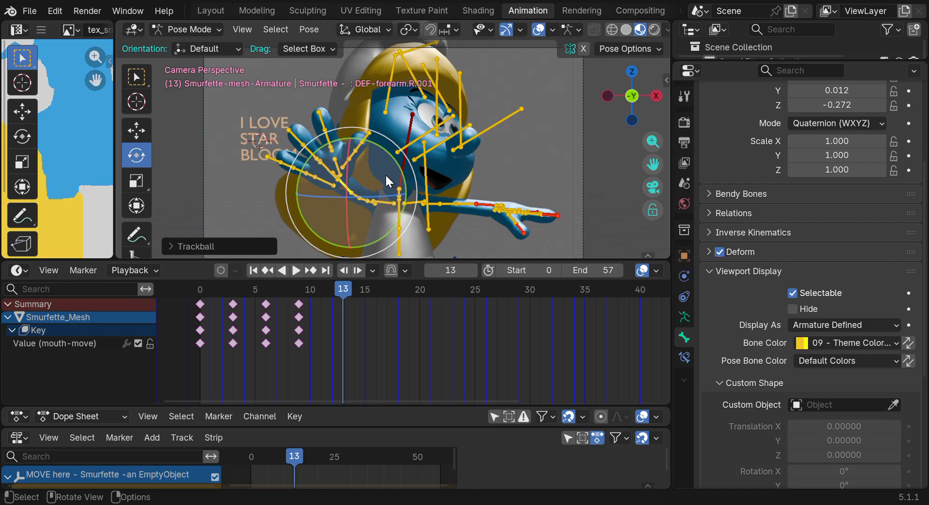
{"action": "key", "text": "i"}
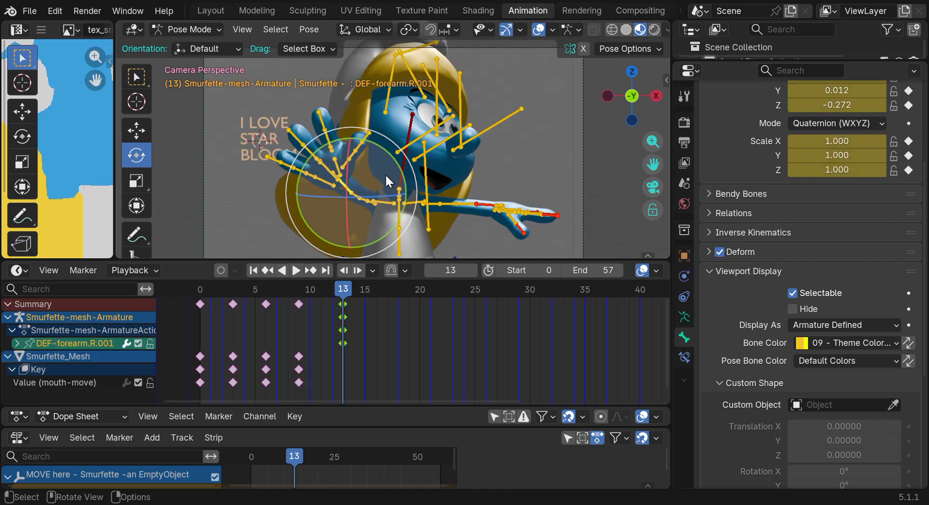
{"action": "left_click", "coordinate": [8, 358]}
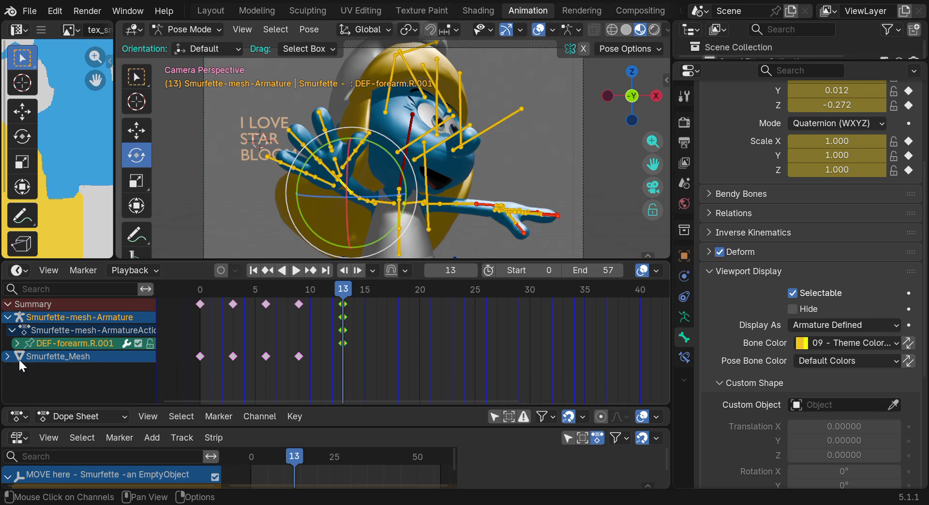
Examine the keyed channels of Smurfette_Mesh and the location, rotation and scale channels of DEF-forearm.R.001 in the timeline
{"action": "left_click", "coordinate": [12, 360]}
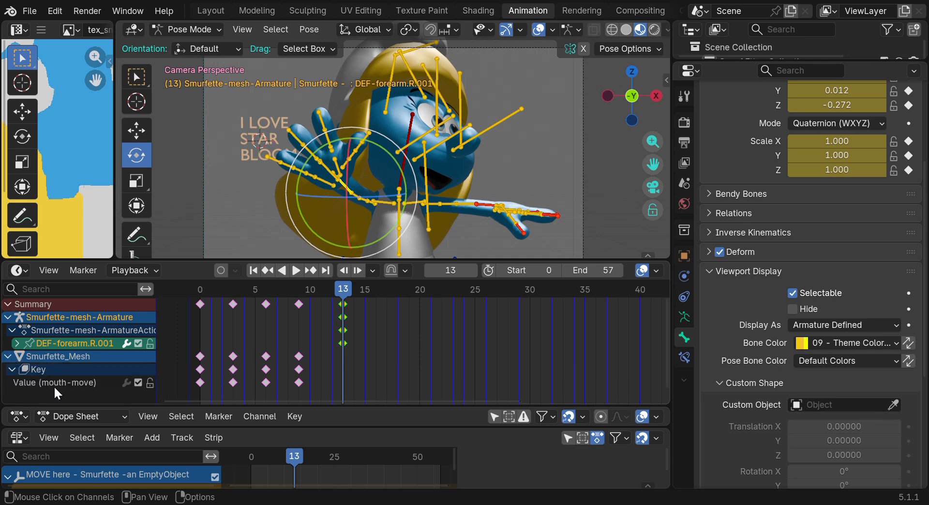
{"action": "left_click", "coordinate": [9, 359]}
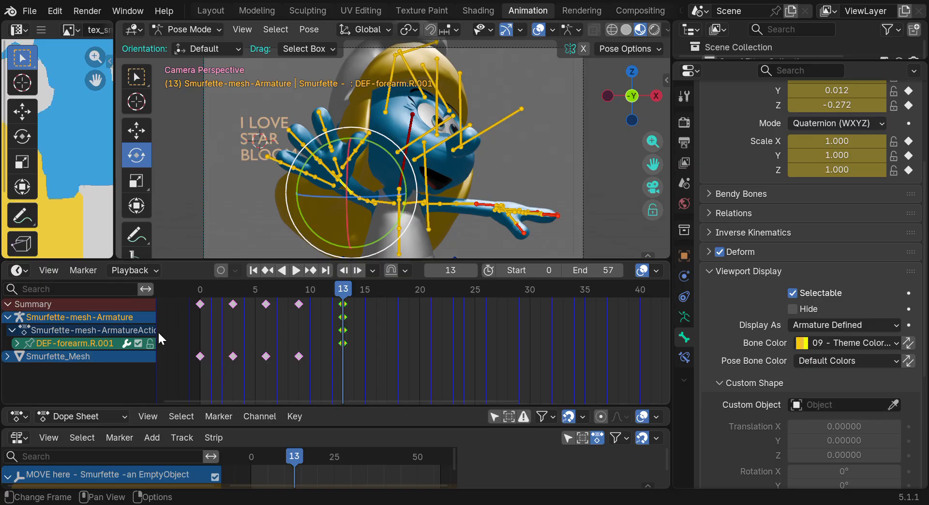
{"action": "left_click", "coordinate": [16, 343]}
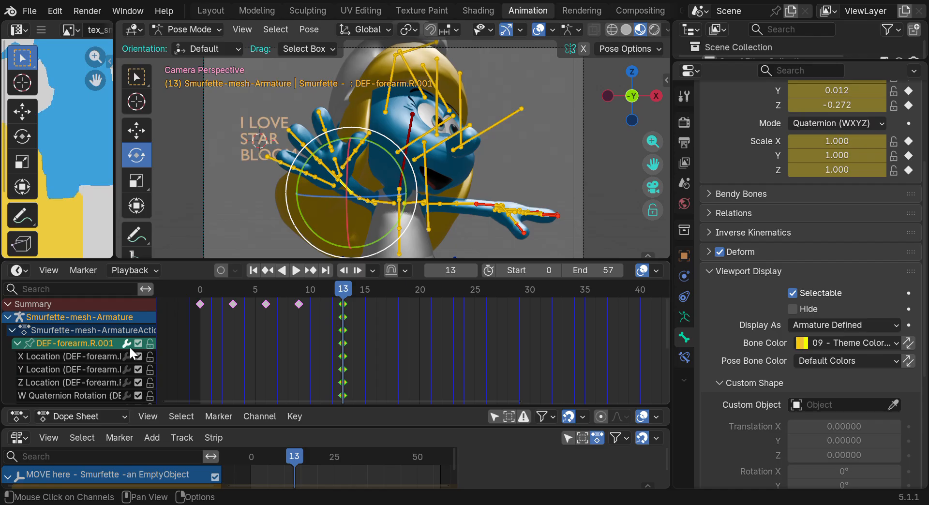
{"action": "scroll", "coordinate": [106, 364], "scroll_direction": "down", "scroll_amount": 5}
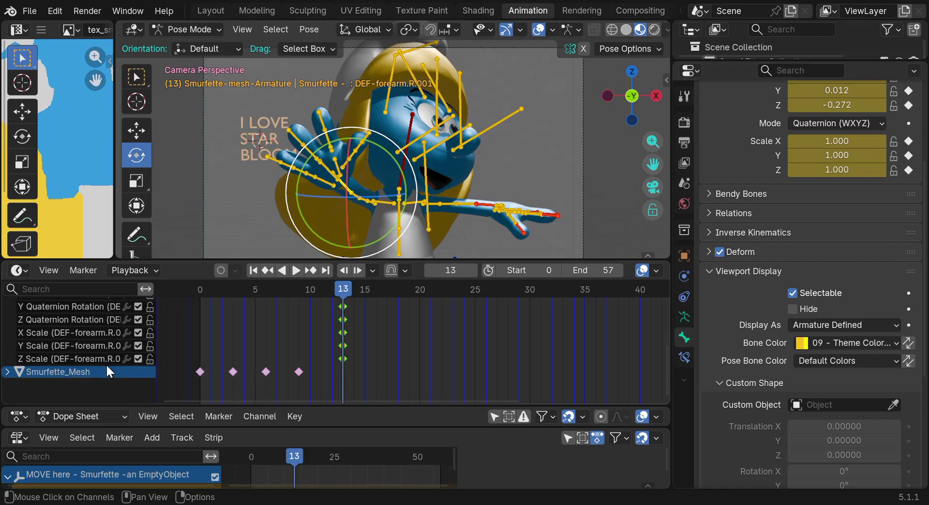
{"action": "scroll", "coordinate": [106, 364], "scroll_direction": "up", "scroll_amount": 4}
{"action": "scroll", "coordinate": [107, 368], "scroll_direction": "up", "scroll_amount": 2}
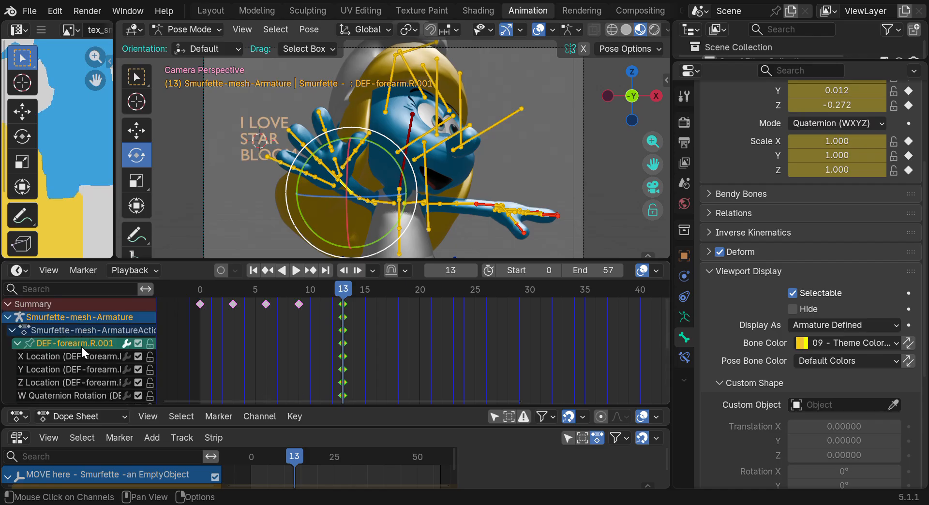
{"action": "scroll", "coordinate": [102, 370], "scroll_direction": "down", "scroll_amount": 2}
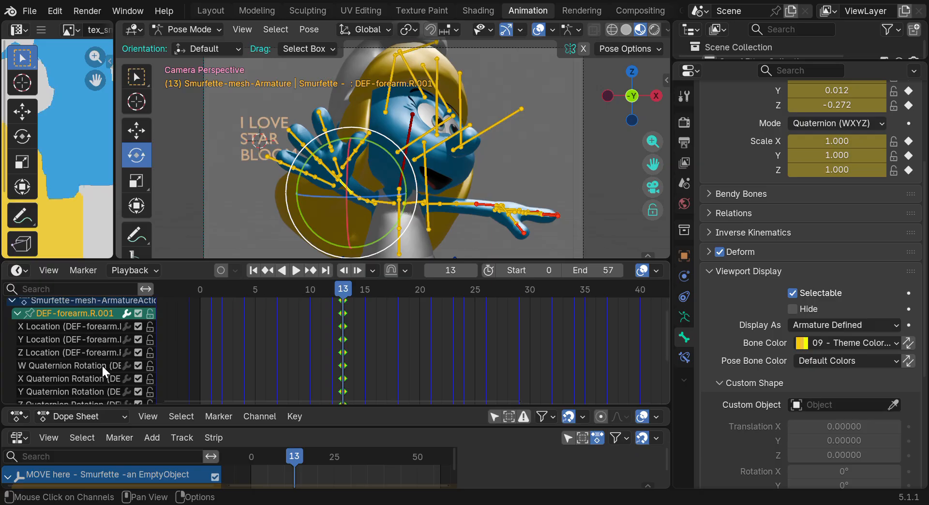
{"action": "scroll", "coordinate": [26, 377], "scroll_direction": "down", "scroll_amount": 2}
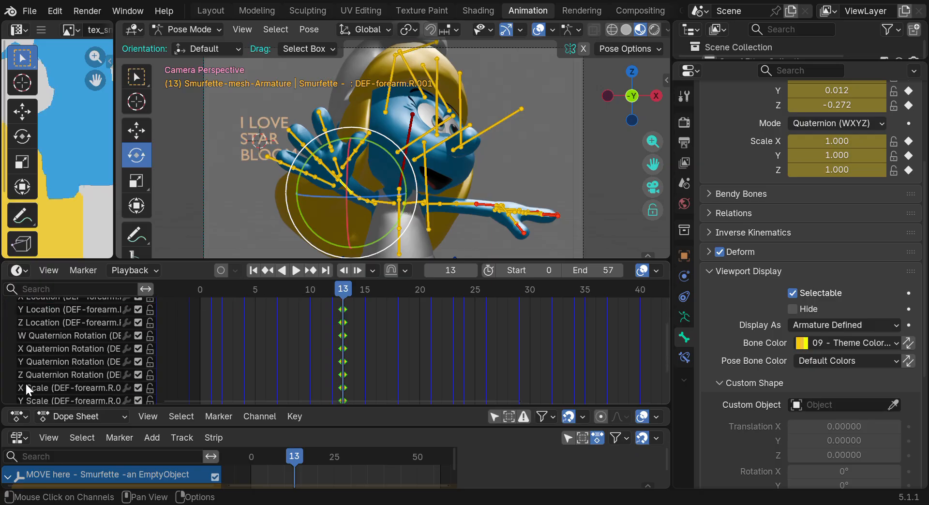
{"action": "scroll", "coordinate": [25, 380], "scroll_direction": "down", "scroll_amount": 3}
{"action": "scroll", "coordinate": [20, 371], "scroll_direction": "up", "scroll_amount": 5}
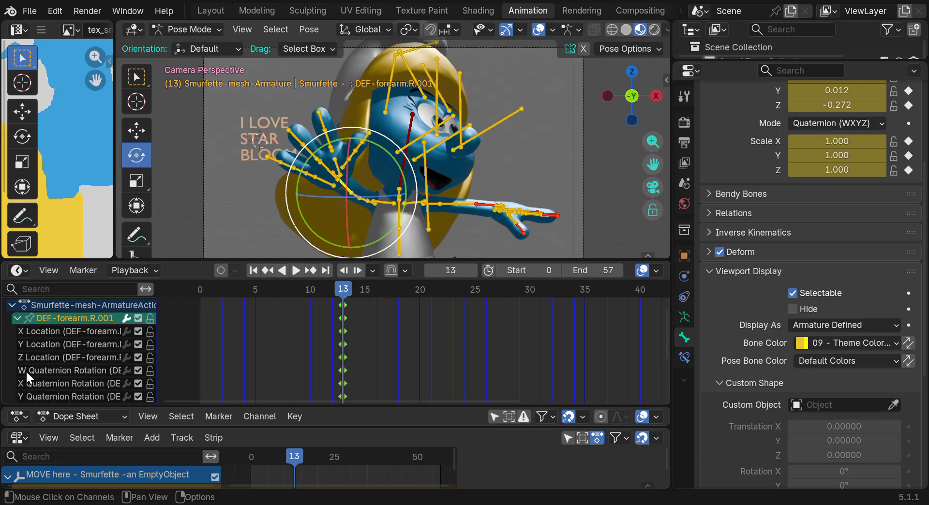
Delete the DEF-forearm.R.001 keyframes at frame 13 and select the right upper arm bone DEF-upper_arm.R
{"action": "left_click", "coordinate": [341, 307]}
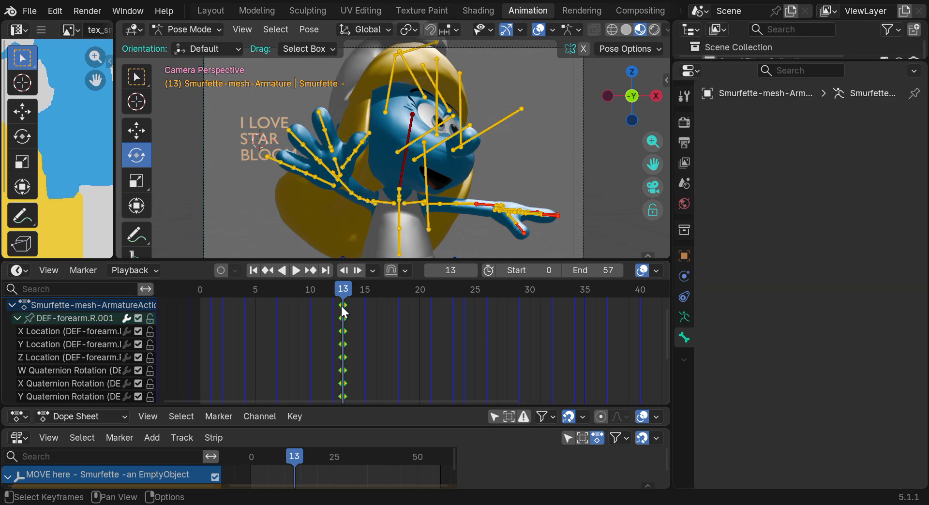
{"action": "left_click", "coordinate": [344, 312]}
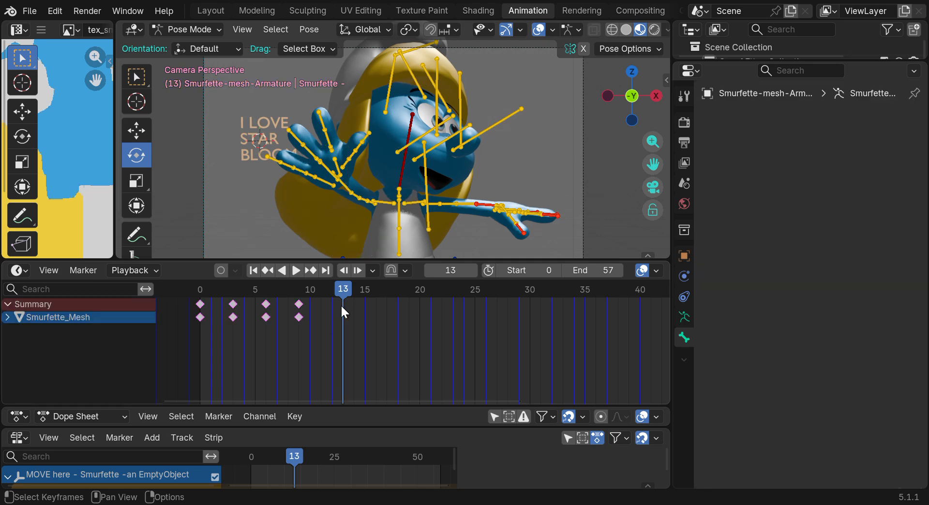
{"action": "left_click", "coordinate": [371, 203]}
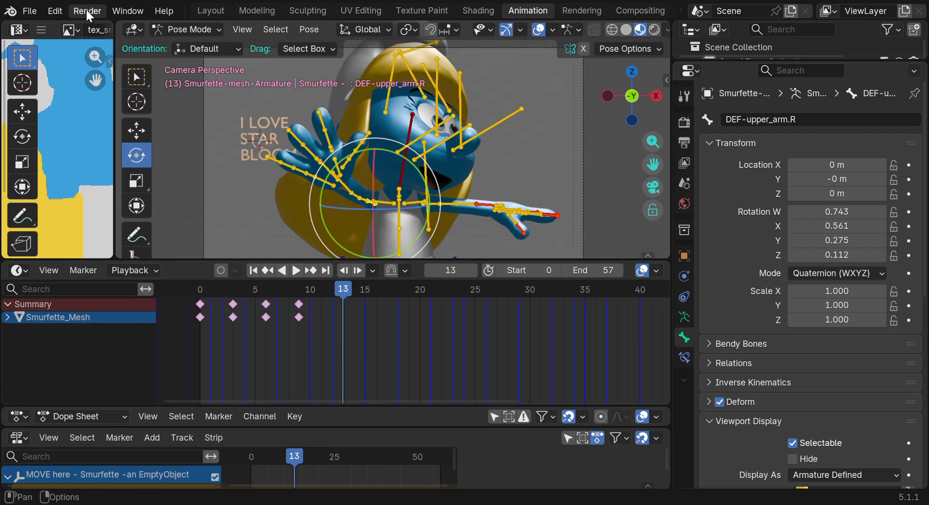
Make Rotation the only default key channel in the animation preferences, save the preferences and close them
{"action": "left_click", "coordinate": [55, 11]}
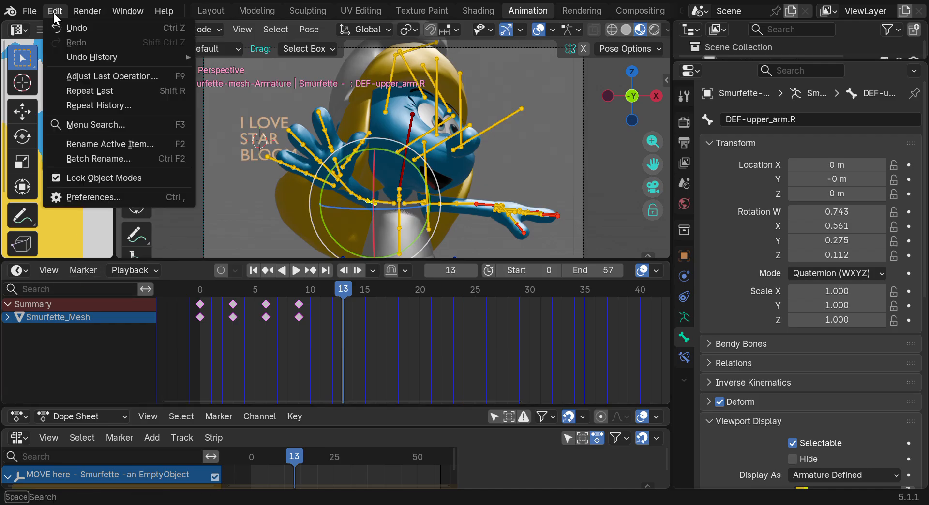
{"action": "left_click", "coordinate": [72, 197]}
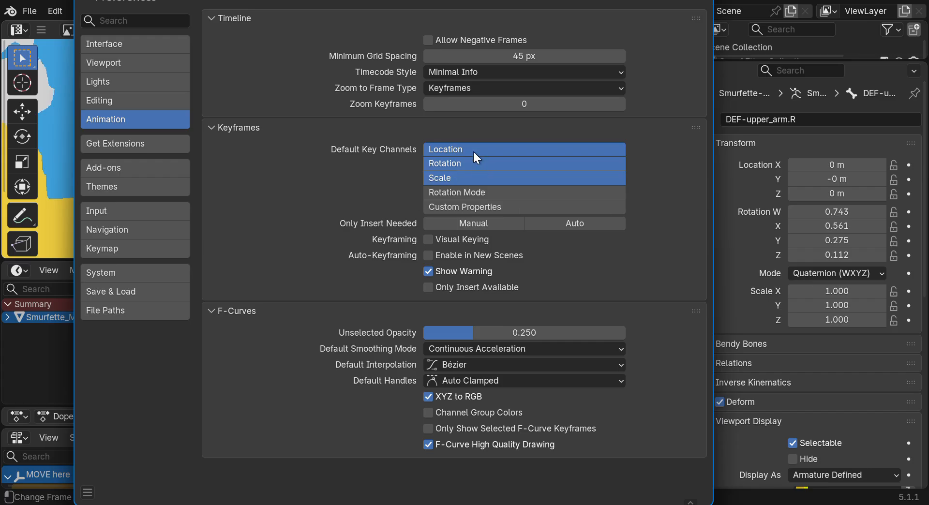
{"action": "left_click", "coordinate": [468, 178]}
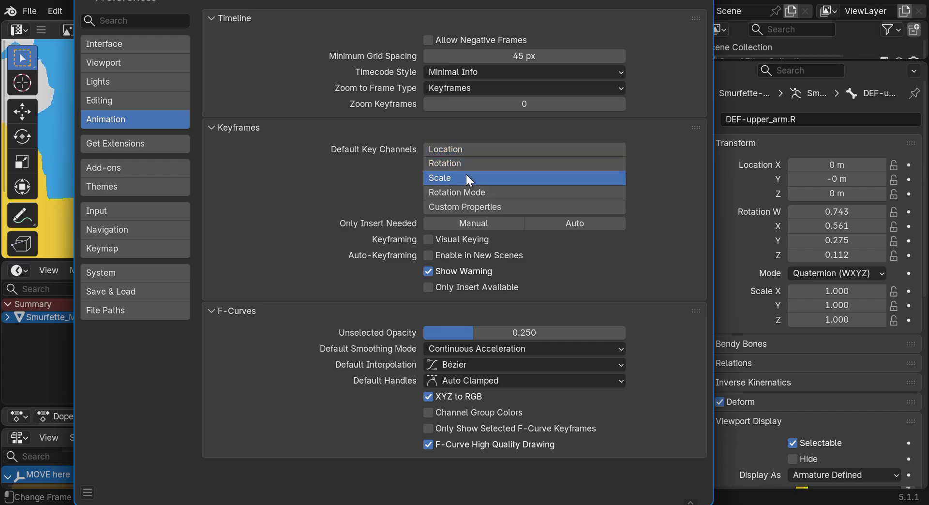
{"action": "left_click", "coordinate": [460, 165]}
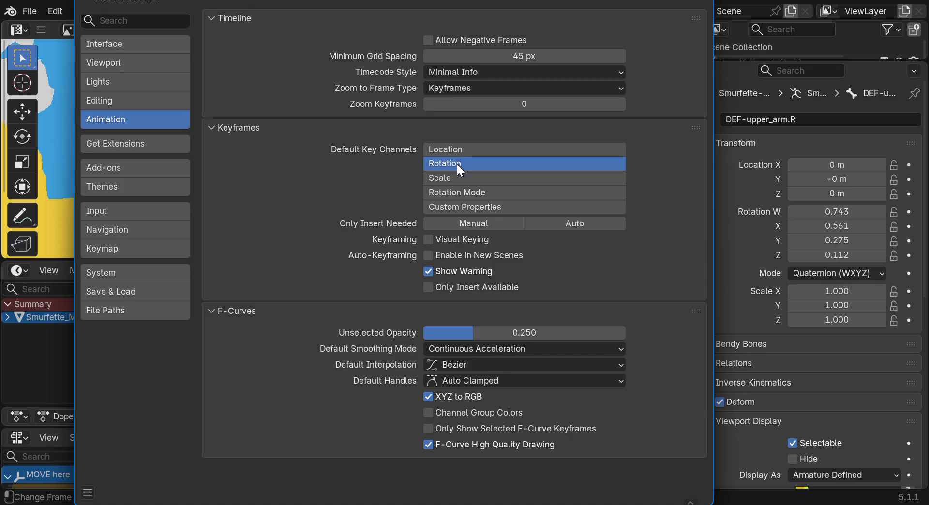
{"action": "left_click", "coordinate": [88, 493]}
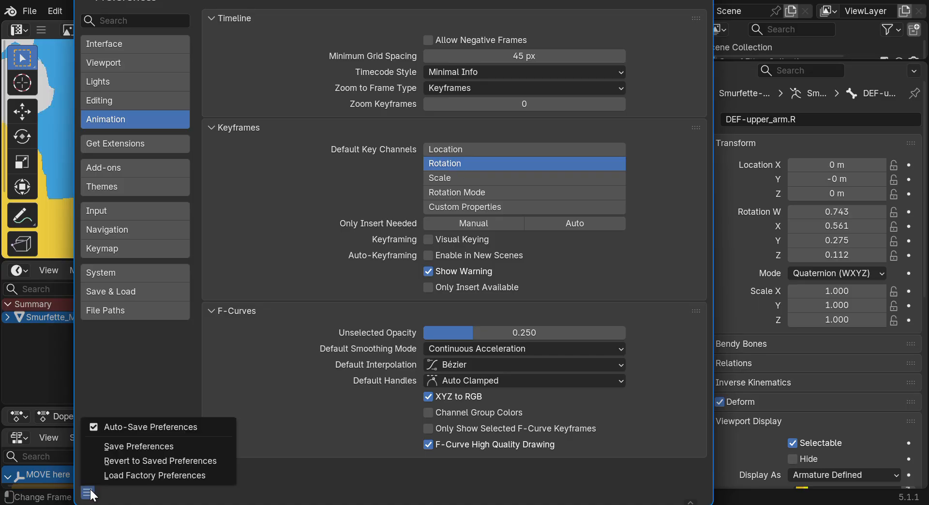
{"action": "left_click", "coordinate": [129, 446]}
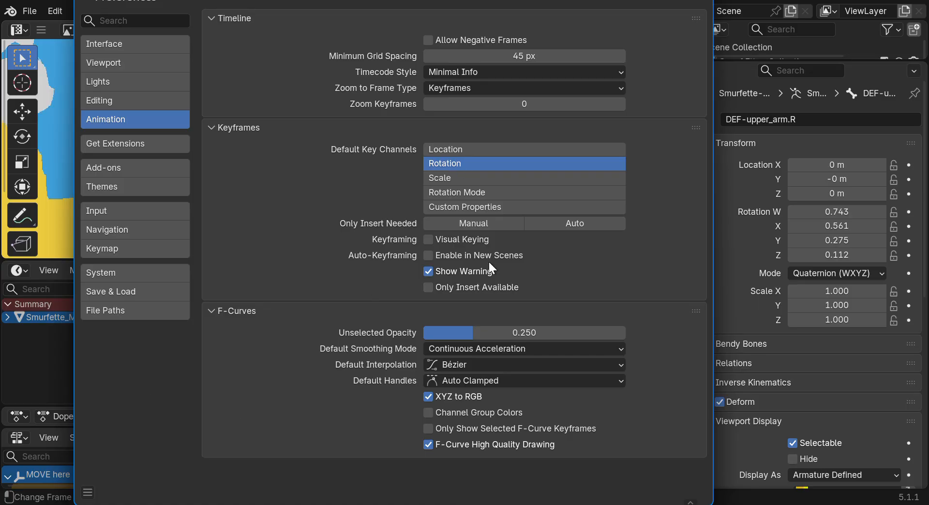
{"action": "left_click", "coordinate": [623, 1]}
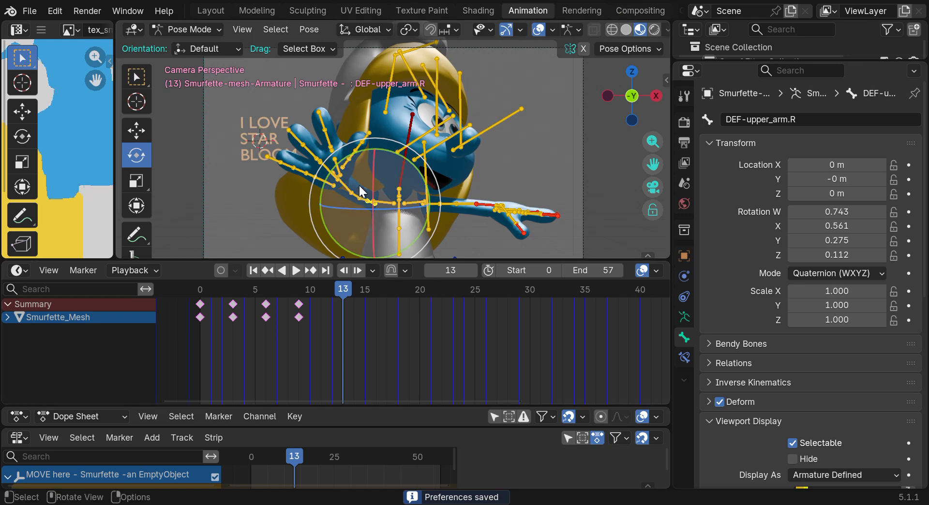
Lower DEF-upper_arm.R to about W 0.783, X 0.529, Y 0.047, Z 0.246, keyframe it at frame 13 and expand its channels
{"action": "left_click_drag", "start_coordinate": [360, 191], "coordinate": [362, 227]}
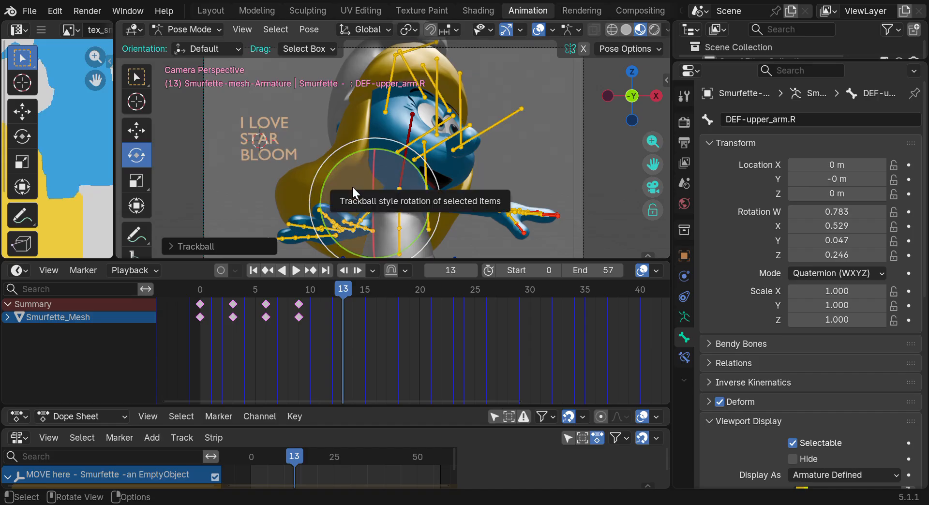
{"action": "key", "text": "i"}
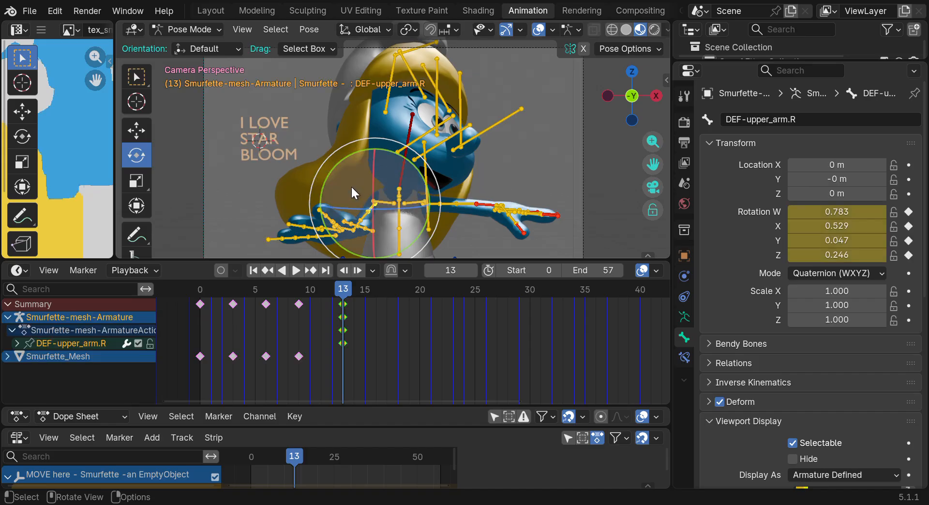
{"action": "left_click", "coordinate": [17, 344]}
{"action": "scroll", "coordinate": [39, 355], "scroll_direction": "down", "scroll_amount": 3}
{"action": "scroll", "coordinate": [41, 357], "scroll_direction": "up", "scroll_amount": 2}
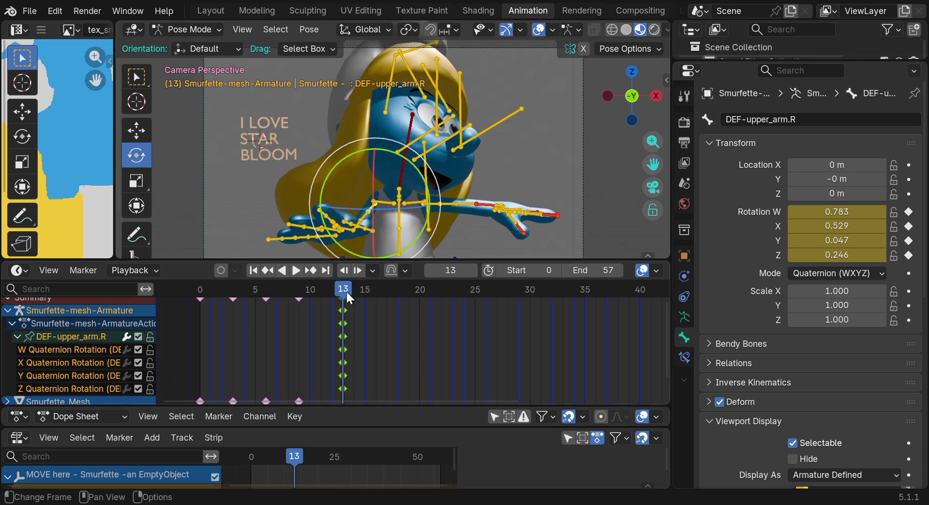
At frame 17, rotate DEF-upper_arm.R to about W 0.871, X 0.377, Y 0.024, Z 0.233 and insert a keyframe
{"action": "left_click_drag", "start_coordinate": [349, 297], "coordinate": [383, 297]}
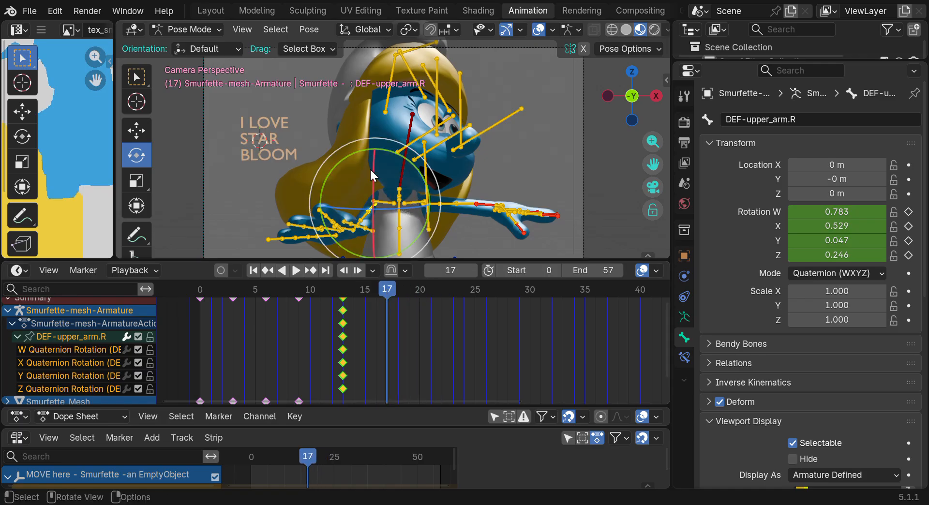
{"action": "left_click_drag", "start_coordinate": [377, 195], "coordinate": [344, 228]}
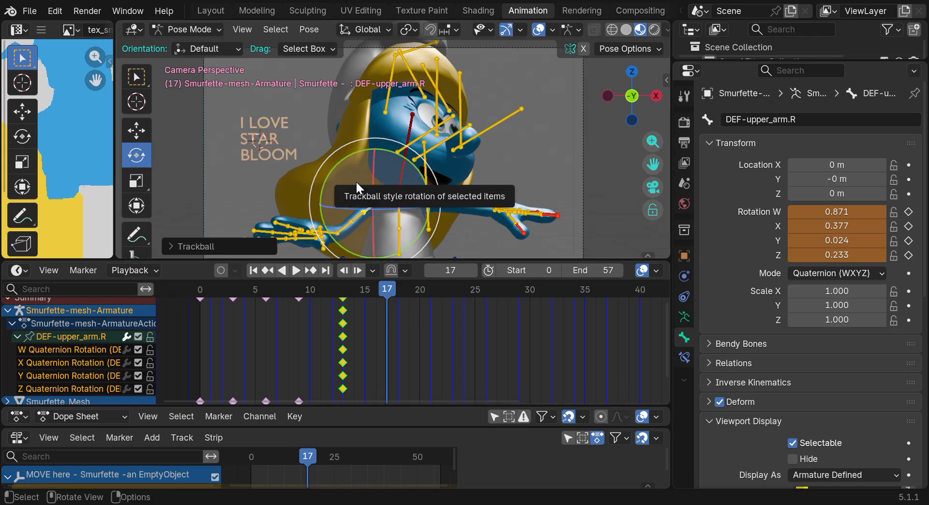
{"action": "key", "text": "i"}
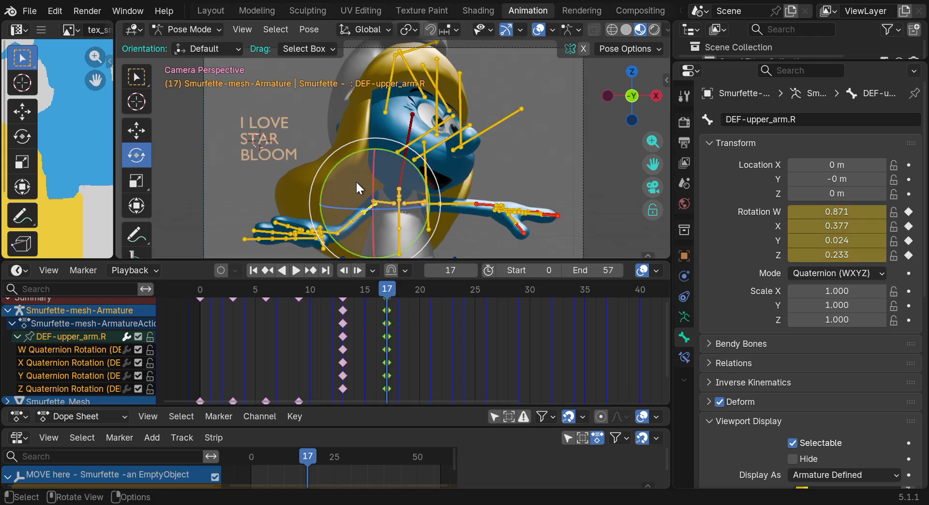
Enlarge the timeline area and scrub back from frame 17 and forward again to preview the right arm's motion
{"action": "left_click_drag", "start_coordinate": [283, 260], "coordinate": [282, 166]}
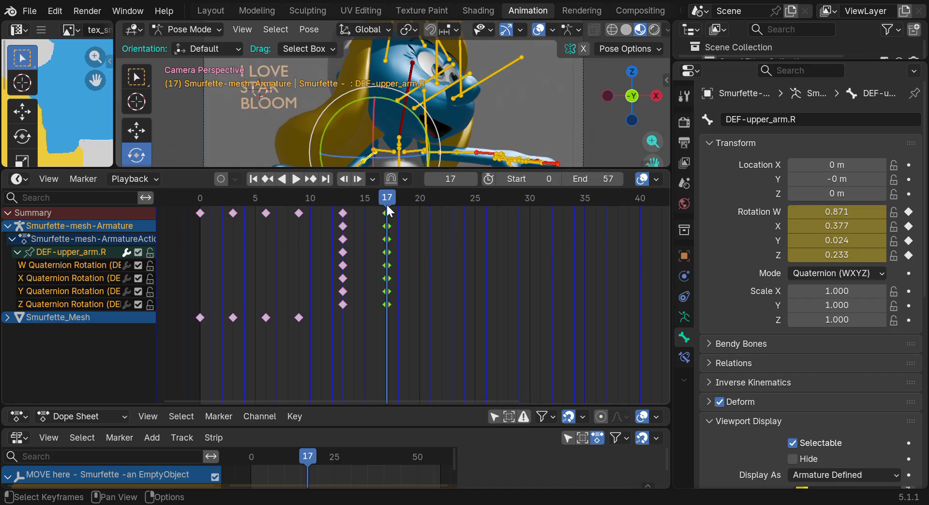
{"action": "left_click_drag", "start_coordinate": [387, 198], "coordinate": [352, 195]}
{"action": "left_click_drag", "start_coordinate": [413, 169], "coordinate": [413, 225]}
{"action": "left_click_drag", "start_coordinate": [353, 254], "coordinate": [388, 260]}
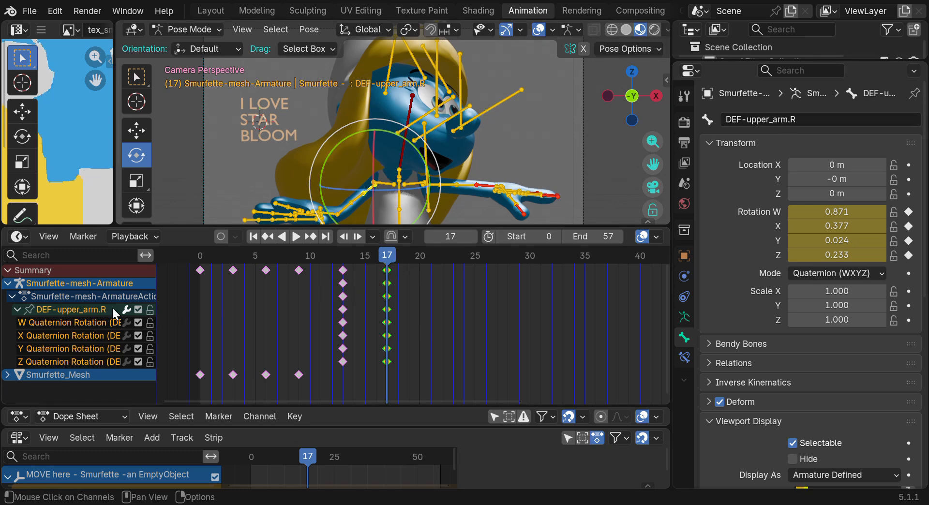
Try to shift the right upper arm's keyframes at frame 13, undo it and return the playhead to frame 17
{"action": "left_click_drag", "start_coordinate": [342, 297], "coordinate": [350, 290]}
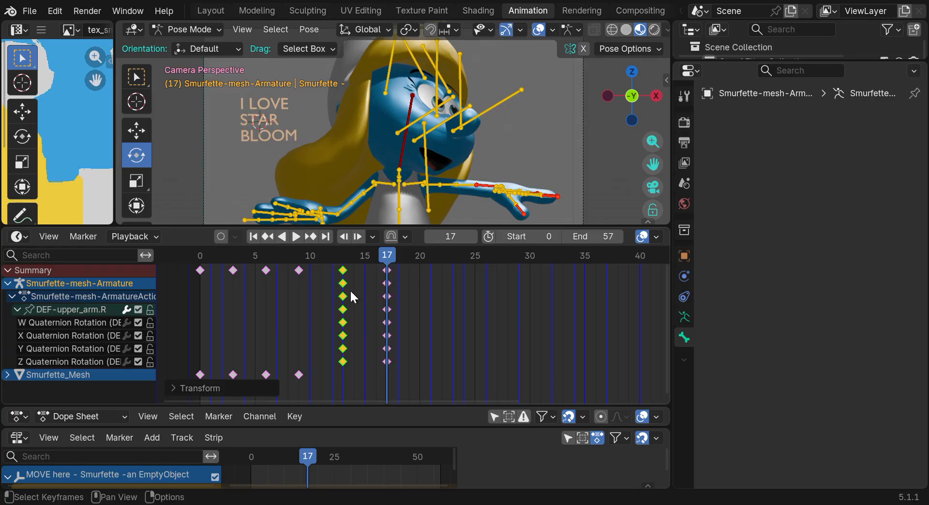
{"action": "key", "text": "ctrl+z"}
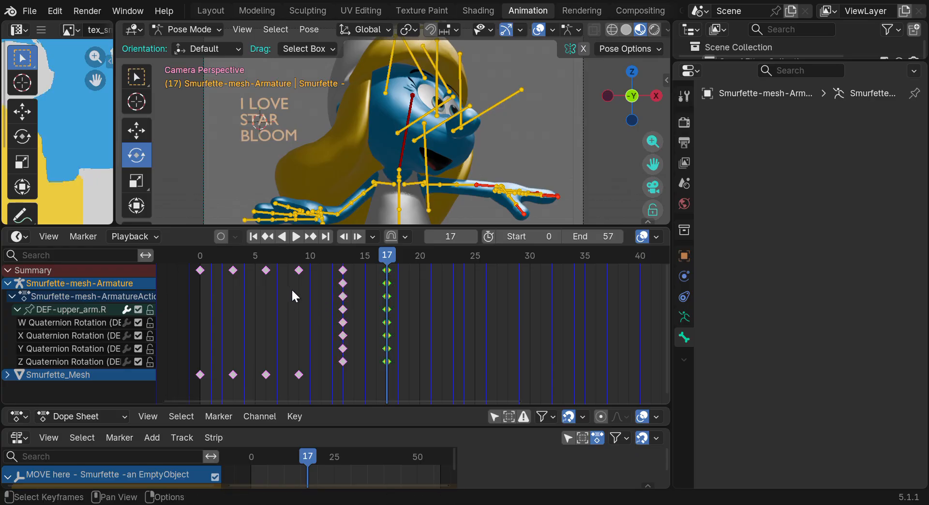
{"action": "mouse_move", "coordinate": [402, 256]}
{"action": "left_mouse_down"}
{"action": "mouse_move", "coordinate": [344, 253]}
{"action": "mouse_move", "coordinate": [390, 259]}
{"action": "left_mouse_up"}
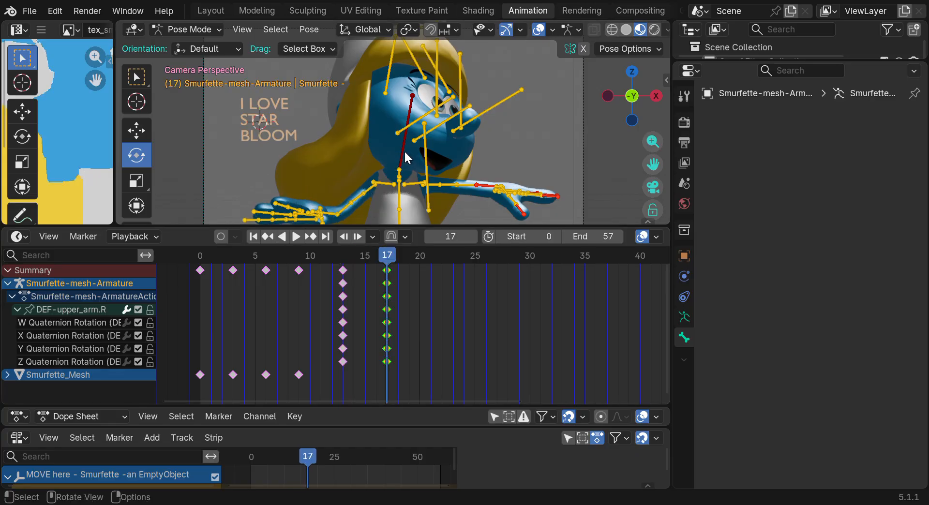
Select the head bone DEF-head.001, stay in the camera view and enlarge the Outliner to show the armature's bone hierarchy
{"action": "left_click", "coordinate": [404, 153]}
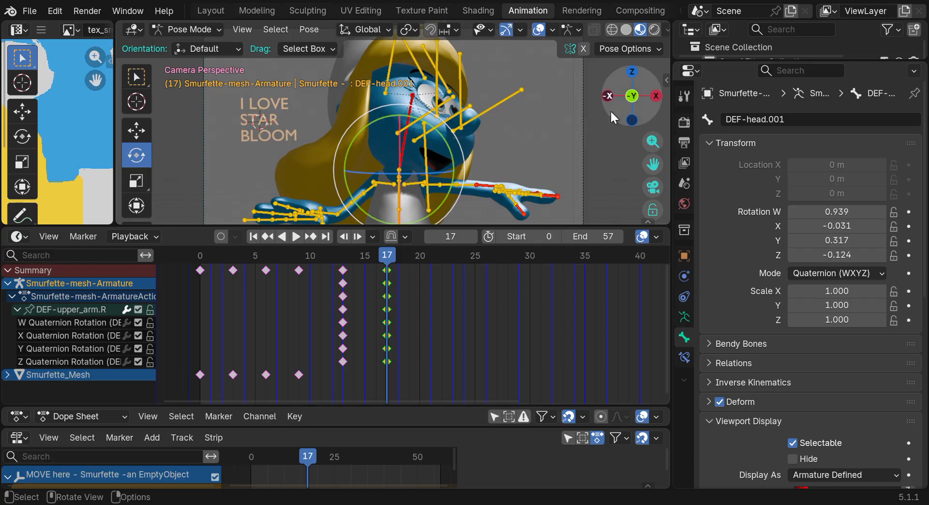
{"action": "mouse_move", "coordinate": [618, 104]}
{"action": "left_mouse_down"}
{"action": "mouse_move", "coordinate": [659, 109]}
{"action": "mouse_move", "coordinate": [622, 104]}
{"action": "left_mouse_up"}
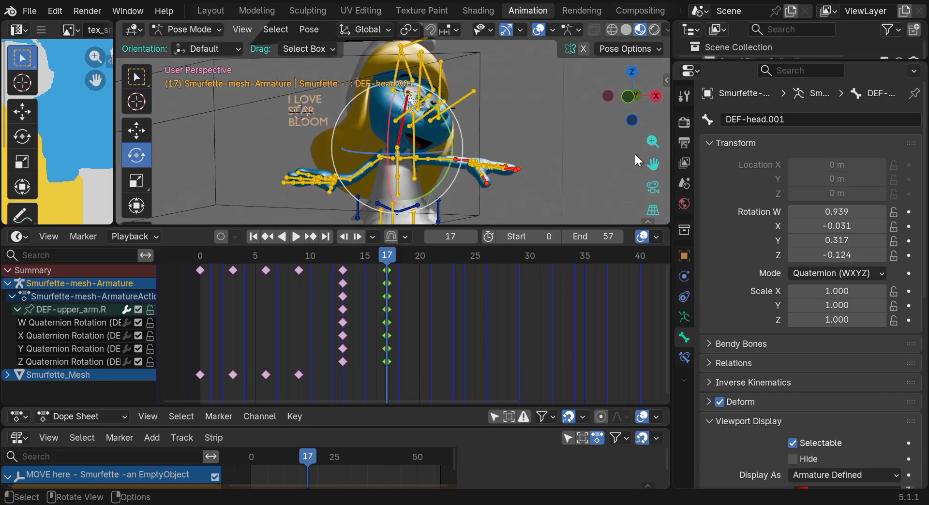
{"action": "left_click", "coordinate": [654, 187]}
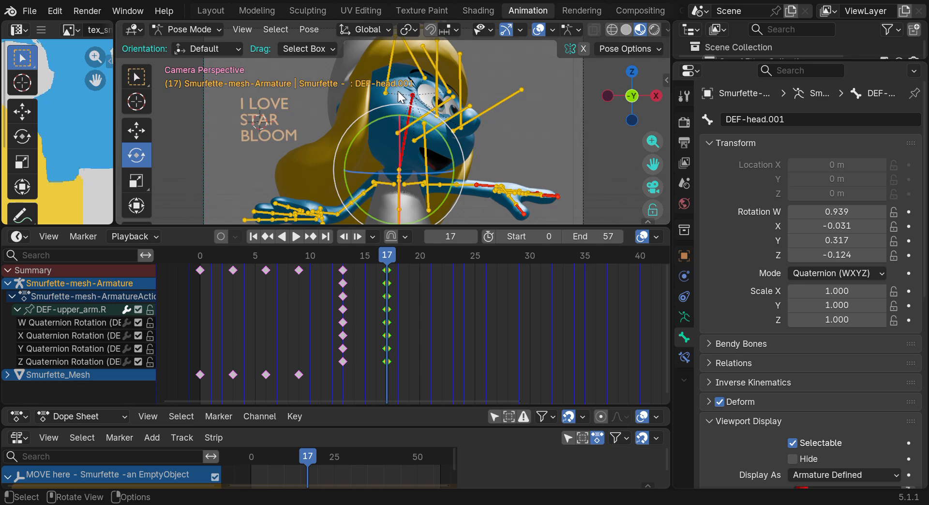
{"action": "scroll", "coordinate": [408, 74], "scroll_direction": "up", "scroll_amount": 1}
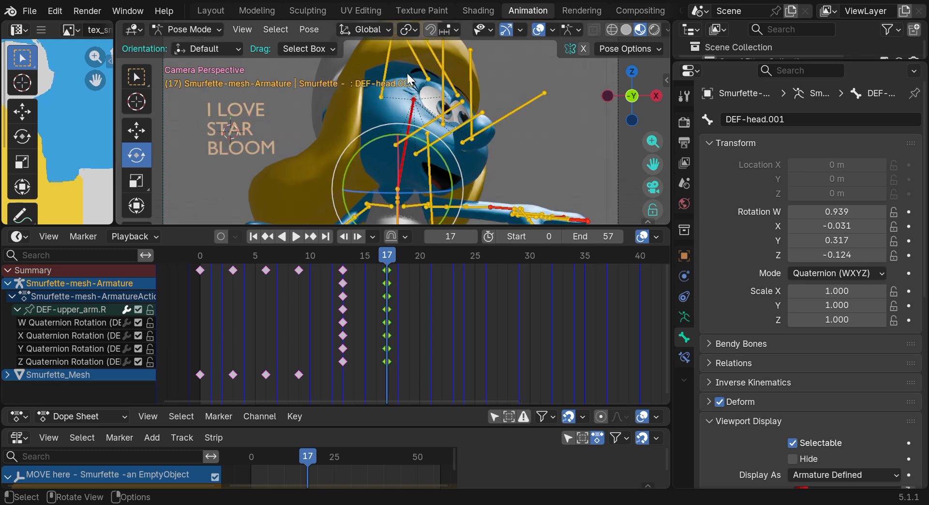
{"action": "scroll", "coordinate": [408, 74], "scroll_direction": "down", "scroll_amount": 1}
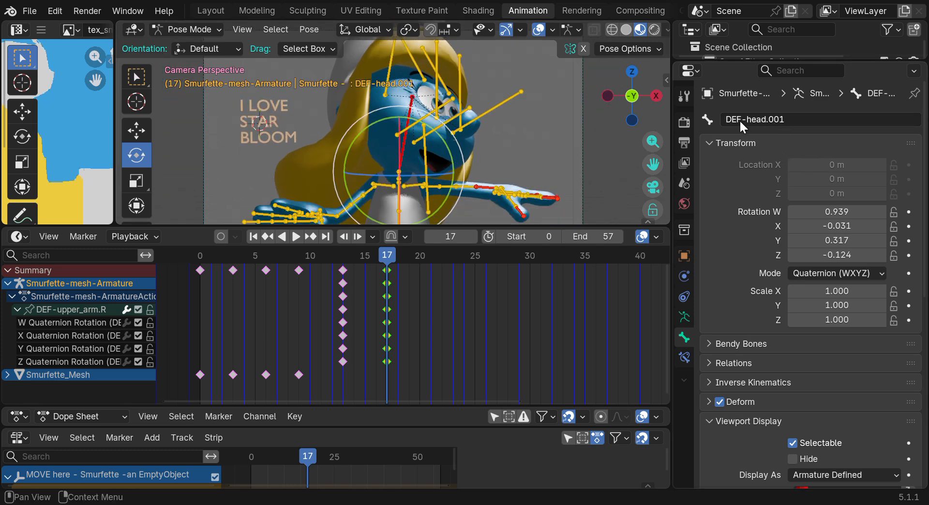
{"action": "left_click_drag", "start_coordinate": [774, 61], "coordinate": [774, 307]}
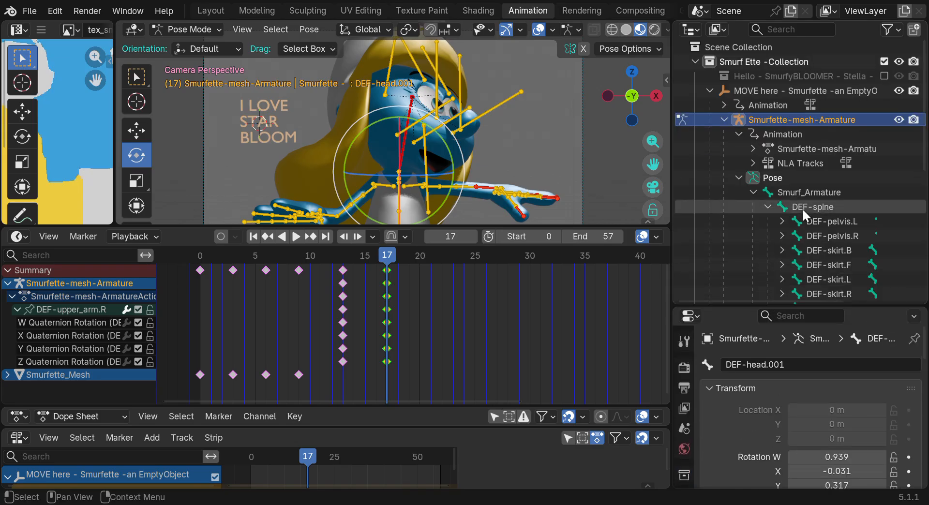
Locate DEF-head.001 in the armature hierarchy, expand its child bones, and enlarge the Properties editor to examine the head bone's settings
{"action": "key", "text": "period"}
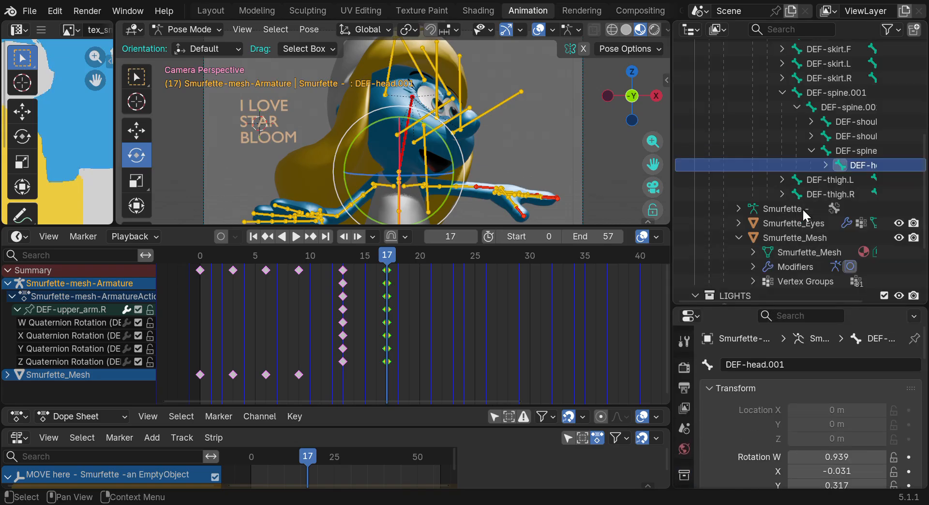
{"action": "left_click_drag", "start_coordinate": [673, 193], "coordinate": [597, 192]}
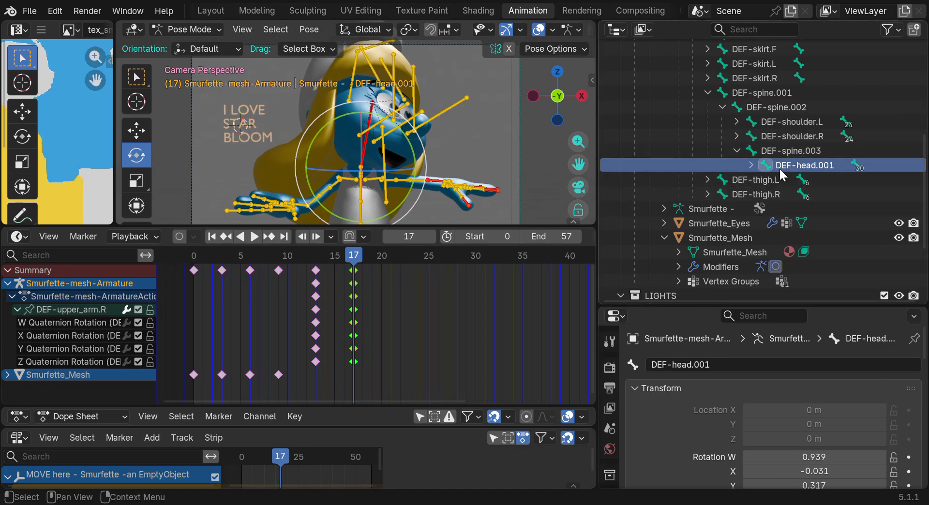
{"action": "left_click", "coordinate": [752, 166]}
{"action": "scroll", "coordinate": [815, 182], "scroll_direction": "down", "scroll_amount": 5}
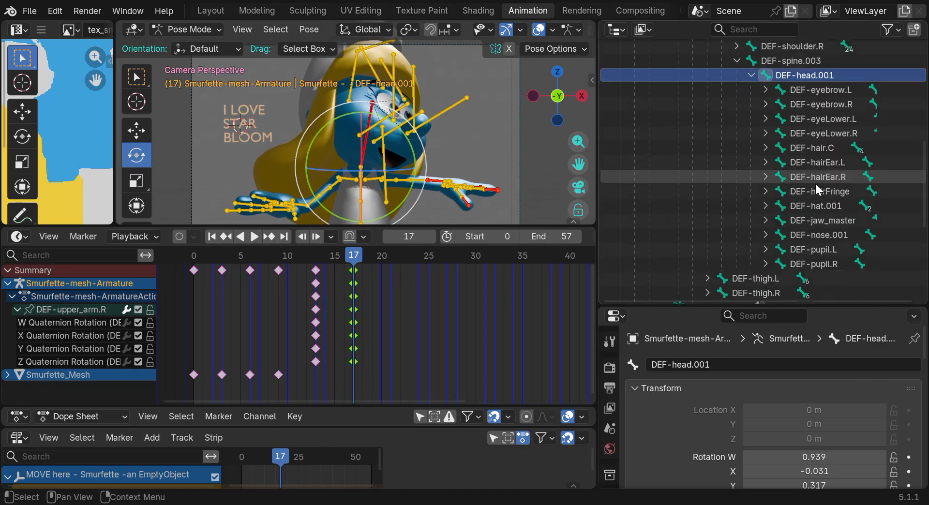
{"action": "scroll", "coordinate": [815, 182], "scroll_direction": "up", "scroll_amount": 3}
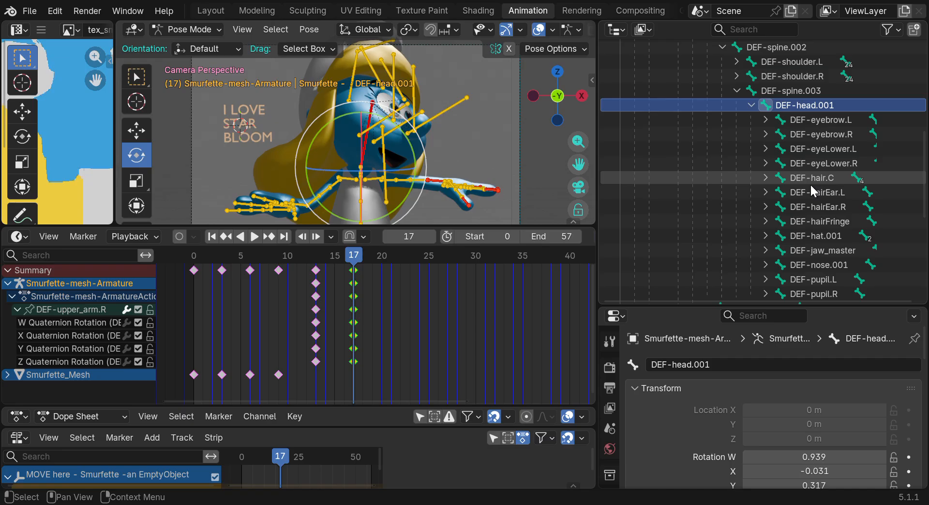
{"action": "left_click_drag", "start_coordinate": [747, 305], "coordinate": [727, 48]}
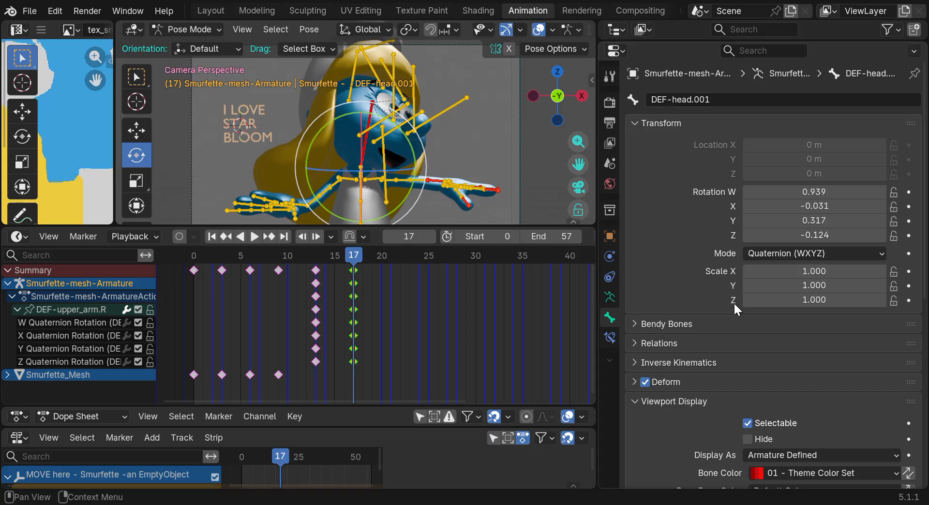
{"action": "scroll", "coordinate": [734, 303], "scroll_direction": "down", "scroll_amount": 7}
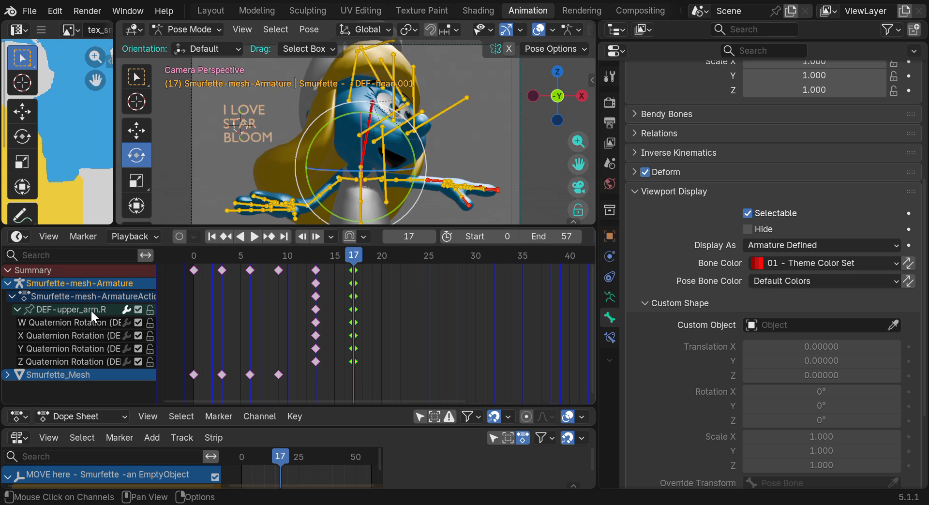
Insert a keyframe for DEF-head.001 at frame 17, expand its rotation channels and move the head's keyframes to frame 20
{"action": "left_click", "coordinate": [18, 311]}
{"action": "left_click_drag", "start_coordinate": [157, 312], "coordinate": [257, 328]}
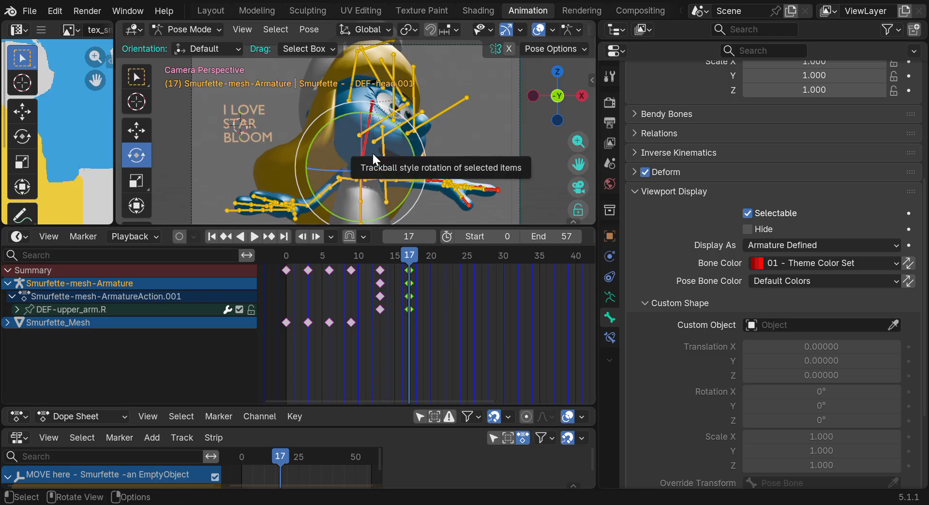
{"action": "key", "text": "i"}
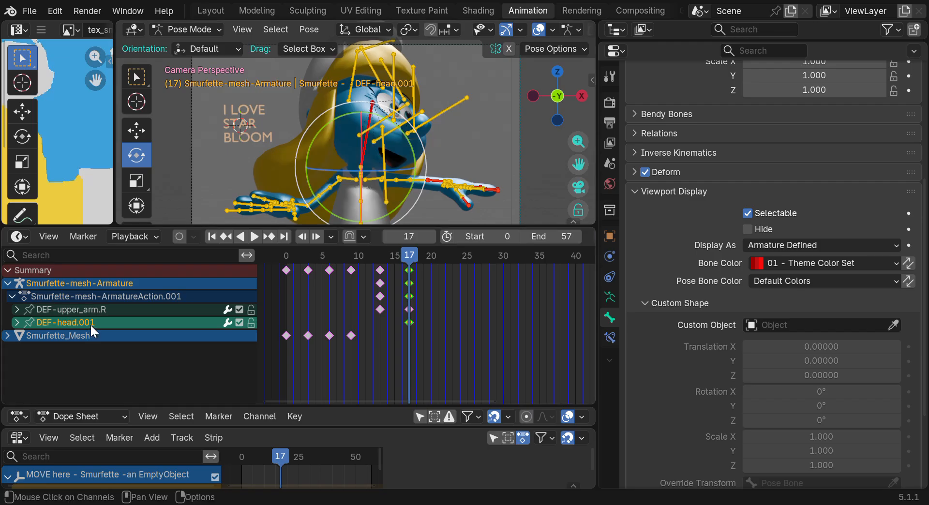
{"action": "left_click", "coordinate": [17, 322]}
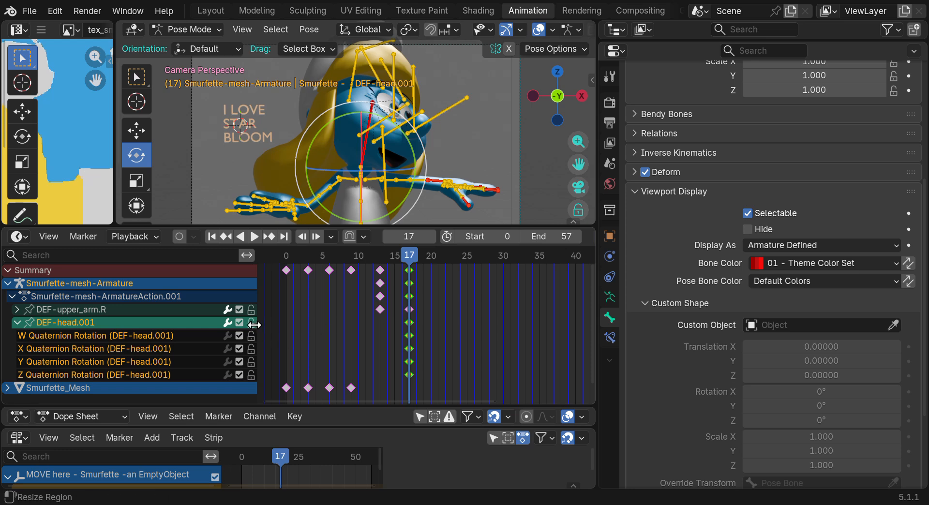
{"action": "left_click_drag", "start_coordinate": [409, 323], "coordinate": [429, 323]}
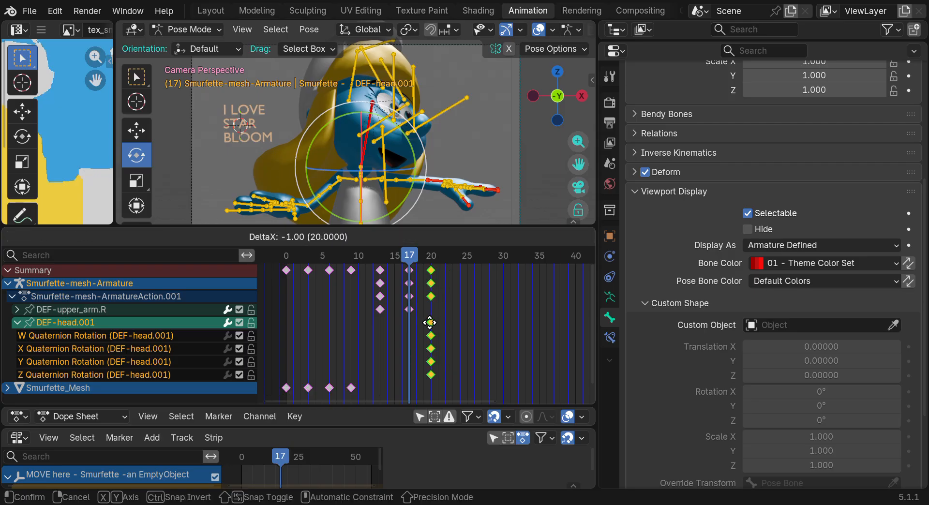
{"action": "left_click_drag", "start_coordinate": [430, 323], "coordinate": [430, 323]}
At frame 25, turn and tilt DEF-head.001 toward the "I LOVE STAR BLOOM" lettering, insert a keyframe and deselect the bone
{"action": "left_click_drag", "start_coordinate": [421, 256], "coordinate": [464, 254]}
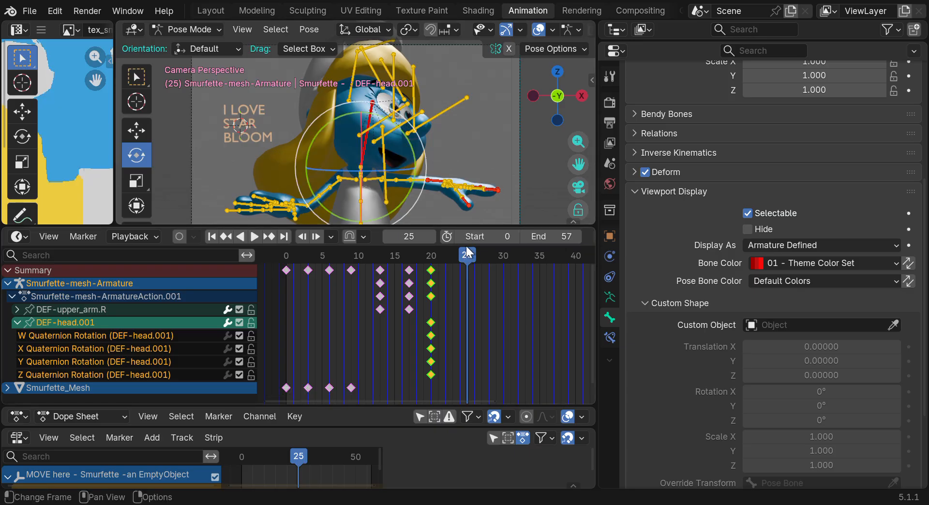
{"action": "left_click_drag", "start_coordinate": [406, 169], "coordinate": [365, 171]}
{"action": "left_click_drag", "start_coordinate": [414, 153], "coordinate": [405, 116]}
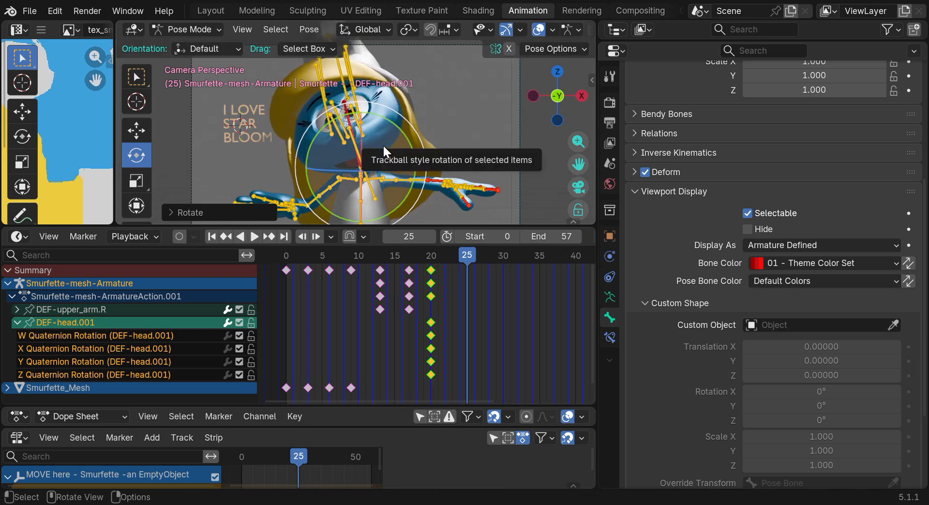
{"action": "key", "text": "i"}
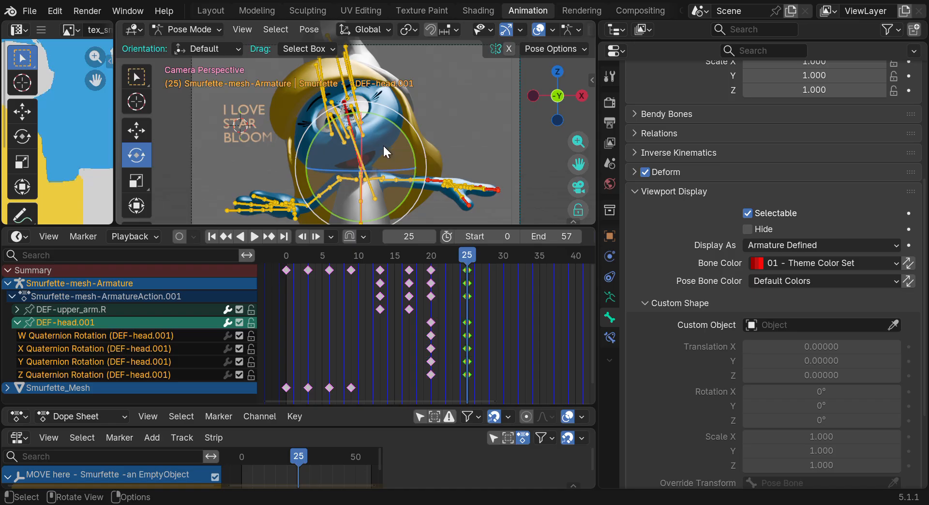
{"action": "left_click", "coordinate": [391, 149]}
Select the head's keyframes at frame 20 and scrub back to frame 19 to preview the head turn
{"action": "left_click", "coordinate": [430, 323]}
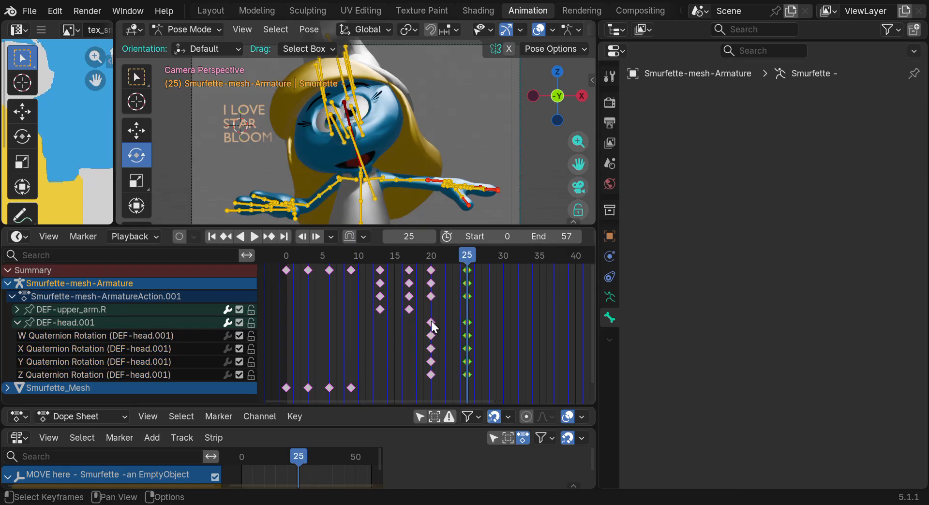
{"action": "left_click", "coordinate": [432, 323]}
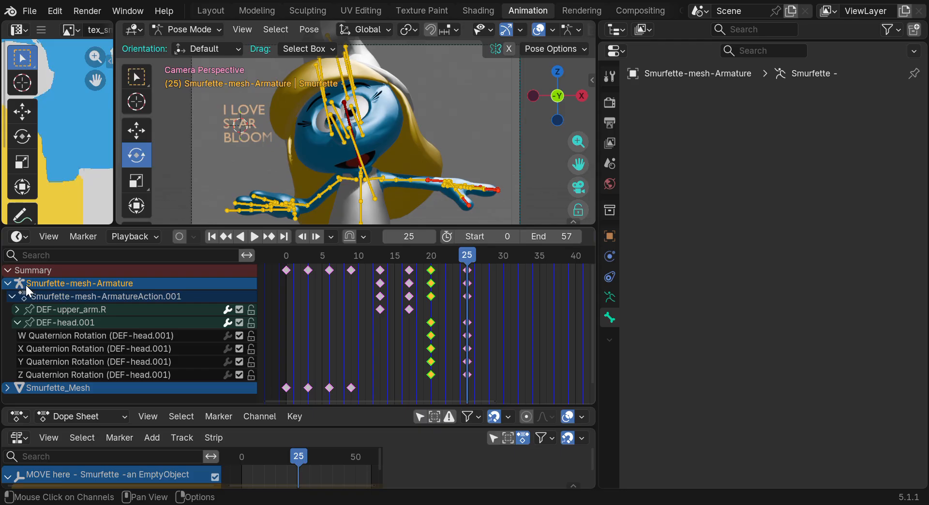
{"action": "mouse_move", "coordinate": [438, 255]}
{"action": "left_mouse_down"}
{"action": "mouse_move", "coordinate": [298, 236]}
{"action": "mouse_move", "coordinate": [469, 258]}
{"action": "mouse_move", "coordinate": [289, 240]}
{"action": "mouse_move", "coordinate": [468, 259]}
{"action": "mouse_move", "coordinate": [277, 254]}
{"action": "mouse_move", "coordinate": [425, 263]}
{"action": "left_mouse_up"}
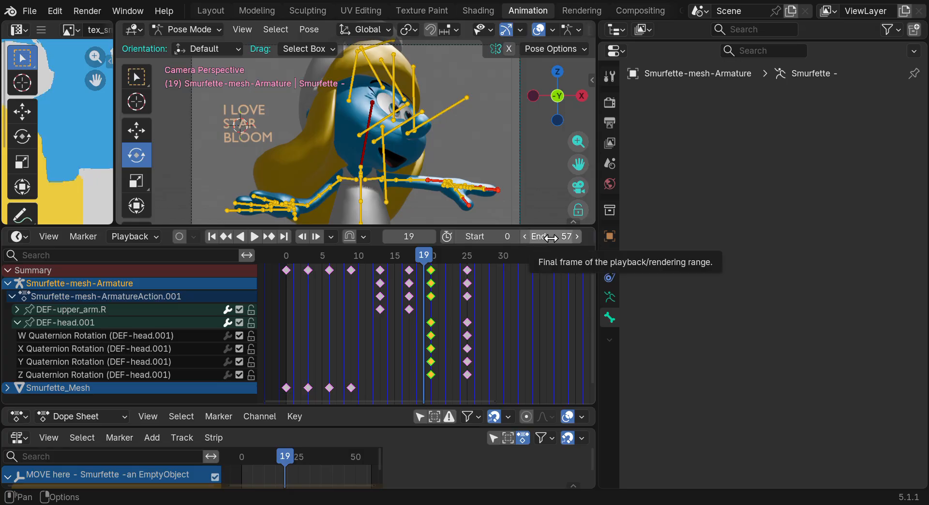
Set the playback end frame to 25, with the playhead and keyframe selection at frame 25
{"action": "left_click", "coordinate": [552, 238]}
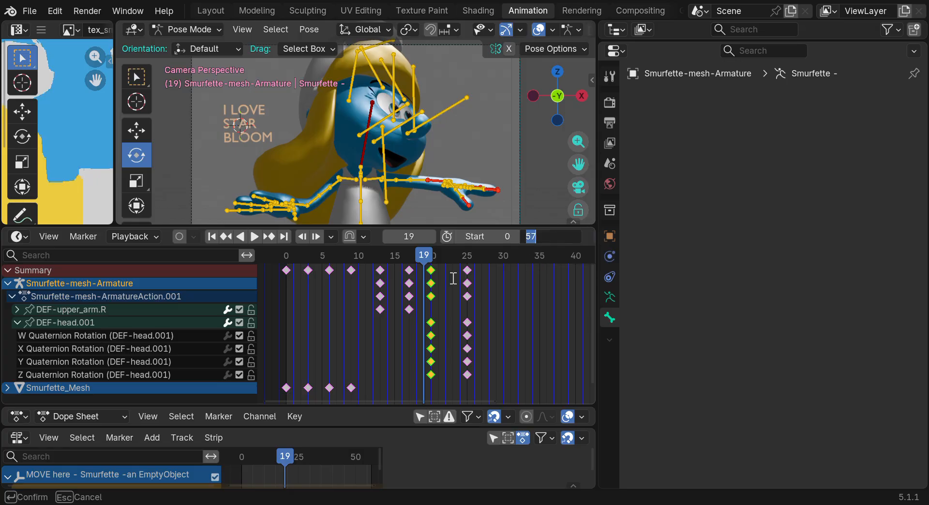
{"action": "scroll", "coordinate": [465, 267], "scroll_direction": "up", "scroll_amount": 1}
{"action": "scroll", "coordinate": [468, 257], "scroll_direction": "up", "scroll_amount": 1}
{"action": "scroll", "coordinate": [468, 257], "scroll_direction": "down", "scroll_amount": 1}
{"action": "left_click", "coordinate": [467, 270]}
{"action": "left_click", "coordinate": [468, 256]}
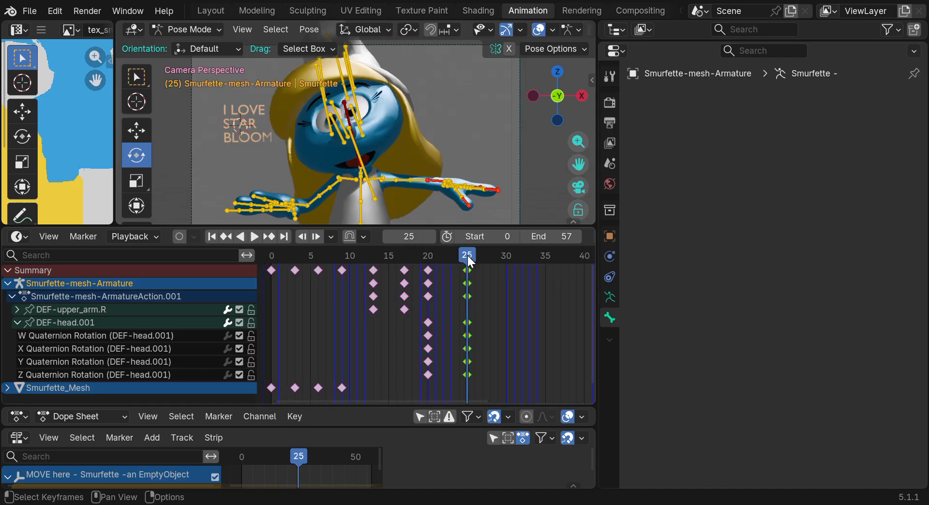
{"action": "left_click_drag", "start_coordinate": [549, 236], "coordinate": [544, 237]}
{"action": "type", "text": "2"}
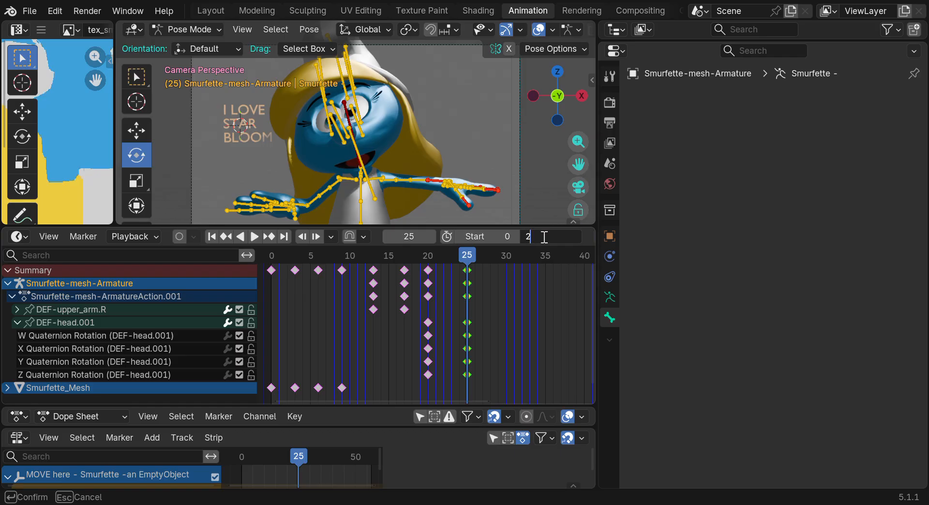
{"action": "type", "text": "5"}
{"action": "key", "text": "Return"}
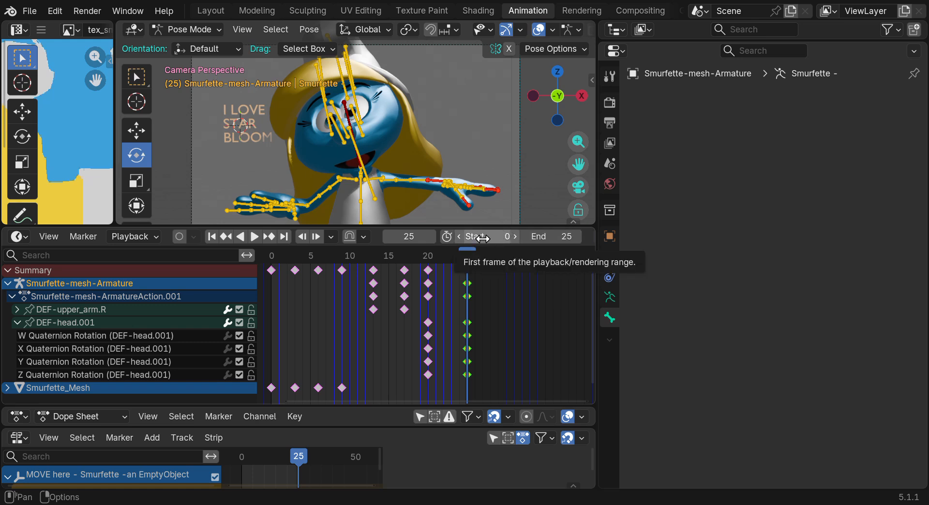
Play the shortened animation, stop it and return the playhead to frame 25
{"action": "key", "text": "space"}
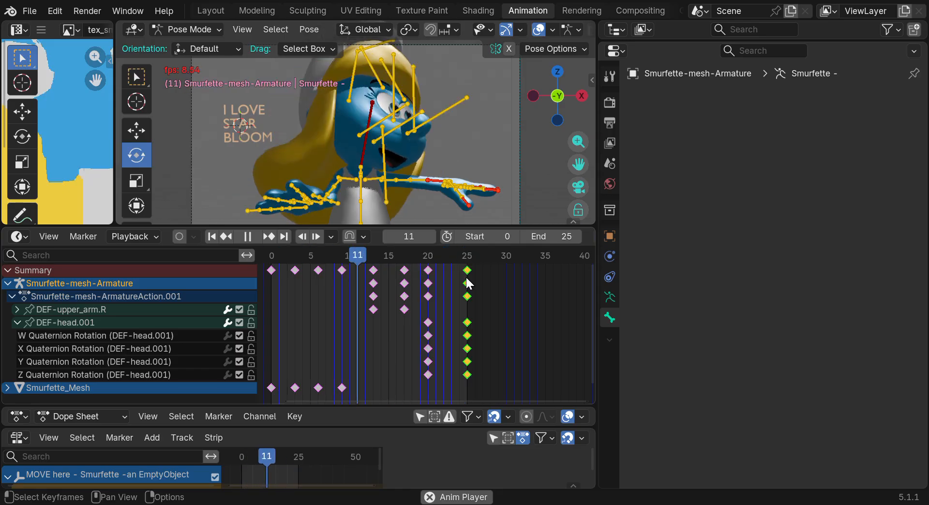
{"action": "key", "text": "space"}
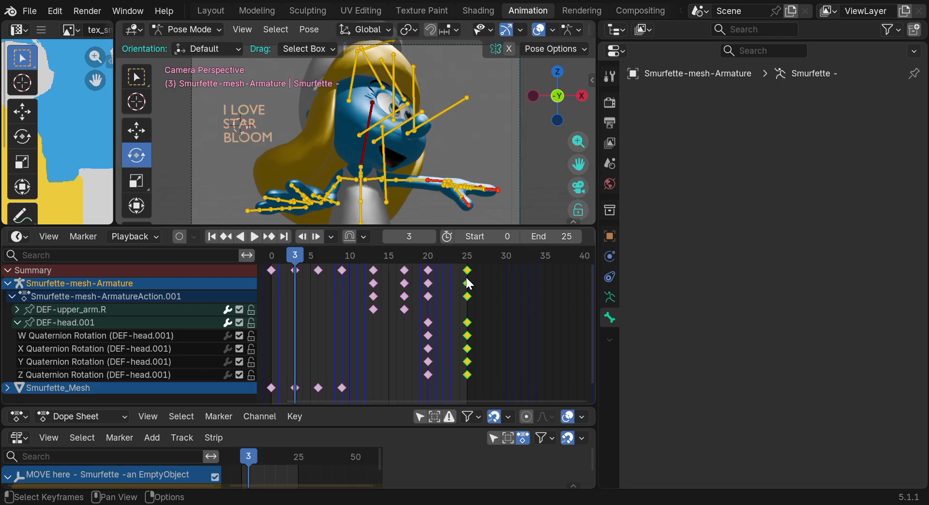
{"action": "left_click_drag", "start_coordinate": [303, 256], "coordinate": [468, 271]}
Enlarge the 3D viewport over the timeline and keep the camera view framing the pose
{"action": "left_click_drag", "start_coordinate": [490, 226], "coordinate": [493, 322]}
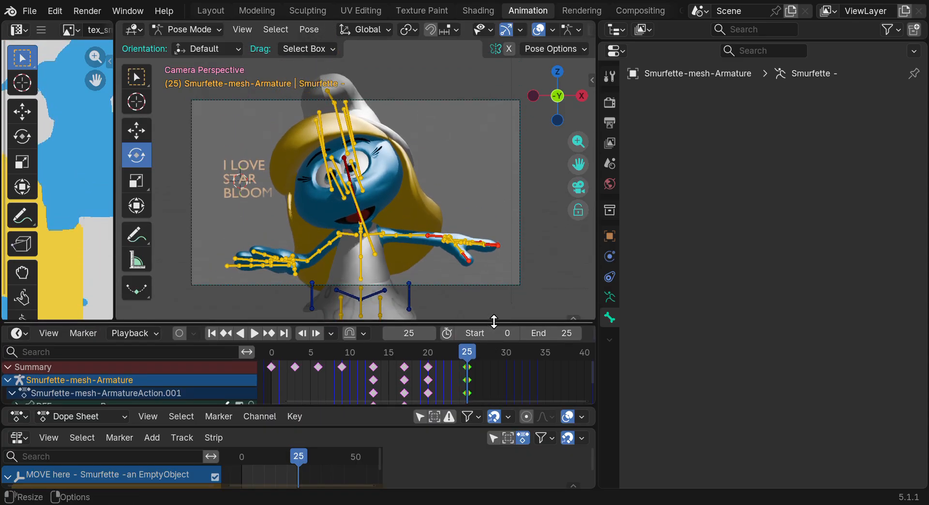
{"action": "left_click", "coordinate": [579, 188]}
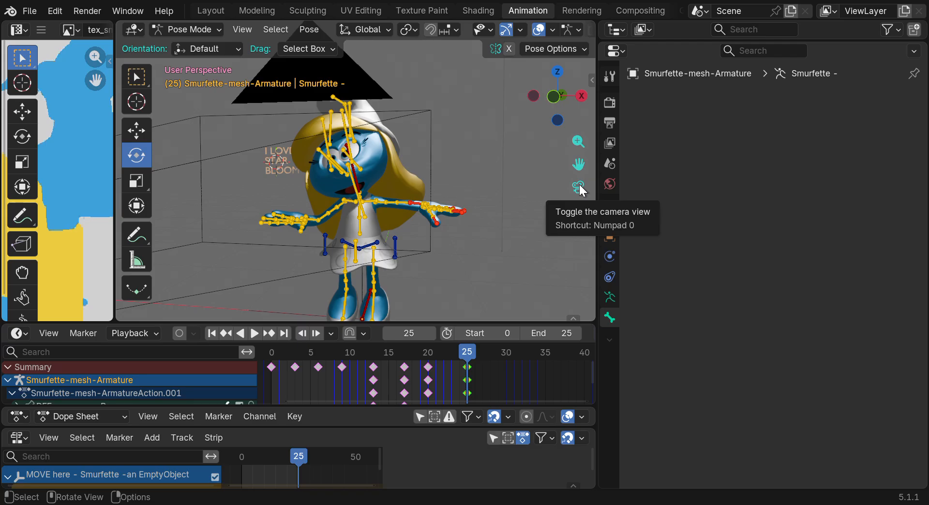
{"action": "left_click", "coordinate": [580, 187]}
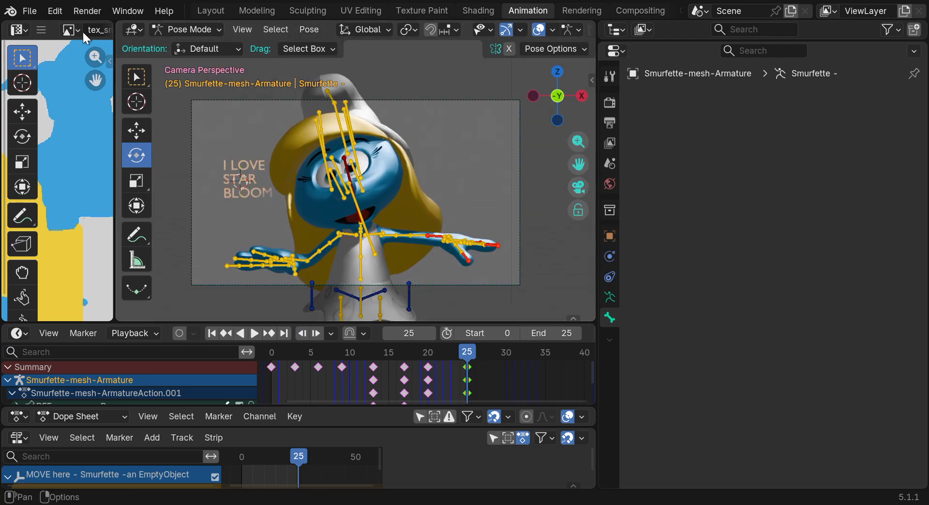
Switch the render result to Slot 1 and render frame 25 as a still image
{"action": "left_click", "coordinate": [83, 11]}
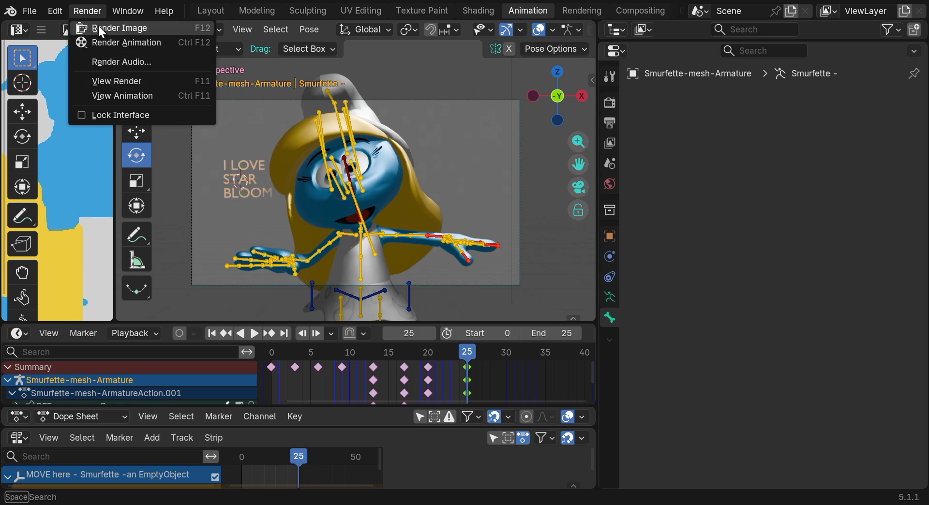
{"action": "left_click", "coordinate": [116, 82]}
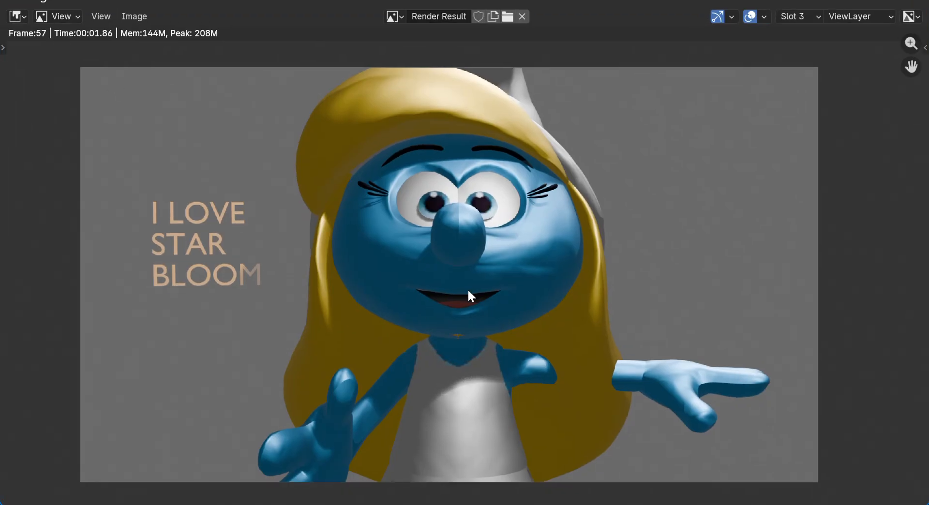
{"action": "left_click", "coordinate": [803, 18]}
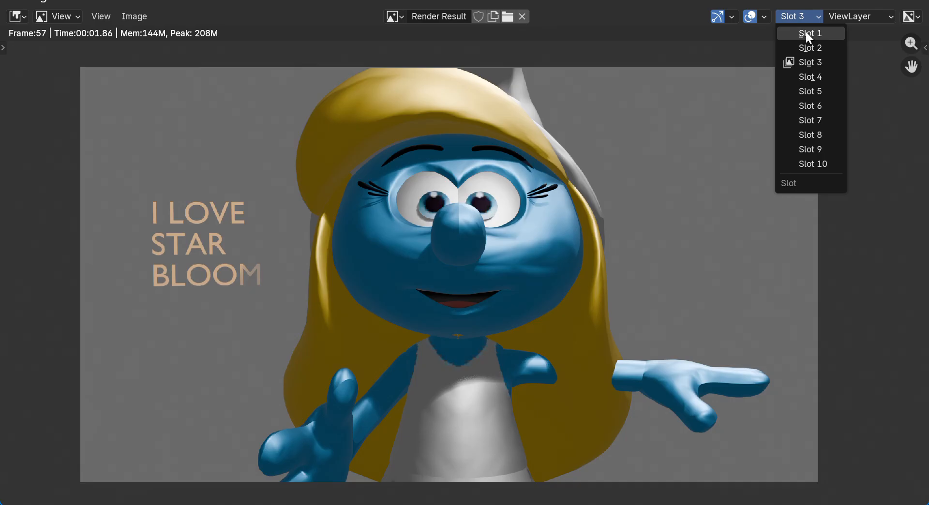
{"action": "left_click", "coordinate": [807, 33]}
{"action": "key", "text": "Escape"}
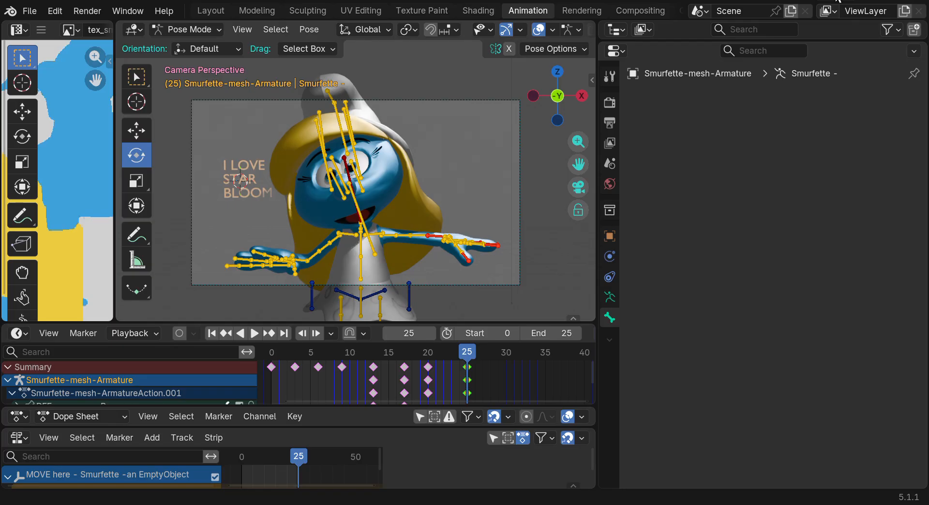
{"action": "left_click", "coordinate": [88, 11]}
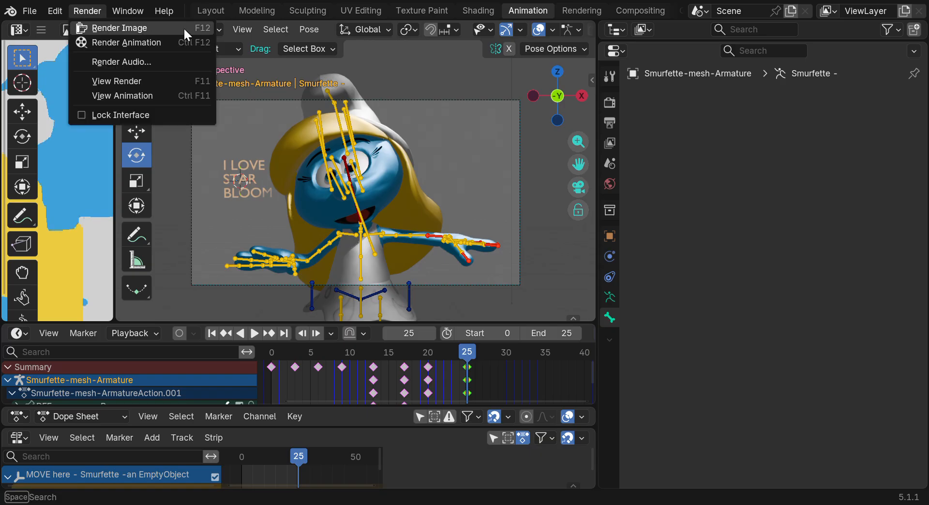
{"action": "left_click", "coordinate": [122, 28]}
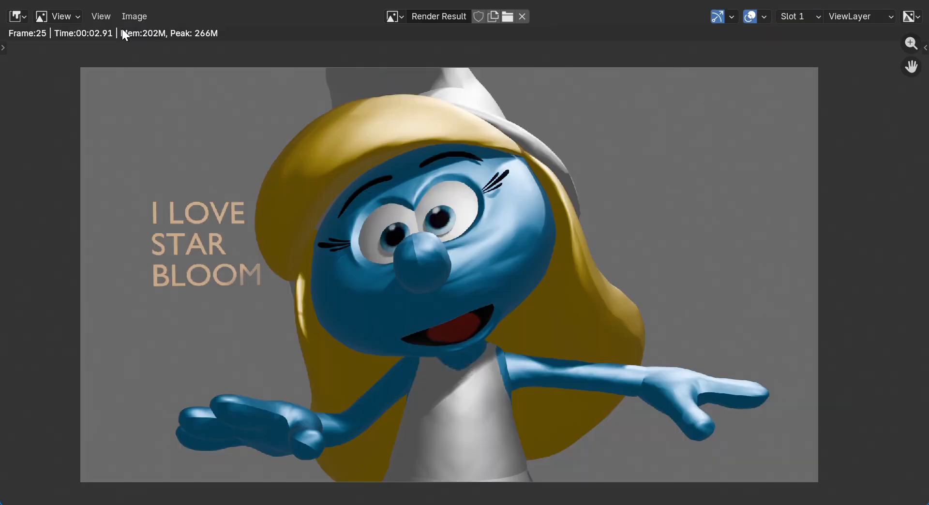
Save the rendered image as my-first-render-smurf1.png in the smurfette renders folder and close the render window
{"action": "left_click", "coordinate": [808, 18]}
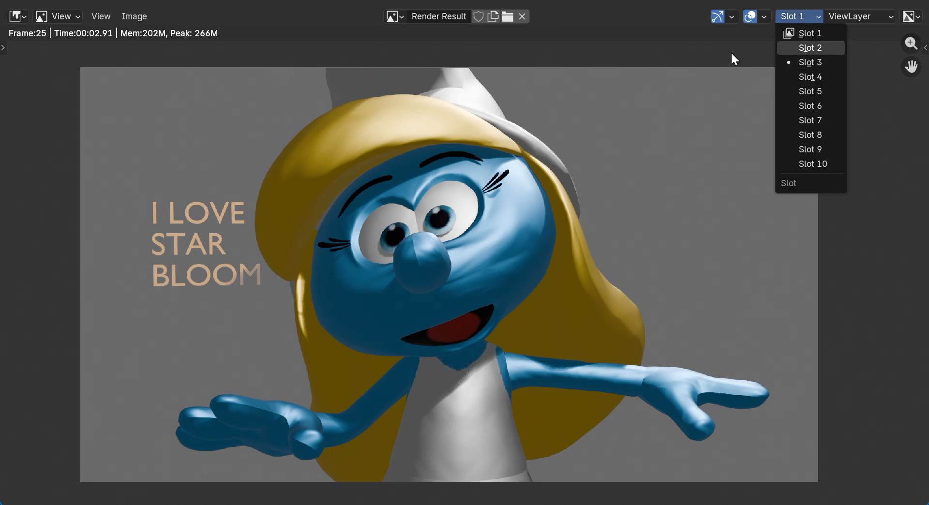
{"action": "left_click", "coordinate": [134, 17]}
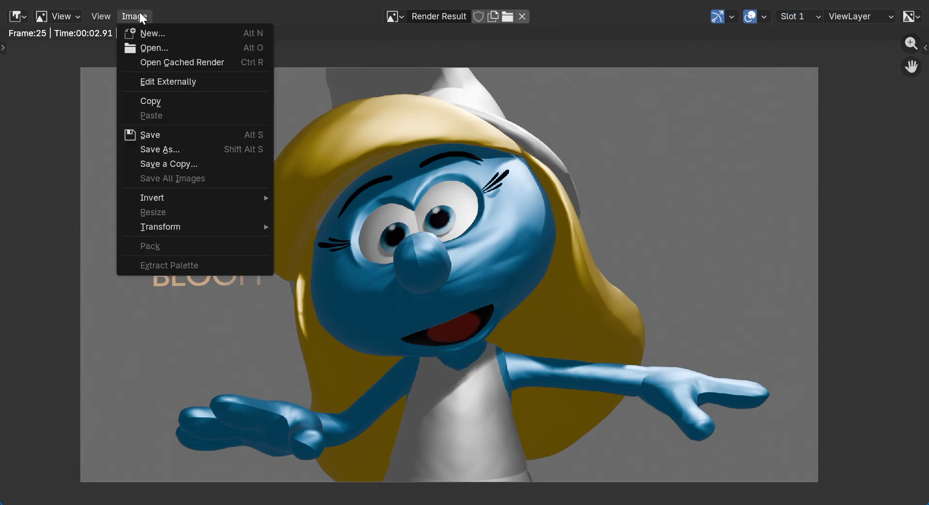
{"action": "left_click", "coordinate": [150, 149]}
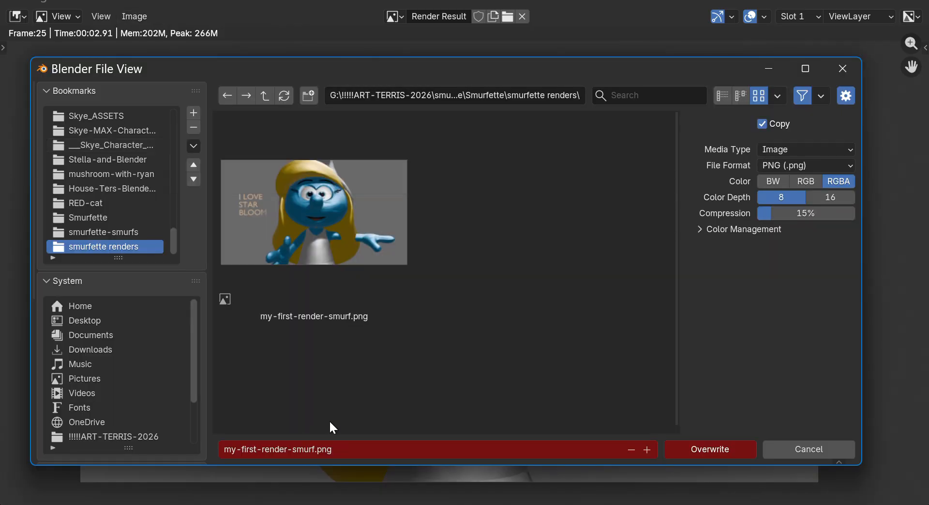
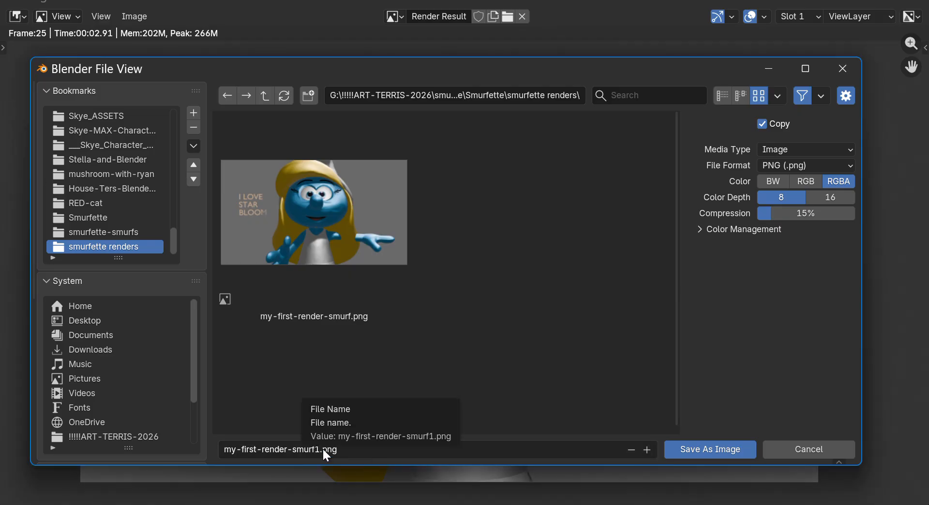
{"action": "left_click", "coordinate": [700, 450]}
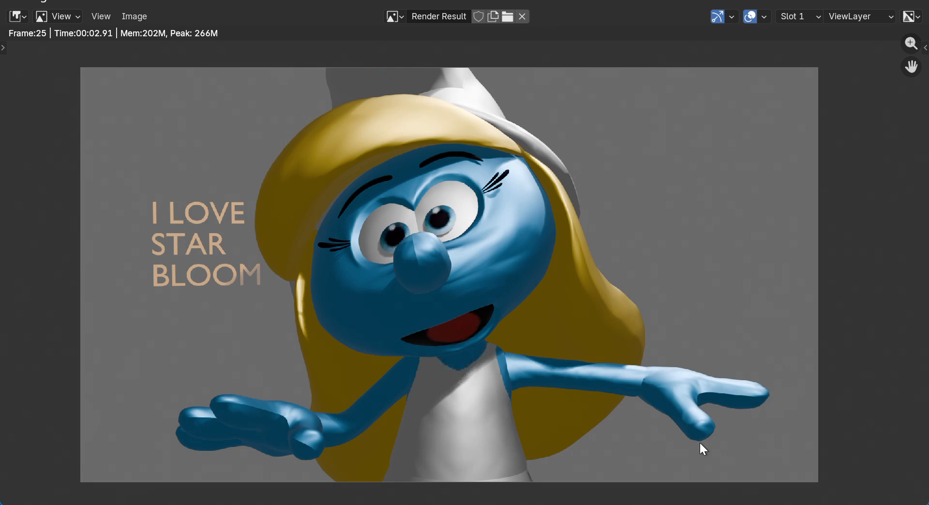
{"action": "left_click", "coordinate": [840, 2]}
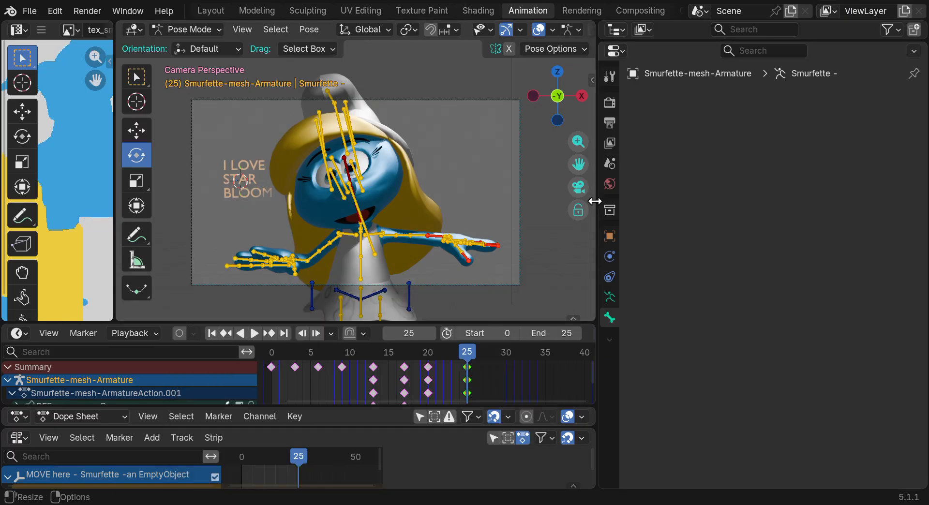
Widen the 3D viewport over the properties area and inspect the character and camera from outside the camera view
{"action": "left_click_drag", "start_coordinate": [597, 201], "coordinate": [788, 207]}
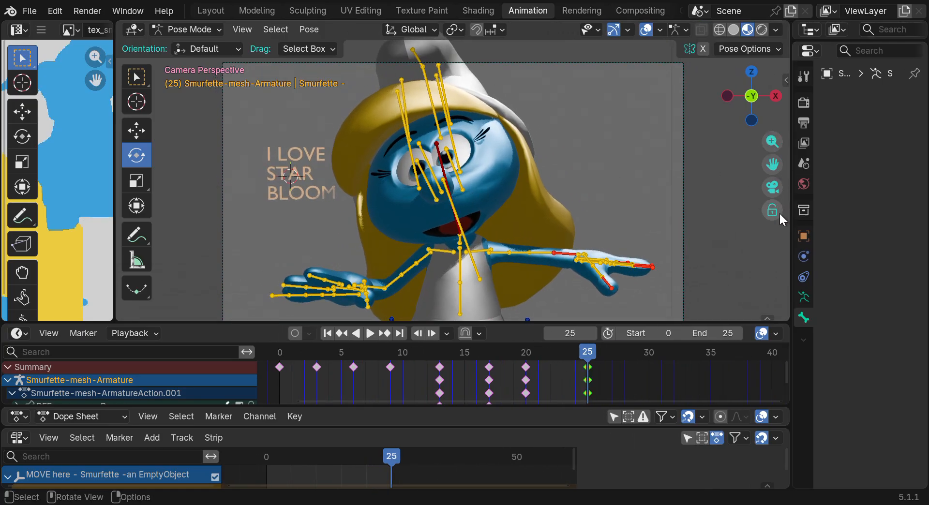
{"action": "left_click_drag", "start_coordinate": [773, 142], "coordinate": [773, 196]}
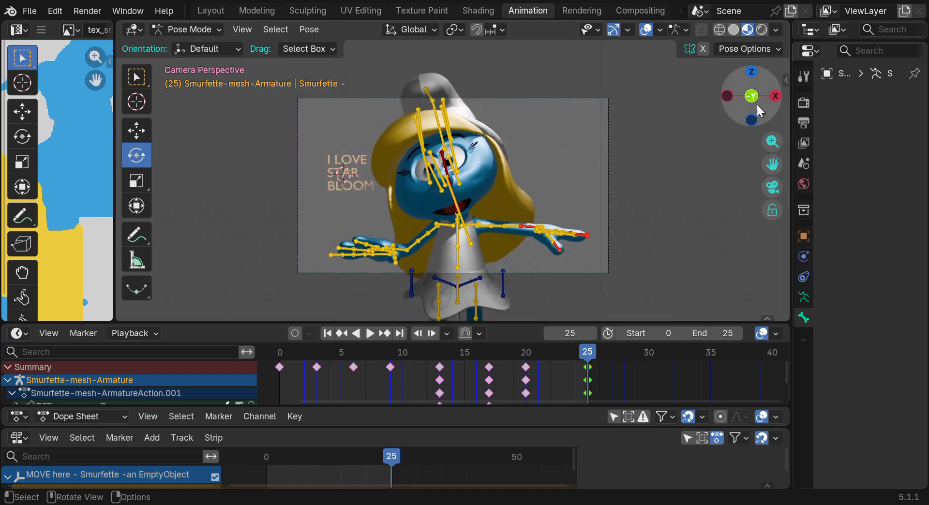
{"action": "mouse_move", "coordinate": [773, 142]}
{"action": "left_mouse_down"}
{"action": "mouse_move", "coordinate": [773, 107]}
{"action": "mouse_move", "coordinate": [773, 164]}
{"action": "mouse_move", "coordinate": [773, 97]}
{"action": "mouse_move", "coordinate": [773, 169]}
{"action": "mouse_move", "coordinate": [773, 159]}
{"action": "left_mouse_up"}
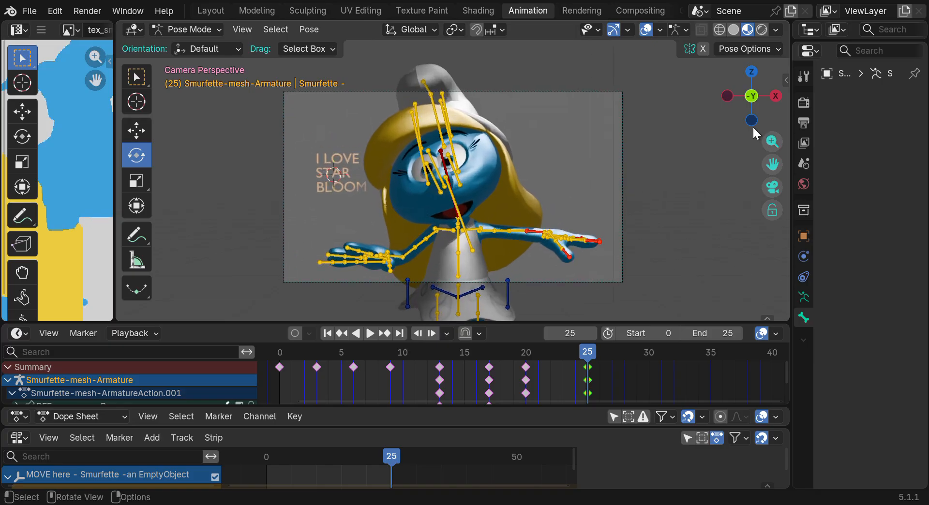
{"action": "left_click_drag", "start_coordinate": [755, 97], "coordinate": [765, 126]}
{"action": "left_click", "coordinate": [773, 188]}
{"action": "left_click_drag", "start_coordinate": [773, 142], "coordinate": [769, 160]}
{"action": "mouse_move", "coordinate": [753, 104]}
{"action": "left_mouse_down"}
{"action": "mouse_move", "coordinate": [696, 98]}
{"action": "mouse_move", "coordinate": [751, 116]}
{"action": "left_mouse_up"}
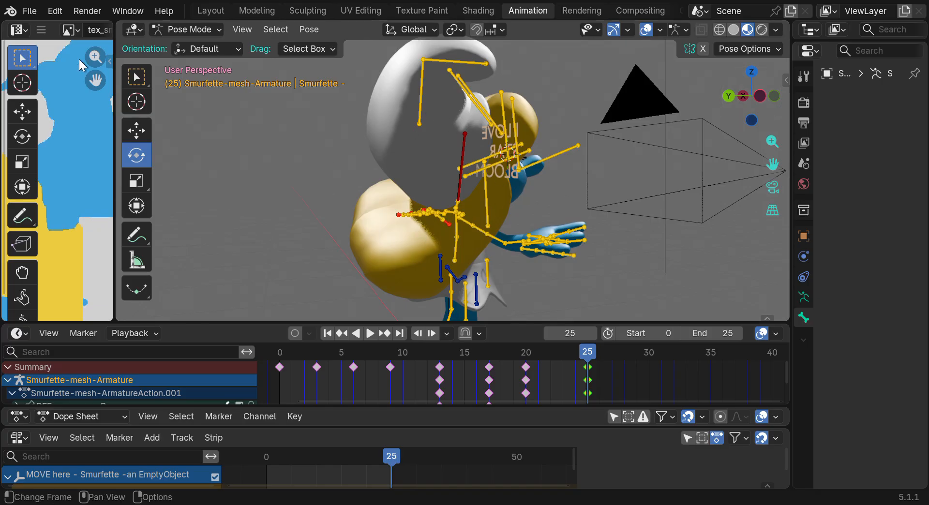
Reopen the last render, switch the render result to Slot 2 and return to the main window
{"action": "left_click", "coordinate": [90, 17]}
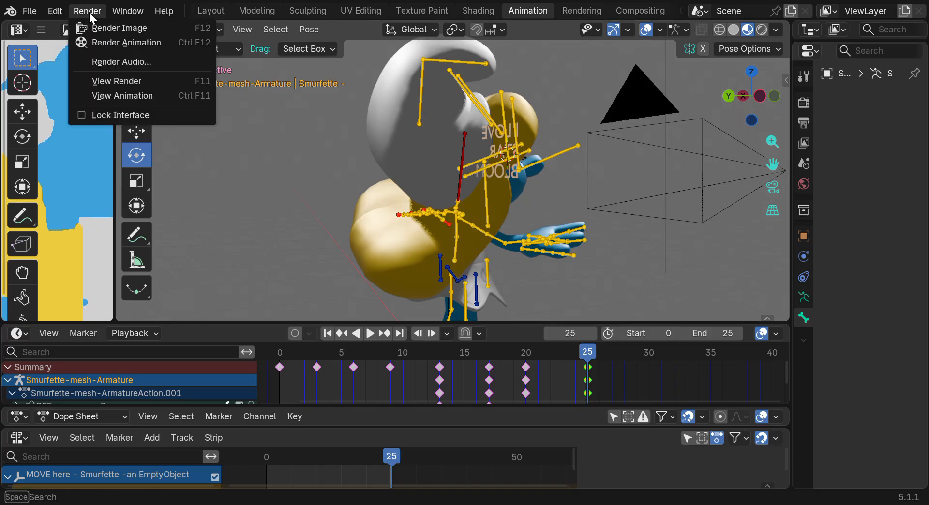
{"action": "left_click", "coordinate": [102, 80]}
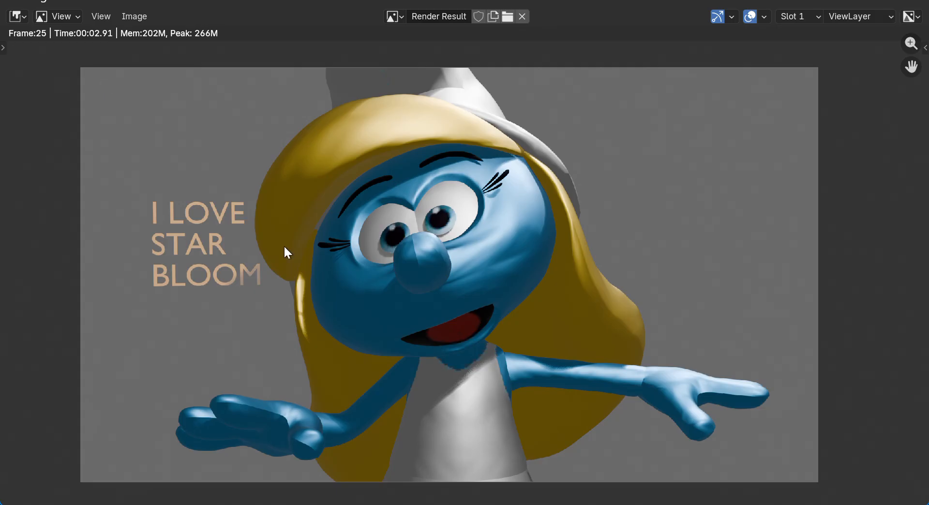
{"action": "left_click", "coordinate": [795, 16]}
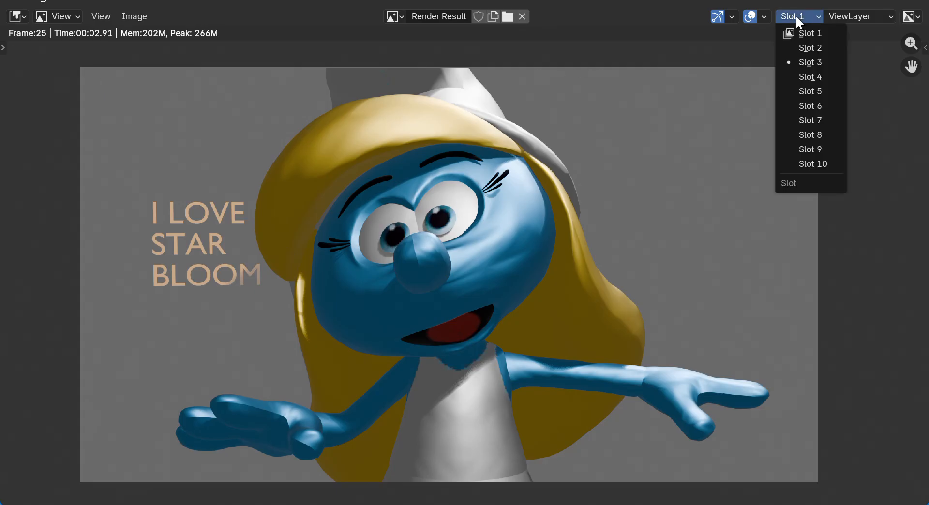
{"action": "left_click", "coordinate": [803, 47]}
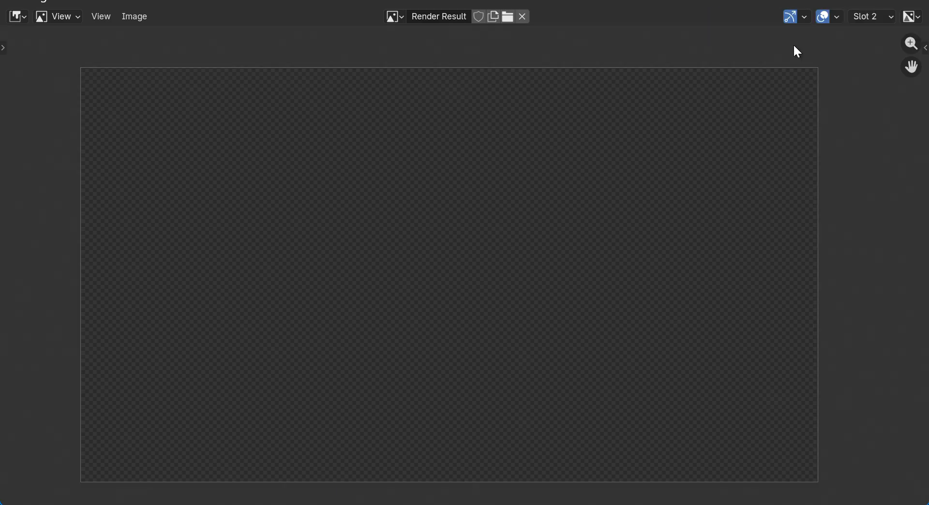
{"action": "left_click", "coordinate": [839, 2]}
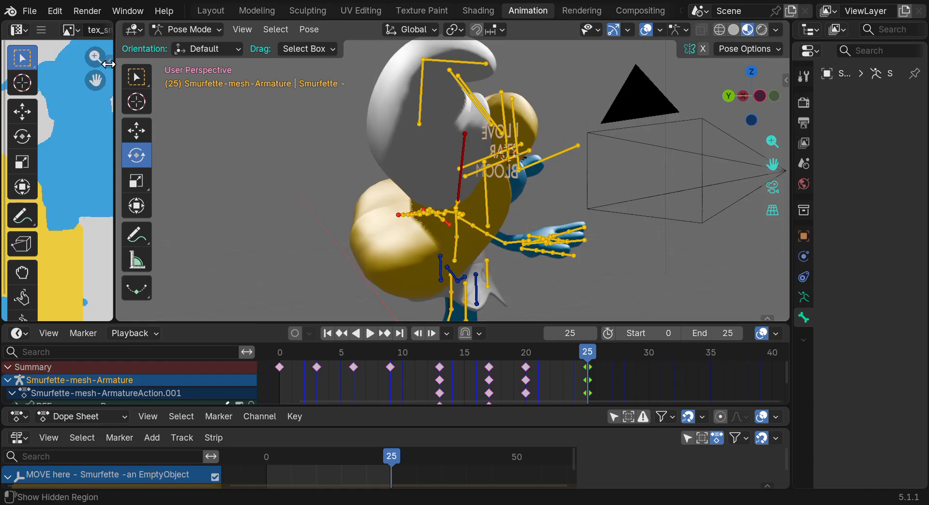
{"action": "left_click", "coordinate": [91, 13]}
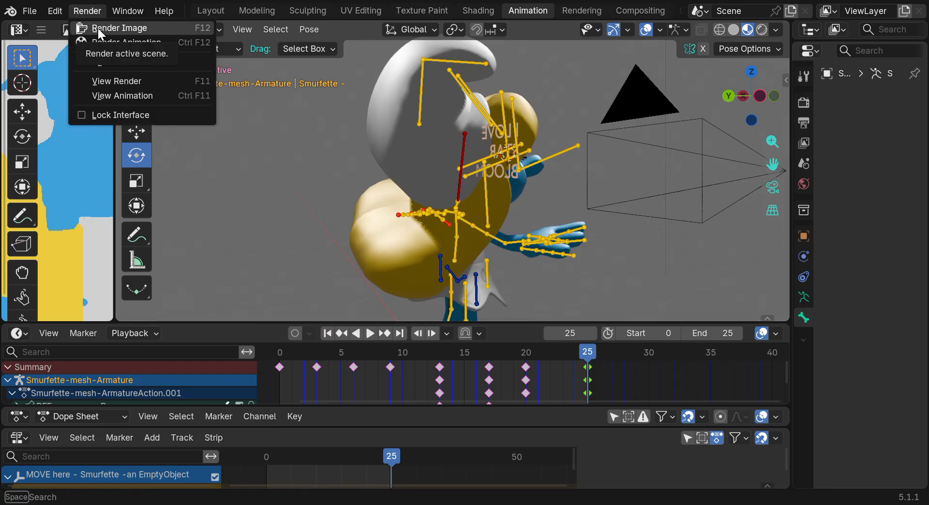
{"action": "left_click", "coordinate": [98, 28]}
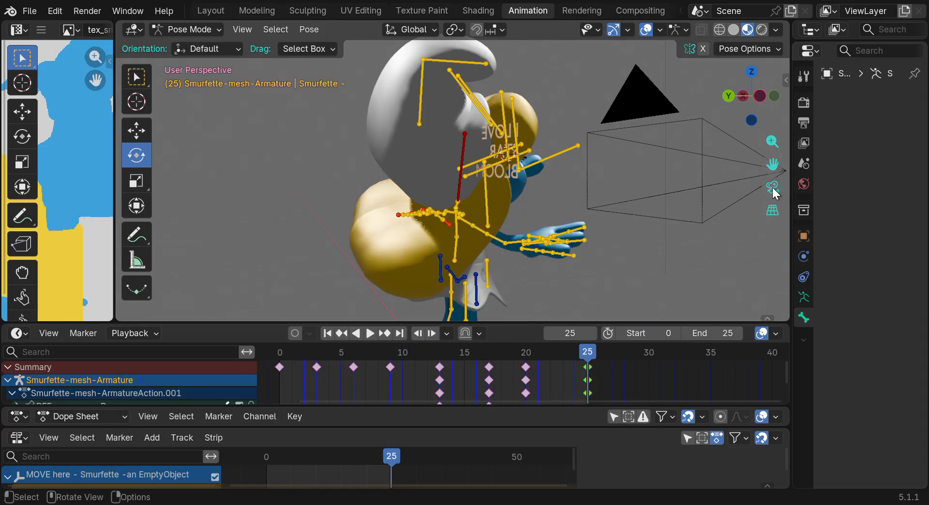
Switch from Pose Mode to Object Mode and select the camera in front of the character
{"action": "left_click", "coordinate": [773, 188]}
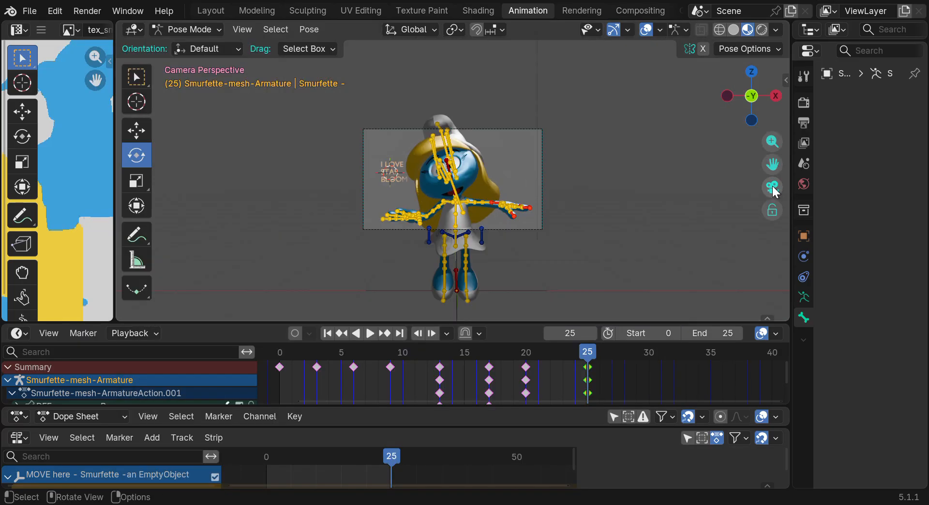
{"action": "left_click", "coordinate": [773, 187]}
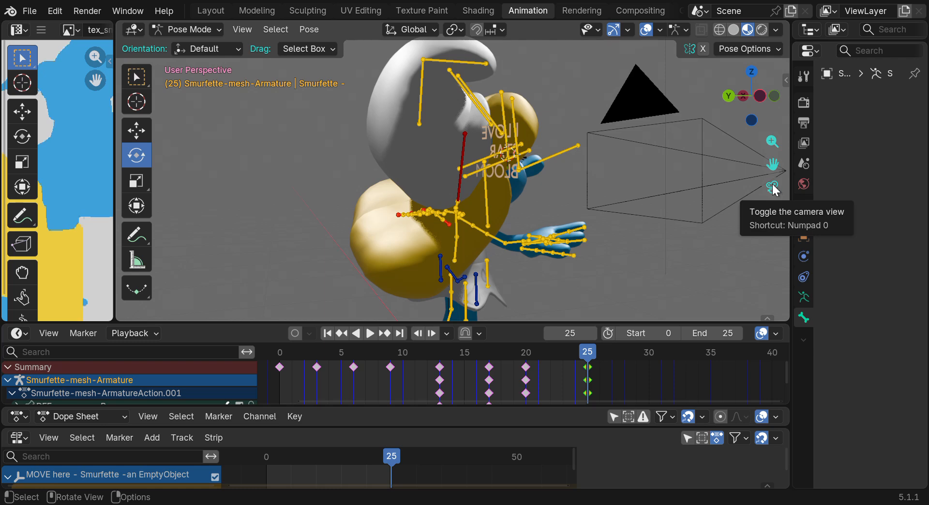
{"action": "left_click_drag", "start_coordinate": [759, 107], "coordinate": [727, 104]}
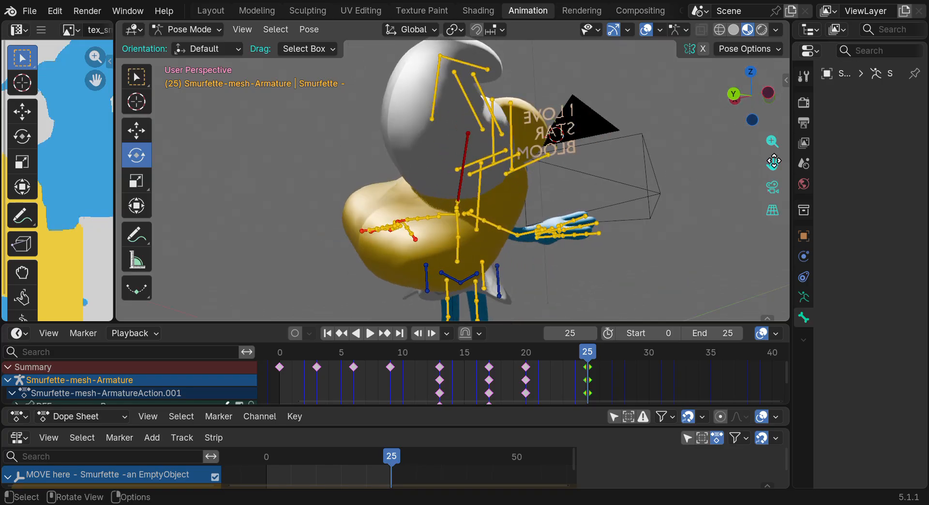
{"action": "scroll", "coordinate": [756, 118], "scroll_direction": "down", "scroll_amount": 3}
{"action": "left_click_drag", "start_coordinate": [773, 168], "coordinate": [753, 128]}
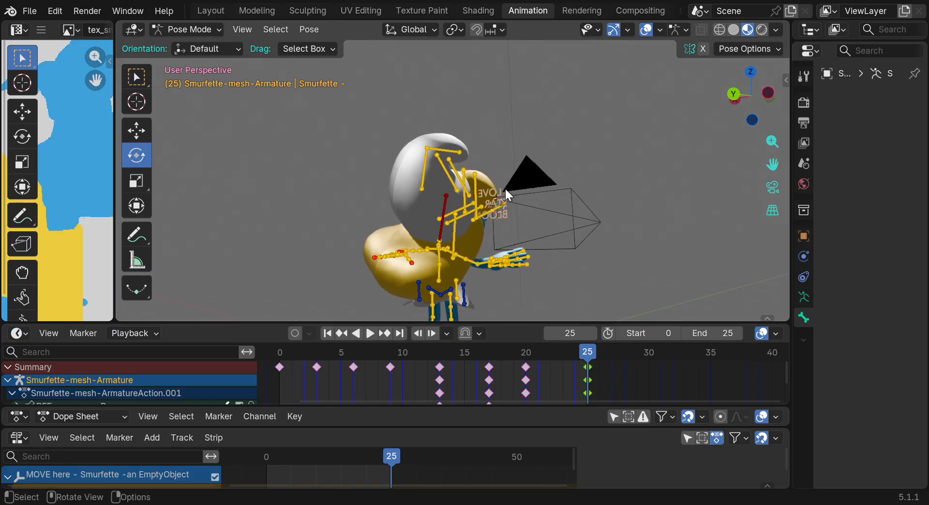
{"action": "left_click", "coordinate": [192, 29]}
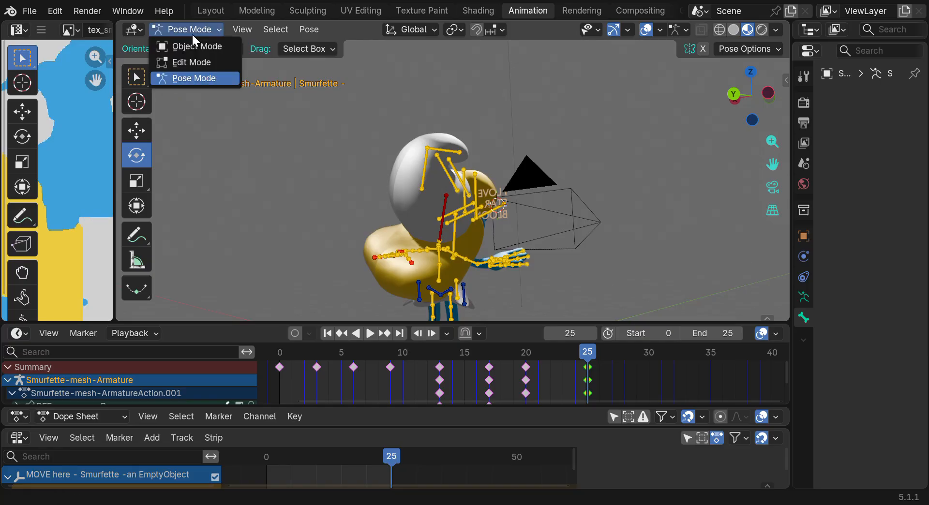
{"action": "left_click", "coordinate": [193, 47]}
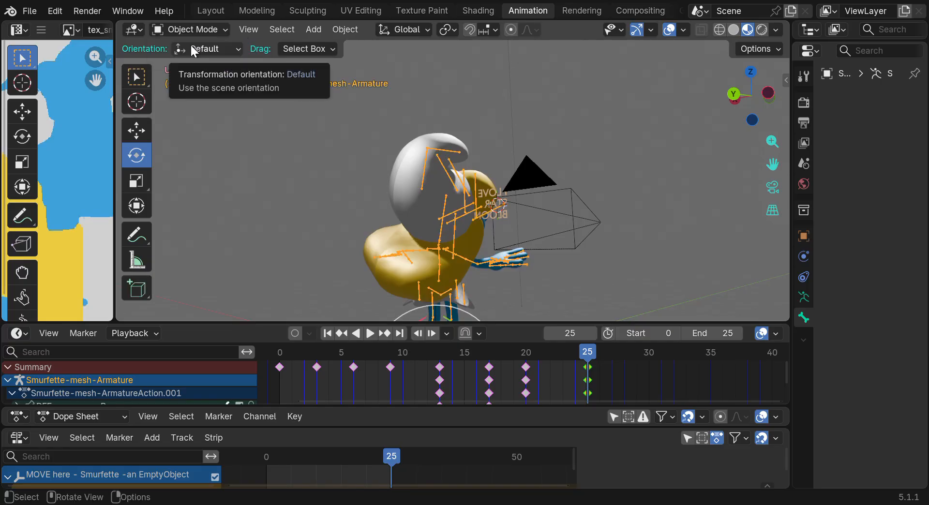
{"action": "left_click", "coordinate": [536, 181]}
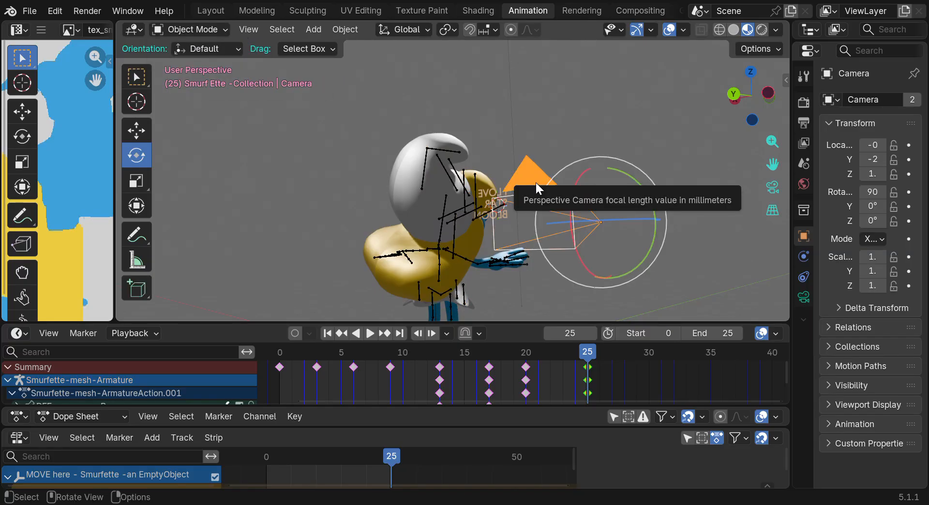
Raise the camera along Z to well above the character's head and render frame 25
{"action": "left_click", "coordinate": [138, 137]}
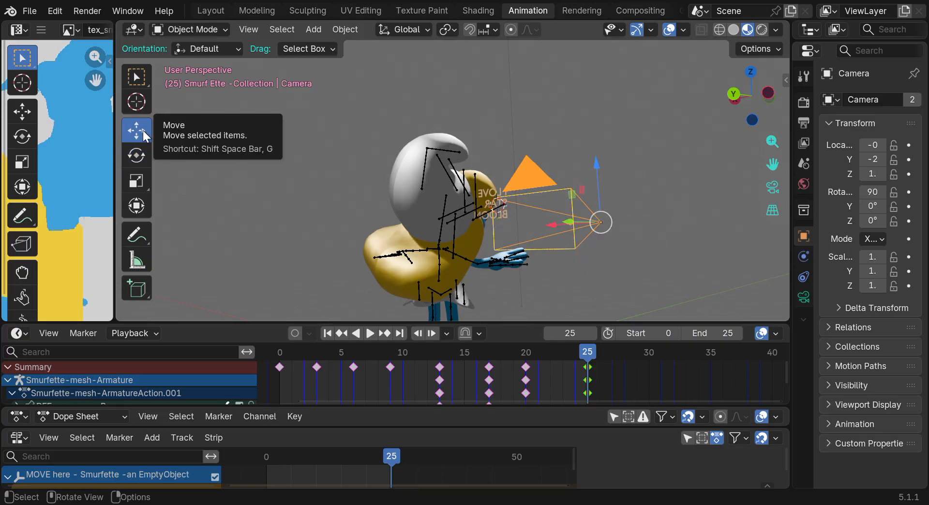
{"action": "left_click_drag", "start_coordinate": [596, 172], "coordinate": [583, 68]}
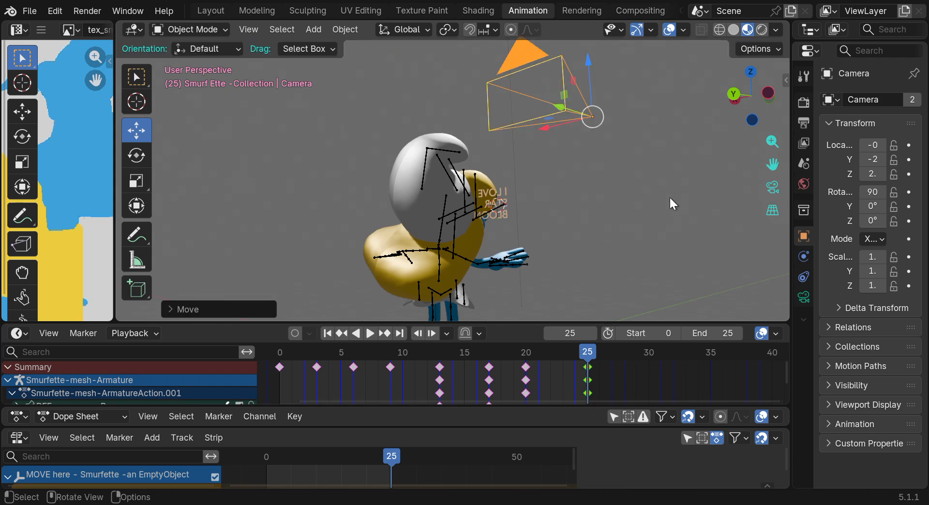
{"action": "left_click", "coordinate": [92, 11]}
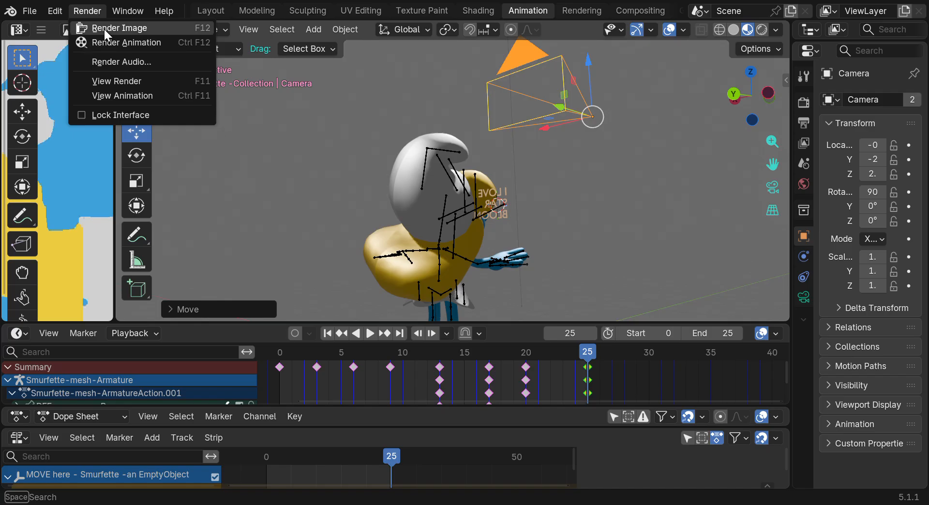
{"action": "left_click", "coordinate": [103, 28]}
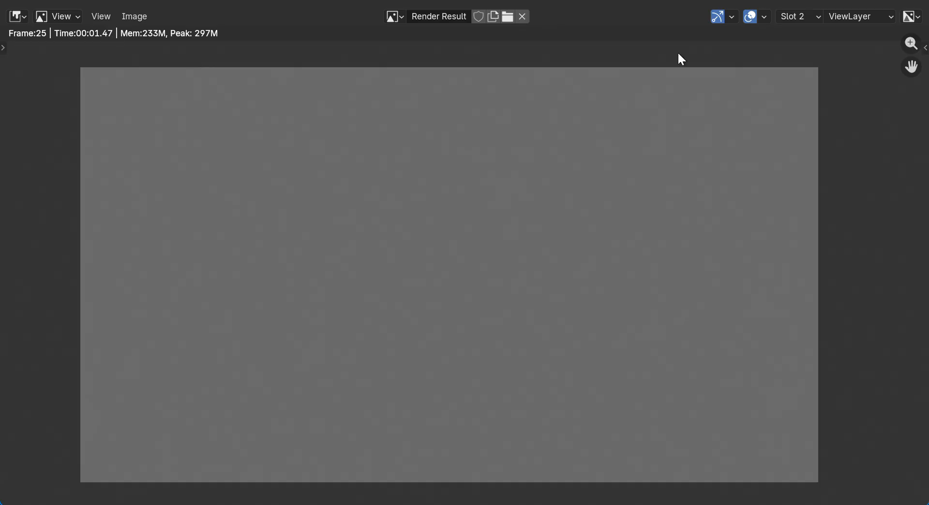
{"action": "left_click", "coordinate": [839, 1]}
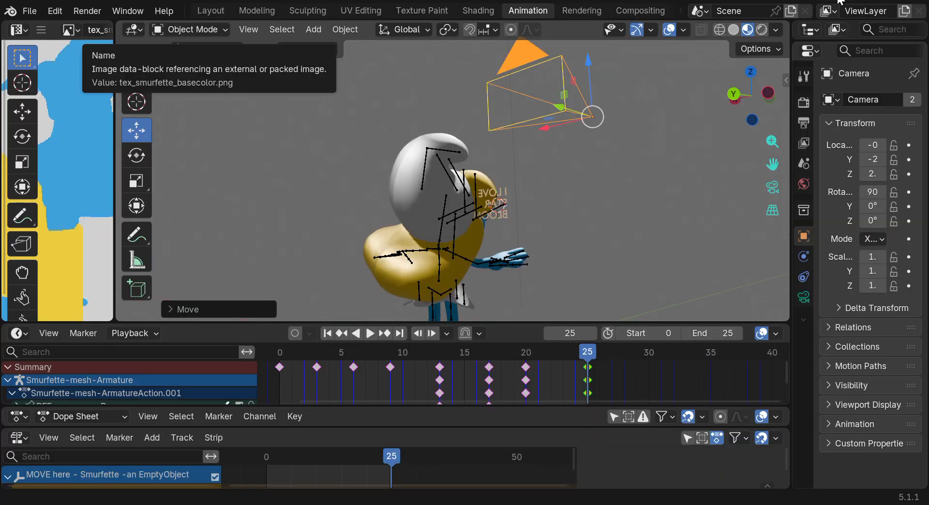
Lower the camera partway along Z towards the character's head height and render frame 25 again
{"action": "left_click_drag", "start_coordinate": [584, 56], "coordinate": [582, 106]}
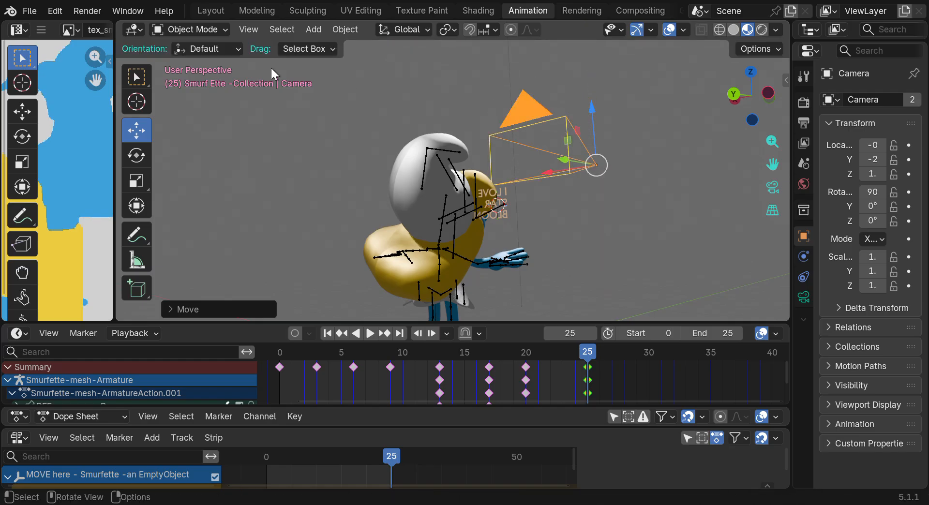
{"action": "left_click", "coordinate": [95, 12]}
{"action": "left_click", "coordinate": [105, 25]}
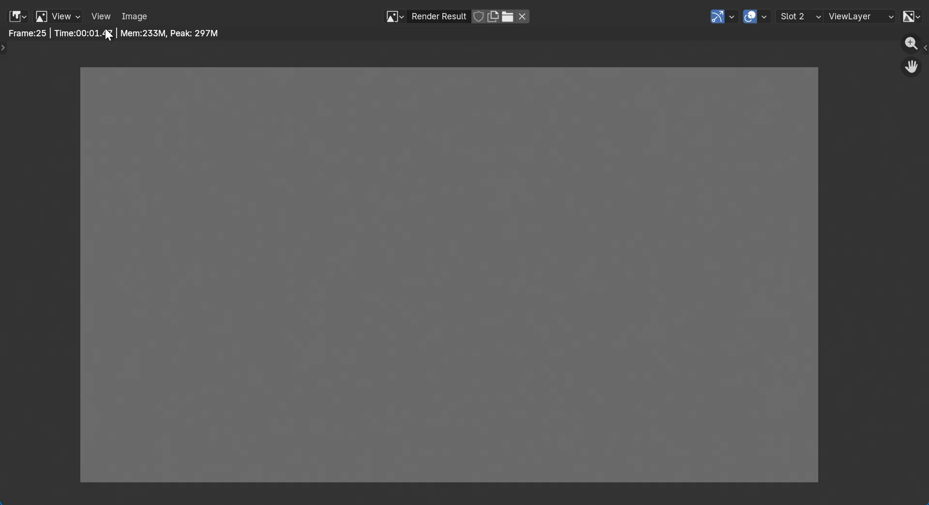
{"action": "left_click", "coordinate": [837, 1]}
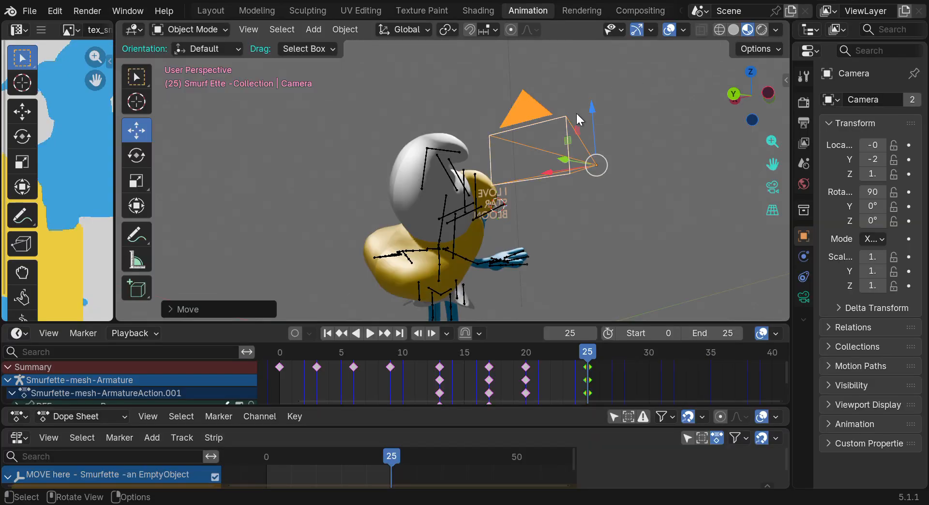
Lower the camera in front of the character until its frame covers the body from the arms down to the feet
{"action": "left_click_drag", "start_coordinate": [586, 105], "coordinate": [590, 173]}
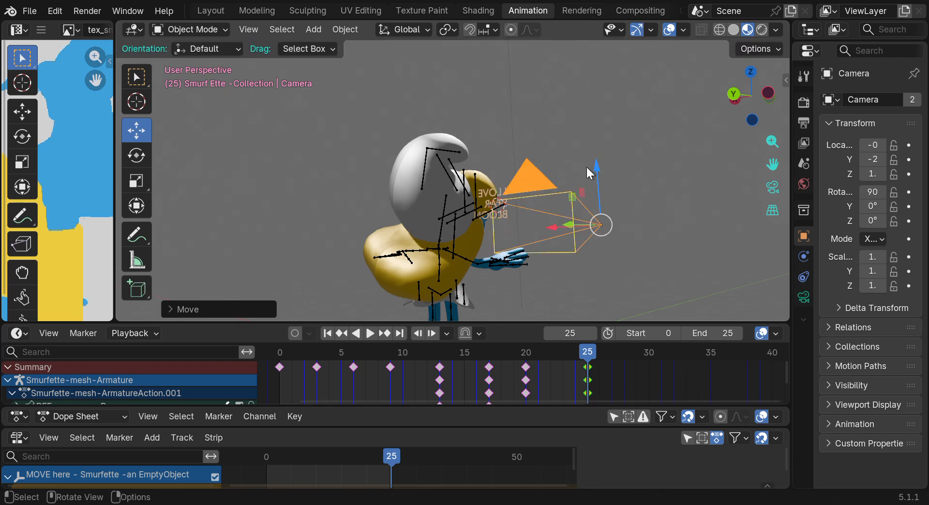
{"action": "left_click", "coordinate": [773, 187]}
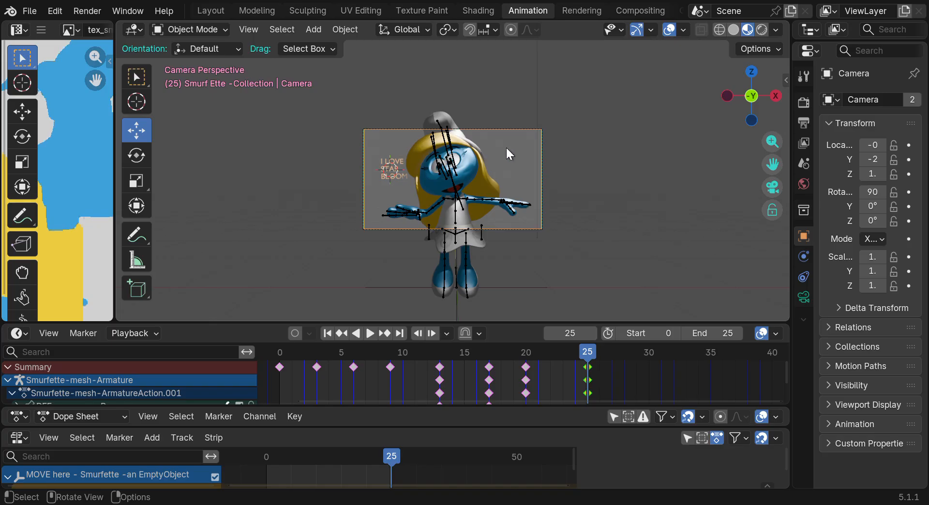
{"action": "key", "text": "g"}
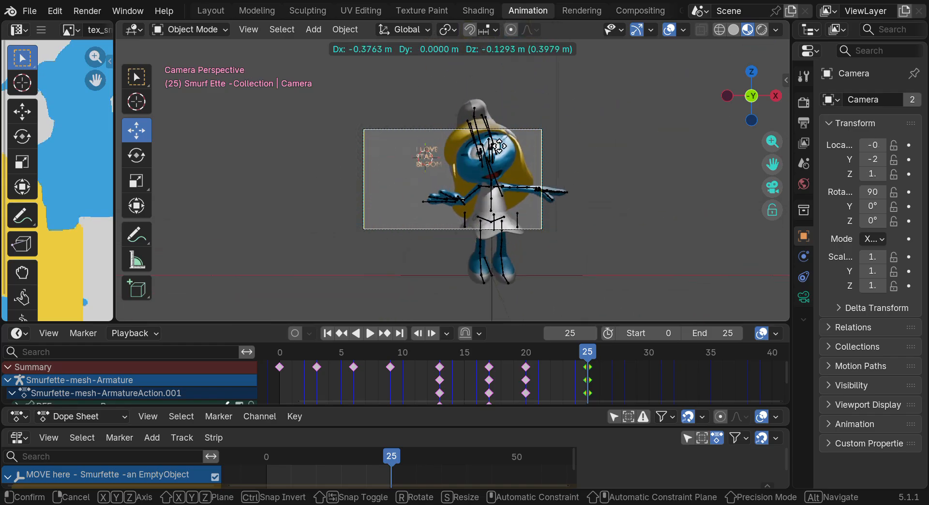
{"action": "left_click", "coordinate": [515, 170]}
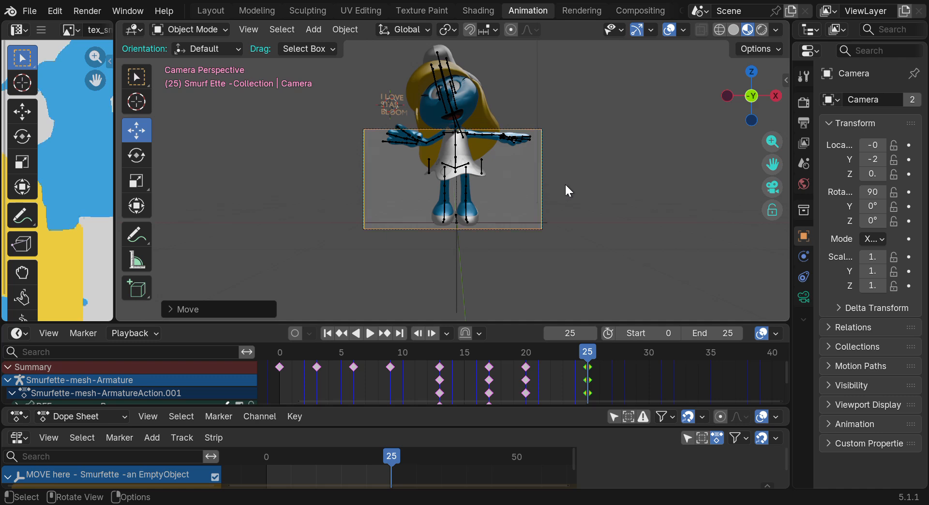
Render frame 25 from the lowered camera, view the lower-body image and return to the main window
{"action": "scroll", "coordinate": [527, 181], "scroll_direction": "up", "scroll_amount": 2}
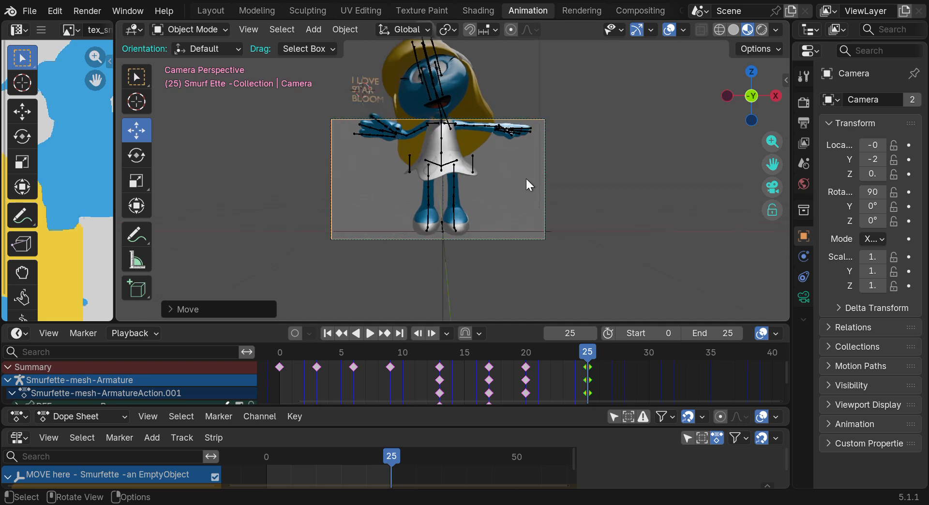
{"action": "scroll", "coordinate": [429, 176], "scroll_direction": "up", "scroll_amount": 4}
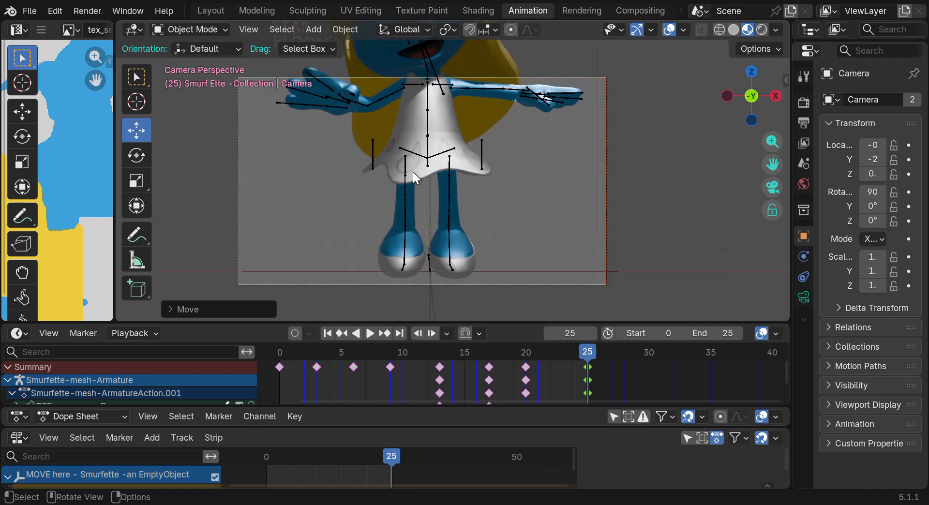
{"action": "scroll", "coordinate": [350, 161], "scroll_direction": "down", "scroll_amount": 1}
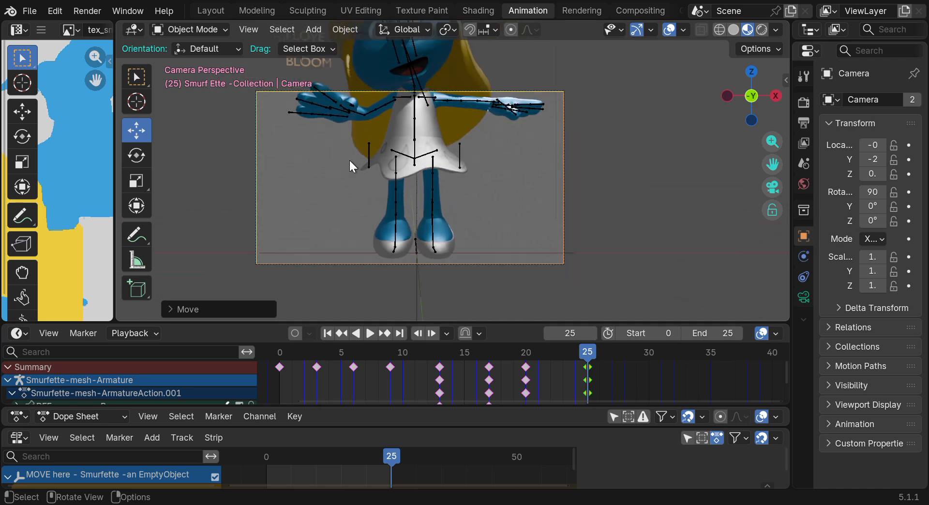
{"action": "scroll", "coordinate": [350, 159], "scroll_direction": "up", "scroll_amount": 2}
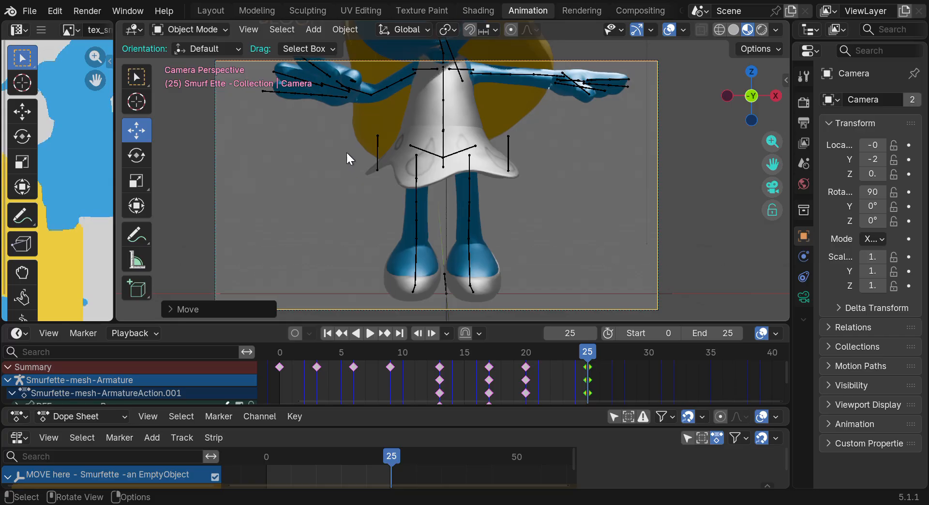
{"action": "left_click", "coordinate": [81, 11]}
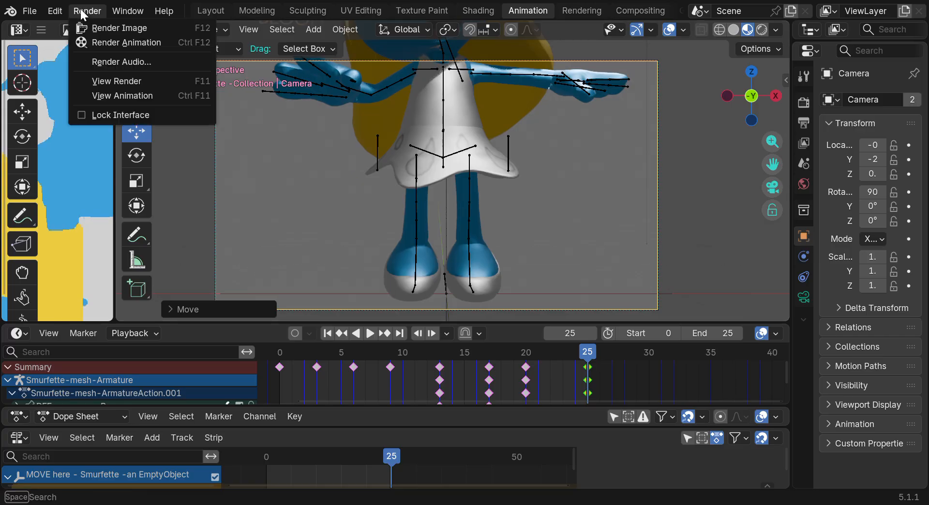
{"action": "left_click", "coordinate": [107, 27]}
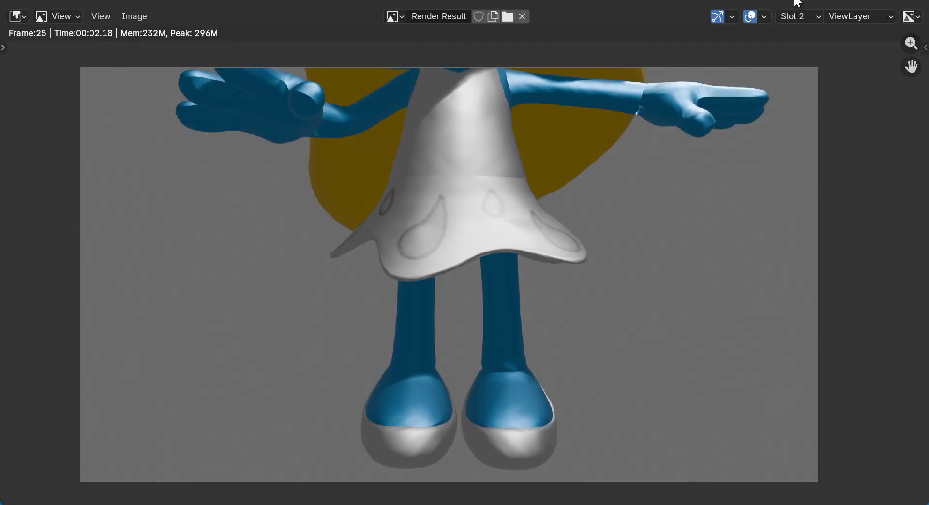
{"action": "key", "text": "alt+F11"}
{"action": "left_click", "coordinate": [717, 154]}
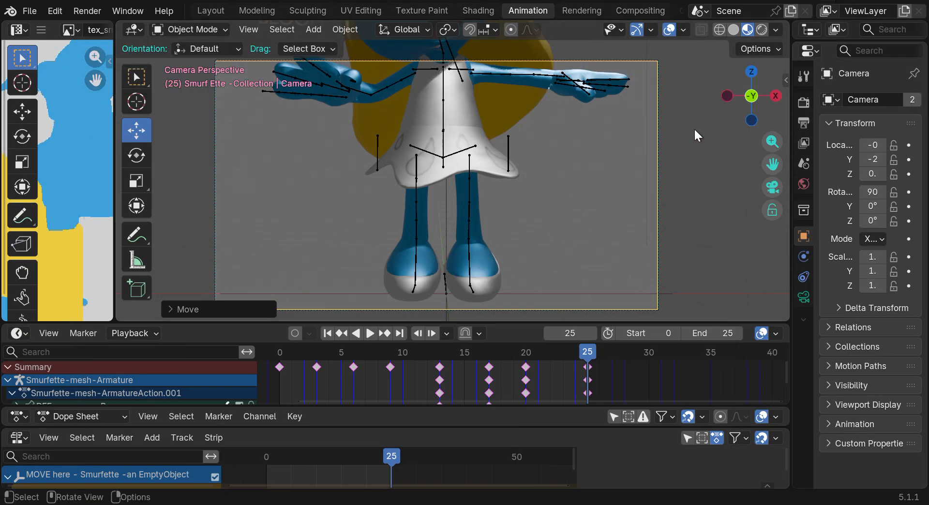
Leave the camera view and raise the camera along Z to about the character's face height
{"action": "middle_click_drag", "start_coordinate": [690, 136], "coordinate": [706, 145], "text": "shift"}
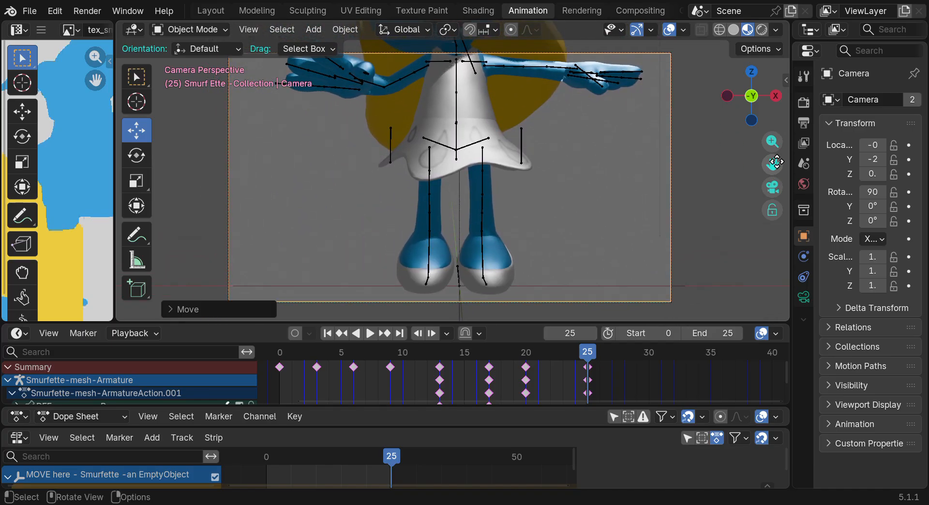
{"action": "left_click", "coordinate": [773, 188]}
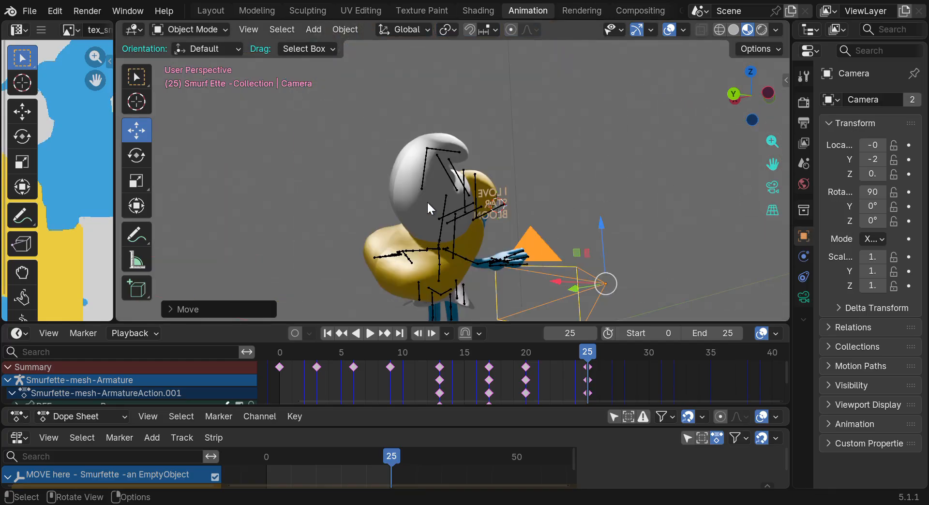
{"action": "scroll", "coordinate": [530, 211], "scroll_direction": "down", "scroll_amount": 2}
{"action": "key", "text": "g"}
{"action": "key", "text": "z"}
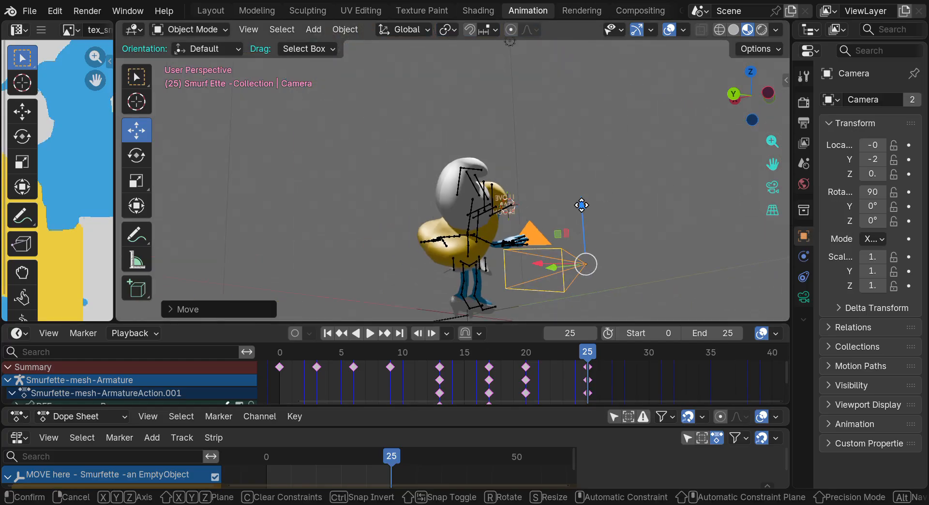
{"action": "left_click", "coordinate": [566, 132]}
{"action": "left_click_drag", "start_coordinate": [747, 86], "coordinate": [712, 99]}
{"action": "mouse_move", "coordinate": [583, 140]}
{"action": "left_mouse_down"}
{"action": "mouse_move", "coordinate": [581, 176]}
{"action": "mouse_move", "coordinate": [584, 151]}
{"action": "left_mouse_up"}
Align the camera to a full-body side view of the character and render frame 25
{"action": "left_click_drag", "start_coordinate": [744, 106], "coordinate": [925, 98]}
{"action": "left_click_drag", "start_coordinate": [771, 126], "coordinate": [764, 127]}
{"action": "left_click_drag", "start_coordinate": [770, 161], "coordinate": [808, 139]}
{"action": "left_click_drag", "start_coordinate": [751, 96], "coordinate": [768, 95]}
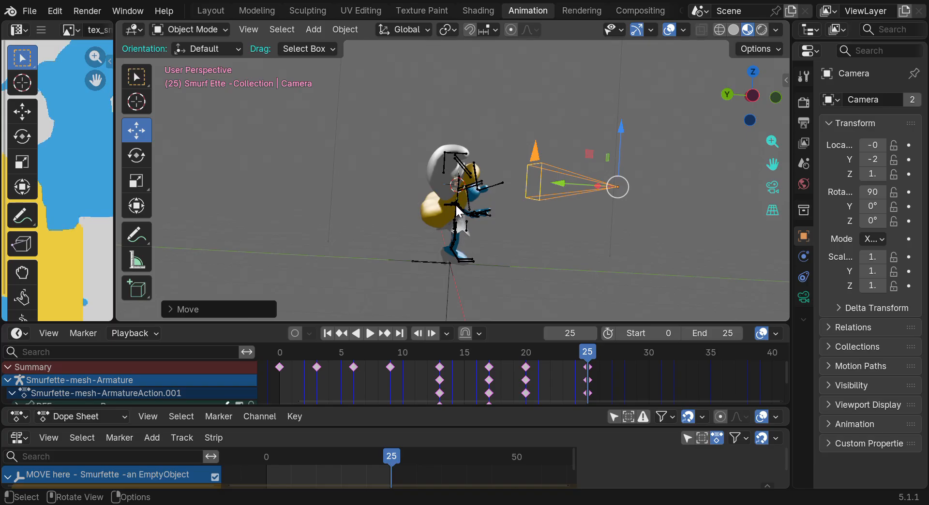
{"action": "key", "text": "ctrl+alt+KP_0"}
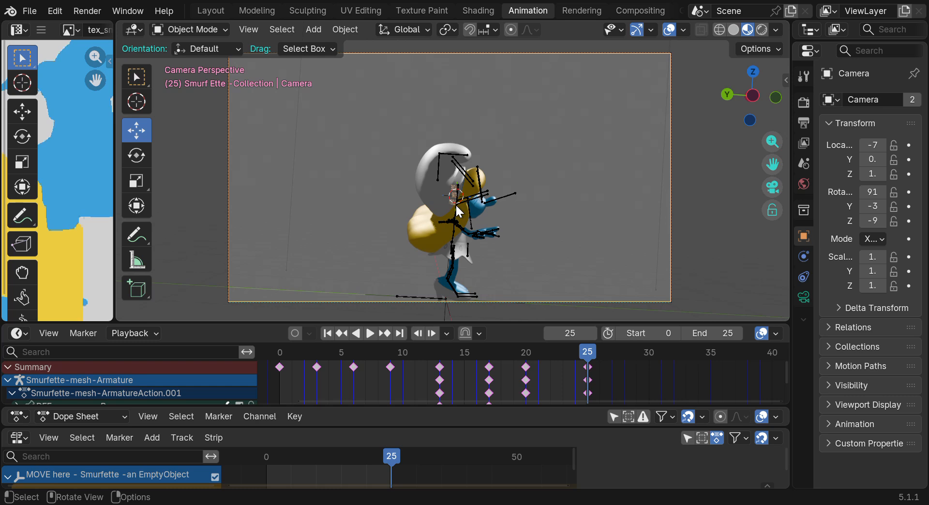
{"action": "left_click", "coordinate": [90, 10]}
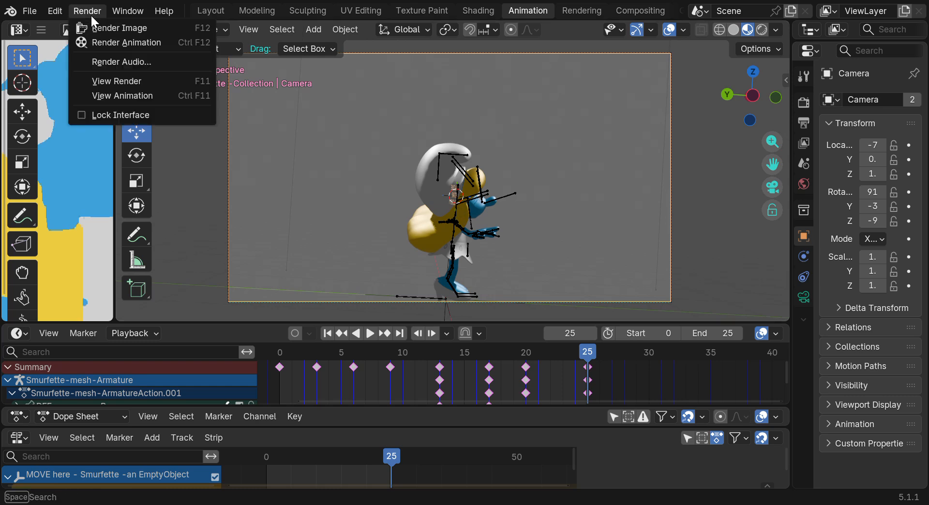
{"action": "left_click", "coordinate": [100, 24]}
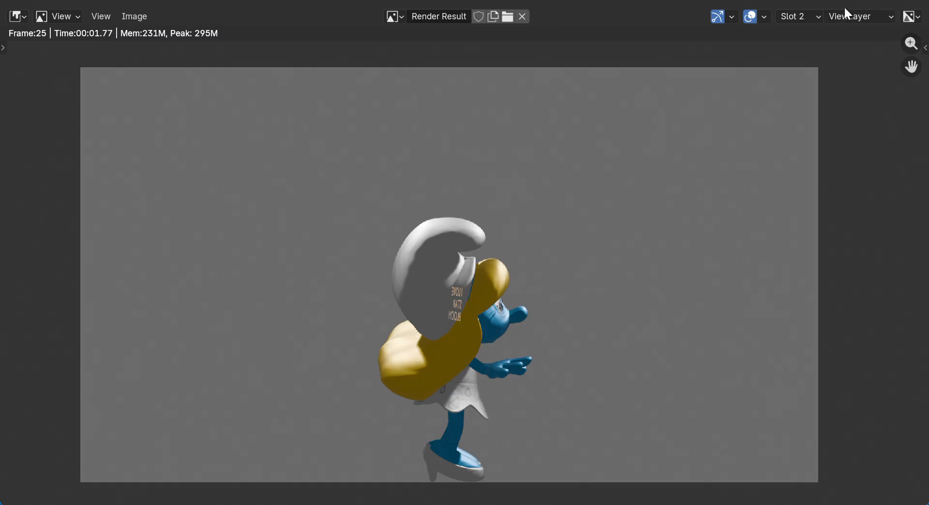
Switch the render result to Slot 5 and return to the main window
{"action": "left_click", "coordinate": [792, 13]}
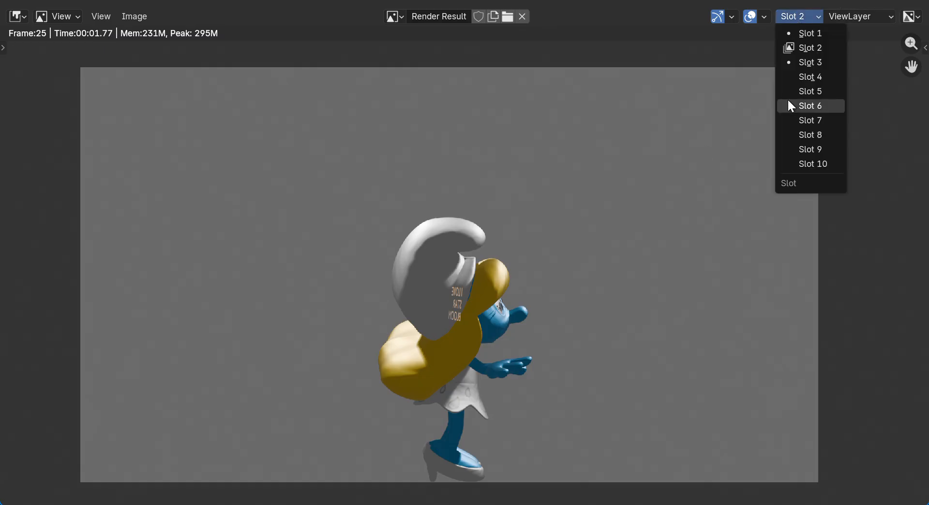
{"action": "left_click", "coordinate": [803, 90]}
{"action": "key", "text": "Escape"}
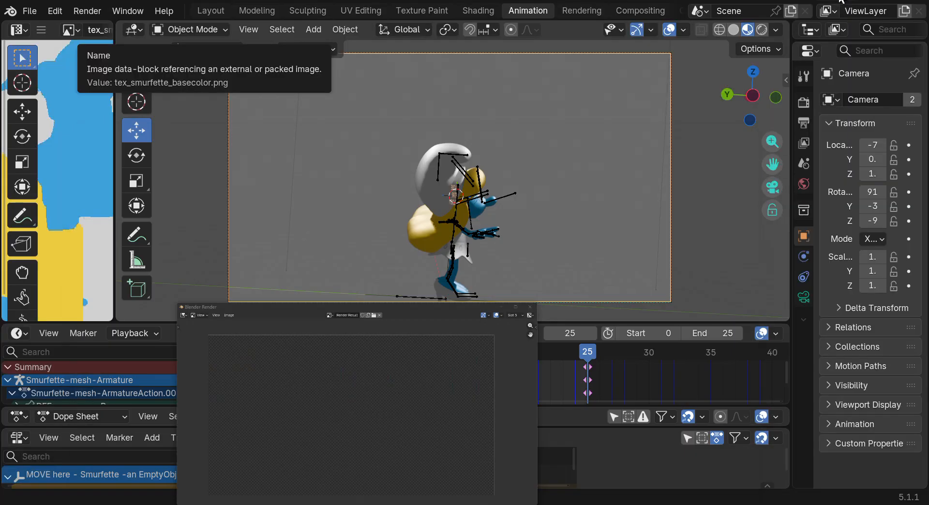
Lock the camera to the view and reframe it as a close, raised three-quarter view of the character's head and upper body
{"action": "mouse_move", "coordinate": [773, 142]}
{"action": "left_mouse_down"}
{"action": "mouse_move", "coordinate": [772, 121]}
{"action": "mouse_move", "coordinate": [773, 162]}
{"action": "mouse_move", "coordinate": [767, 146]}
{"action": "left_mouse_up"}
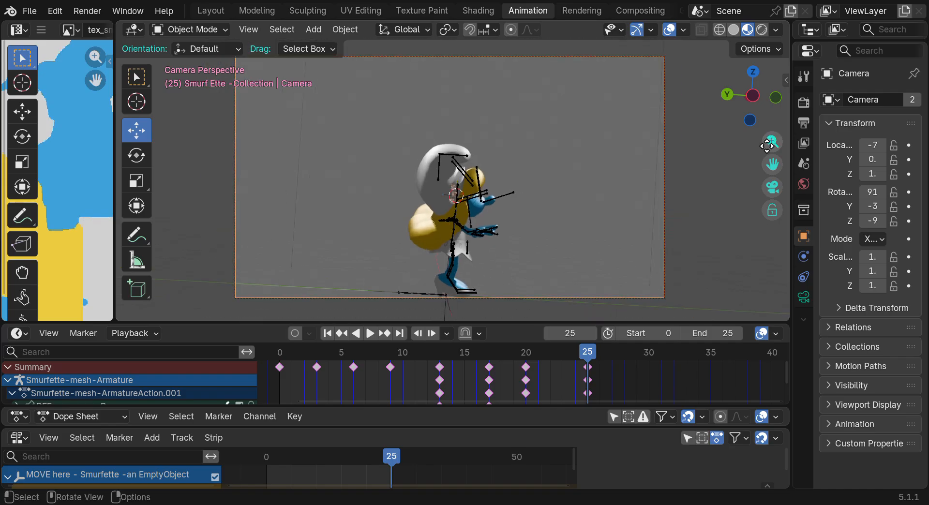
{"action": "left_click", "coordinate": [773, 210]}
{"action": "left_click_drag", "start_coordinate": [773, 142], "coordinate": [665, 152]}
{"action": "left_click", "coordinate": [477, 203]}
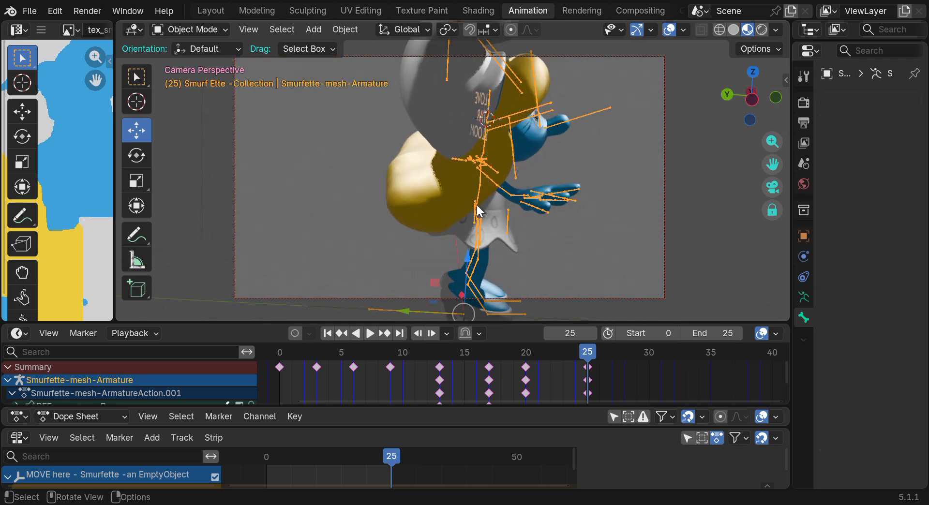
{"action": "left_click_drag", "start_coordinate": [752, 104], "coordinate": [632, 146]}
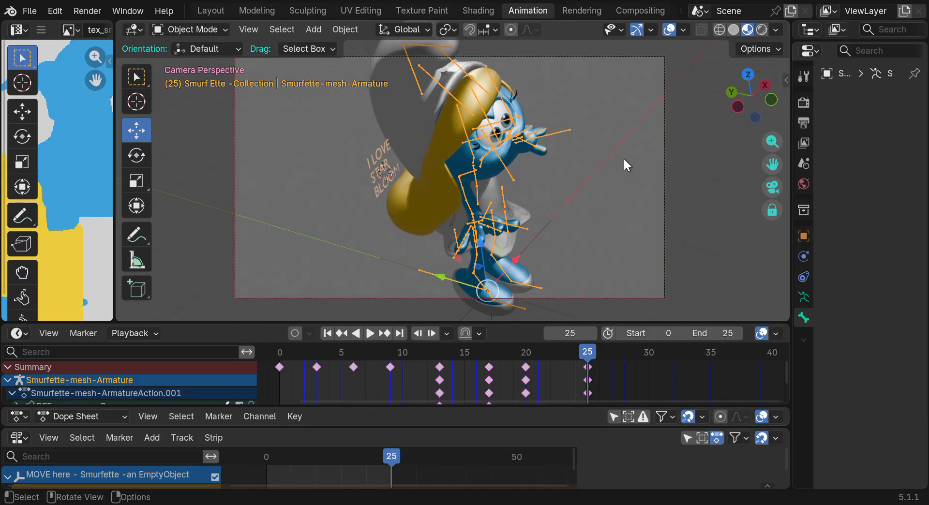
{"action": "left_click_drag", "start_coordinate": [773, 142], "coordinate": [756, 216]}
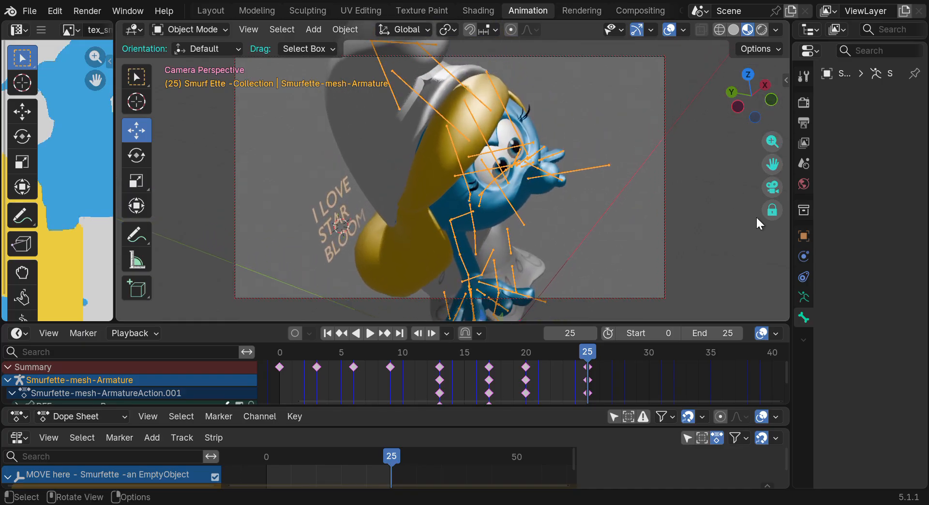
Unlock the camera from the view, render frame 25 into Slot 5 and close the render window
{"action": "left_click", "coordinate": [773, 211]}
{"action": "left_click", "coordinate": [87, 11]}
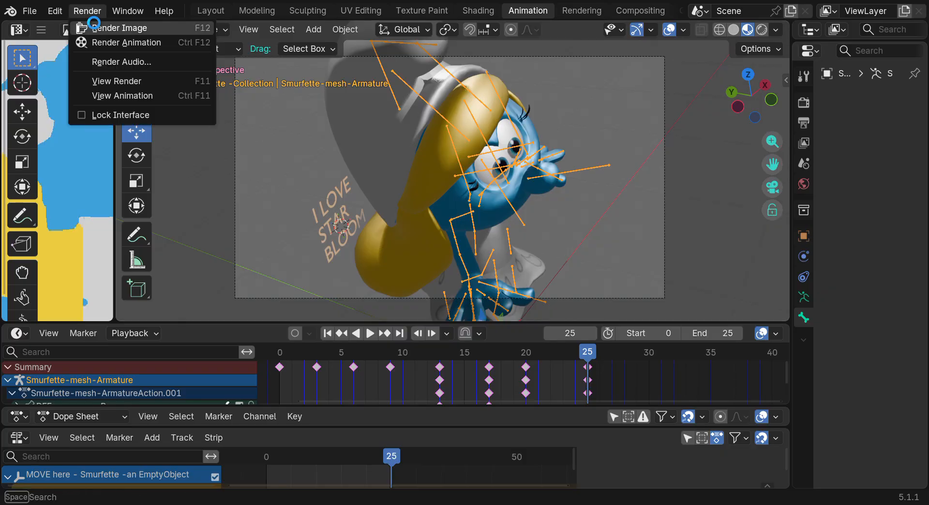
{"action": "left_click", "coordinate": [96, 27]}
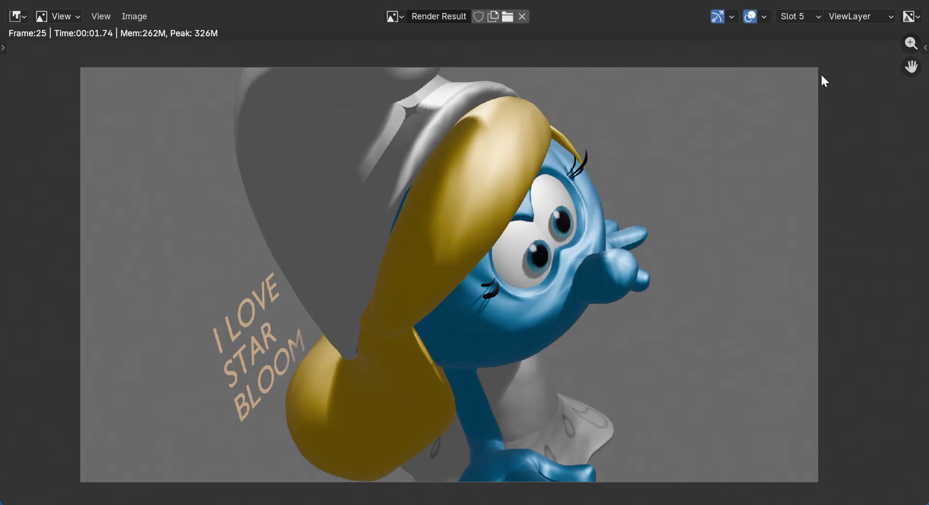
{"action": "key", "text": "Escape"}
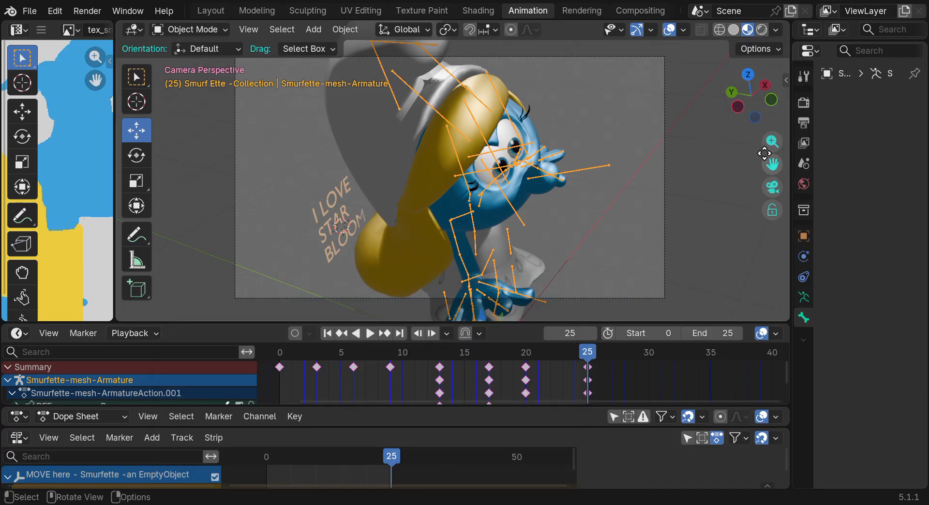
Enlarge the 3D viewport over the timeline and move the camera down to frame the character from the chin to the feet
{"action": "left_click_drag", "start_coordinate": [632, 323], "coordinate": [642, 391]}
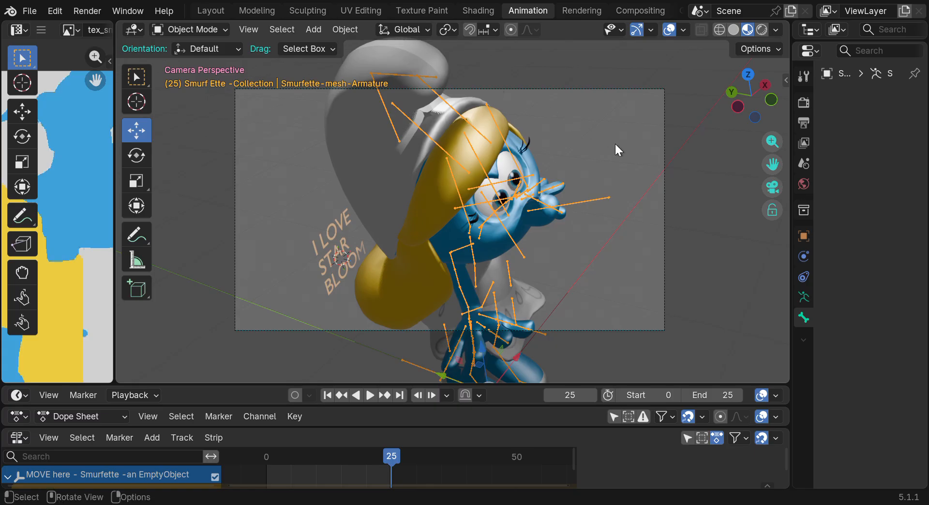
{"action": "left_click", "coordinate": [599, 89]}
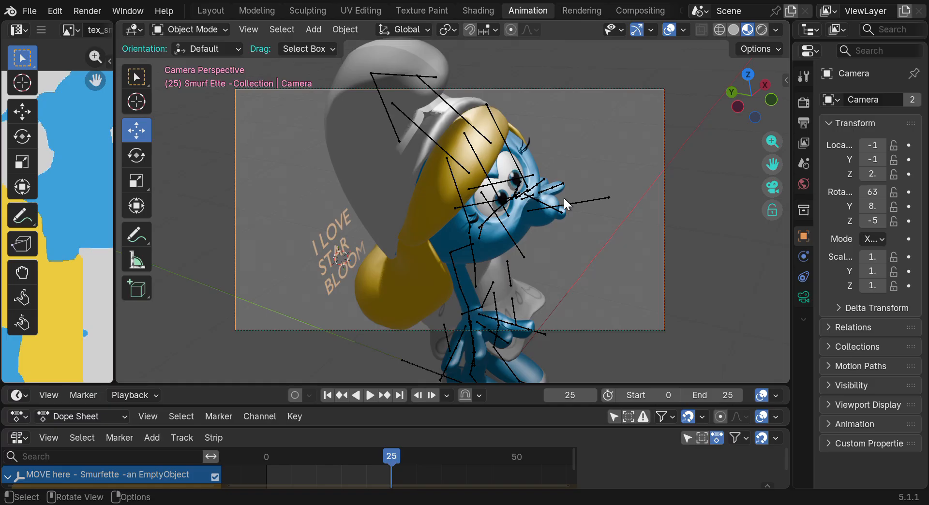
{"action": "key", "text": "g"}
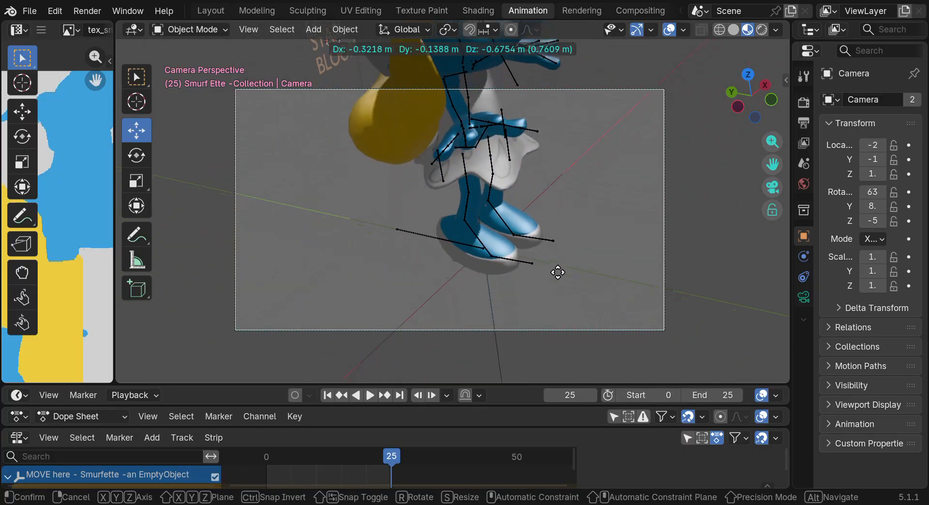
{"action": "left_click", "coordinate": [562, 255]}
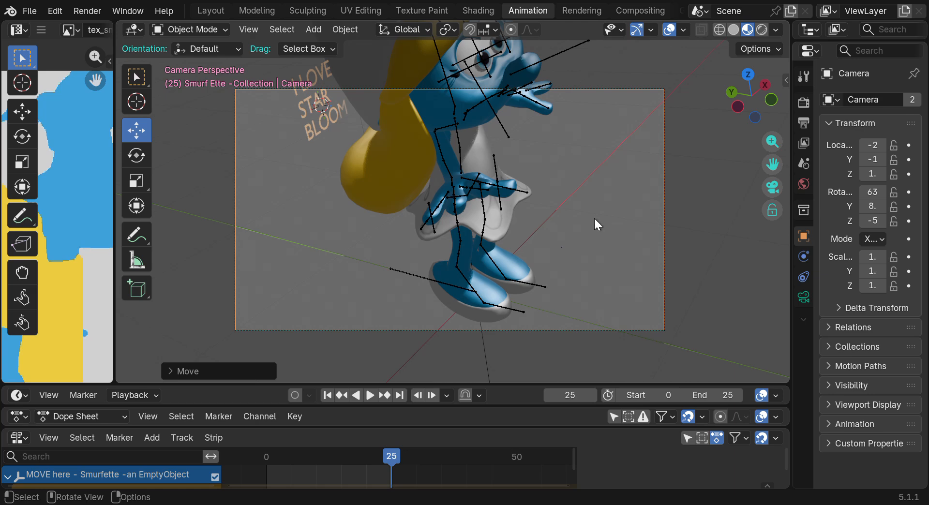
Examine the posed character and the camera's placement from several angles outside the camera, and return to the camera view
{"action": "left_click", "coordinate": [462, 172]}
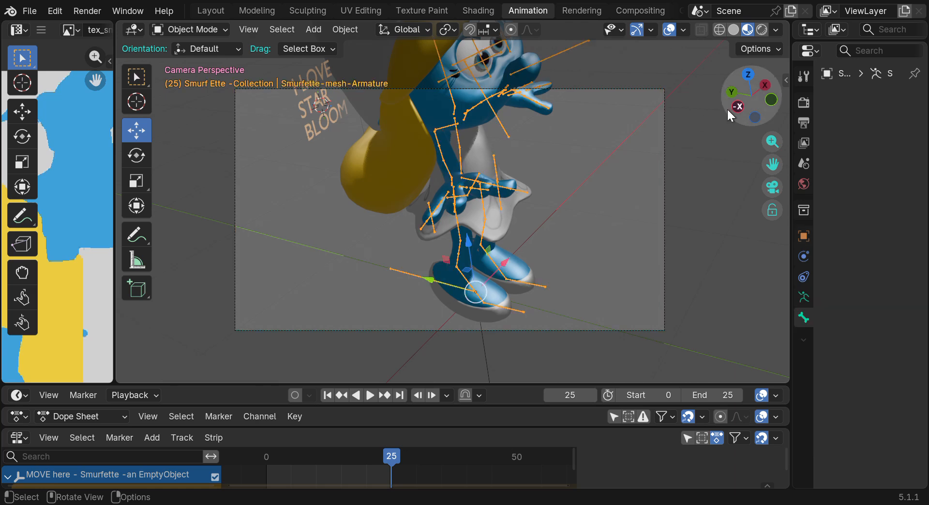
{"action": "left_click_drag", "start_coordinate": [752, 99], "coordinate": [545, 159]}
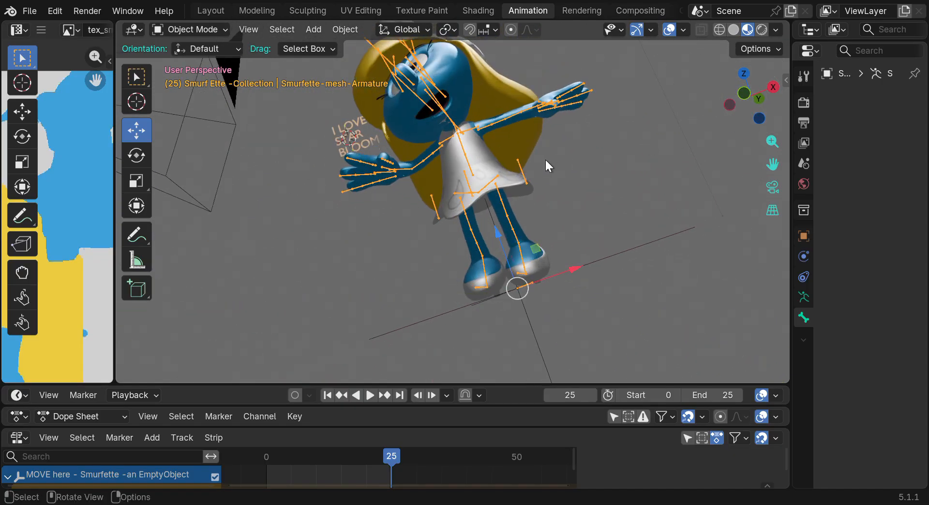
{"action": "left_click", "coordinate": [570, 146]}
{"action": "left_click", "coordinate": [202, 205]}
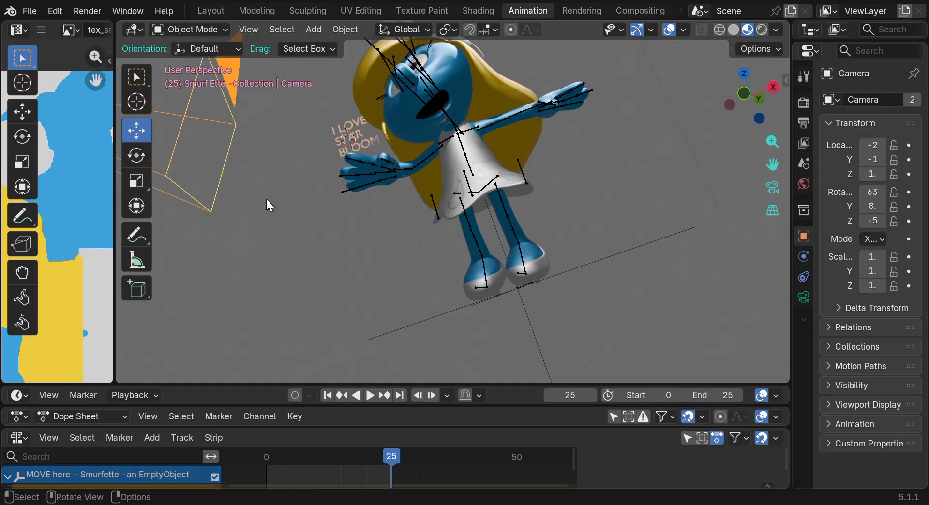
{"action": "left_click_drag", "start_coordinate": [750, 96], "coordinate": [731, 103]}
{"action": "left_click", "coordinate": [442, 170]}
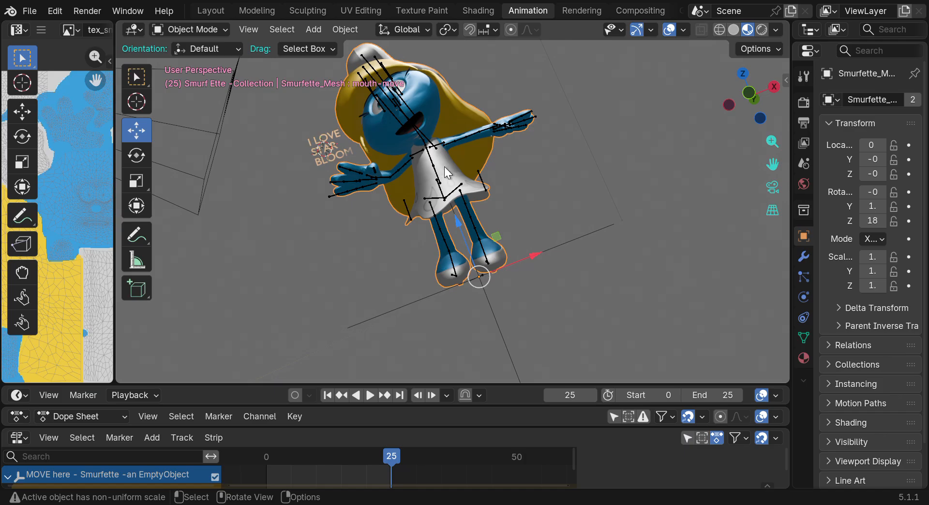
{"action": "left_click_drag", "start_coordinate": [751, 102], "coordinate": [620, 144]}
{"action": "scroll", "coordinate": [433, 169], "scroll_direction": "up", "scroll_amount": 2}
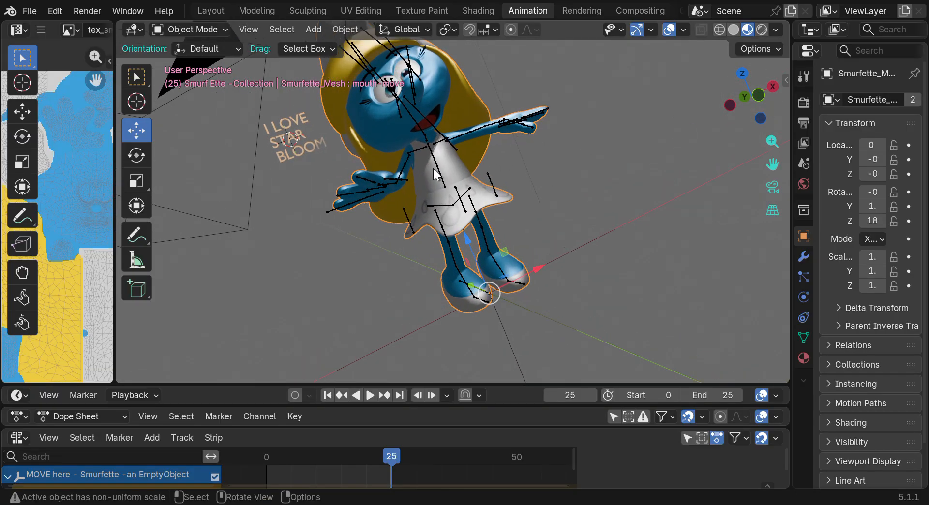
{"action": "scroll", "coordinate": [433, 168], "scroll_direction": "down", "scroll_amount": 3}
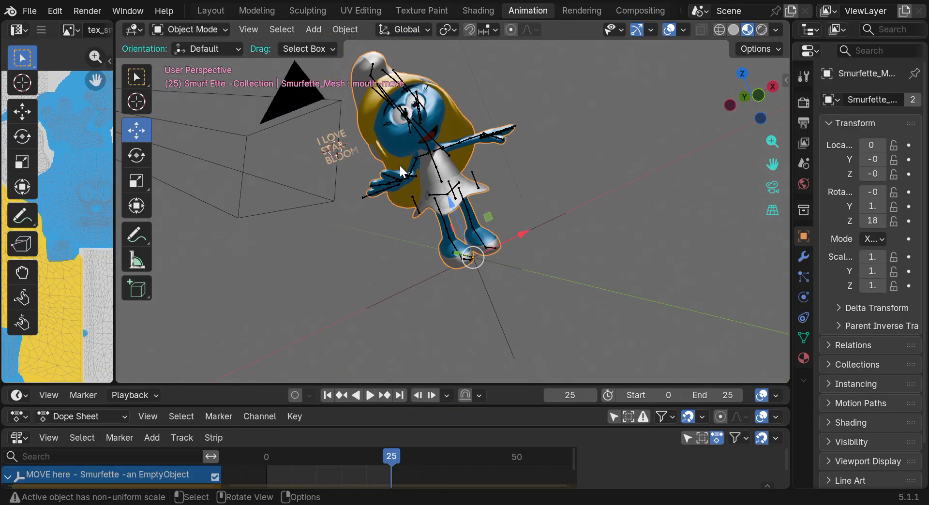
{"action": "left_click", "coordinate": [252, 147]}
{"action": "mouse_move", "coordinate": [736, 98]}
{"action": "left_mouse_down"}
{"action": "mouse_move", "coordinate": [718, 106]}
{"action": "mouse_move", "coordinate": [730, 100]}
{"action": "left_mouse_up"}
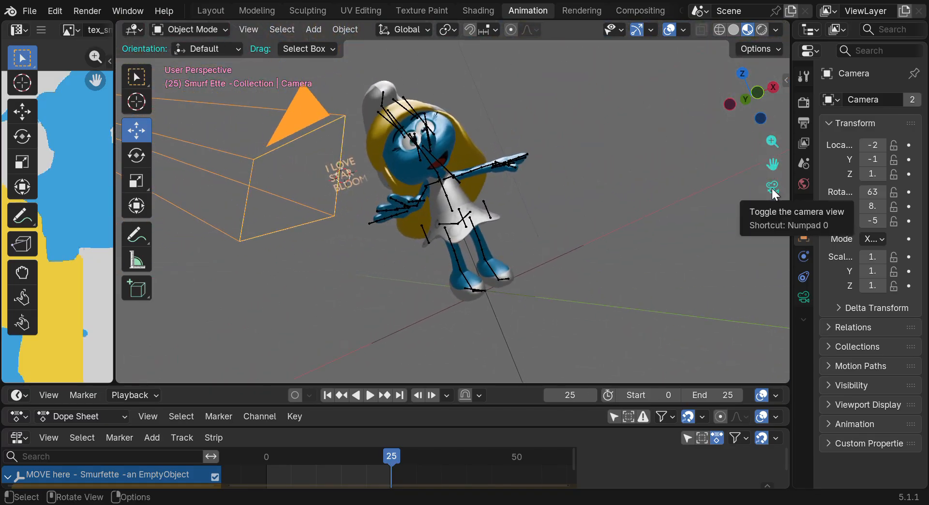
{"action": "left_click", "coordinate": [772, 188]}
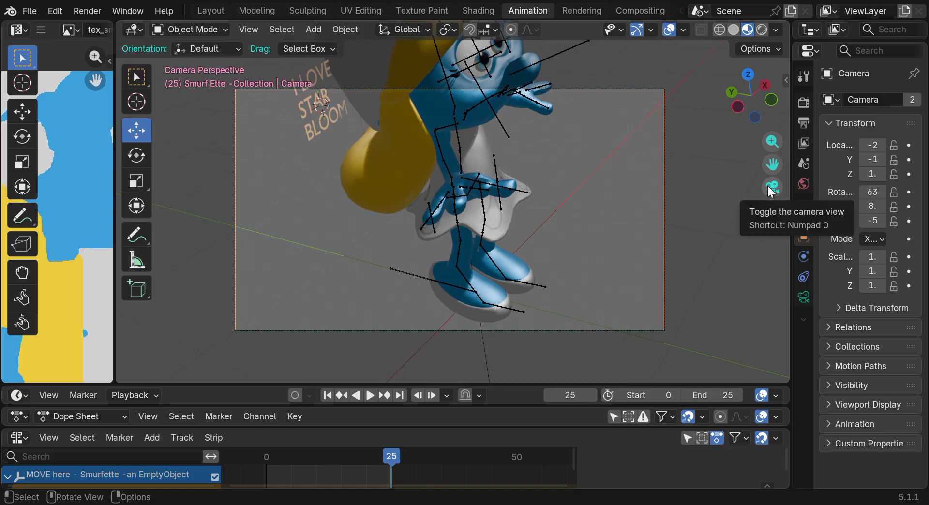
Move the camera up to bring the character's head and hat into the frame
{"action": "left_click", "coordinate": [604, 88]}
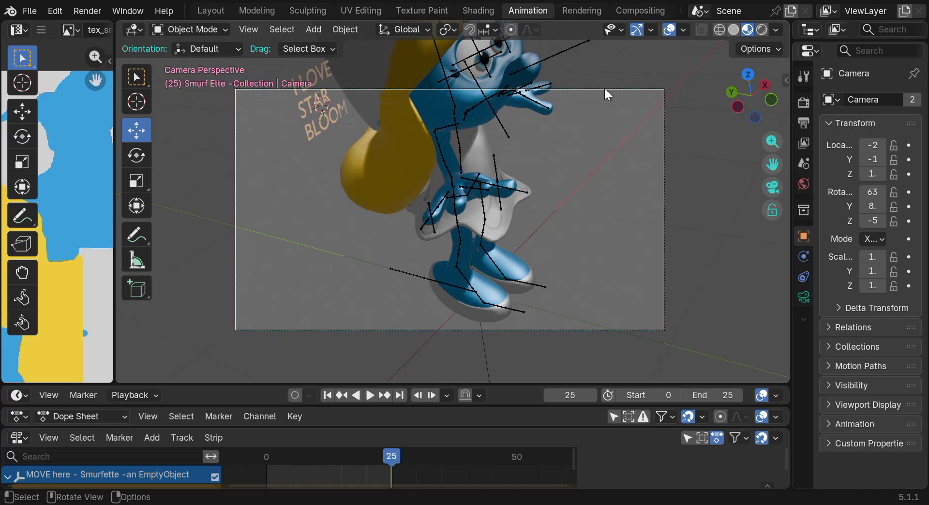
{"action": "left_click", "coordinate": [599, 119]}
{"action": "key", "text": "g"}
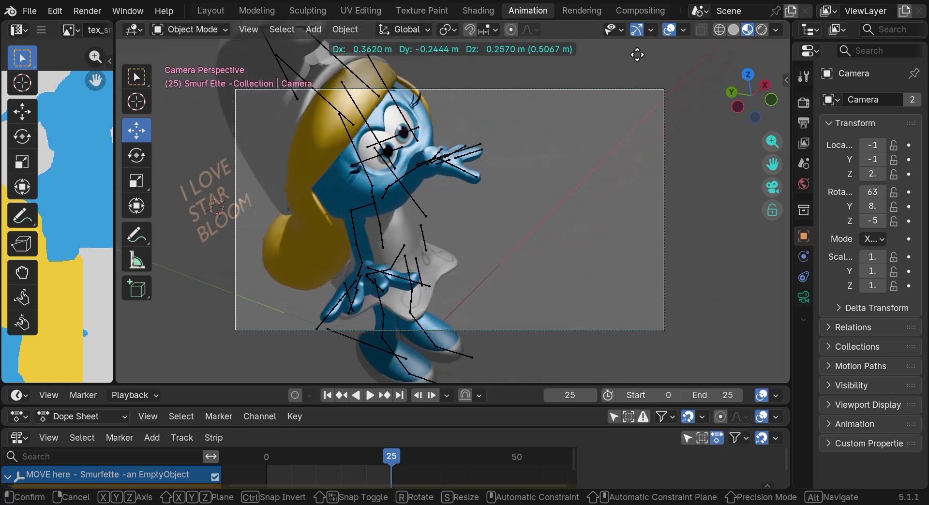
{"action": "left_click", "coordinate": [580, 49]}
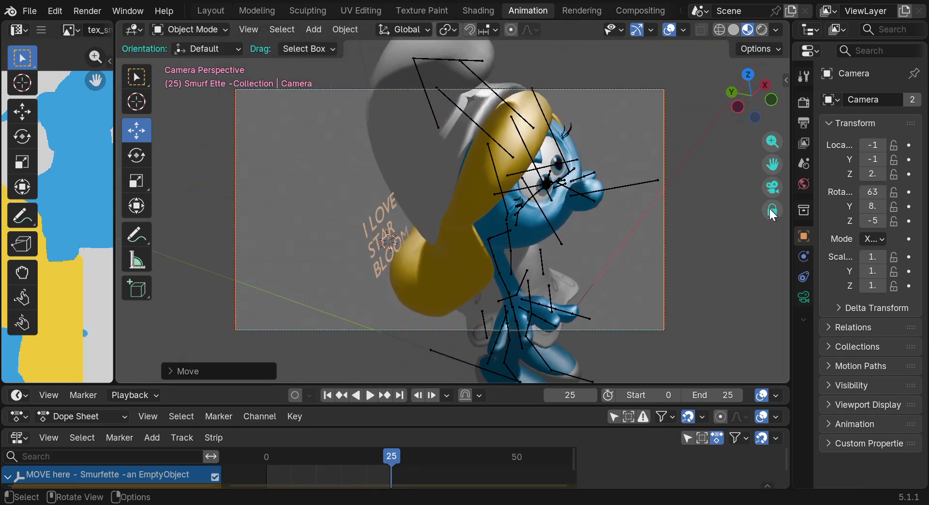
Lock the camera to the view and reframe it as a frontal close-up of the character's face, spread arms and the I LOVE STAR BLOOM text
{"action": "left_click_drag", "start_coordinate": [751, 94], "coordinate": [730, 132]}
{"action": "left_click", "coordinate": [516, 222]}
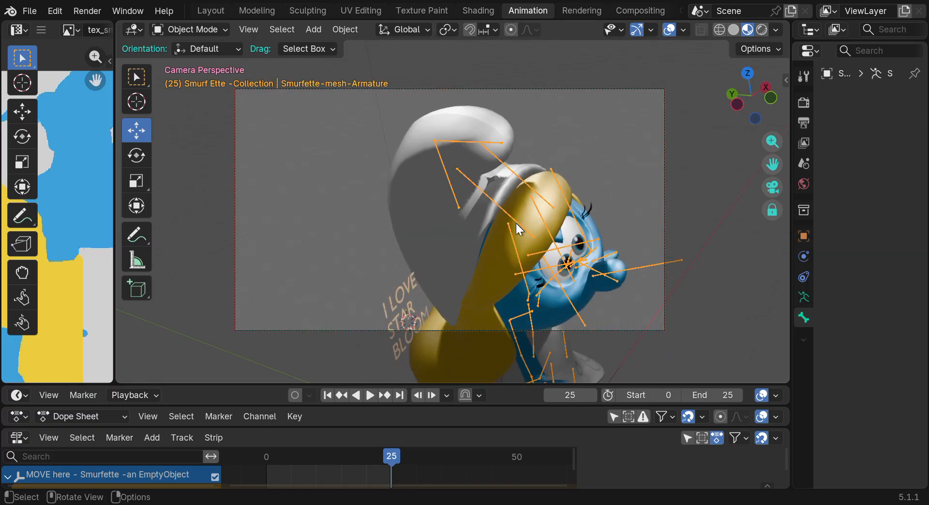
{"action": "left_click_drag", "start_coordinate": [734, 88], "coordinate": [671, 170]}
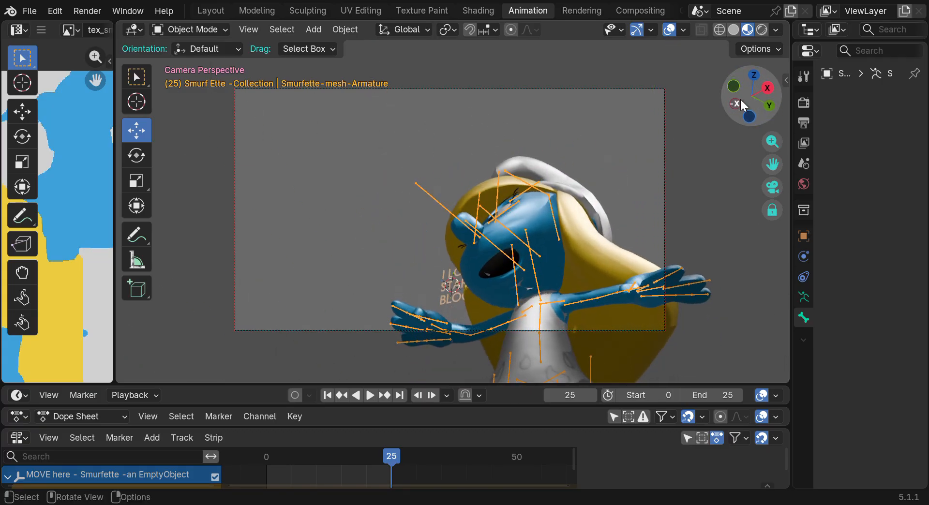
{"action": "left_click_drag", "start_coordinate": [734, 90], "coordinate": [468, 237]}
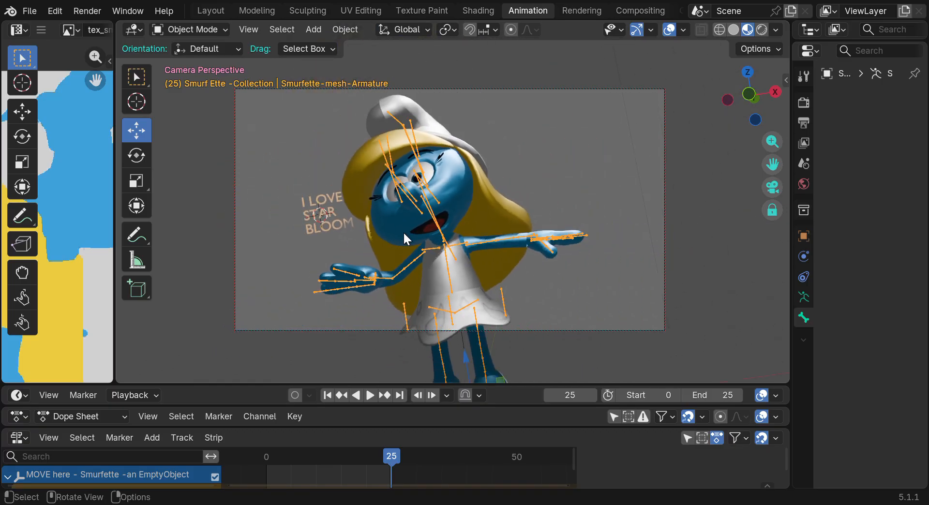
{"action": "scroll", "coordinate": [365, 236], "scroll_direction": "up", "scroll_amount": 3}
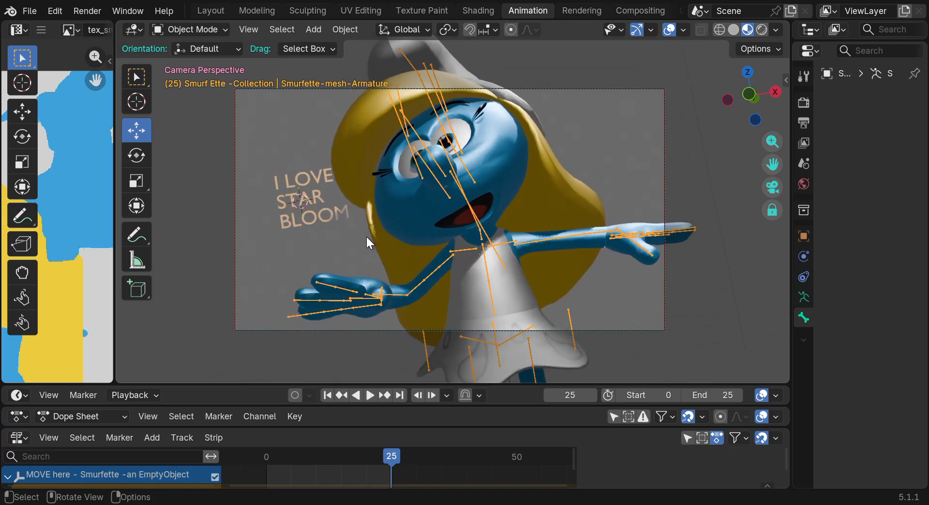
Enlarge the timeline below the 3D viewport to show the keyframe rows, and select the camera
{"action": "left_click_drag", "start_coordinate": [497, 384], "coordinate": [495, 364]}
{"action": "mouse_move", "coordinate": [488, 317]}
{"action": "left_mouse_down"}
{"action": "mouse_move", "coordinate": [492, 256]}
{"action": "mouse_move", "coordinate": [494, 334]}
{"action": "left_mouse_up"}
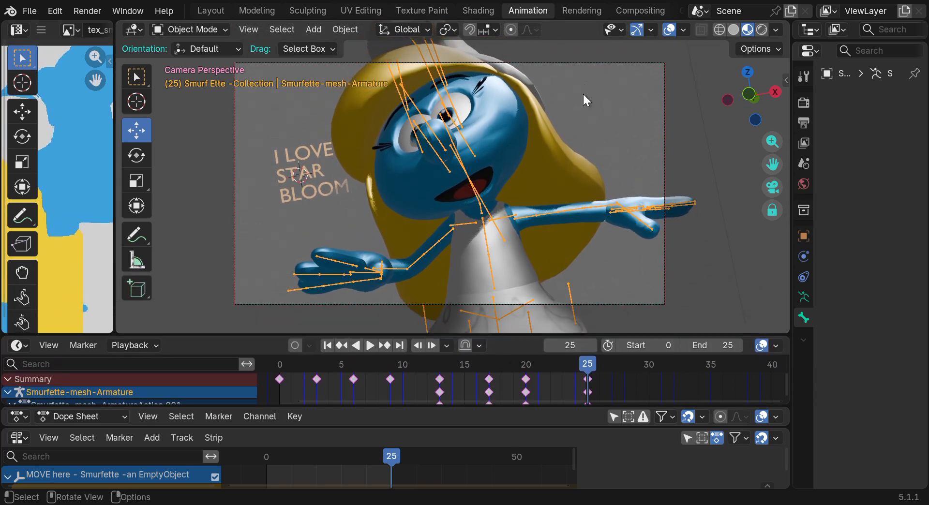
{"action": "left_click", "coordinate": [587, 62]}
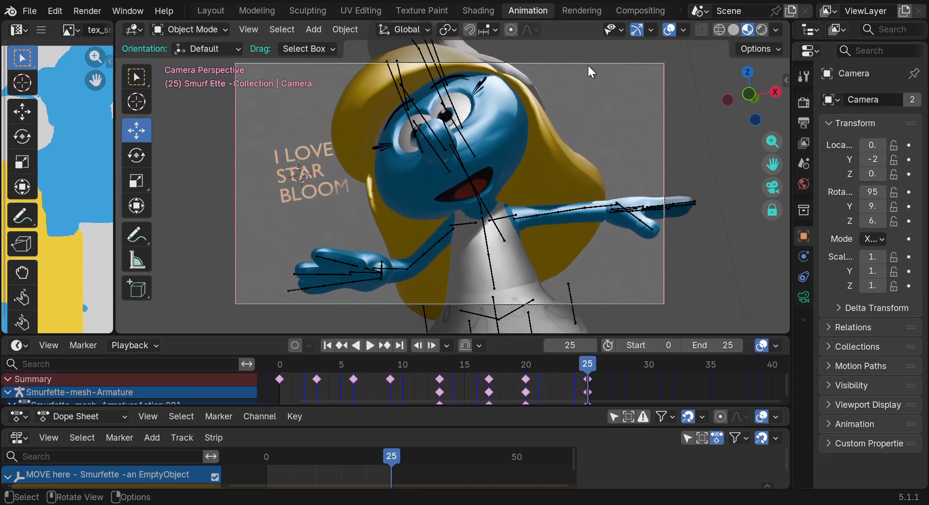
Turn off view navigation within the camera view and enlarge the timeline area
{"action": "left_click", "coordinate": [772, 211]}
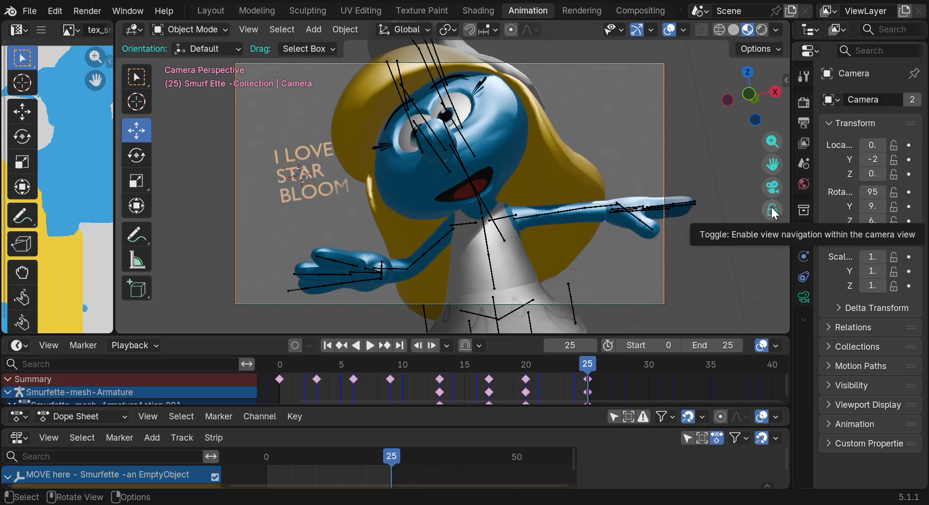
{"action": "left_click_drag", "start_coordinate": [619, 334], "coordinate": [619, 262]}
{"action": "left_click_drag", "start_coordinate": [605, 293], "coordinate": [609, 300]}
Extend the animation's end frame to 41 and move the playhead to frame 30
{"action": "left_click_drag", "start_coordinate": [712, 272], "coordinate": [723, 272]}
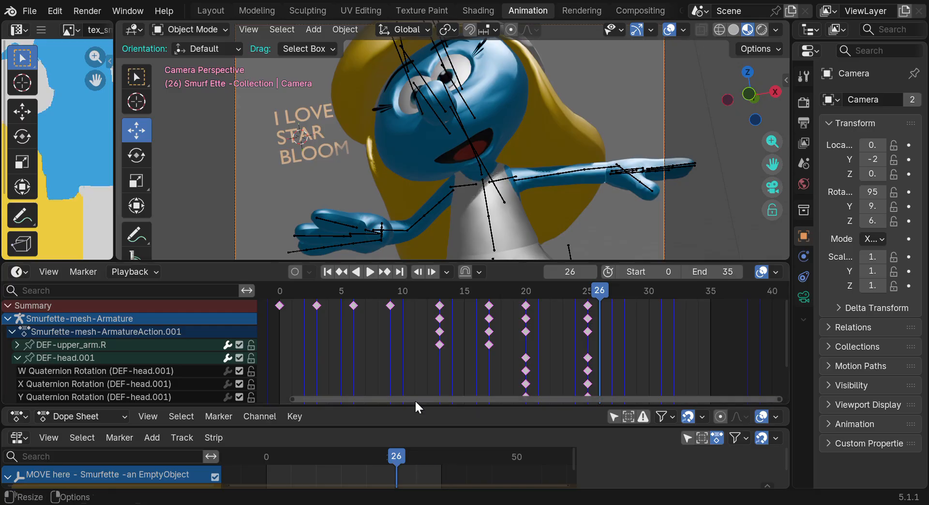
{"action": "left_click_drag", "start_coordinate": [413, 401], "coordinate": [552, 410]}
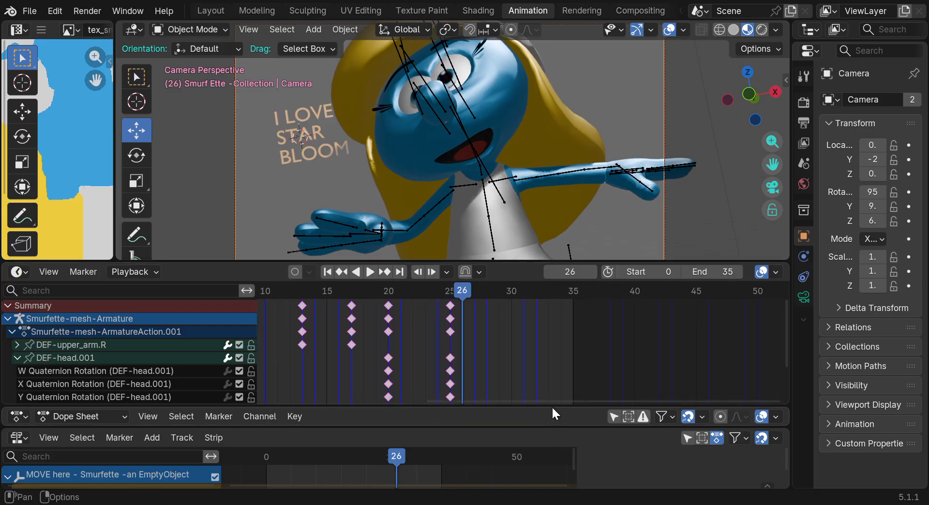
{"action": "mouse_move", "coordinate": [704, 271]}
{"action": "left_mouse_down"}
{"action": "mouse_move", "coordinate": [723, 271]}
{"action": "mouse_move", "coordinate": [700, 272]}
{"action": "mouse_move", "coordinate": [713, 271]}
{"action": "left_mouse_up"}
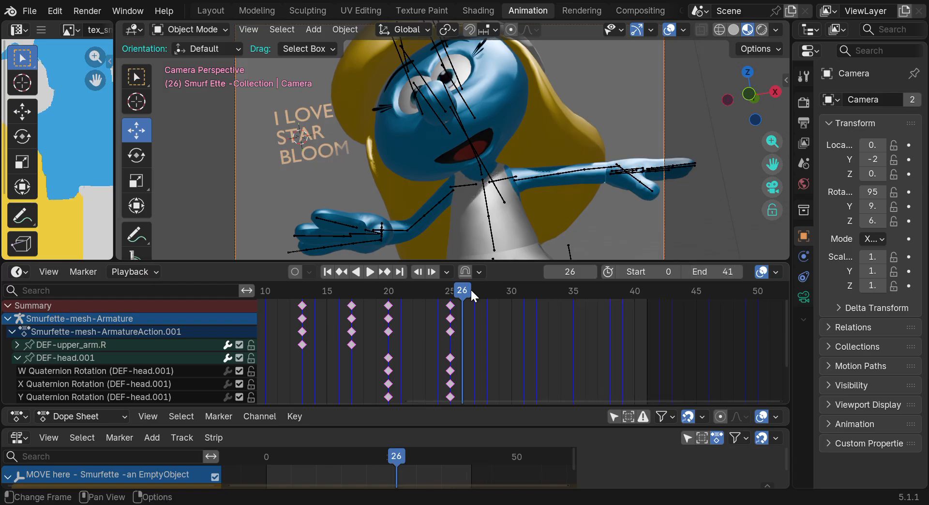
{"action": "key", "text": "space"}
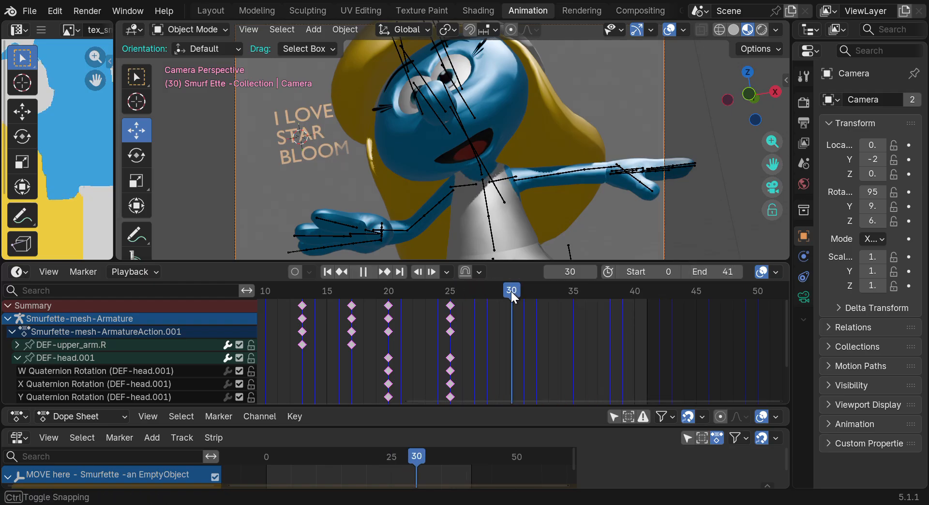
{"action": "key", "text": "space"}
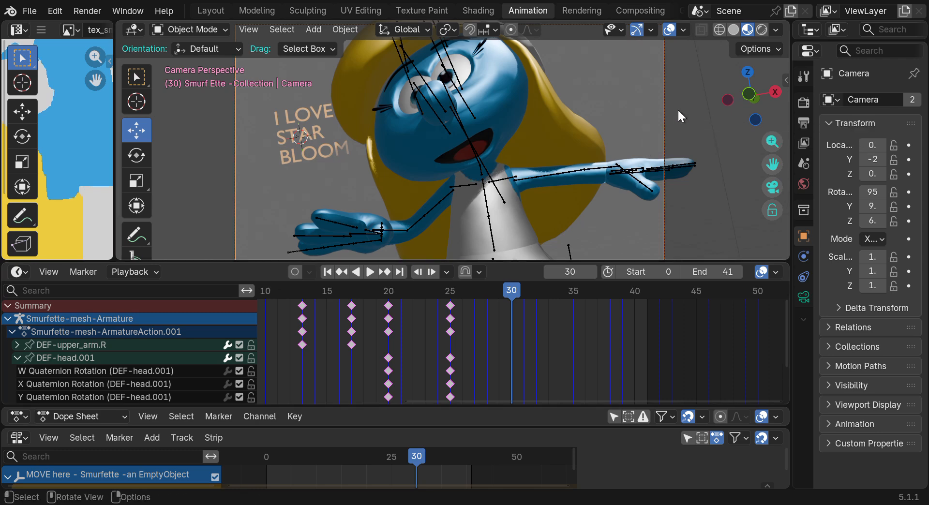
Enlarge the Outliner to reveal the scene hierarchy and select the Camera object
{"action": "left_click_drag", "start_coordinate": [837, 40], "coordinate": [865, 356]}
{"action": "left_click_drag", "start_coordinate": [805, 196], "coordinate": [624, 213]}
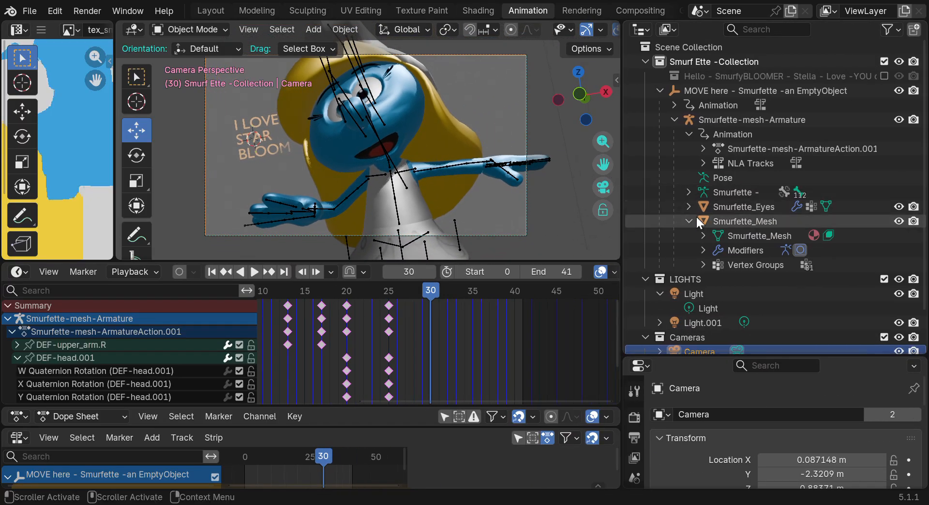
{"action": "scroll", "coordinate": [719, 288], "scroll_direction": "down", "scroll_amount": 2}
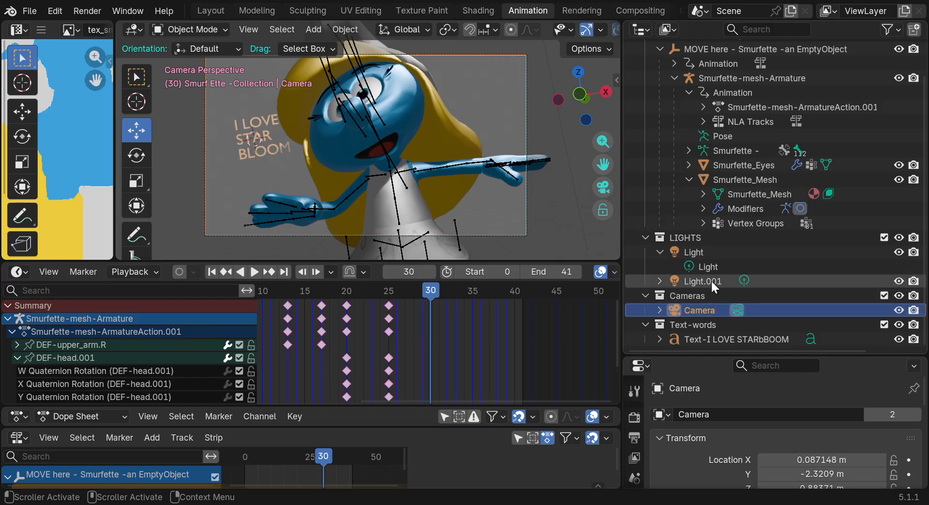
{"action": "left_click_drag", "start_coordinate": [623, 224], "coordinate": [700, 225]}
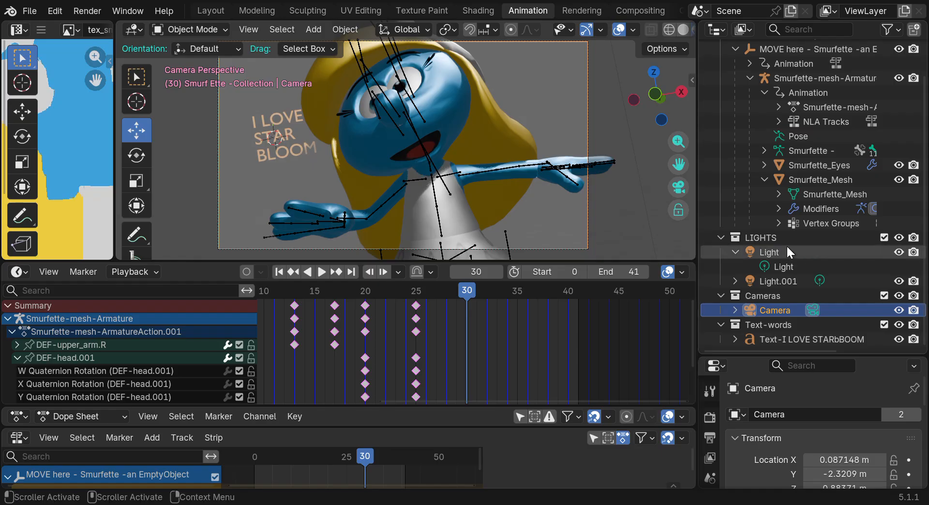
{"action": "left_click", "coordinate": [632, 213]}
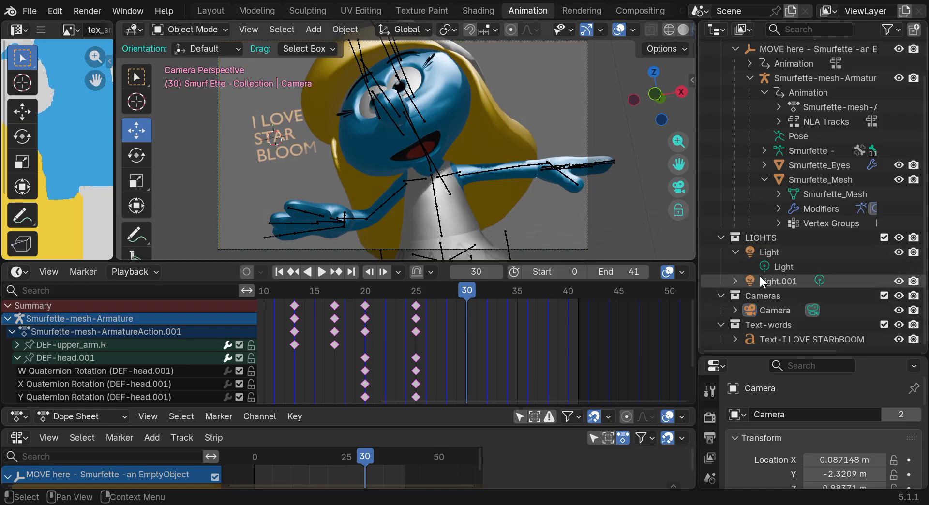
{"action": "left_click", "coordinate": [589, 214]}
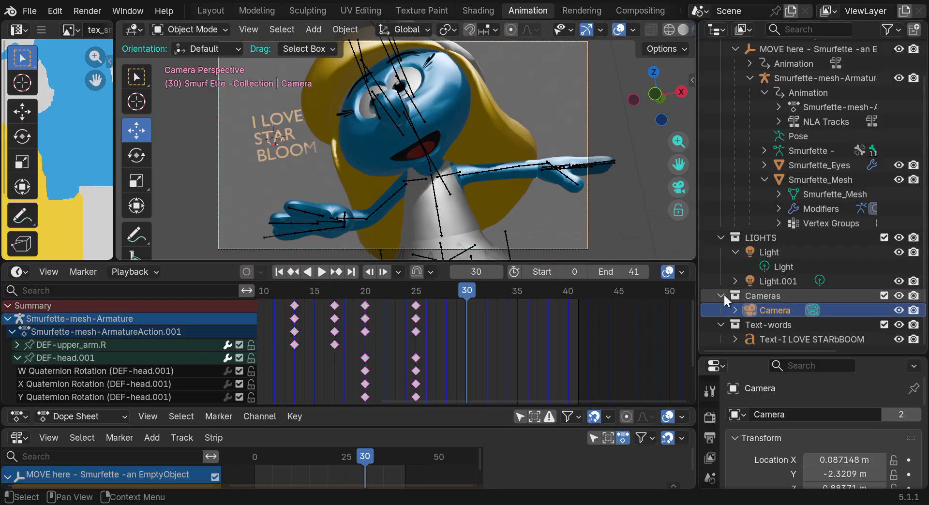
{"action": "scroll", "coordinate": [750, 236], "scroll_direction": "up", "scroll_amount": 3}
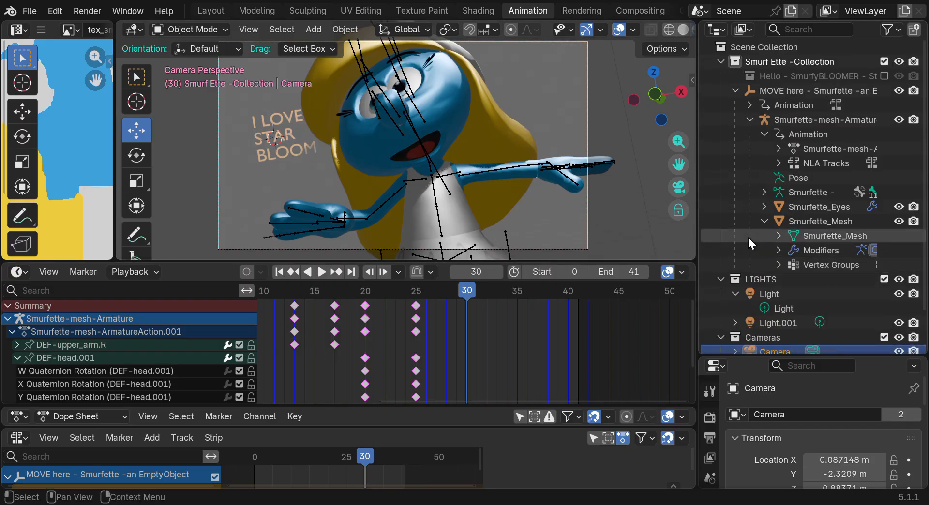
Collapse the DEF-head.001 channels in the timeline and check the Smurfette_Mesh shape-key channel
{"action": "left_click_drag", "start_coordinate": [611, 262], "coordinate": [624, 208]}
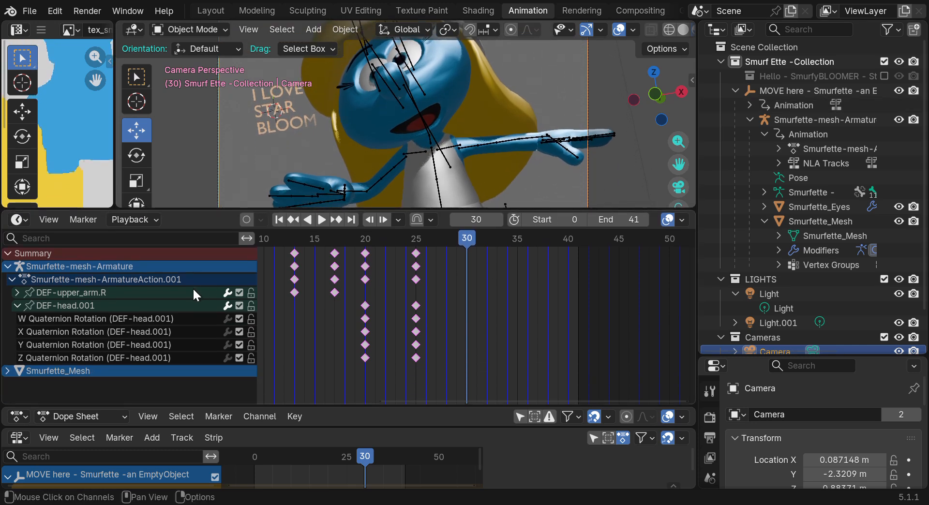
{"action": "left_click", "coordinate": [18, 306]}
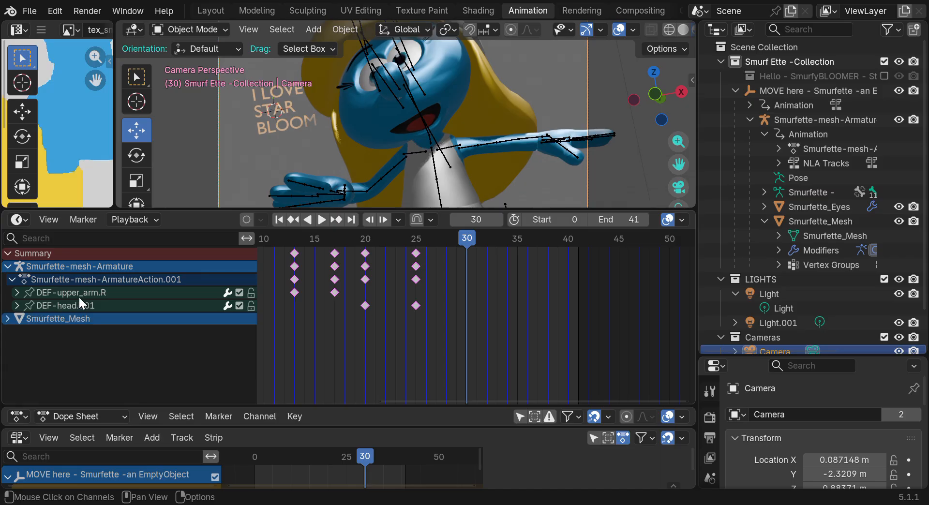
{"action": "left_click", "coordinate": [9, 319]}
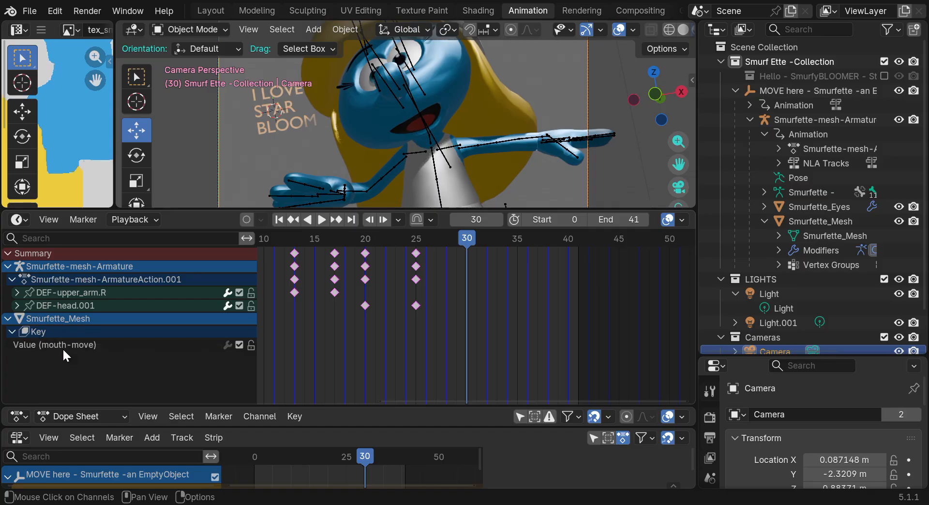
{"action": "left_click", "coordinate": [9, 320]}
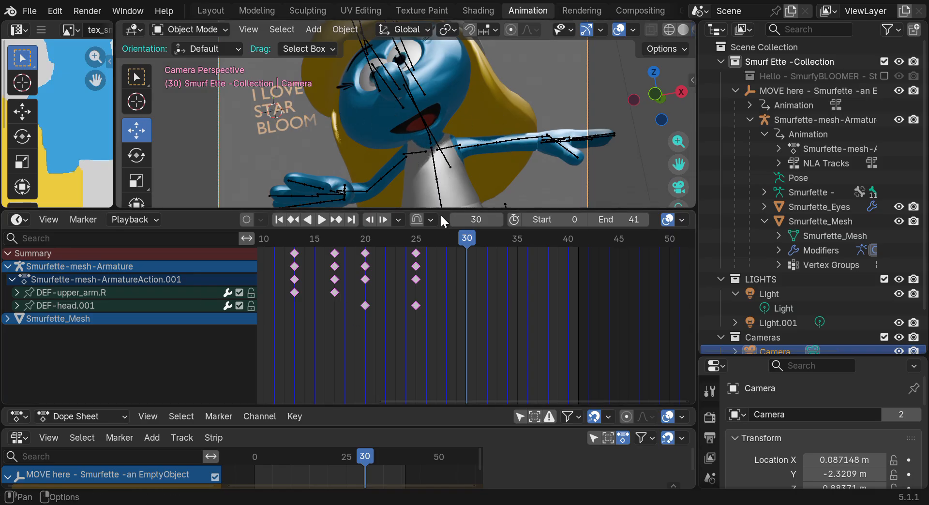
{"action": "left_click_drag", "start_coordinate": [436, 209], "coordinate": [436, 246]}
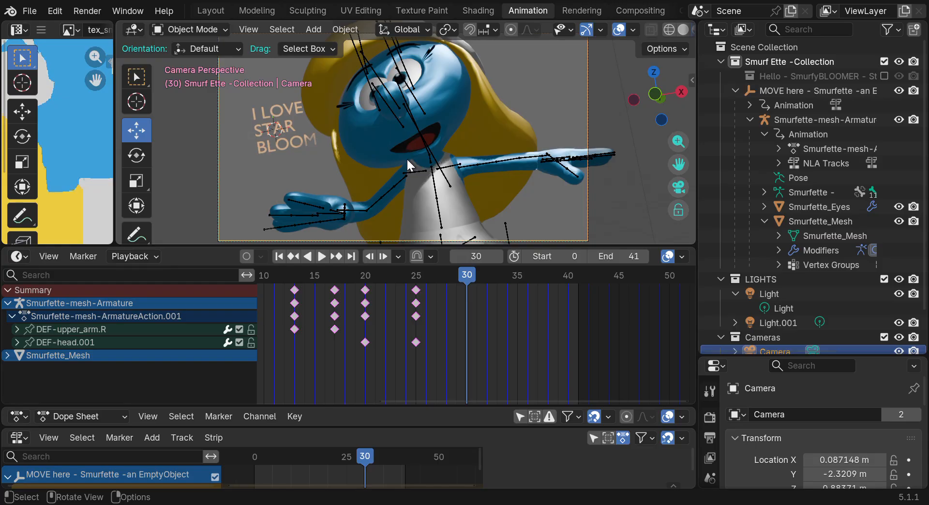
Insert a camera keyframe at frame 30 and shift it to frame 29
{"action": "key", "text": "i"}
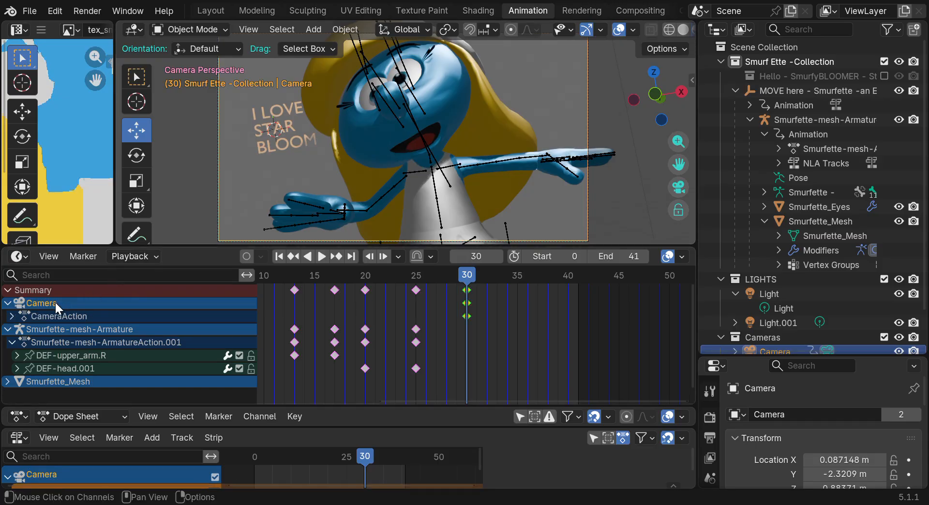
{"action": "left_click", "coordinate": [13, 327]}
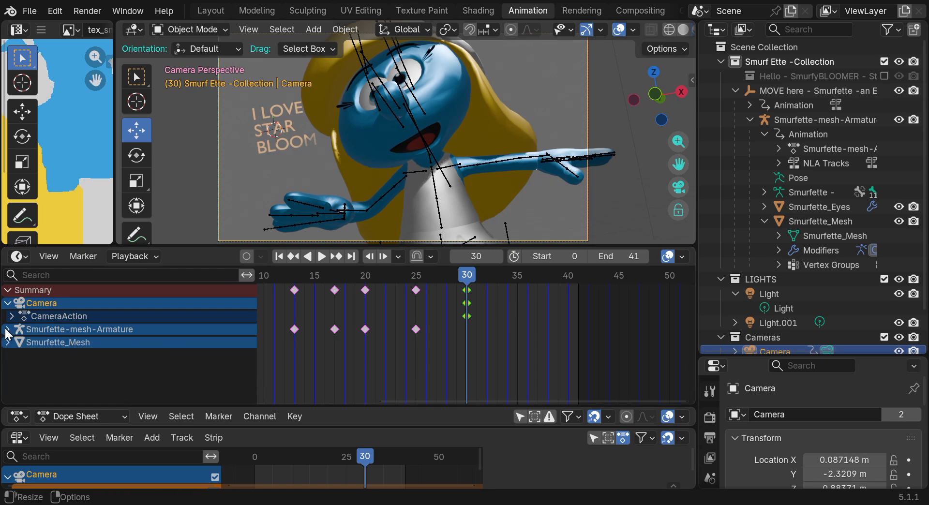
{"action": "left_click", "coordinate": [68, 316]}
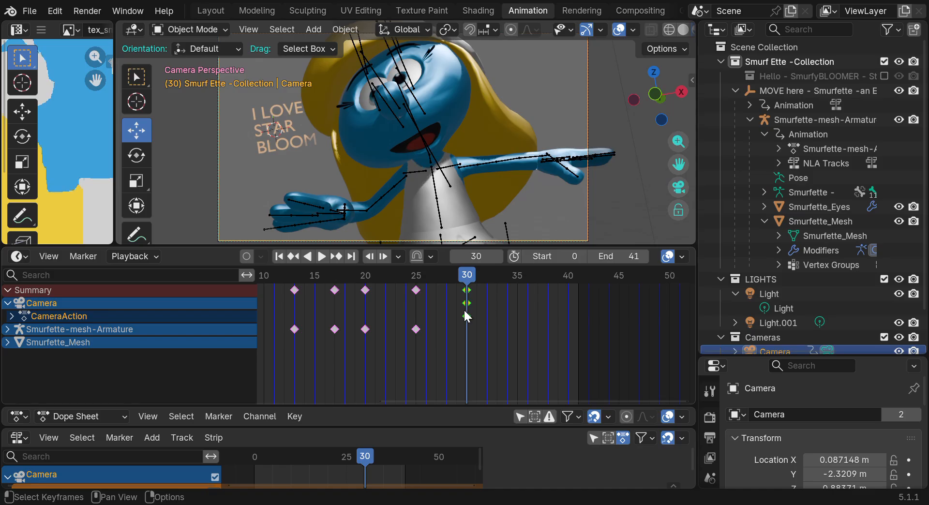
{"action": "mouse_move", "coordinate": [465, 302]}
{"action": "left_mouse_down"}
{"action": "mouse_move", "coordinate": [477, 305]}
{"action": "mouse_move", "coordinate": [276, 290]}
{"action": "mouse_move", "coordinate": [449, 305]}
{"action": "left_mouse_up"}
At frame 36, move the camera to about X -0.63, Y -2.40, Z 1.05 m and insert a keyframe
{"action": "left_click_drag", "start_coordinate": [469, 275], "coordinate": [528, 277]}
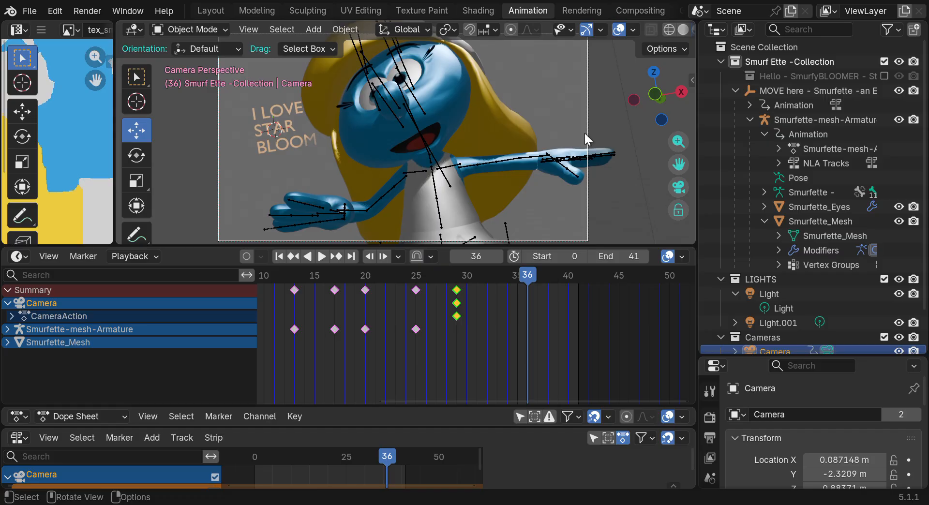
{"action": "key", "text": "g"}
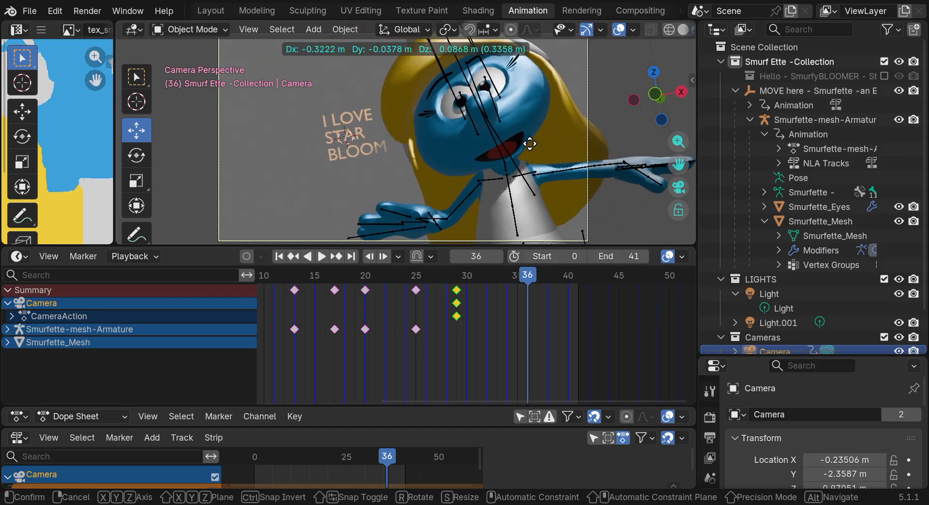
{"action": "left_click", "coordinate": [496, 142]}
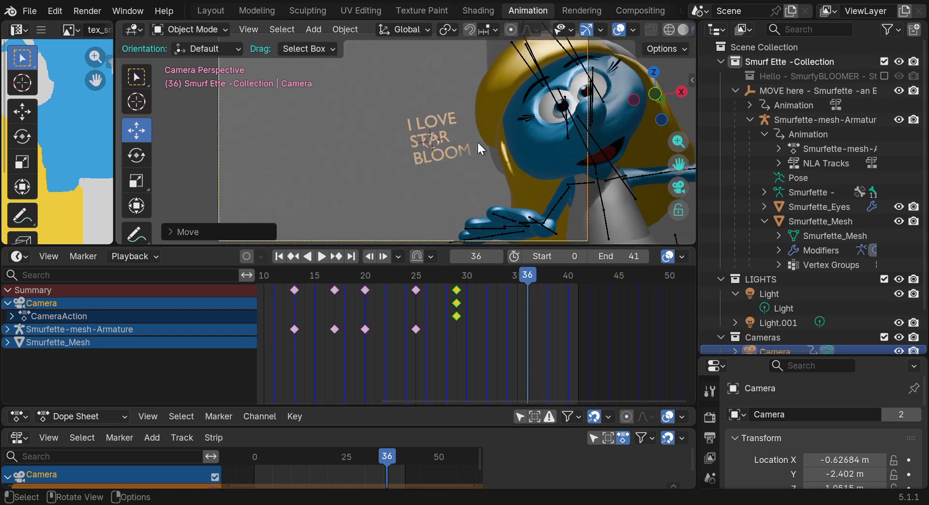
{"action": "key", "text": "i"}
Expand the CameraAction and its Object Transforms group to examine which camera channels are keyed
{"action": "mouse_move", "coordinate": [530, 278]}
{"action": "left_mouse_down"}
{"action": "mouse_move", "coordinate": [445, 277]}
{"action": "mouse_move", "coordinate": [539, 279]}
{"action": "mouse_move", "coordinate": [447, 274]}
{"action": "mouse_move", "coordinate": [536, 278]}
{"action": "mouse_move", "coordinate": [527, 277]}
{"action": "left_mouse_up"}
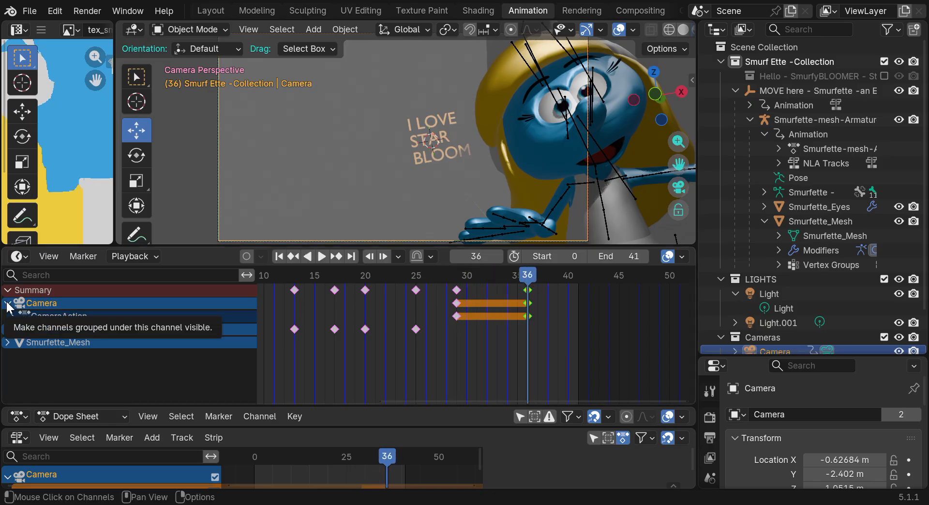
{"action": "left_click", "coordinate": [11, 316]}
{"action": "left_click", "coordinate": [17, 329]}
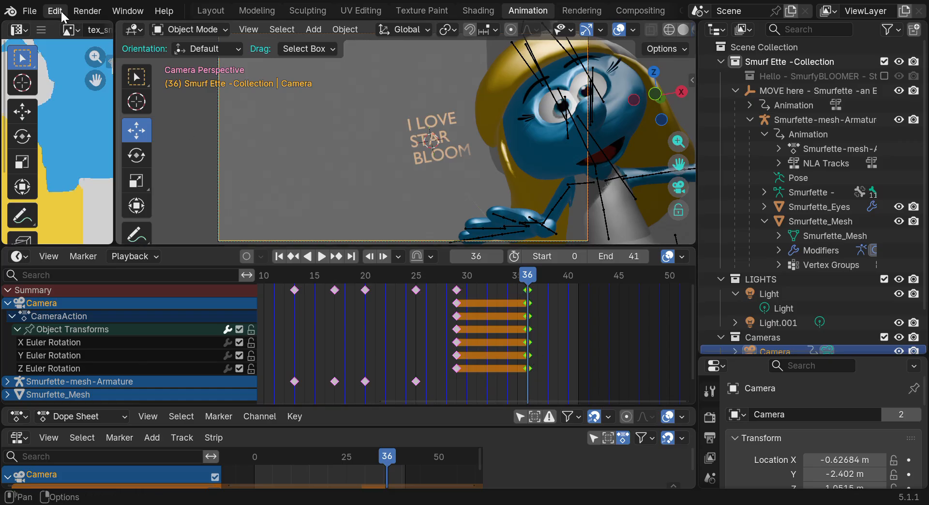
Set the default key channels to Location and Rotation in the animation preferences and save the preferences
{"action": "left_click", "coordinate": [87, 10]}
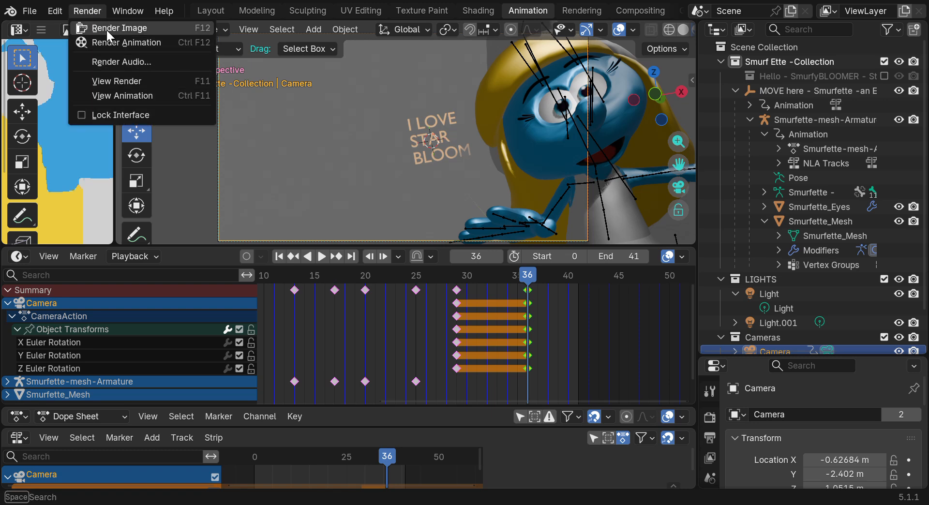
{"action": "left_click", "coordinate": [55, 11]}
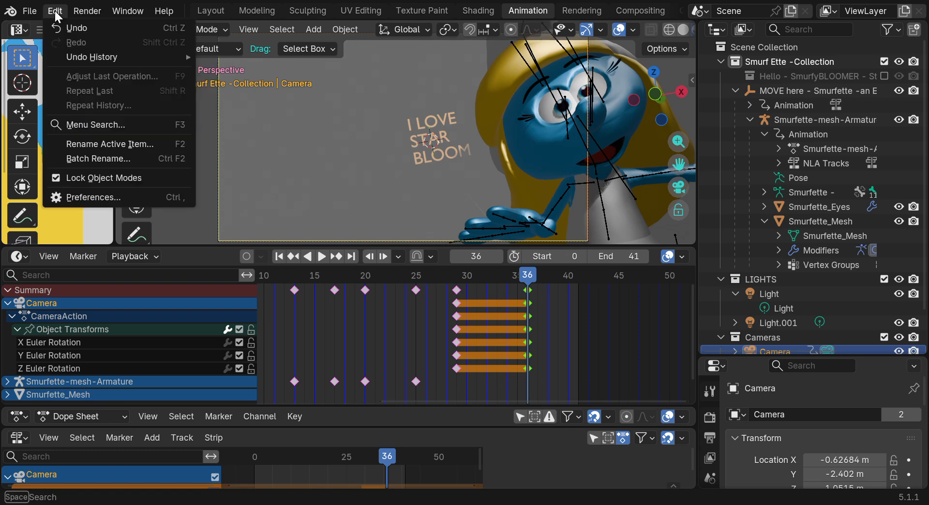
{"action": "left_click", "coordinate": [84, 197]}
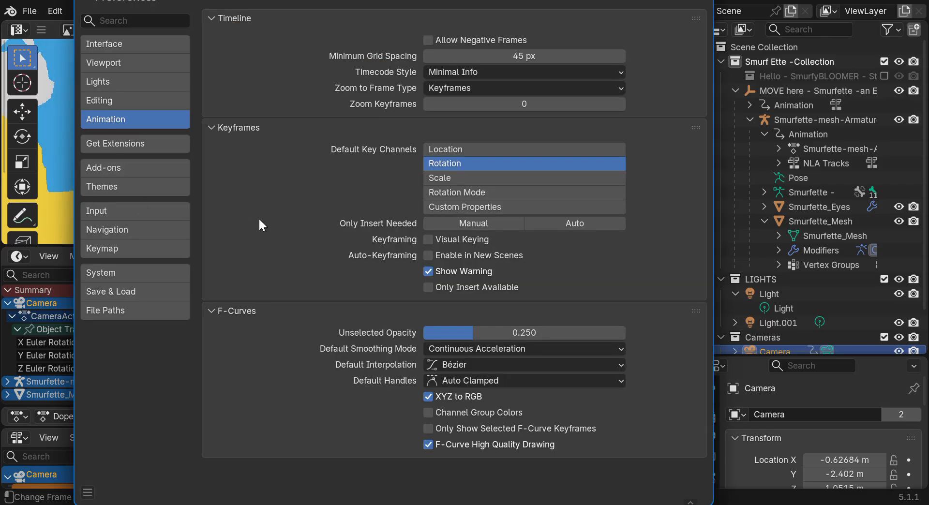
{"action": "left_click", "coordinate": [451, 148]}
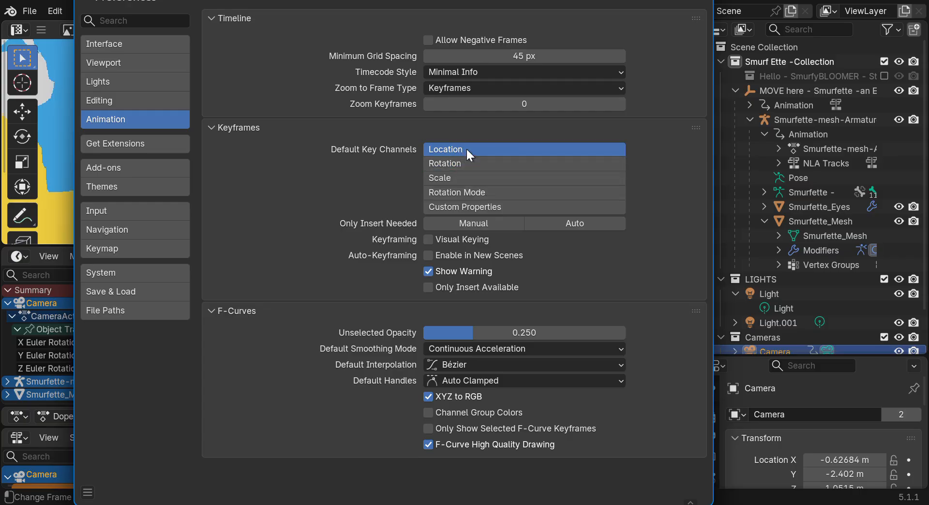
{"action": "left_click", "coordinate": [472, 165], "text": "shift"}
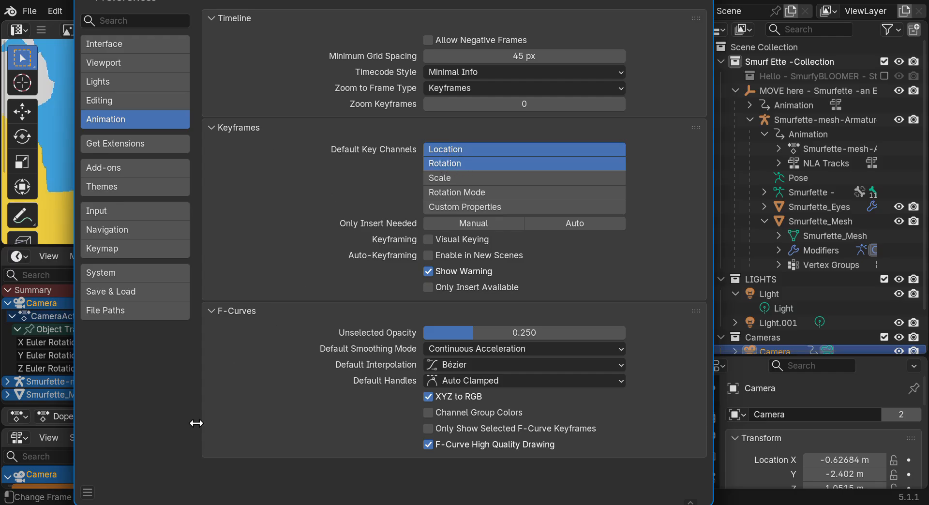
{"action": "left_click", "coordinate": [87, 493]}
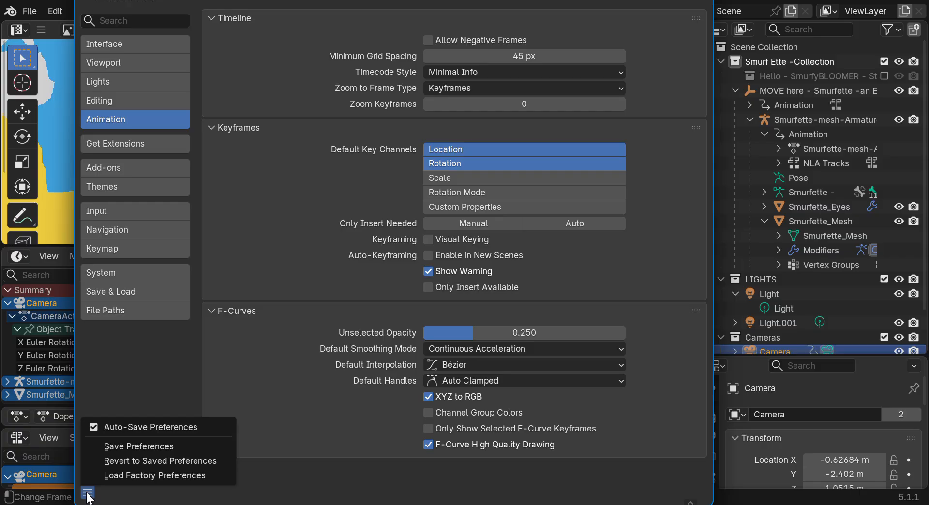
{"action": "left_click", "coordinate": [123, 447]}
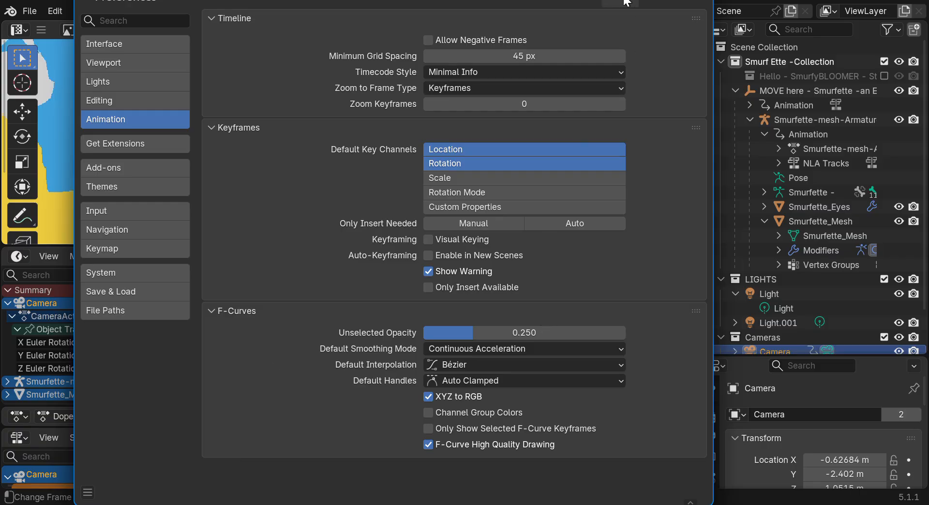
{"action": "left_click", "coordinate": [697, 3]}
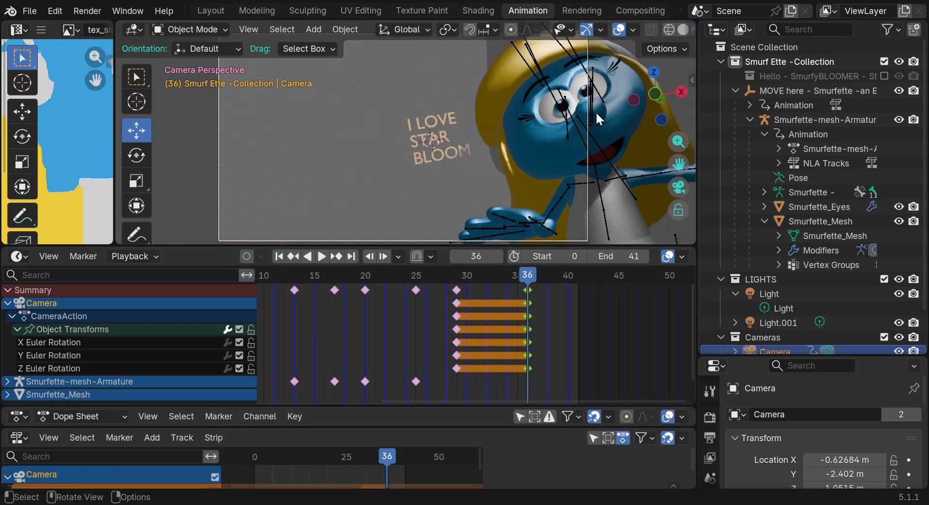
Delete the camera's rotation keyframes at frames 29 and 36
{"action": "left_click_drag", "start_coordinate": [537, 386], "coordinate": [460, 296]}
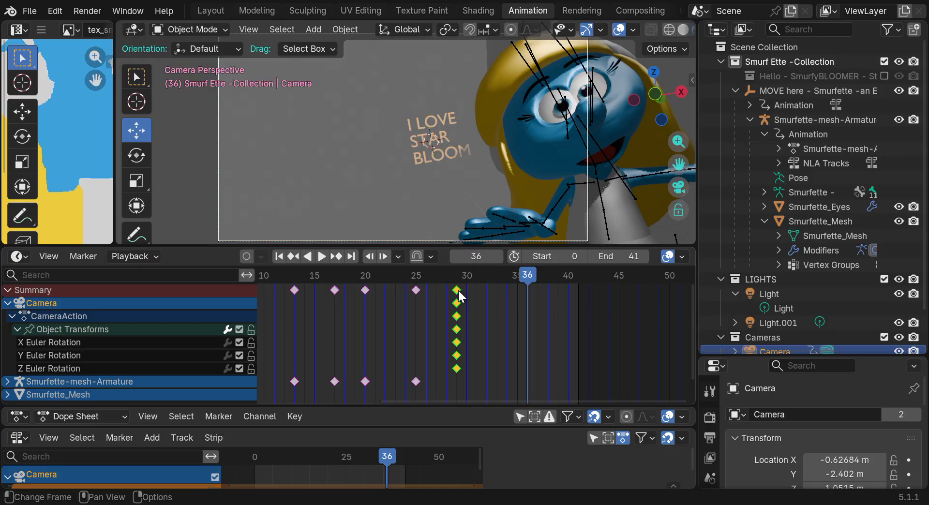
{"action": "key", "text": "Delete"}
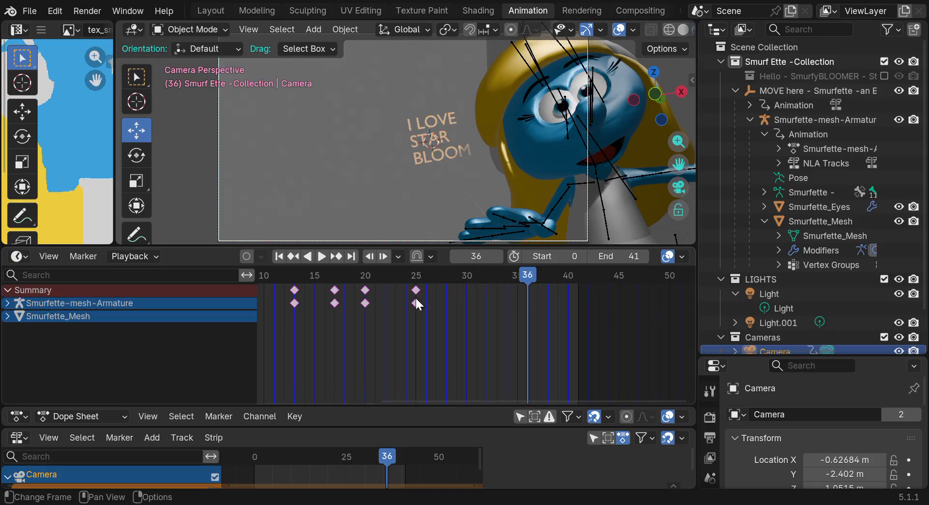
Limit the timeline to selected objects and insert a camera keyframe at frame 25
{"action": "left_click_drag", "start_coordinate": [526, 276], "coordinate": [468, 278]}
{"action": "left_click", "coordinate": [48, 256]}
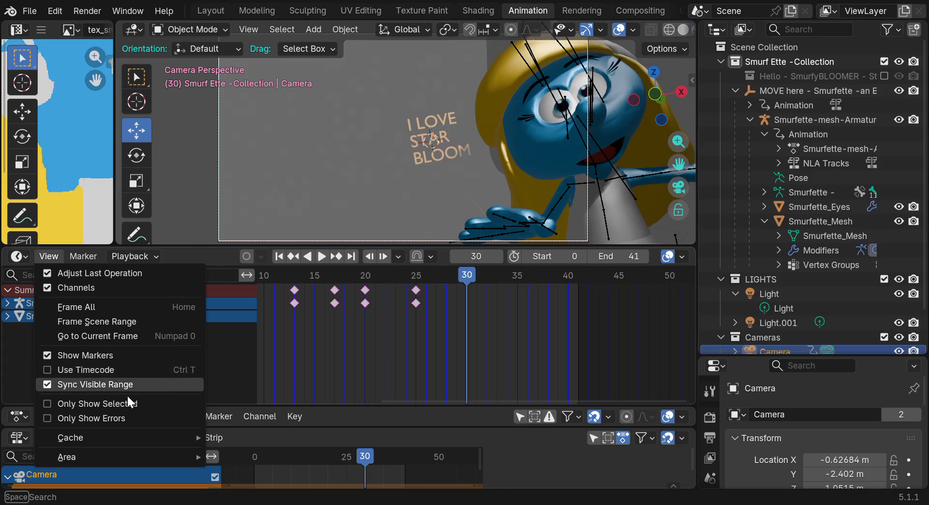
{"action": "left_click", "coordinate": [98, 402]}
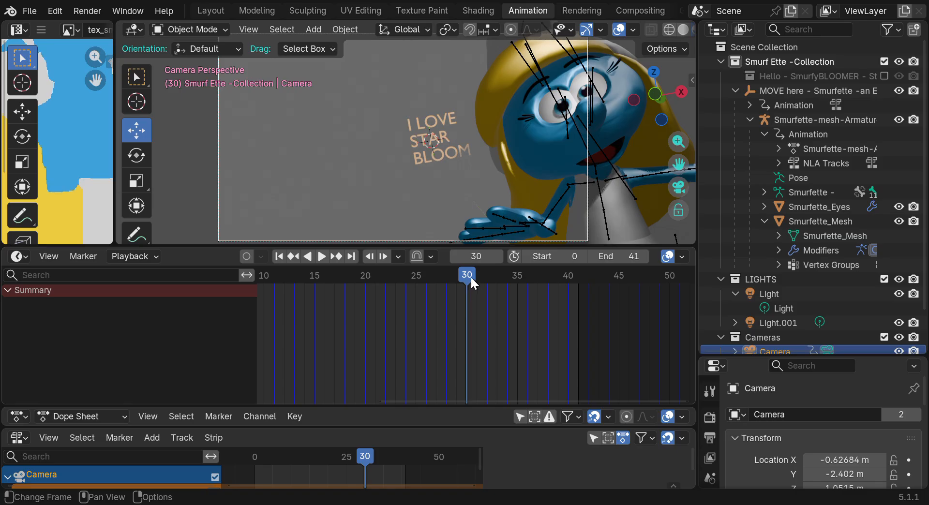
{"action": "left_click_drag", "start_coordinate": [470, 275], "coordinate": [422, 278]}
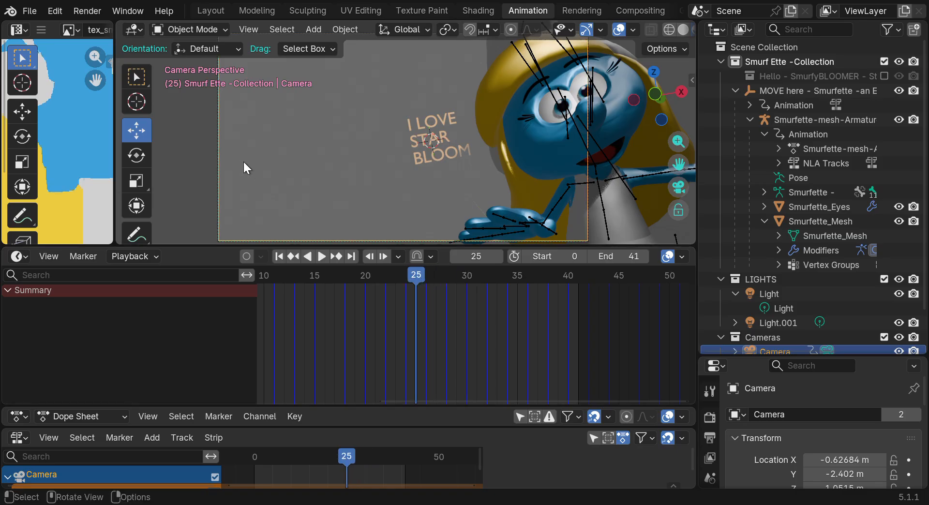
{"action": "scroll", "coordinate": [826, 274], "scroll_direction": "down", "scroll_amount": 3}
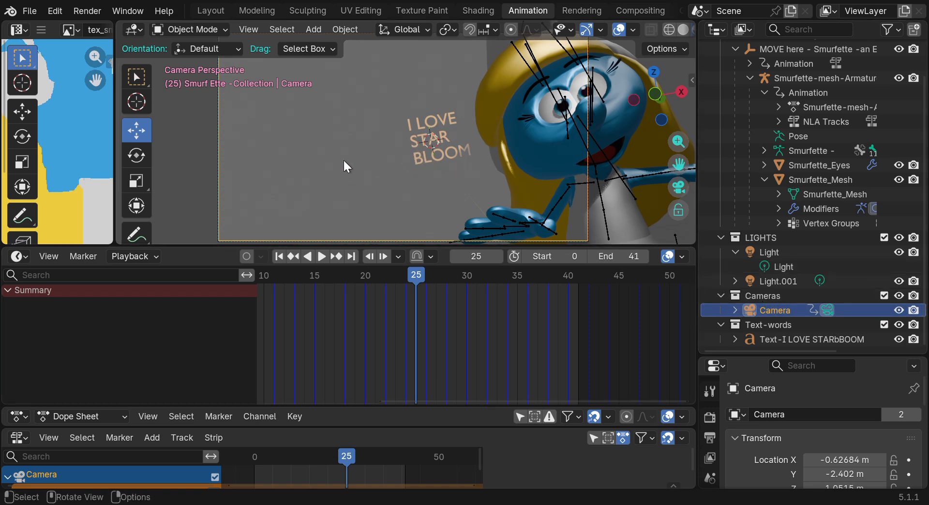
{"action": "key", "text": "i"}
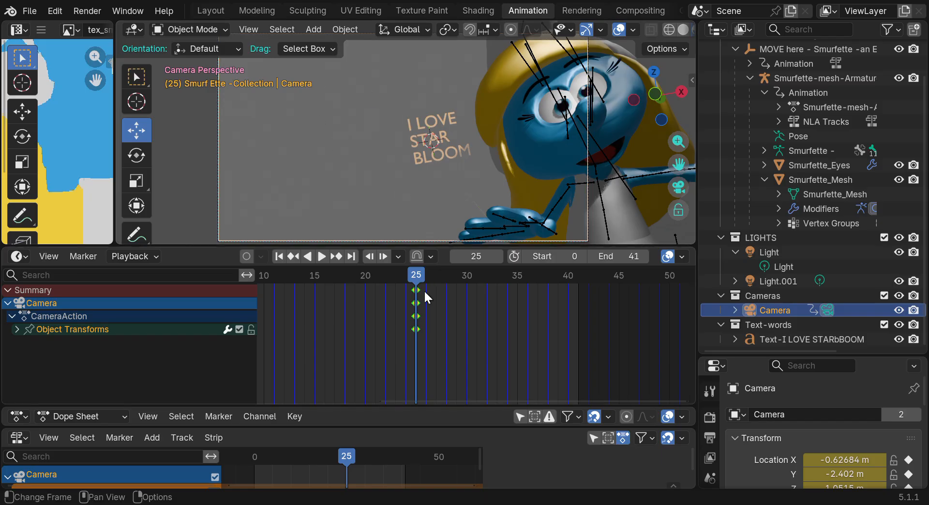
At frame 30, lock the camera to the view, reframe it to about X -1.27, Y -1.92, Z 1.24 m, and insert a keyframe
{"action": "left_click_drag", "start_coordinate": [420, 285], "coordinate": [473, 279]}
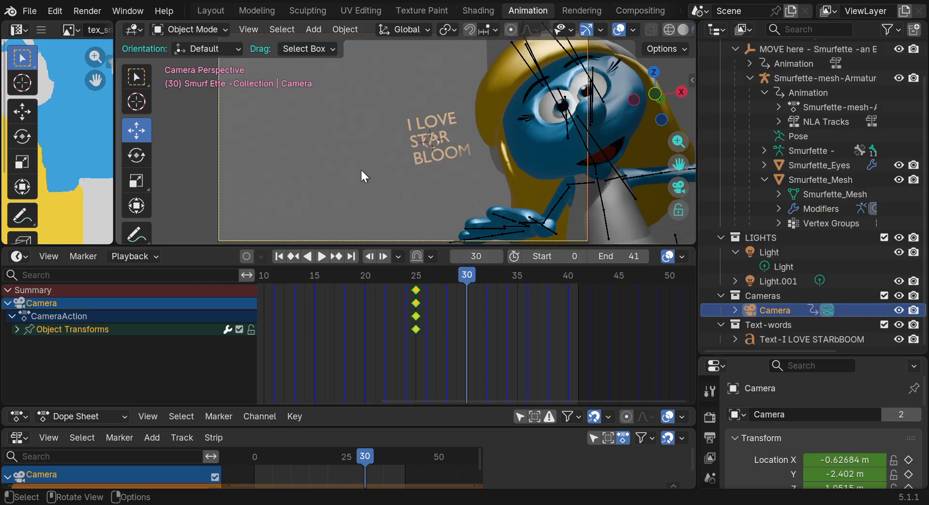
{"action": "key", "text": "g"}
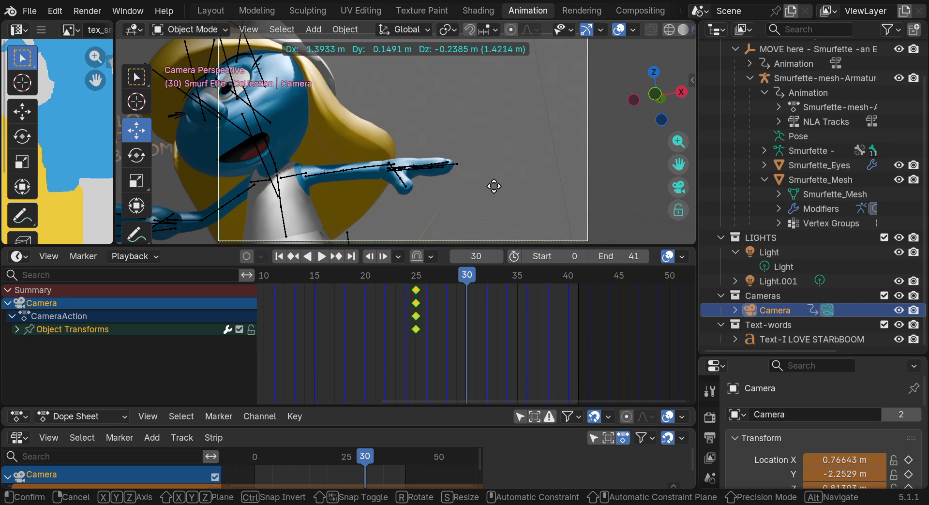
{"action": "left_click", "coordinate": [494, 187]}
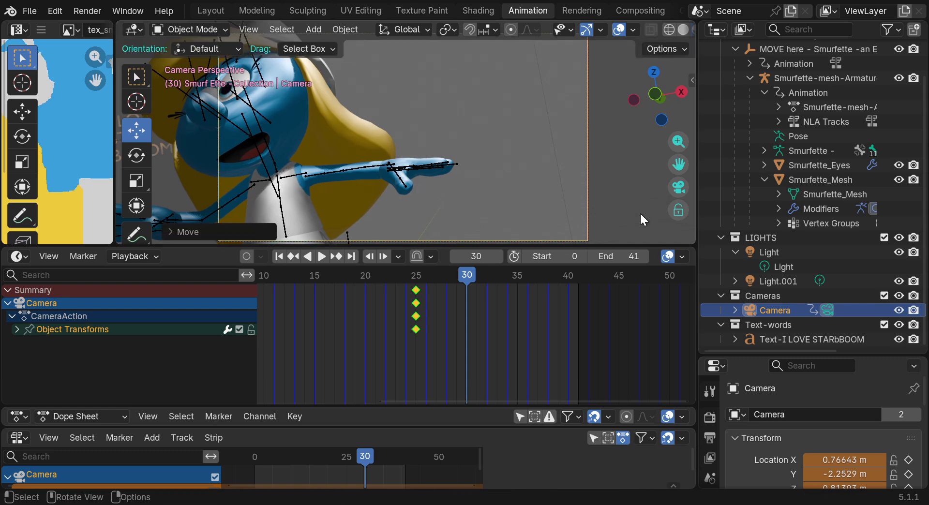
{"action": "left_click", "coordinate": [677, 211]}
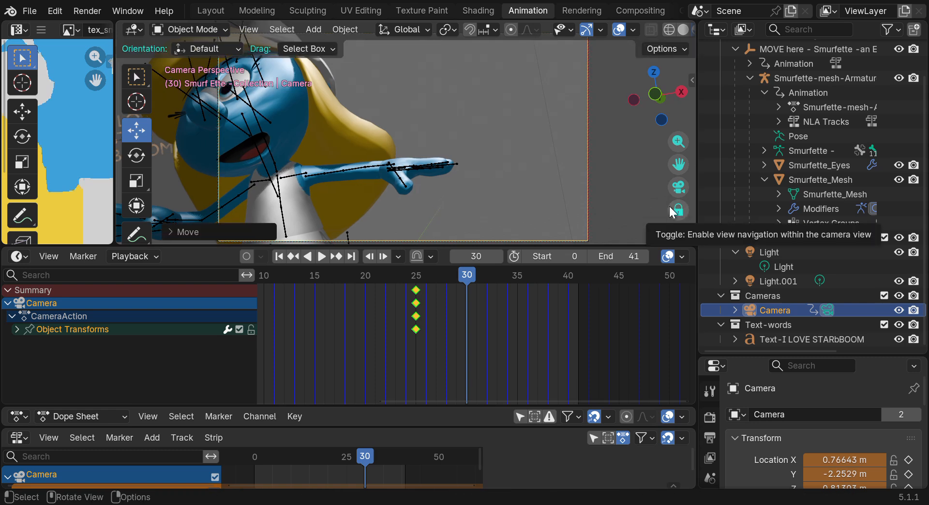
{"action": "left_click", "coordinate": [269, 146]}
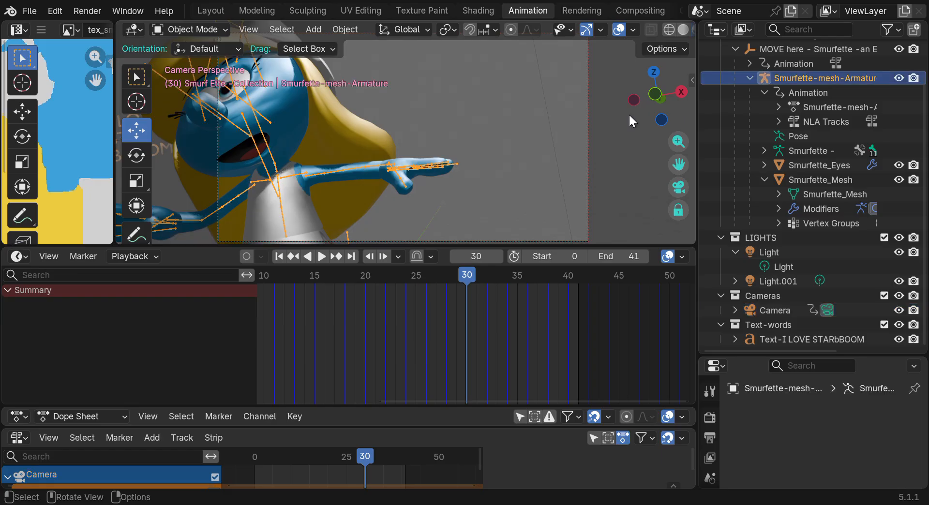
{"action": "mouse_move", "coordinate": [636, 95]}
{"action": "left_mouse_down"}
{"action": "mouse_move", "coordinate": [669, 97]}
{"action": "mouse_move", "coordinate": [641, 103]}
{"action": "left_mouse_up"}
{"action": "left_click", "coordinate": [587, 130]}
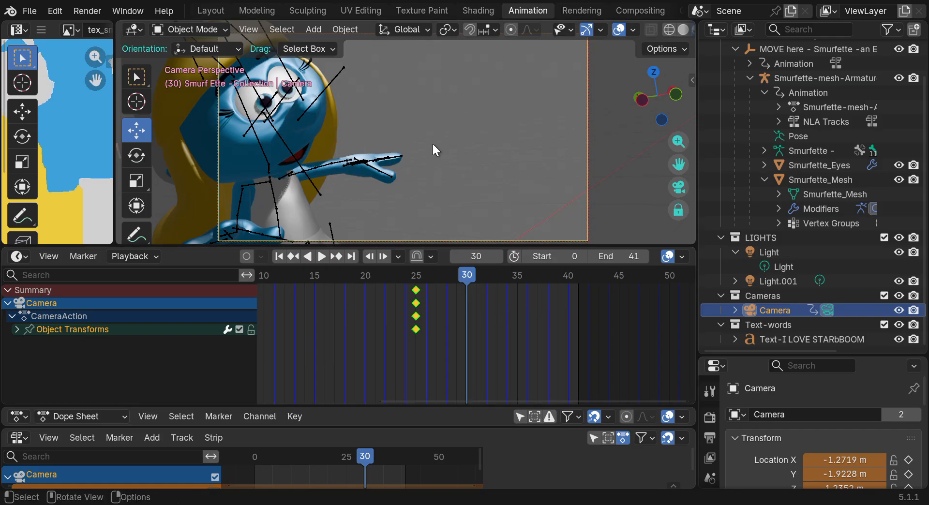
{"action": "key", "text": "i"}
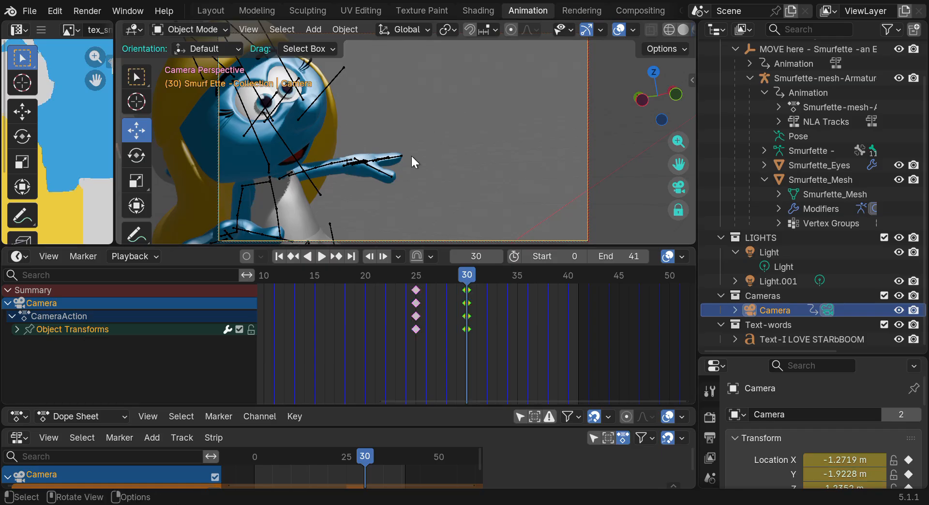
Leave the camera view and show the keyframes of all objects in the timeline, not only the selected ones
{"action": "left_click_drag", "start_coordinate": [456, 281], "coordinate": [411, 275]}
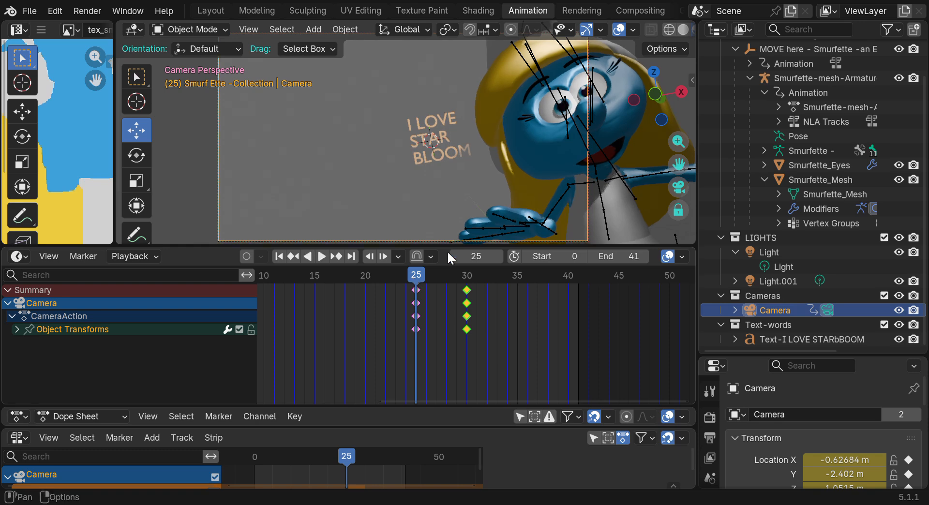
{"action": "left_click", "coordinate": [679, 188]}
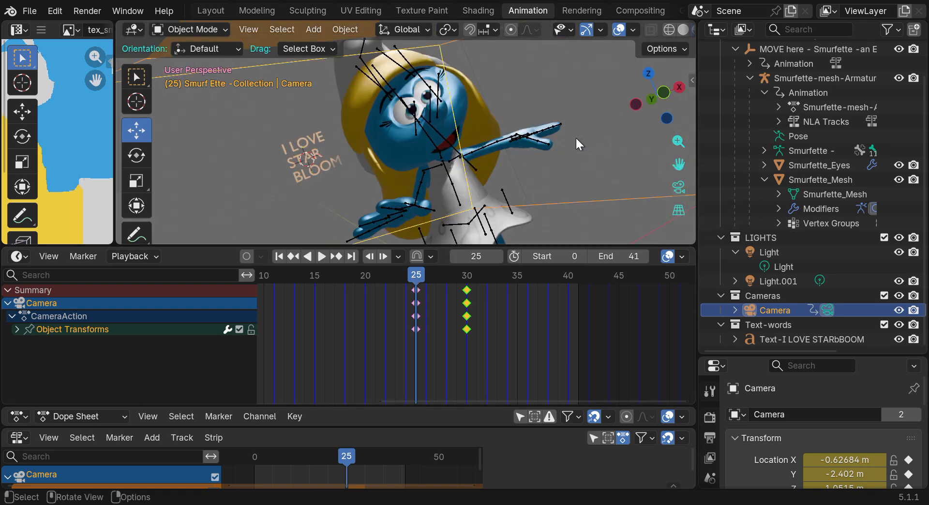
{"action": "scroll", "coordinate": [568, 137], "scroll_direction": "down", "scroll_amount": 8}
{"action": "left_click_drag", "start_coordinate": [679, 164], "coordinate": [244, 274]}
{"action": "left_click_drag", "start_coordinate": [687, 274], "coordinate": [316, 275]}
{"action": "left_click", "coordinate": [51, 256]}
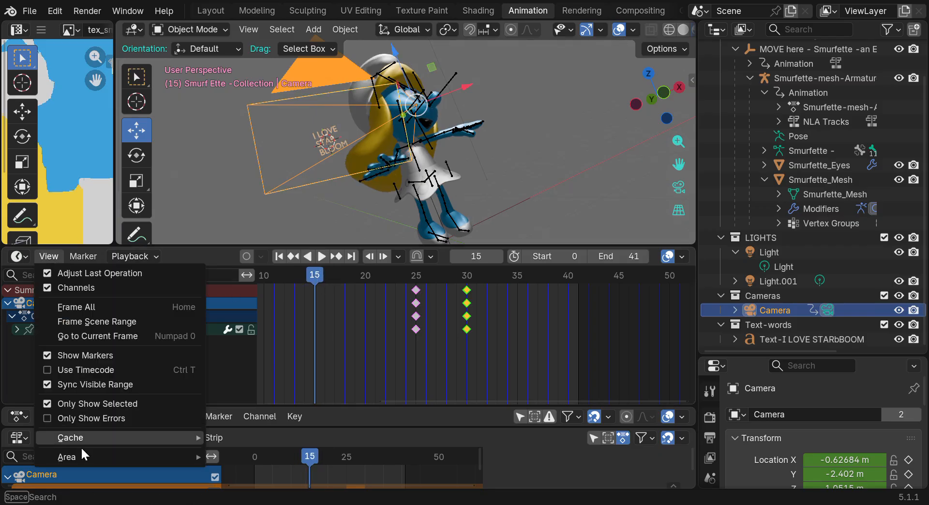
{"action": "left_click", "coordinate": [80, 403]}
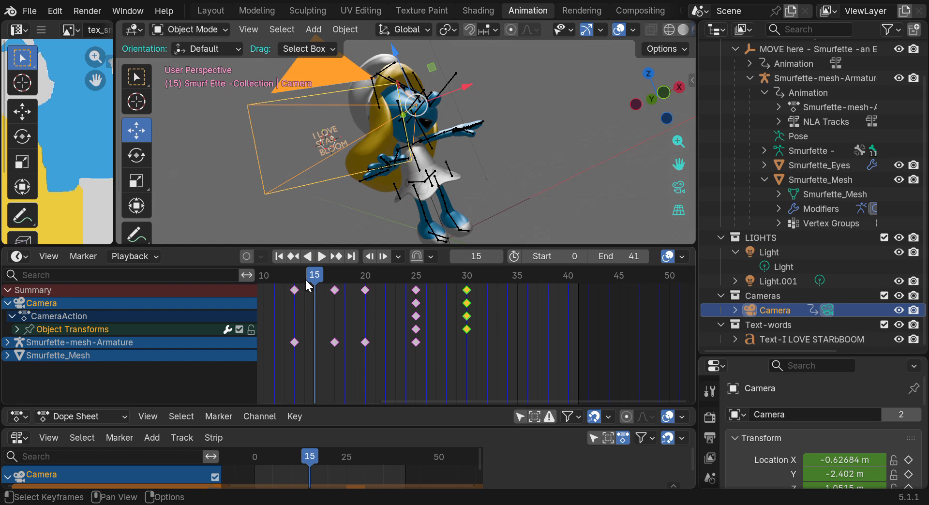
Scrub the timeline from frame 11 to frame 30 to examine the camera's motion from outside the camera view
{"action": "left_click_drag", "start_coordinate": [319, 278], "coordinate": [274, 275]}
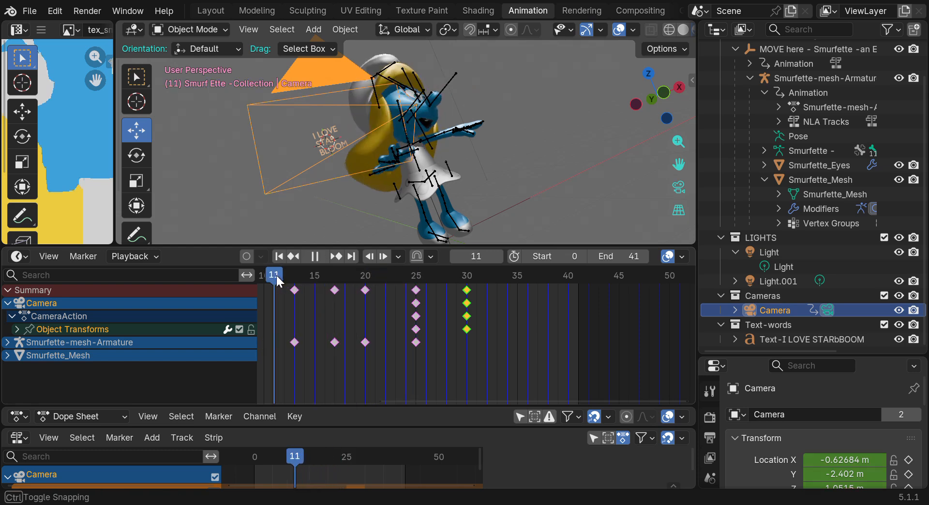
{"action": "left_click", "coordinate": [665, 95]}
{"action": "left_click_drag", "start_coordinate": [674, 140], "coordinate": [606, 181]}
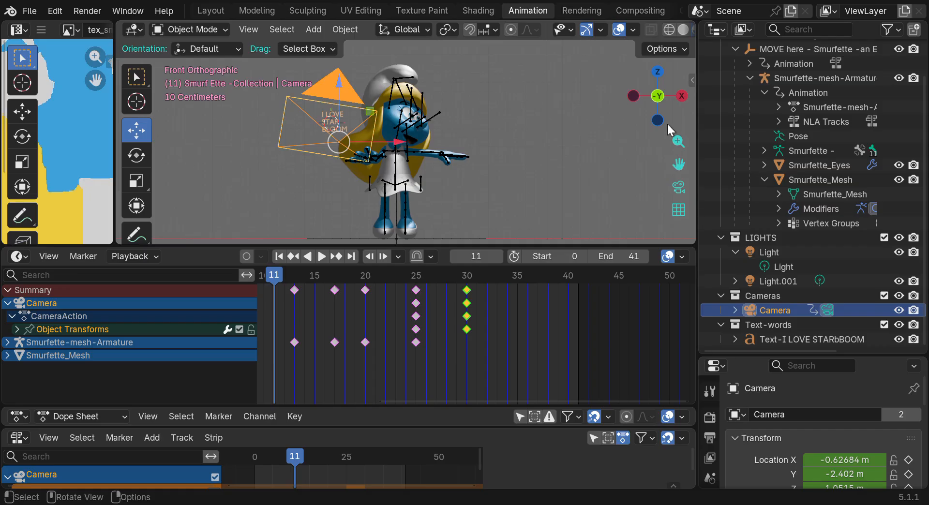
{"action": "left_click_drag", "start_coordinate": [663, 101], "coordinate": [661, 103]}
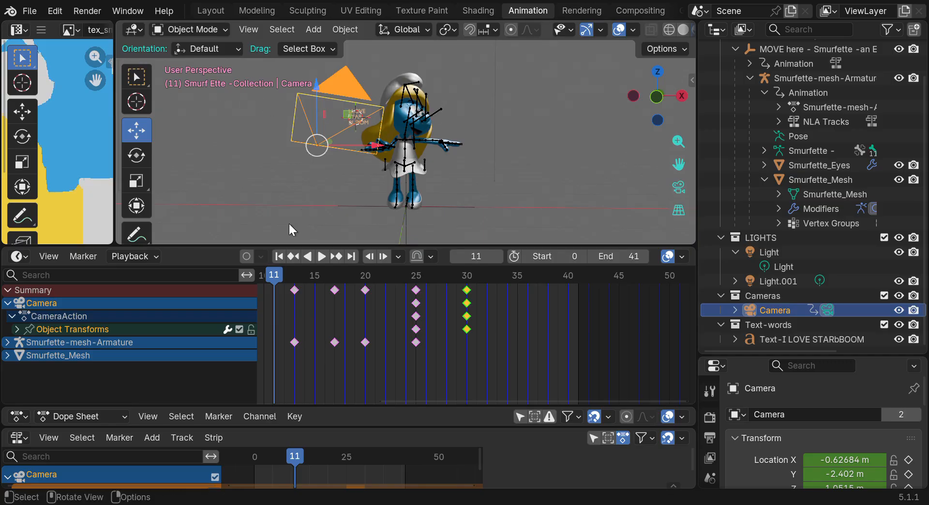
{"action": "key", "text": "space"}
{"action": "left_click_drag", "start_coordinate": [257, 274], "coordinate": [470, 292]}
{"action": "key", "text": "space"}
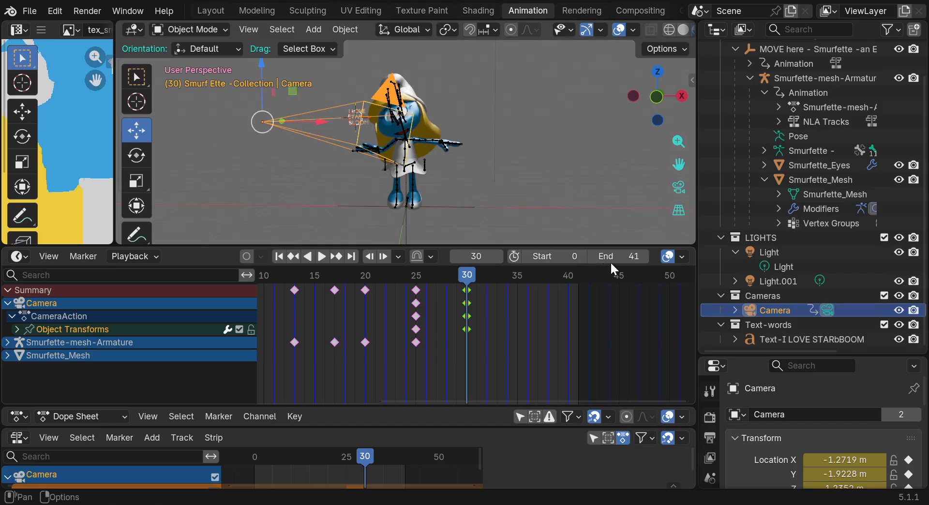
Set the end frame of the animation to 30
{"action": "left_click", "coordinate": [591, 257]}
{"action": "left_click", "coordinate": [590, 256]}
{"action": "left_click", "coordinate": [589, 256]}
{"action": "left_click", "coordinate": [589, 256]}
{"action": "left_click", "coordinate": [590, 255]}
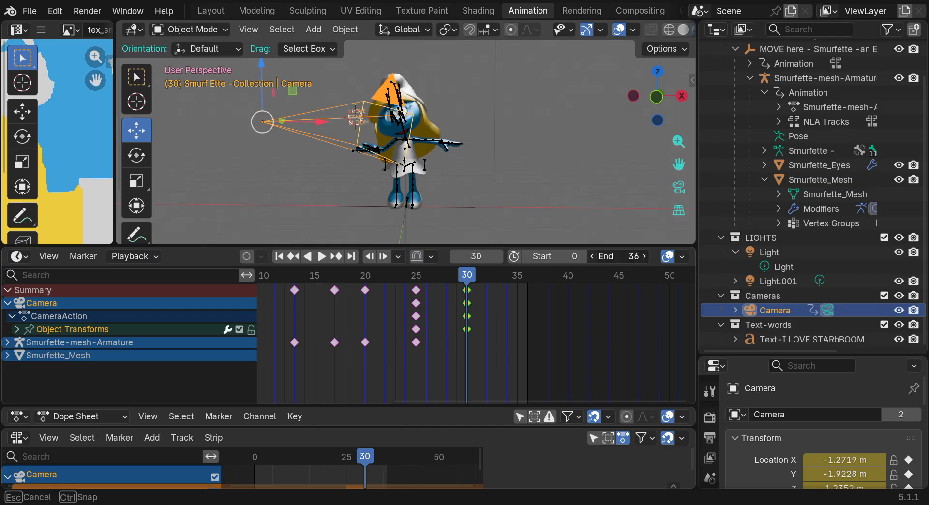
{"action": "left_click", "coordinate": [590, 256]}
{"action": "left_click", "coordinate": [590, 255]}
{"action": "left_click", "coordinate": [590, 255]}
{"action": "left_click", "coordinate": [589, 256]}
{"action": "left_click", "coordinate": [590, 255]}
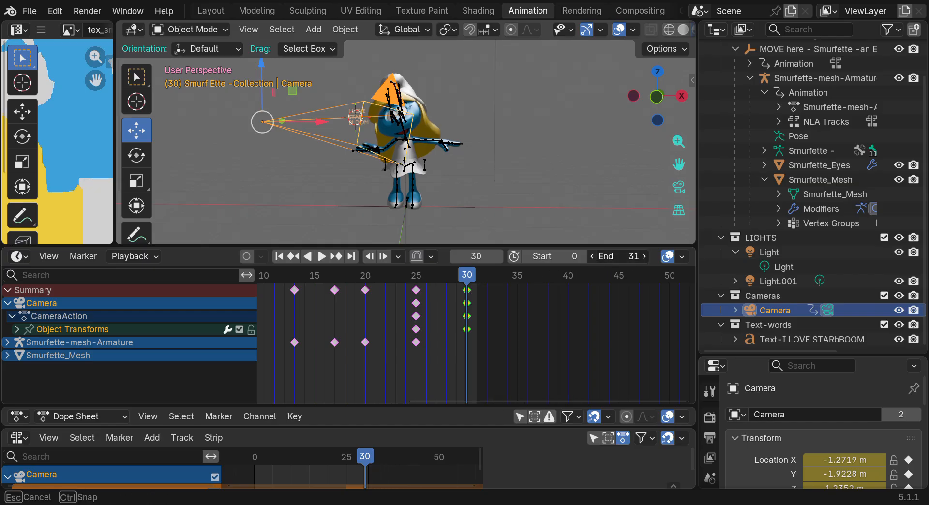
{"action": "left_click", "coordinate": [590, 256]}
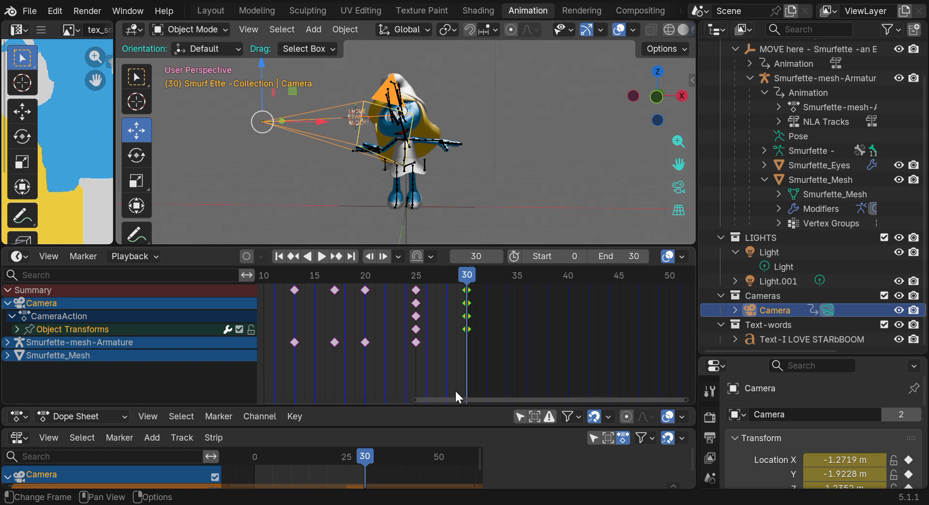
Return to the camera view and scrub the shortened animation, finishing at frame 0
{"action": "left_click_drag", "start_coordinate": [500, 396], "coordinate": [386, 391]}
{"action": "left_click_drag", "start_coordinate": [623, 272], "coordinate": [296, 270]}
{"action": "left_click", "coordinate": [679, 188]}
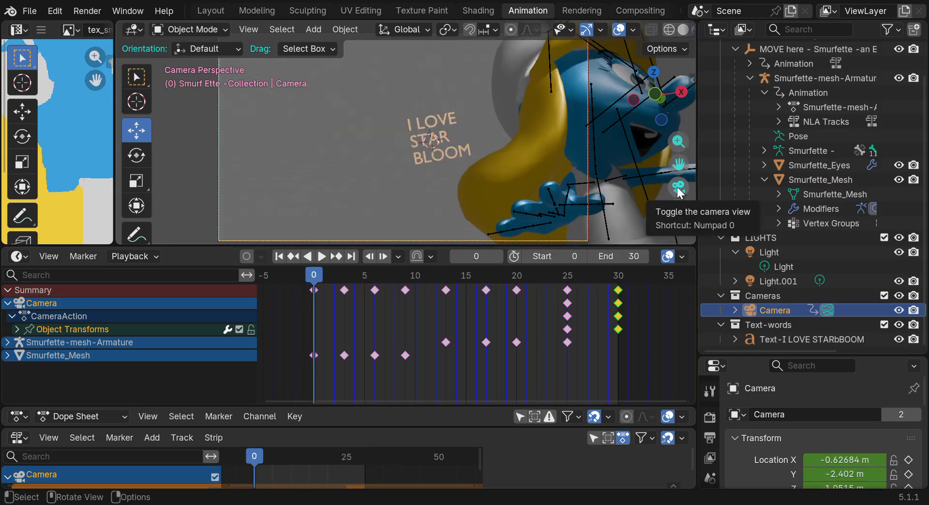
{"action": "left_click_drag", "start_coordinate": [313, 275], "coordinate": [303, 257]}
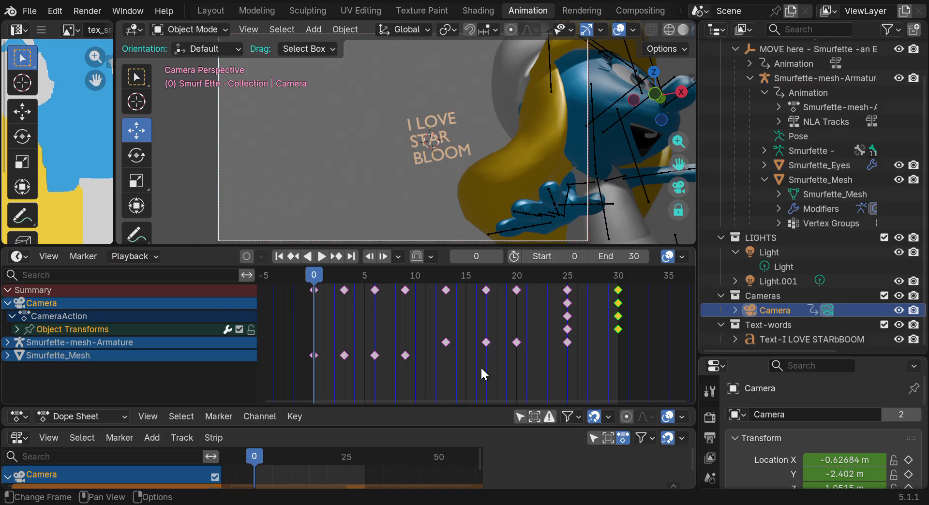
{"action": "left_click_drag", "start_coordinate": [317, 272], "coordinate": [297, 297]}
{"action": "left_click", "coordinate": [315, 290]}
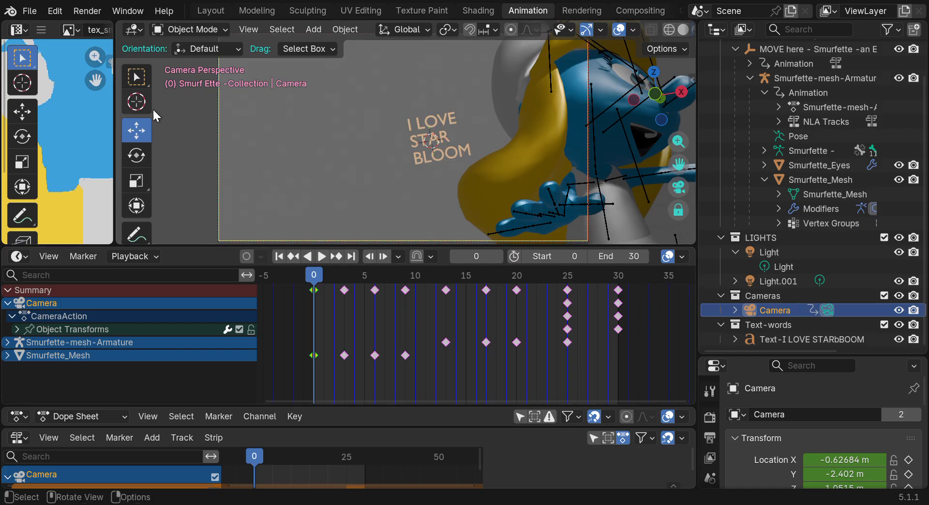
Render the full animation from frame 0 to frame 30 and close the render window
{"action": "left_click", "coordinate": [85, 10]}
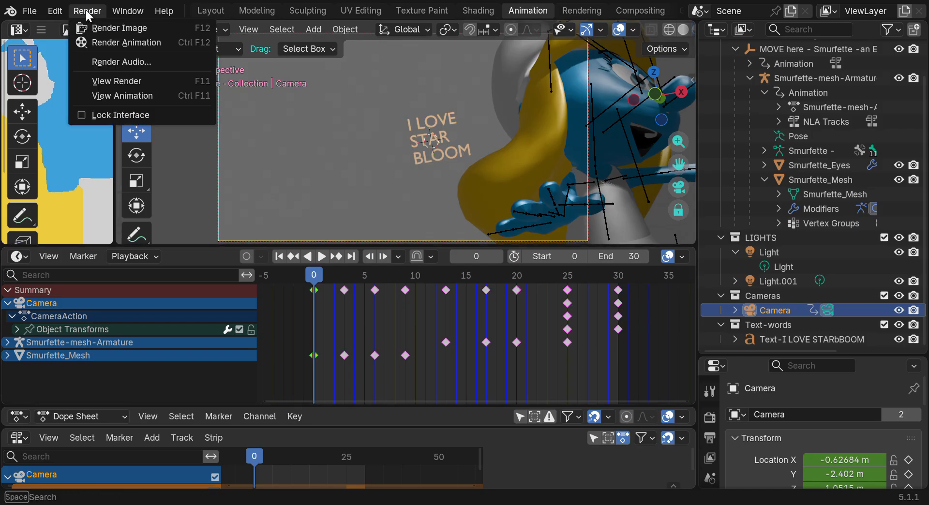
{"action": "left_click", "coordinate": [112, 43]}
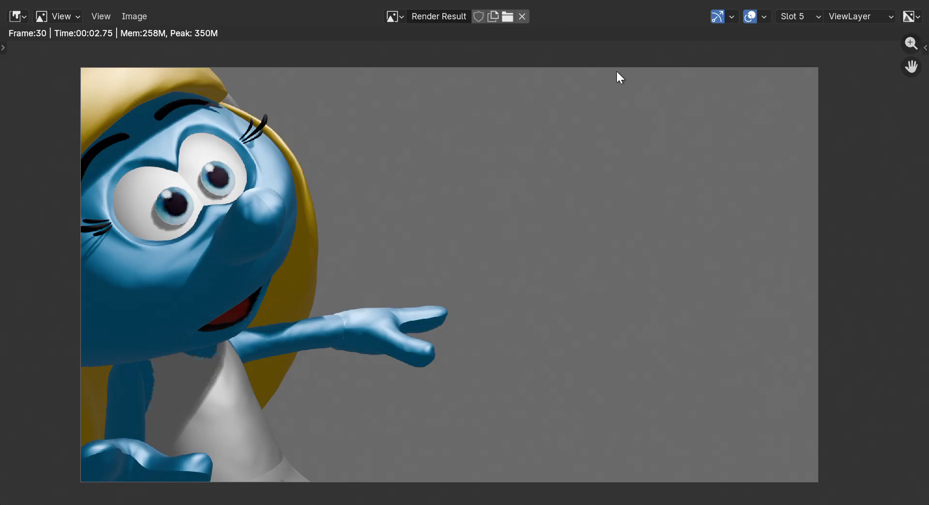
{"action": "left_click", "coordinate": [841, 2]}
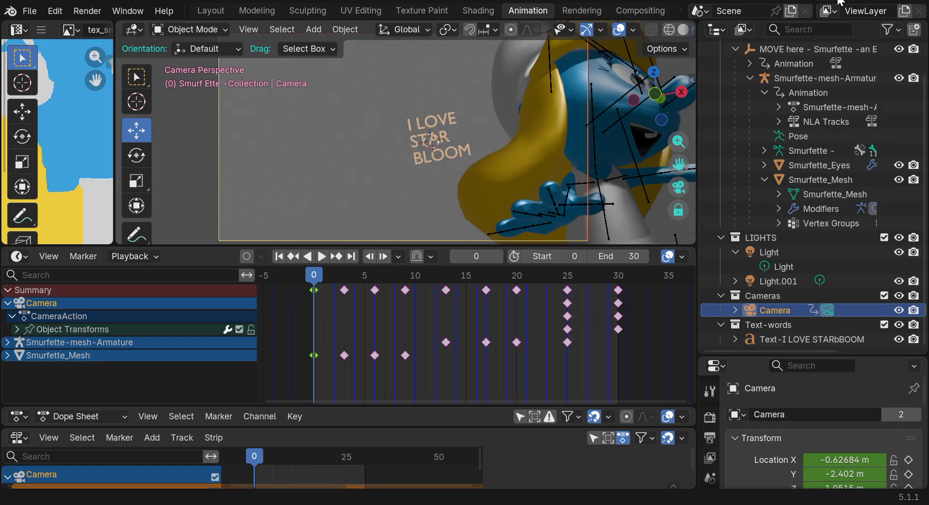
Reopen the last render result to examine it, and close it again
{"action": "mouse_move", "coordinate": [709, 504]}
{"action": "left_click", "coordinate": [84, 12]}
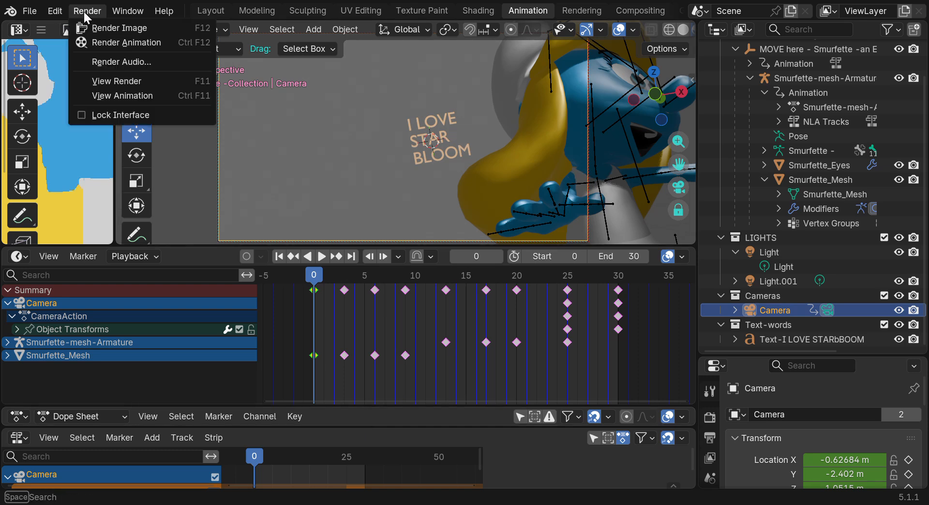
{"action": "left_click", "coordinate": [115, 82]}
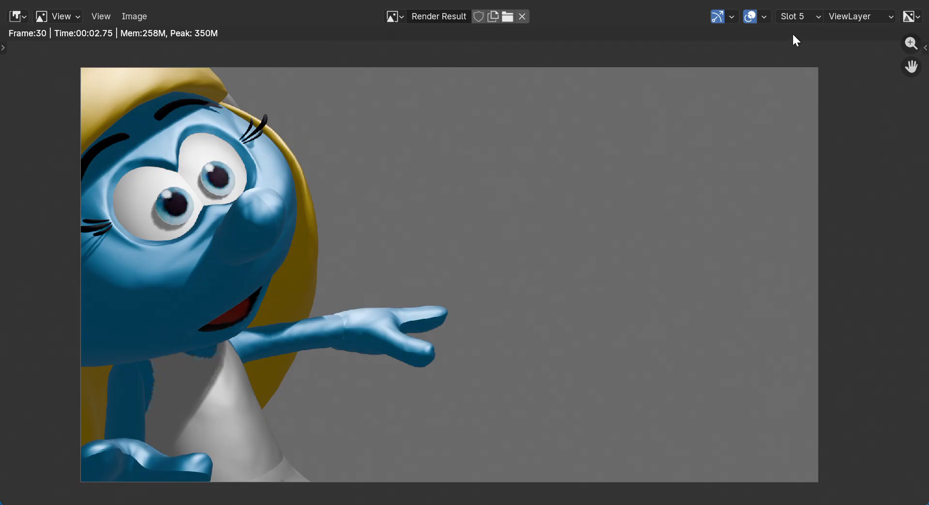
{"action": "key", "text": "Escape"}
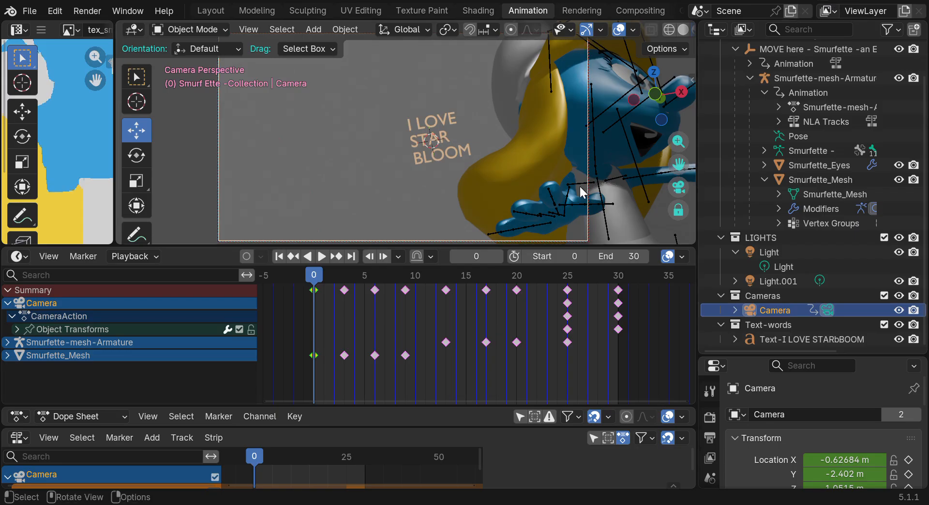
Preview the animation in the viewport, and watch the rendered animation in a maximised animation player before closing it
{"action": "key", "text": "space"}
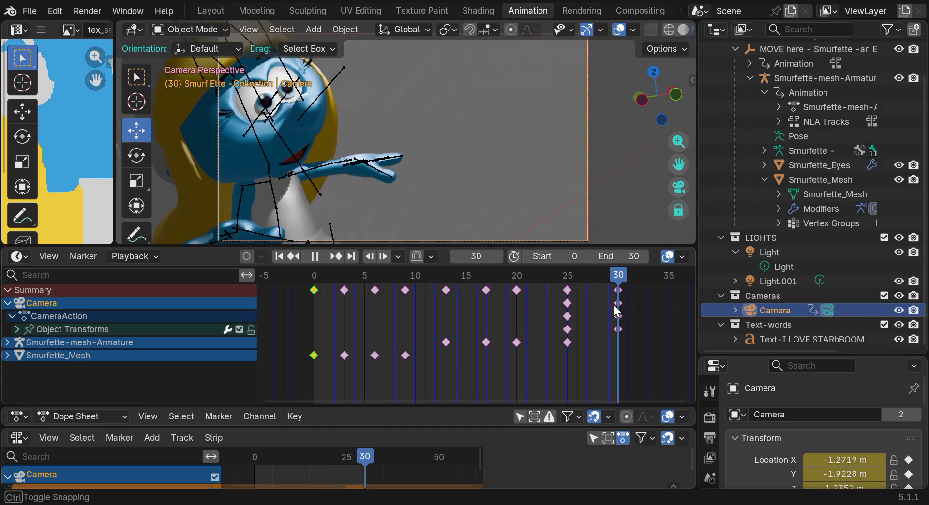
{"action": "key", "text": "Escape"}
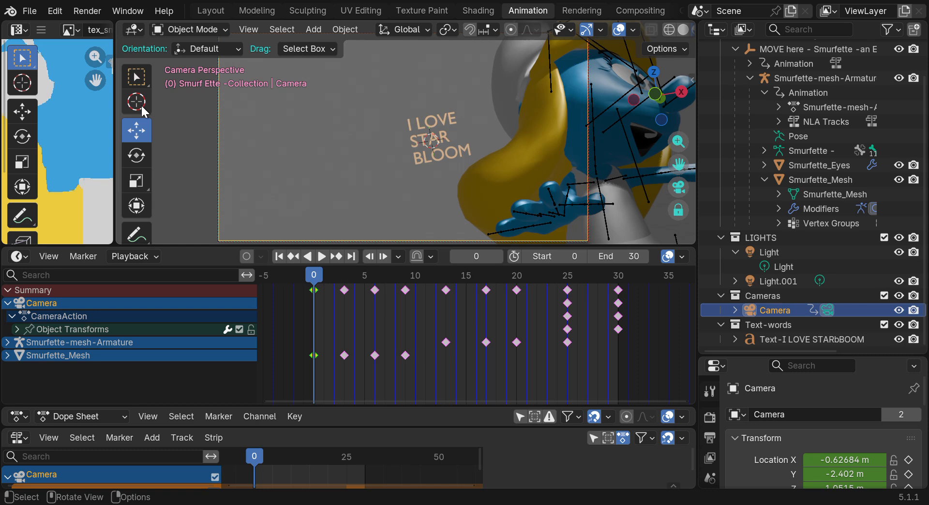
{"action": "left_click", "coordinate": [87, 11]}
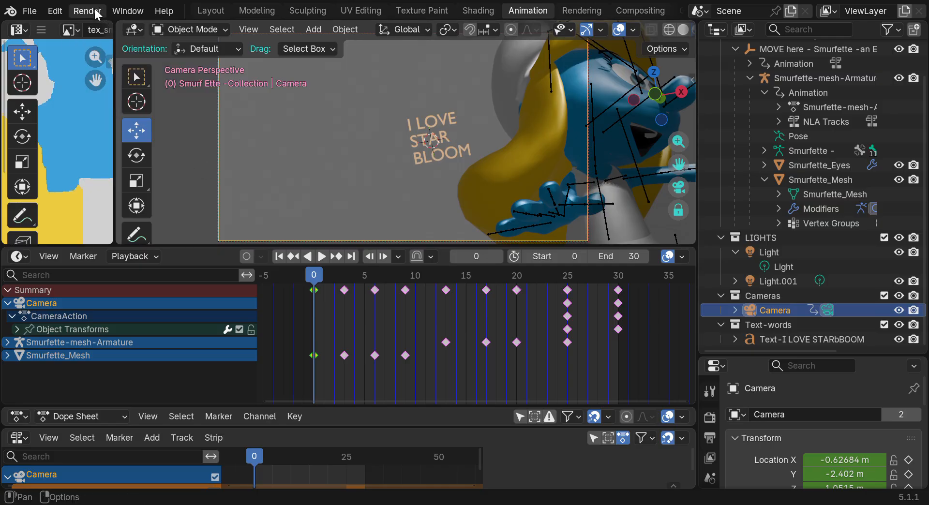
{"action": "left_click", "coordinate": [88, 9]}
{"action": "left_click", "coordinate": [135, 95]}
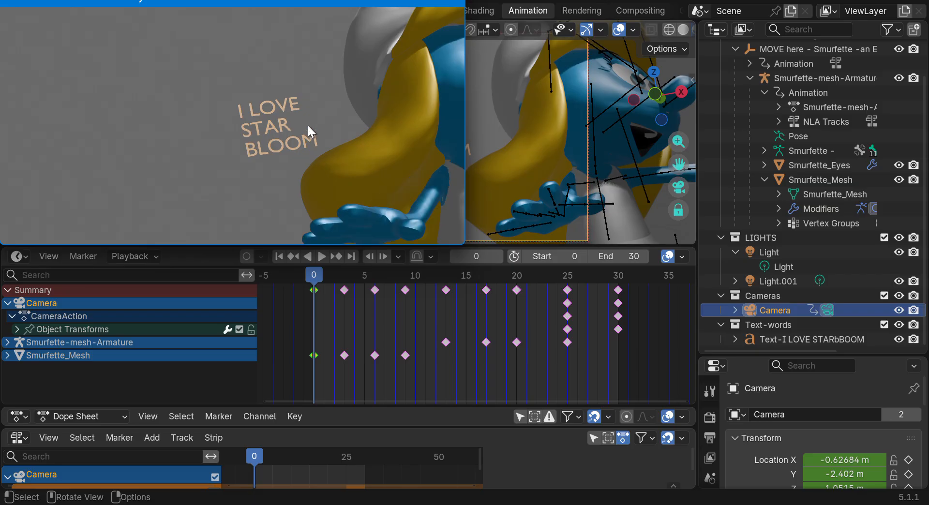
{"action": "left_click_drag", "start_coordinate": [264, 1], "coordinate": [465, 114]}
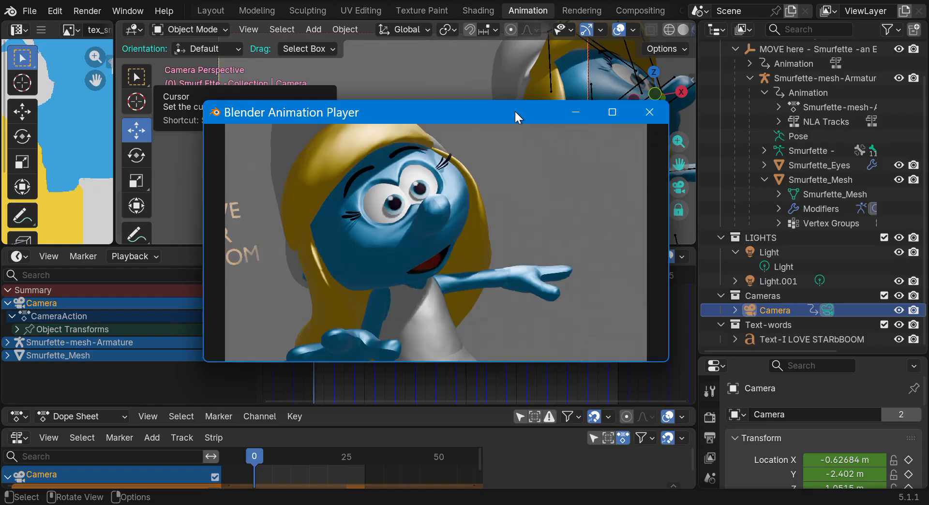
{"action": "left_click", "coordinate": [612, 112]}
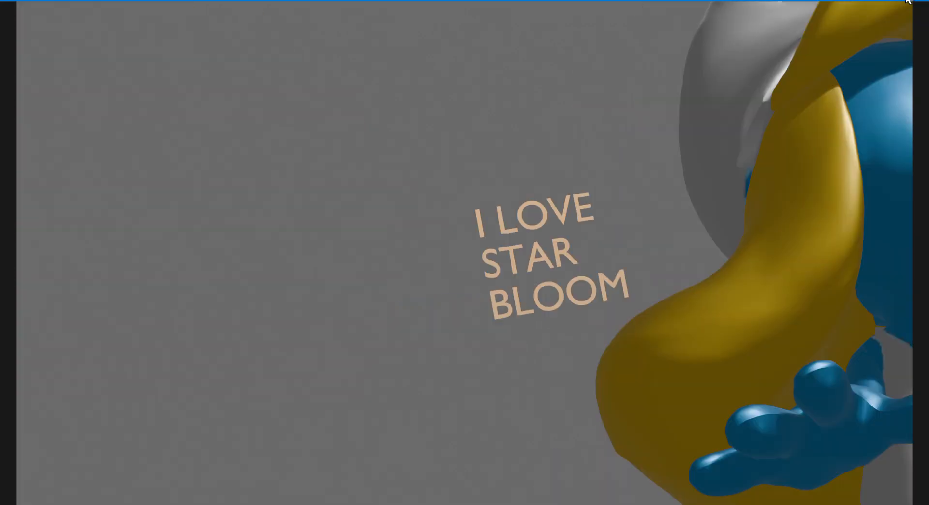
{"action": "left_click", "coordinate": [909, 2]}
View the last render result and close its window
{"action": "left_click", "coordinate": [85, 10]}
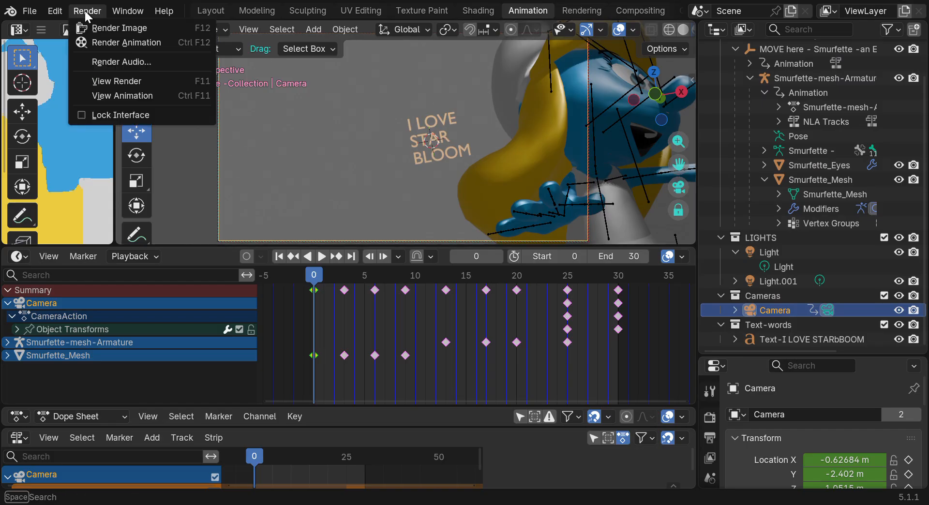
{"action": "left_click", "coordinate": [107, 80]}
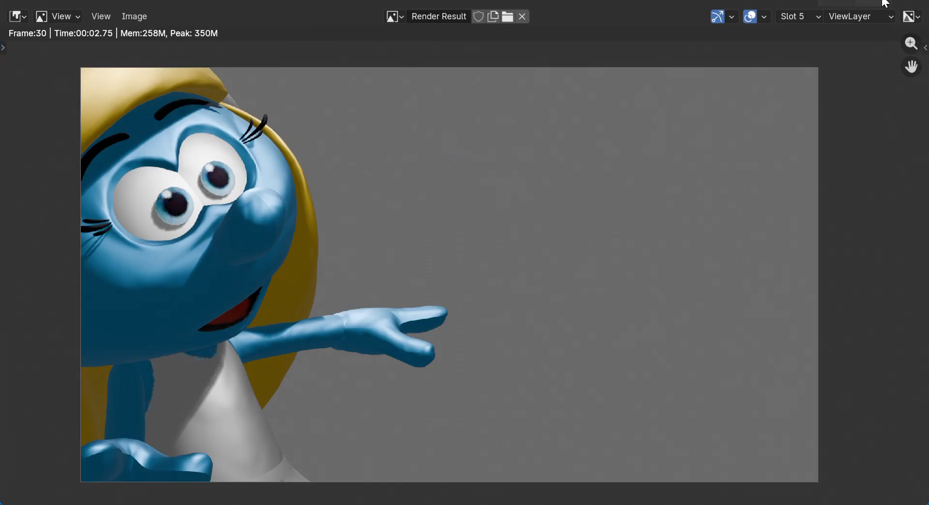
{"action": "left_click", "coordinate": [836, 2]}
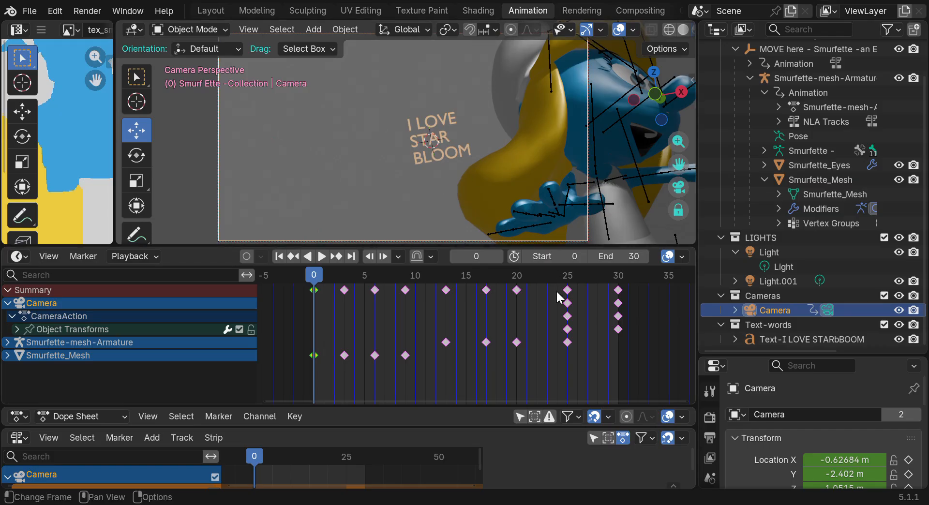
Widen the viewport and timeline areas by narrowing the outliner and properties column
{"action": "scroll", "coordinate": [562, 303], "scroll_direction": "down", "scroll_amount": 5}
{"action": "scroll", "coordinate": [561, 304], "scroll_direction": "down", "scroll_amount": 2}
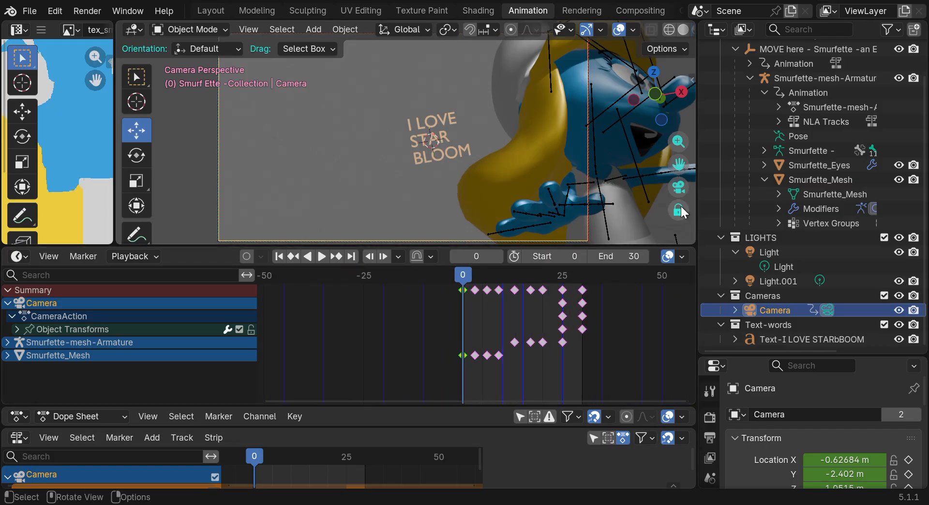
{"action": "left_click", "coordinate": [707, 209]}
{"action": "left_click_drag", "start_coordinate": [699, 204], "coordinate": [903, 204]}
{"action": "scroll", "coordinate": [785, 331], "scroll_direction": "down", "scroll_amount": 1}
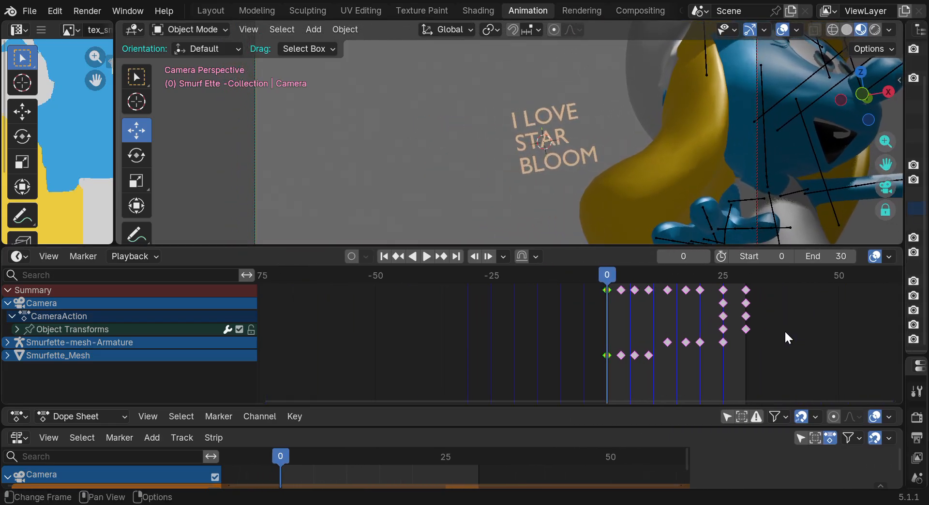
{"action": "scroll", "coordinate": [785, 330], "scroll_direction": "up", "scroll_amount": 6}
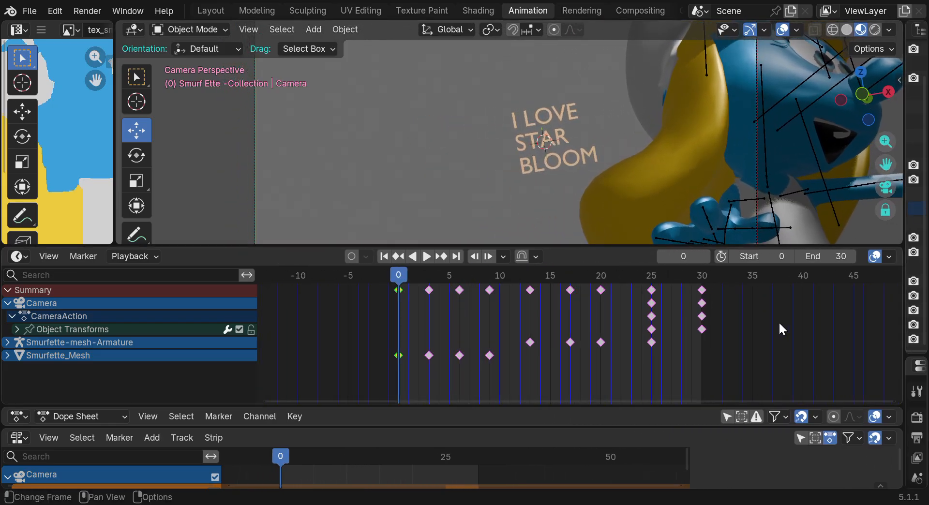
{"action": "scroll", "coordinate": [478, 342], "scroll_direction": "up", "scroll_amount": 1}
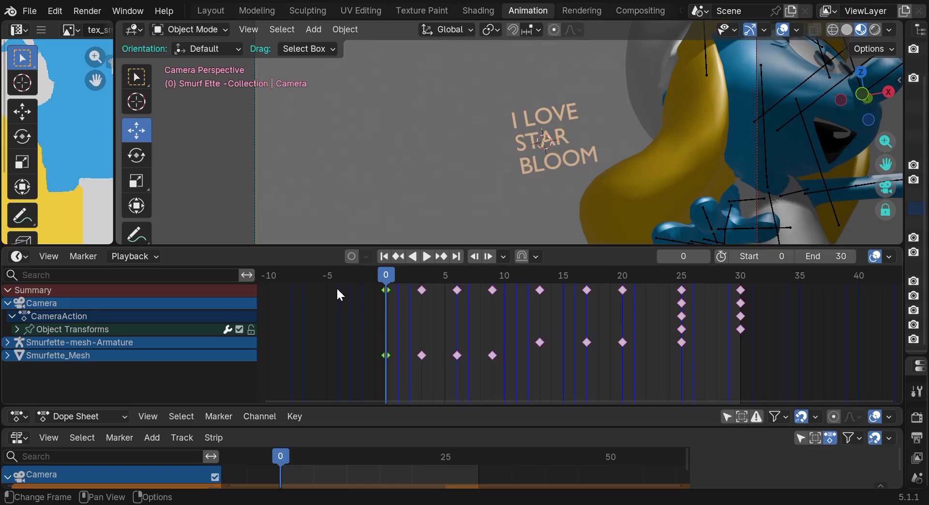
Select all keyframes in the timeline and scale them out from frame 0 until the last ones sit at about frame 257
{"action": "left_click_drag", "start_coordinate": [337, 289], "coordinate": [815, 382]}
{"action": "scroll", "coordinate": [646, 366], "scroll_direction": "down", "scroll_amount": 3}
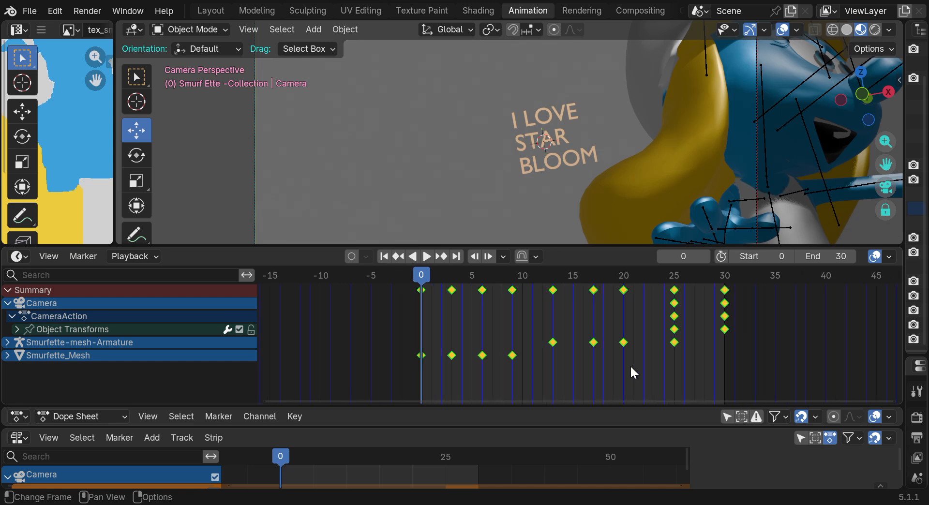
{"action": "scroll", "coordinate": [581, 357], "scroll_direction": "down", "scroll_amount": 2}
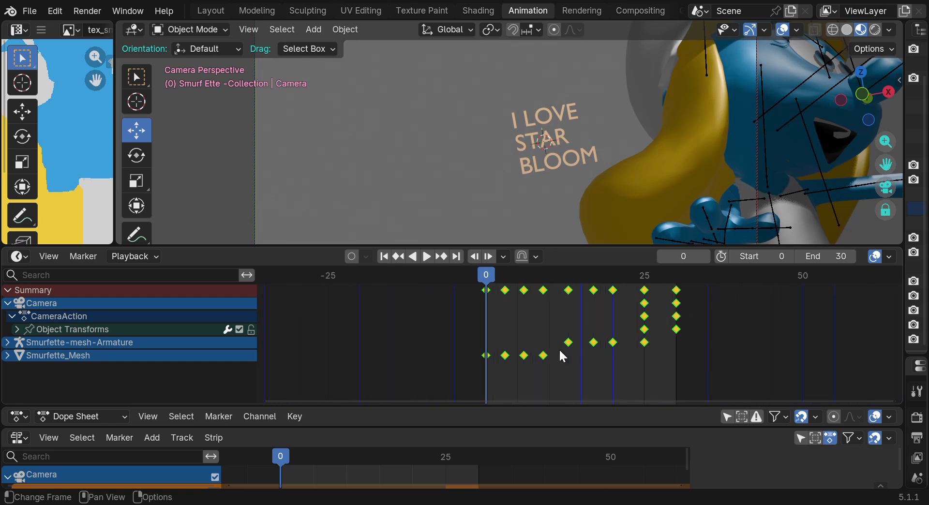
{"action": "scroll", "coordinate": [592, 343], "scroll_direction": "up", "scroll_amount": 1}
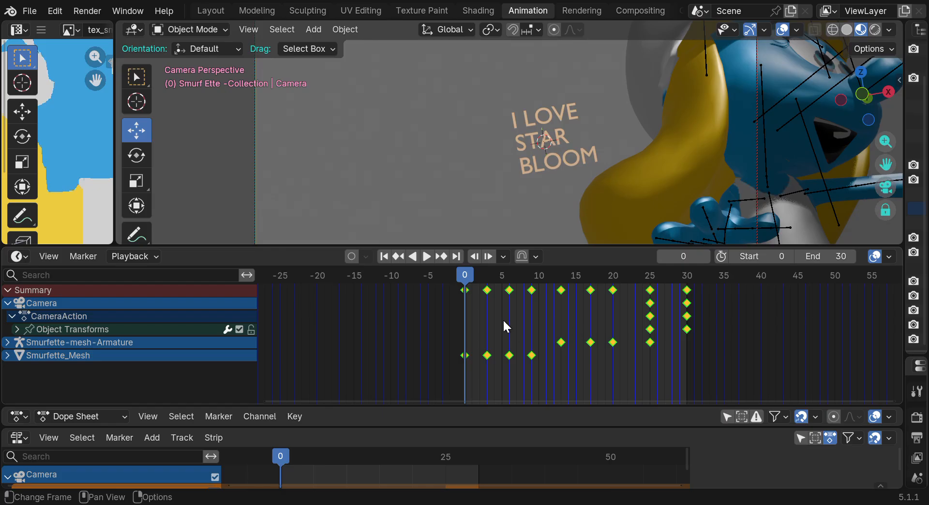
{"action": "key", "text": "s"}
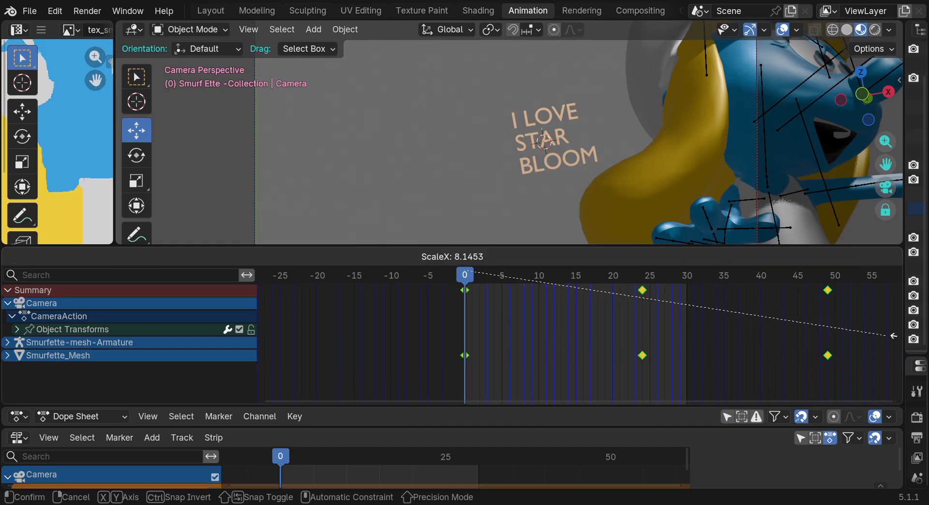
{"action": "left_click", "coordinate": [263, 335]}
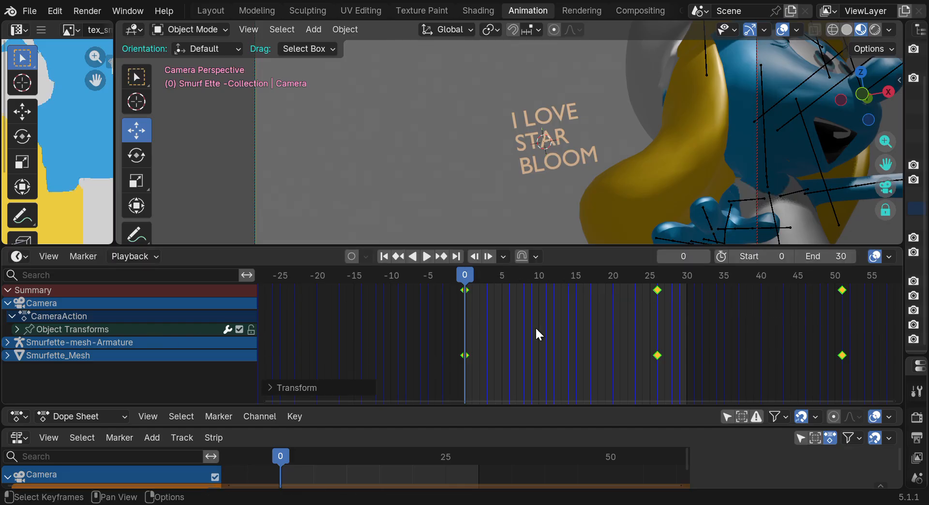
Frame all the stretched keyframes in the timeline and box-select every one of them
{"action": "scroll", "coordinate": [536, 328], "scroll_direction": "down", "scroll_amount": 5}
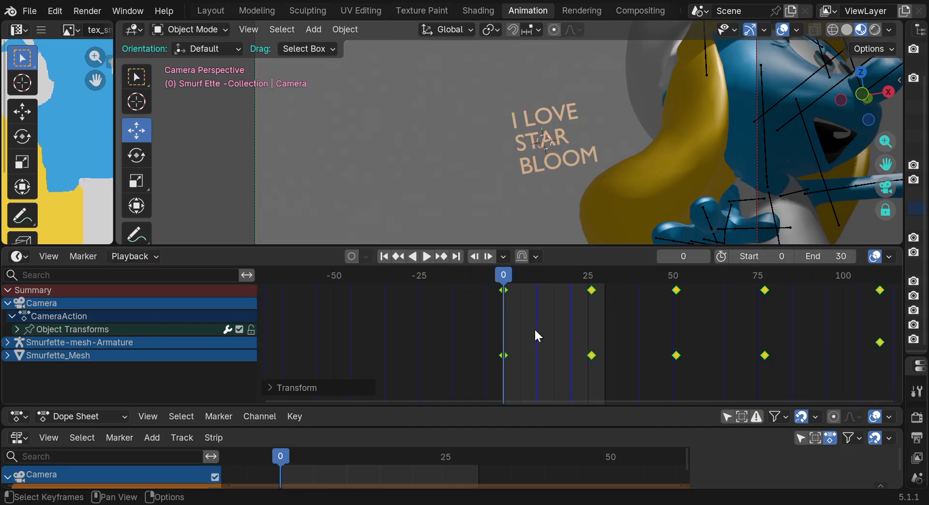
{"action": "mouse_move", "coordinate": [512, 401]}
{"action": "left_mouse_down"}
{"action": "mouse_move", "coordinate": [735, 394]}
{"action": "mouse_move", "coordinate": [691, 390]}
{"action": "left_mouse_up"}
{"action": "left_click", "coordinate": [46, 257]}
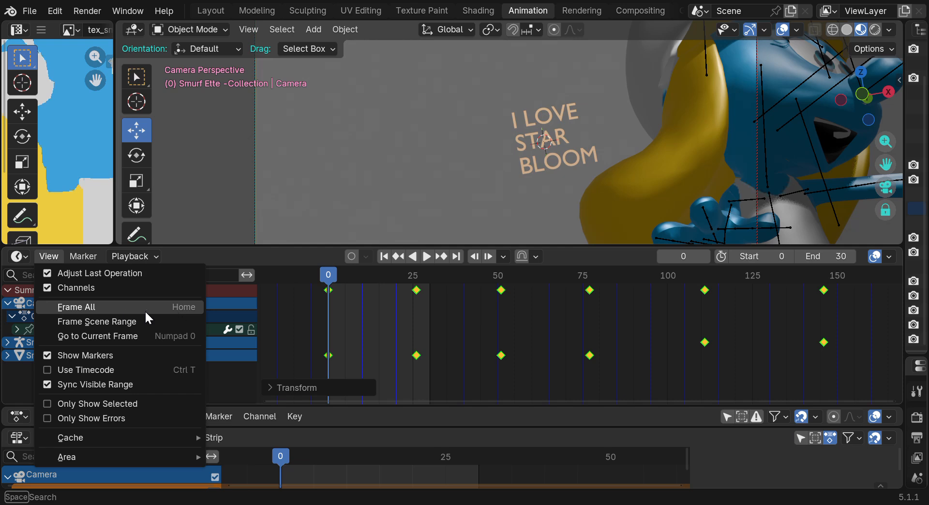
{"action": "left_click", "coordinate": [178, 307]}
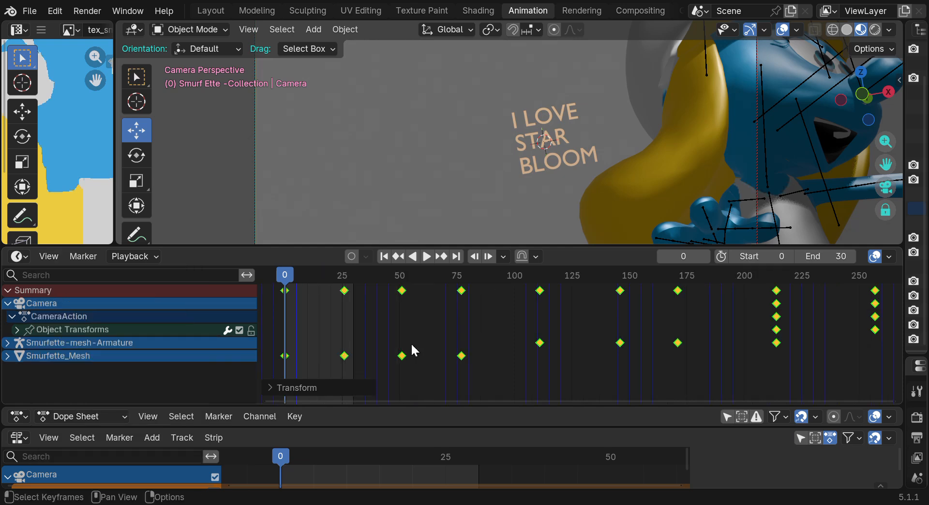
{"action": "scroll", "coordinate": [513, 304], "scroll_direction": "down", "scroll_amount": 2}
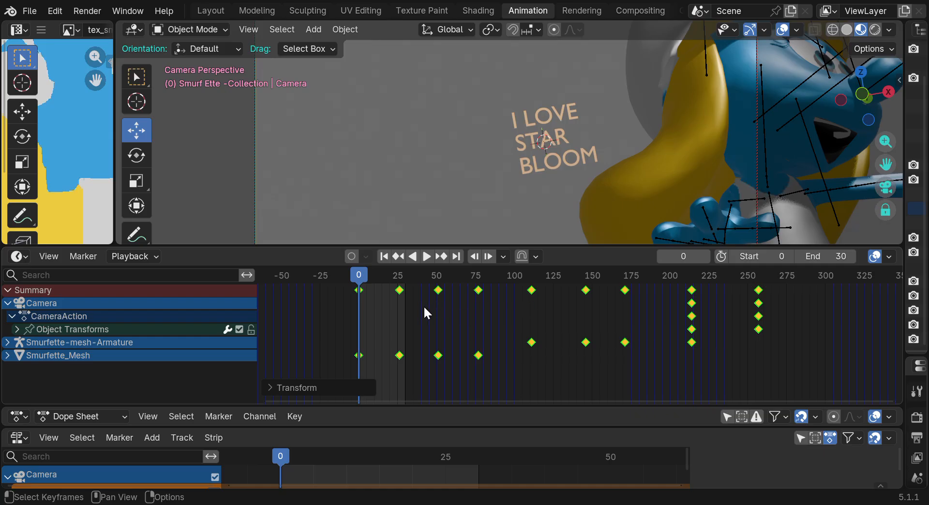
{"action": "left_click_drag", "start_coordinate": [335, 284], "coordinate": [806, 393]}
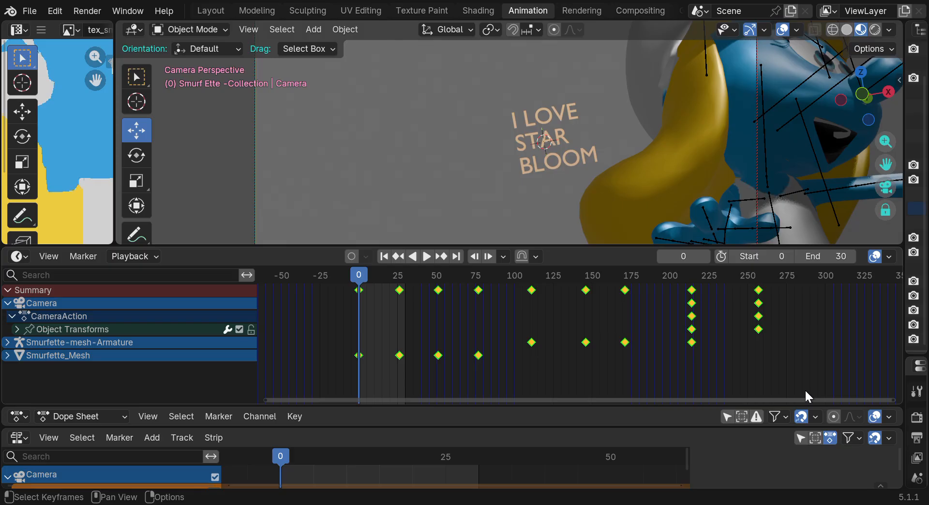
{"action": "scroll", "coordinate": [759, 280], "scroll_direction": "up", "scroll_amount": 1}
Move the playhead to the last camera keyframes at frame 257 and set the end frame to 258
{"action": "left_click", "coordinate": [758, 279]}
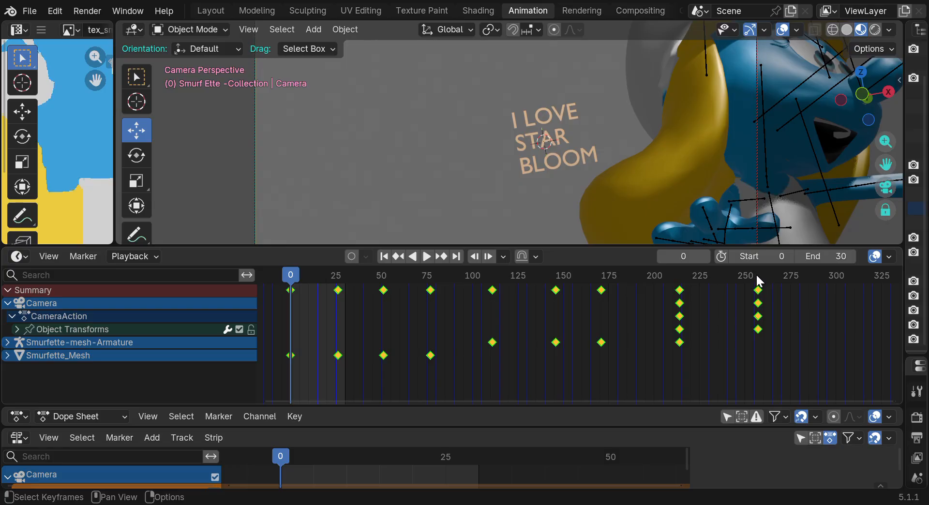
{"action": "left_click_drag", "start_coordinate": [759, 279], "coordinate": [760, 275]}
{"action": "left_click", "coordinate": [821, 257]}
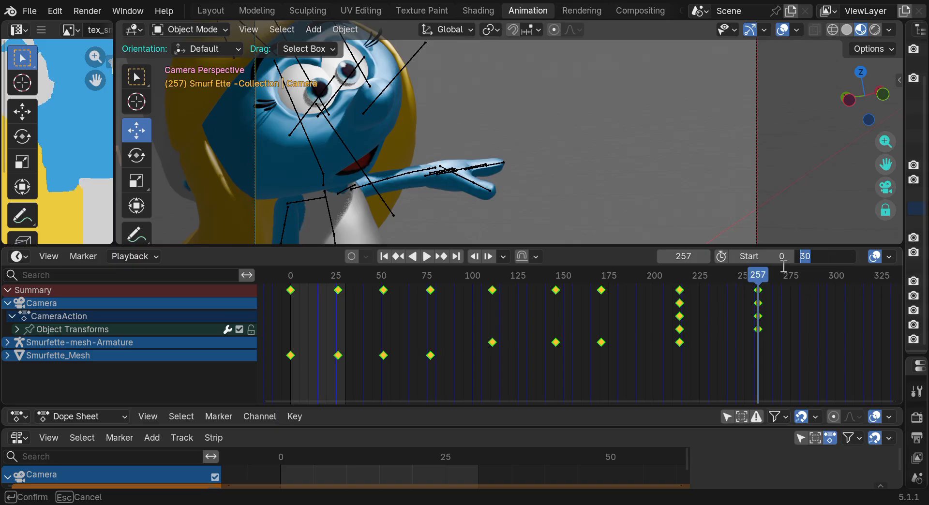
{"action": "type", "text": "258"}
{"action": "key", "text": "Return"}
Scrub and play back the stretched animation to review its slower timing, and stop playback
{"action": "scroll", "coordinate": [801, 323], "scroll_direction": "down", "scroll_amount": 1}
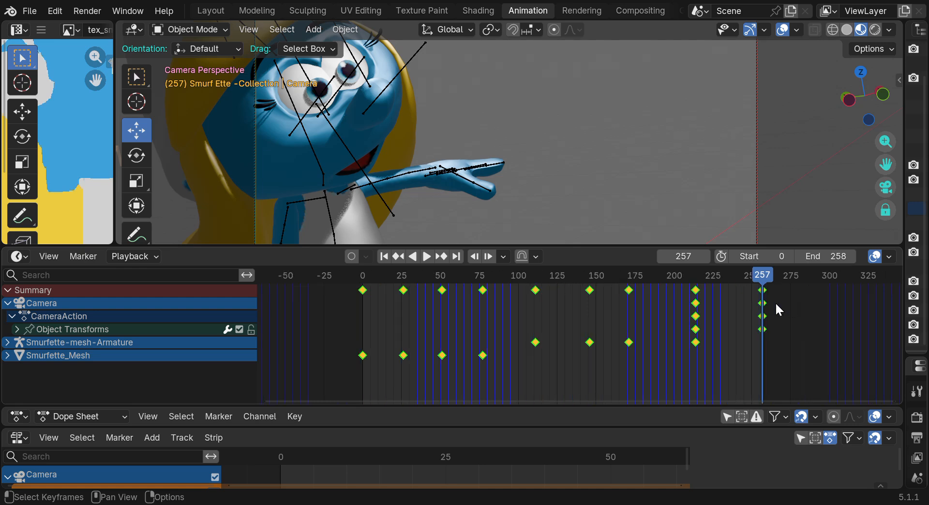
{"action": "left_click_drag", "start_coordinate": [763, 275], "coordinate": [503, 288]}
{"action": "key", "text": "space"}
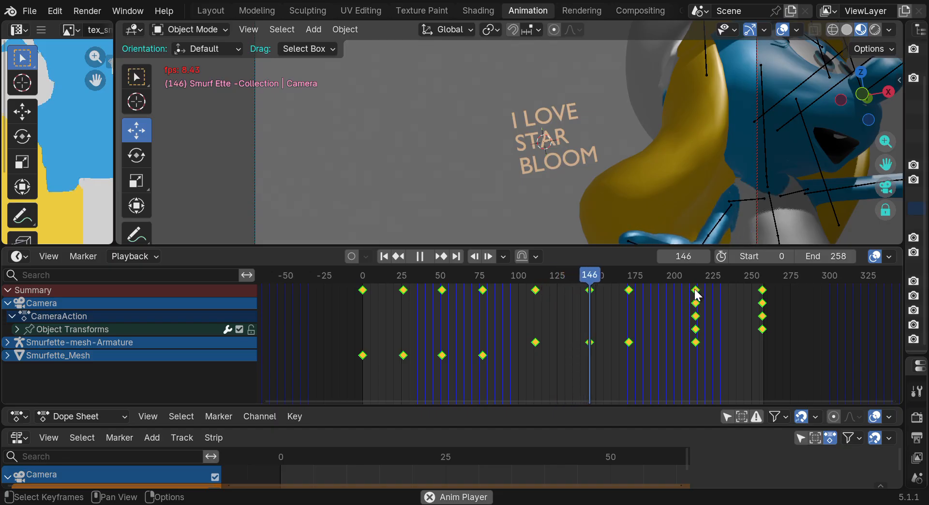
{"action": "left_click_drag", "start_coordinate": [648, 274], "coordinate": [656, 274]}
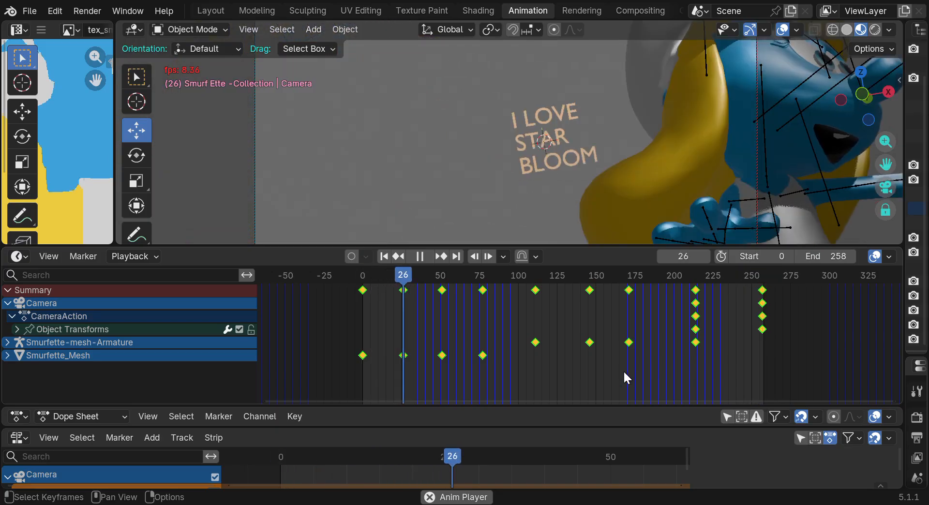
{"action": "key", "text": "space"}
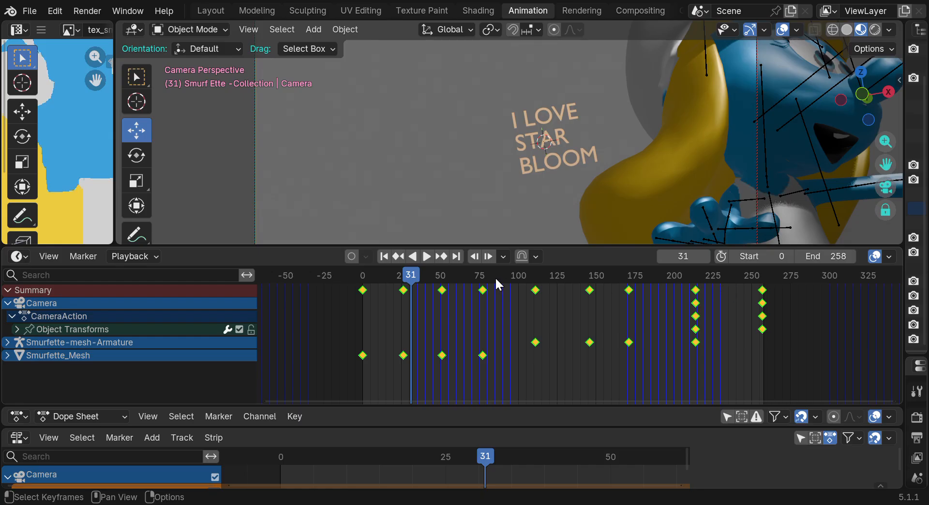
Move the playhead past the last keyframes to frame 282 and make it the end frame
{"action": "left_click_drag", "start_coordinate": [415, 275], "coordinate": [803, 301]}
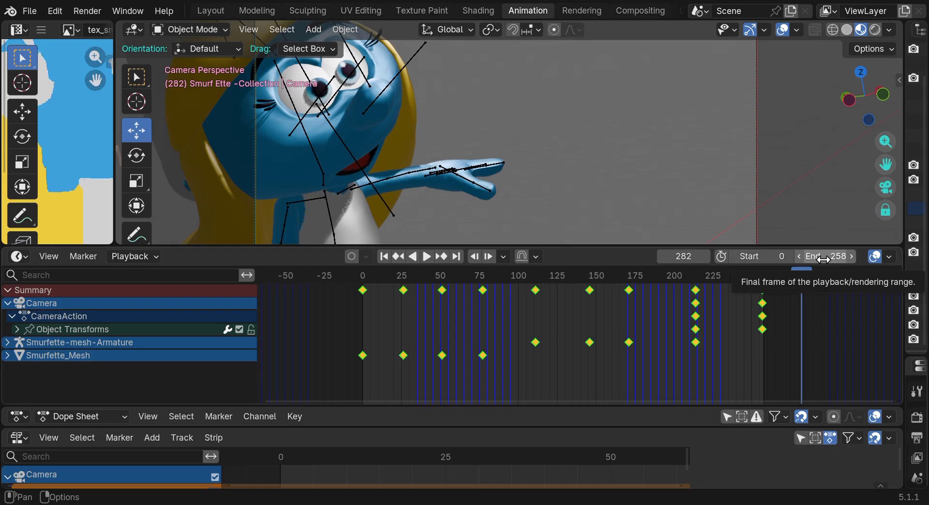
{"action": "left_click", "coordinate": [822, 257]}
{"action": "key", "text": "Return"}
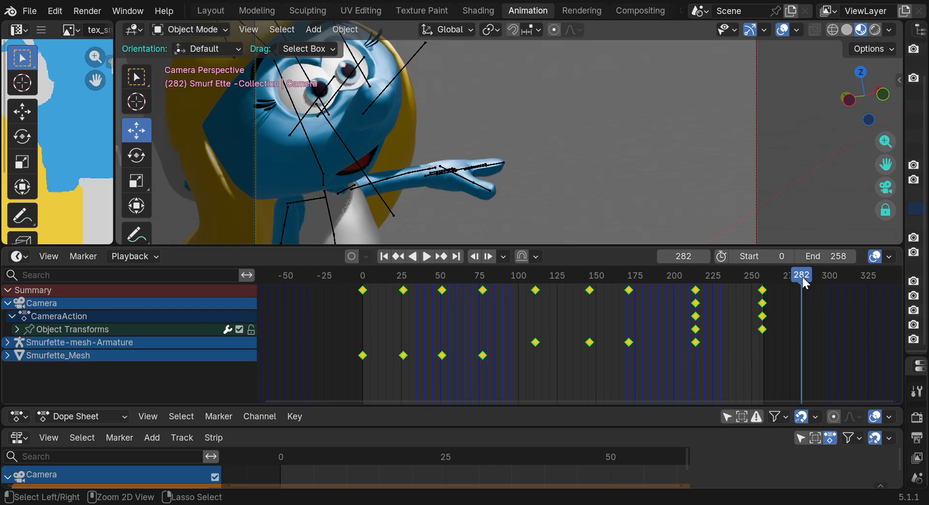
{"action": "key", "text": "ctrl+End"}
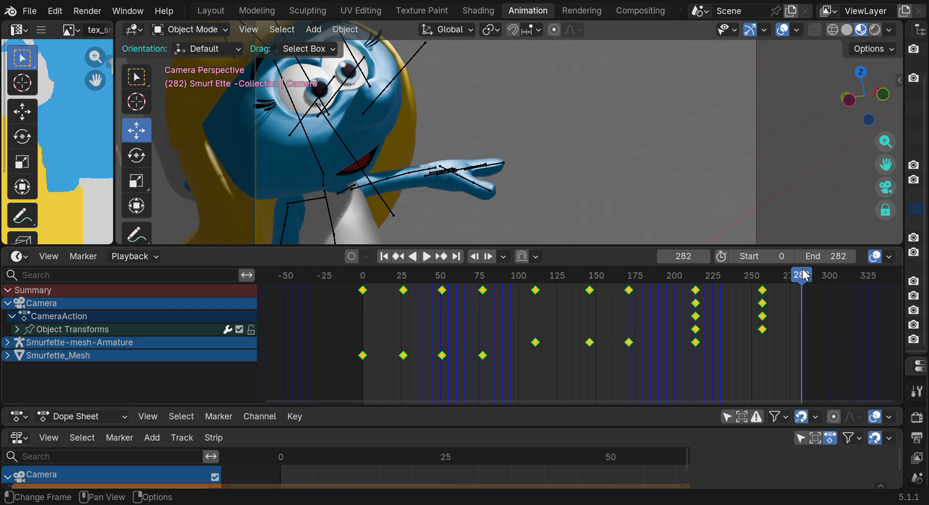
Move the playhead back to frame 186 and set the end of the frame range there
{"action": "left_click_drag", "start_coordinate": [805, 275], "coordinate": [842, 278]}
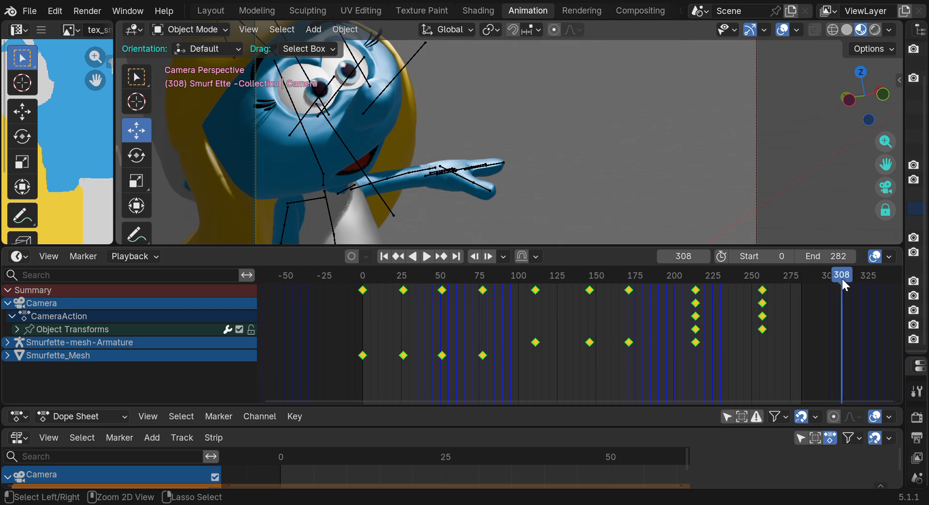
{"action": "left_click_drag", "start_coordinate": [842, 278], "coordinate": [652, 283]}
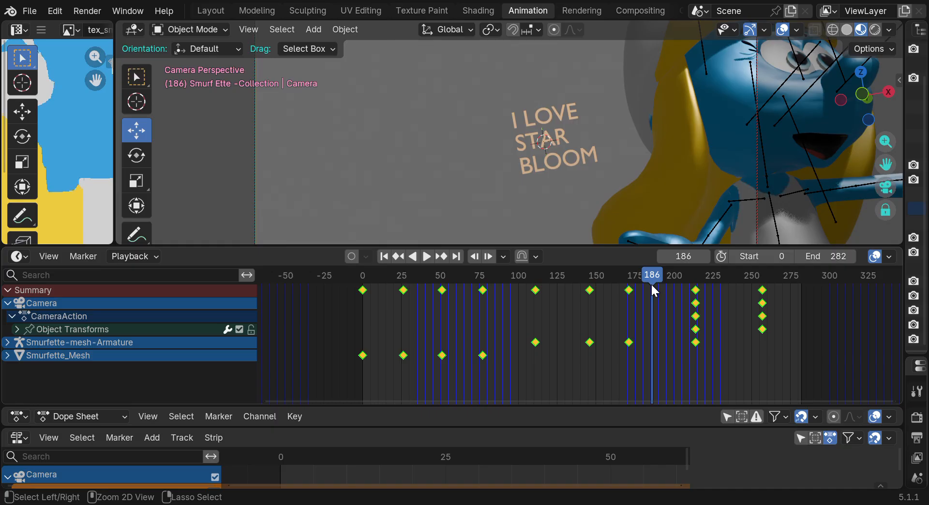
{"action": "key", "text": "ctrl+End"}
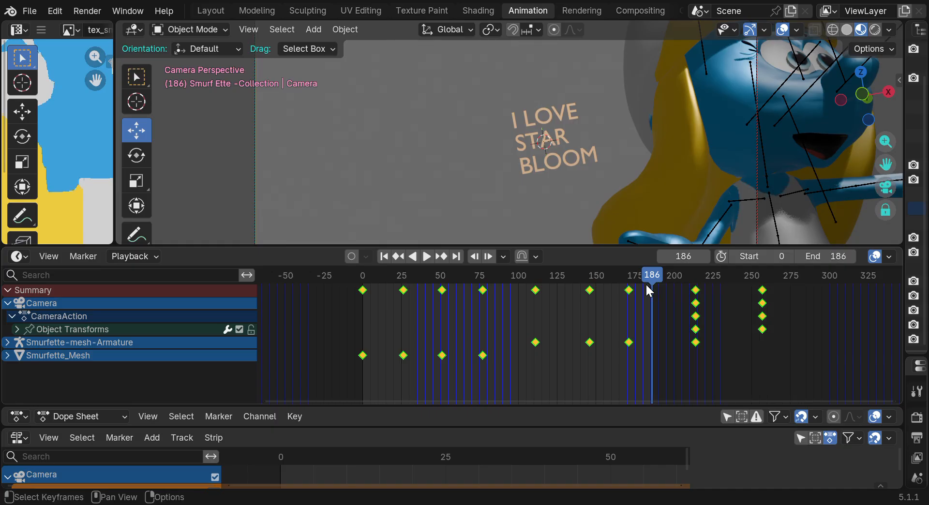
Move the playhead to frame 217 and set the end of the frame range to 258
{"action": "left_click_drag", "start_coordinate": [648, 280], "coordinate": [701, 281]}
{"action": "left_click", "coordinate": [829, 262]}
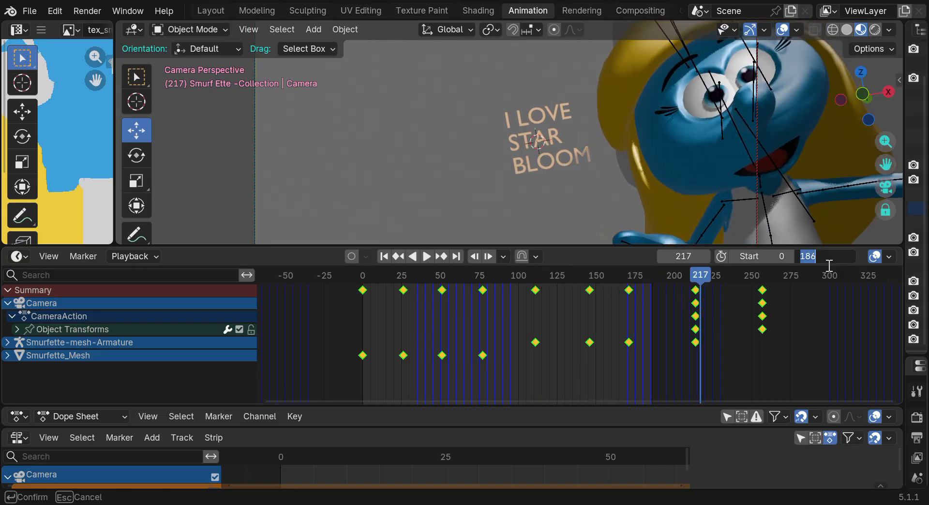
{"action": "left_click", "coordinate": [830, 266]}
{"action": "mouse_move", "coordinate": [829, 257]}
{"action": "left_mouse_down"}
{"action": "mouse_move", "coordinate": [761, 256]}
{"action": "mouse_move", "coordinate": [862, 257]}
{"action": "mouse_move", "coordinate": [753, 256]}
{"action": "mouse_move", "coordinate": [834, 256]}
{"action": "mouse_move", "coordinate": [773, 257]}
{"action": "mouse_move", "coordinate": [834, 257]}
{"action": "mouse_move", "coordinate": [826, 257]}
{"action": "left_mouse_up"}
{"action": "left_click", "coordinate": [770, 300]}
Select all keyframes of the camera, armature and mesh across the whole timeline
{"action": "scroll", "coordinate": [531, 309], "scroll_direction": "down", "scroll_amount": 5}
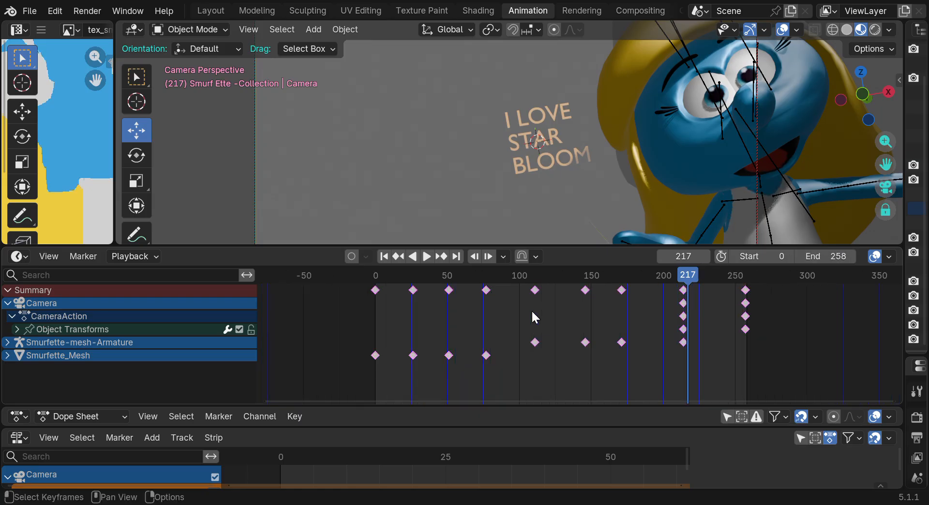
{"action": "scroll", "coordinate": [530, 312], "scroll_direction": "down", "scroll_amount": 3}
{"action": "scroll", "coordinate": [530, 311], "scroll_direction": "up", "scroll_amount": 5}
{"action": "scroll", "coordinate": [531, 312], "scroll_direction": "up", "scroll_amount": 3}
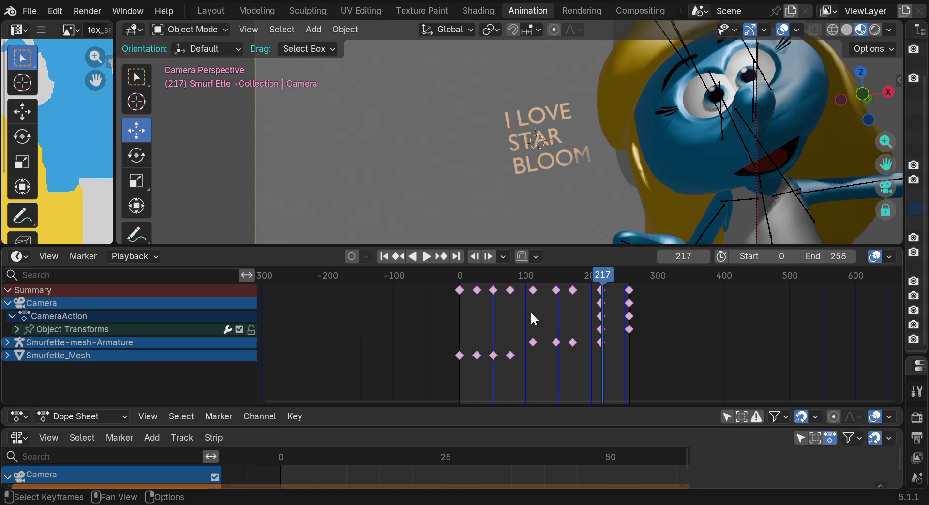
{"action": "left_click_drag", "start_coordinate": [715, 357], "coordinate": [387, 285]}
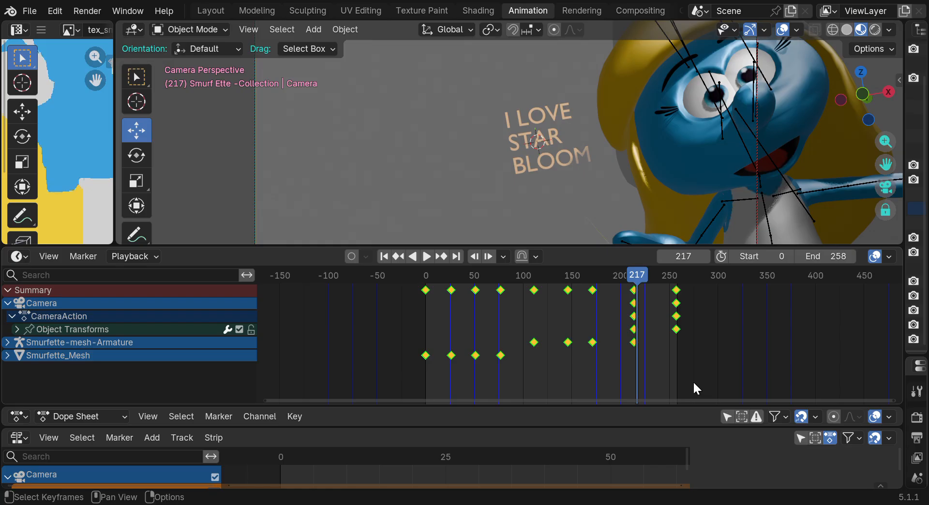
Frame all keyframes in the timeline and examine the animation's full range and the camera view
{"action": "left_click", "coordinate": [50, 256]}
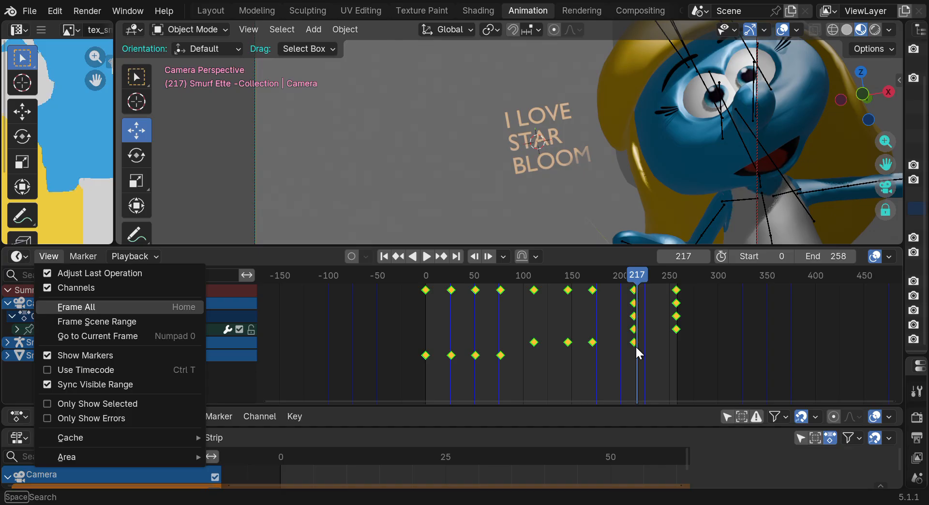
{"action": "key", "text": "Escape"}
{"action": "key", "text": "Home"}
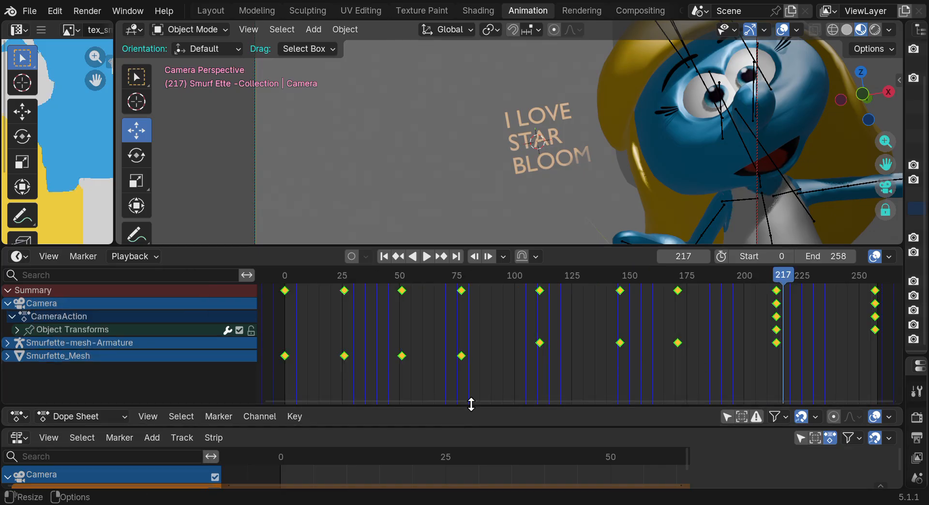
{"action": "left_click_drag", "start_coordinate": [473, 400], "coordinate": [429, 397]}
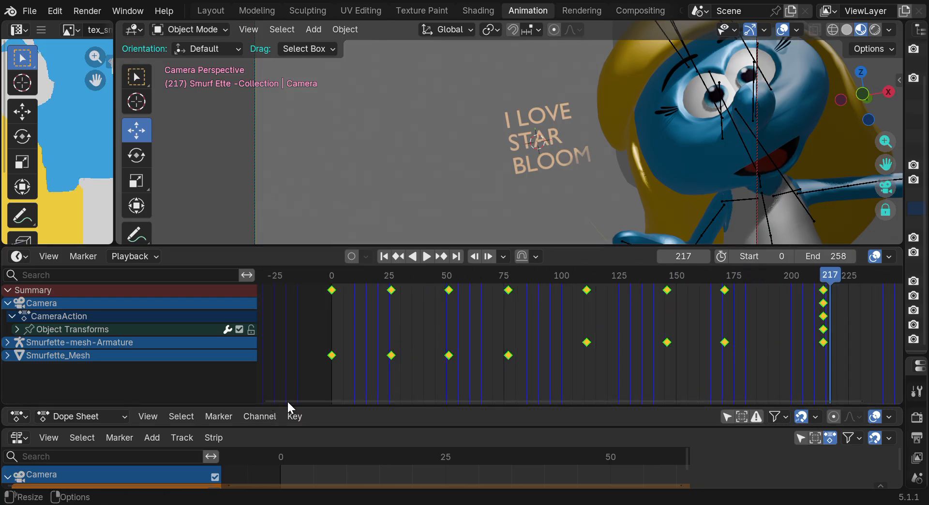
{"action": "left_click_drag", "start_coordinate": [341, 401], "coordinate": [655, 434]}
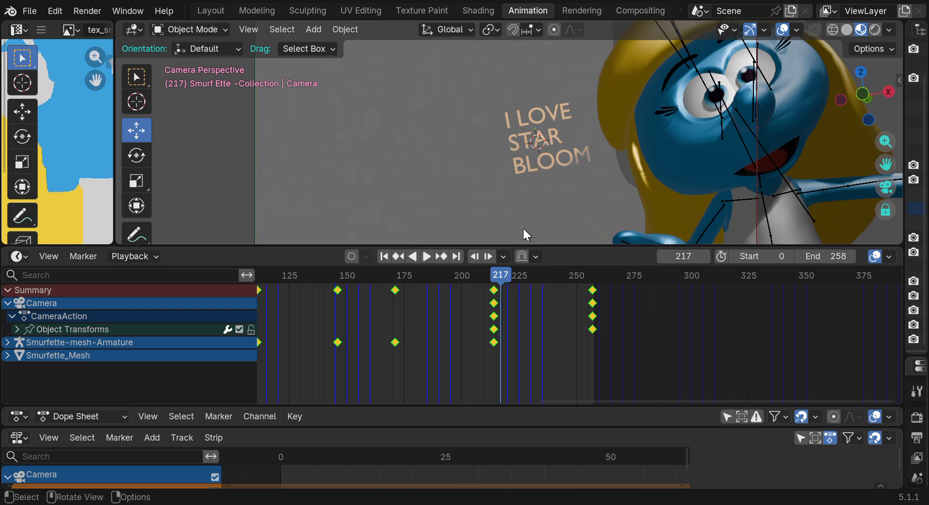
{"action": "middle_click_drag", "start_coordinate": [722, 219], "coordinate": [748, 228]}
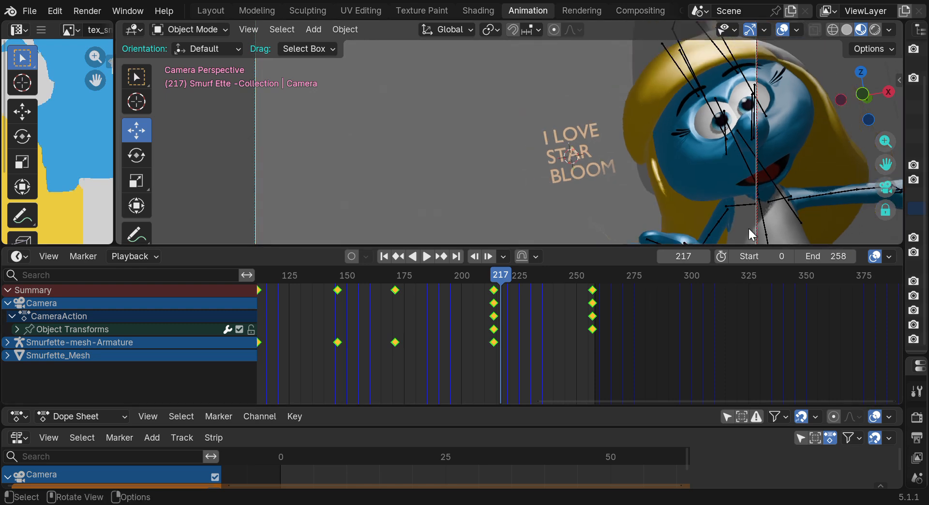
{"action": "scroll", "coordinate": [748, 227], "scroll_direction": "up", "scroll_amount": 3}
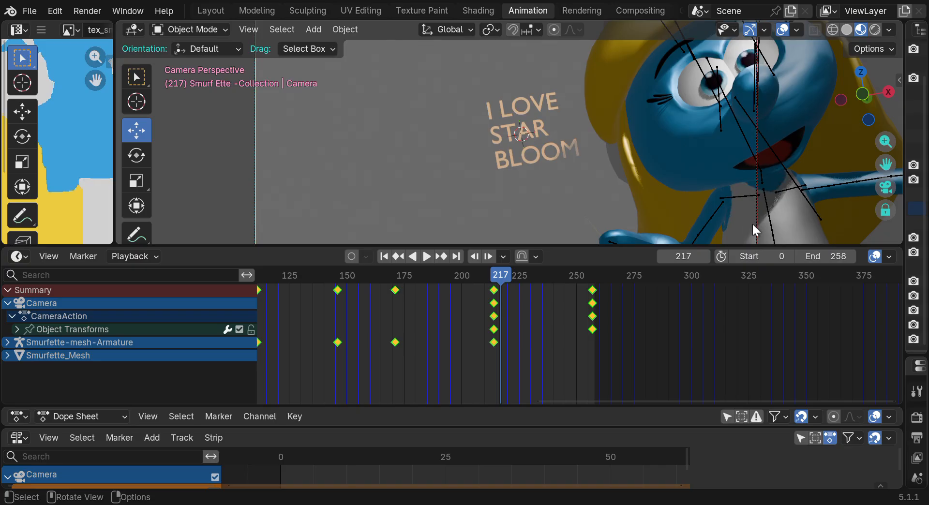
Select the Camera object in the outliner and enlarge the properties editor to show its settings
{"action": "left_click_drag", "start_coordinate": [904, 177], "coordinate": [495, 118]}
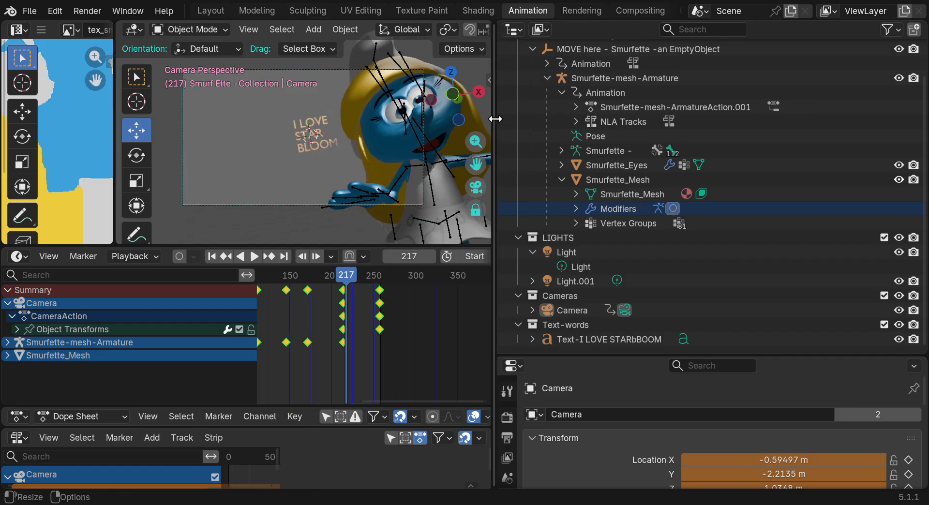
{"action": "left_click_drag", "start_coordinate": [599, 355], "coordinate": [624, 311]}
{"action": "scroll", "coordinate": [611, 264], "scroll_direction": "down", "scroll_amount": 5}
{"action": "left_click", "coordinate": [597, 268]}
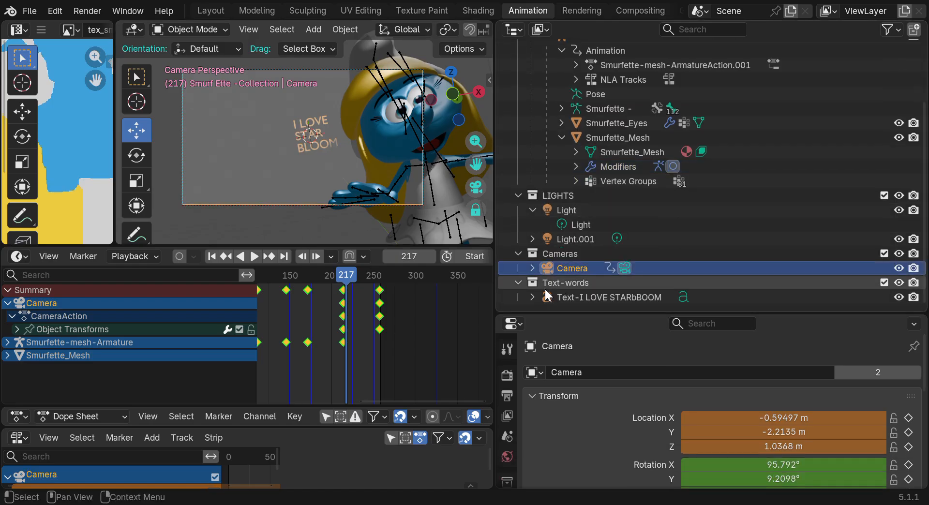
{"action": "left_click_drag", "start_coordinate": [583, 314], "coordinate": [587, 40]}
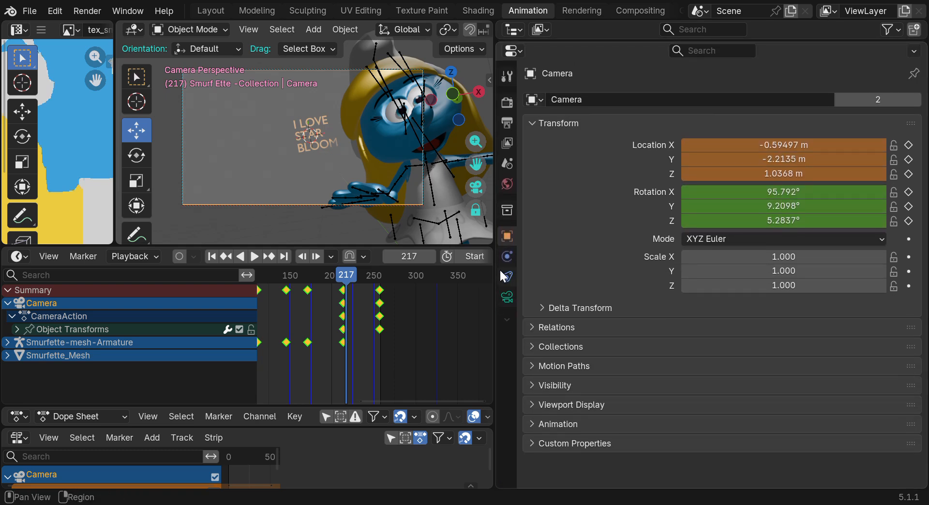
Examine the camera's data settings, including the lens and Viewport Display options
{"action": "left_click", "coordinate": [509, 297]}
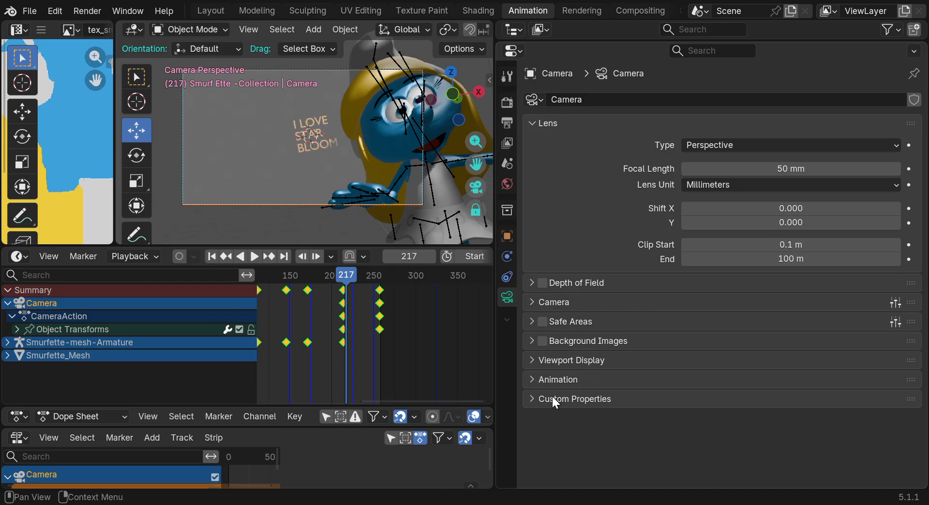
{"action": "left_click", "coordinate": [532, 360]}
{"action": "left_click", "coordinate": [532, 360]}
{"action": "left_click_drag", "start_coordinate": [494, 165], "coordinate": [504, 168]}
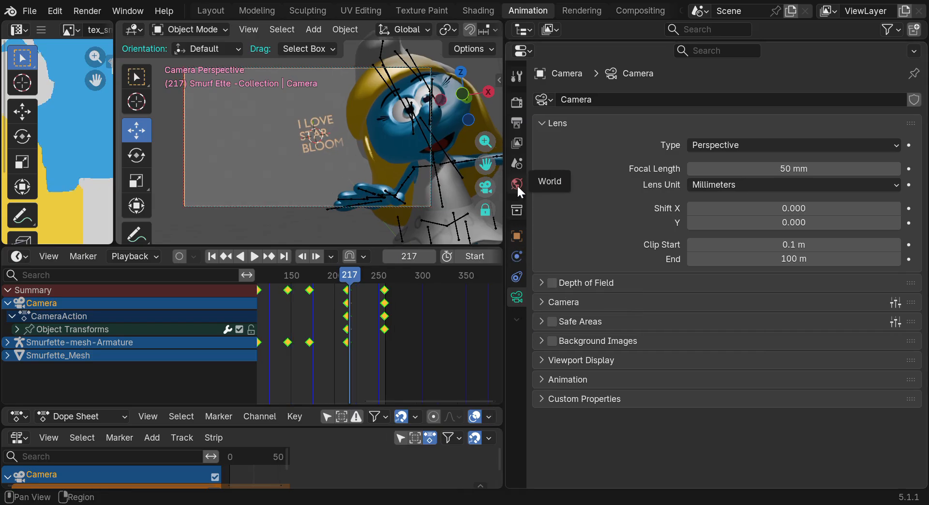
Show the scene's output properties and collapse the Format and Frame Range sections to reach the Output settings
{"action": "left_click", "coordinate": [517, 124]}
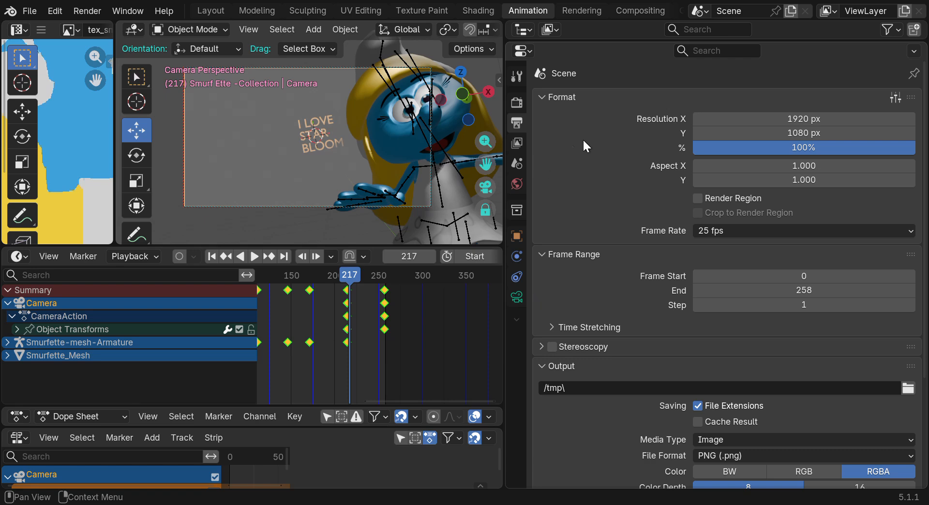
{"action": "left_click", "coordinate": [545, 98]}
{"action": "left_click", "coordinate": [543, 116]}
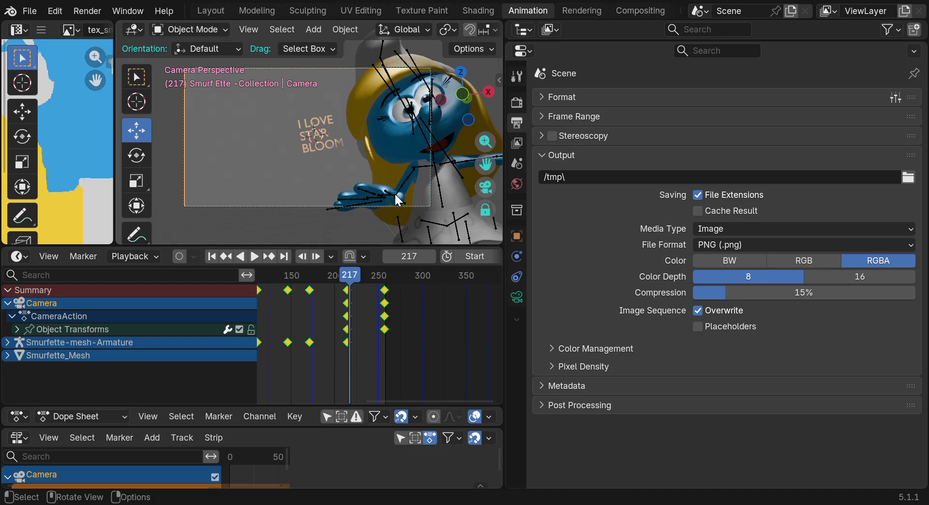
Preview the animation up to frame 236, view the last render result, and close the render window
{"action": "key", "text": "shift+ctrl+space"}
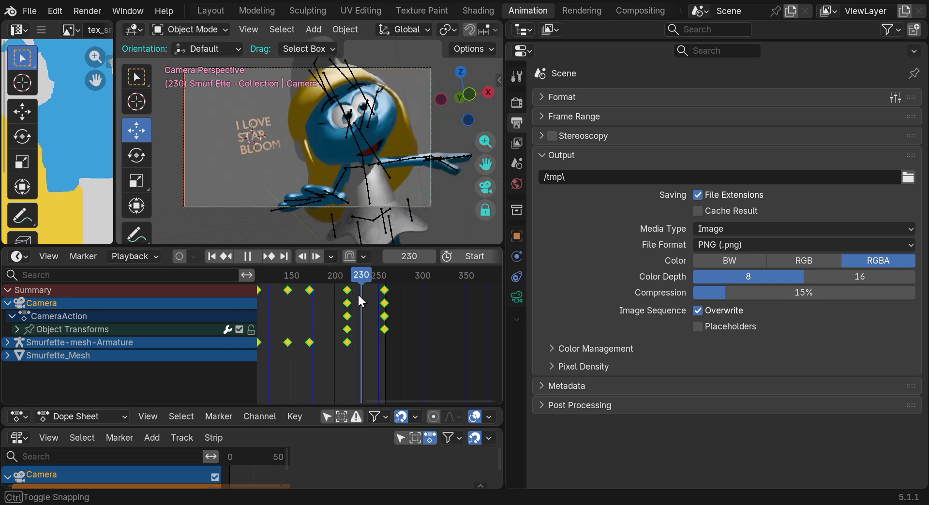
{"action": "mouse_move", "coordinate": [378, 302]}
{"action": "left_mouse_down"}
{"action": "mouse_move", "coordinate": [347, 302]}
{"action": "mouse_move", "coordinate": [367, 298]}
{"action": "left_mouse_up"}
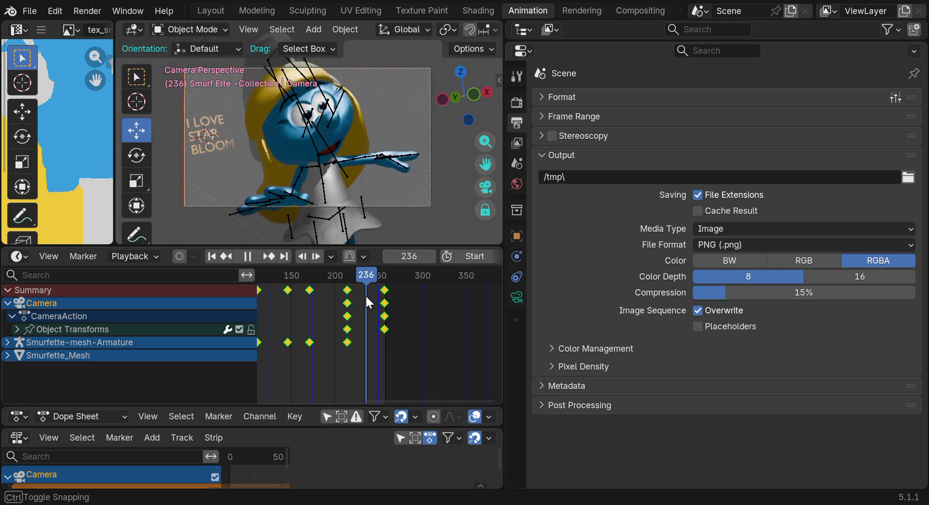
{"action": "left_click", "coordinate": [87, 10]}
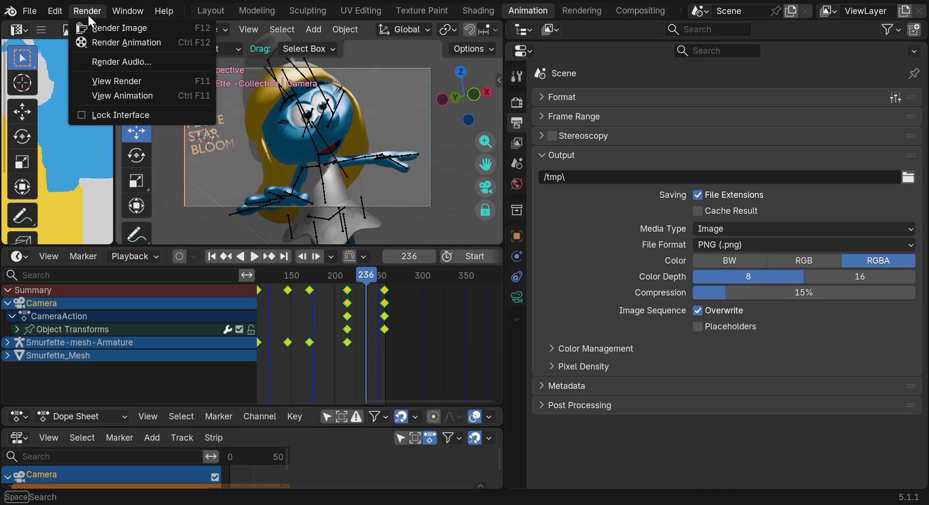
{"action": "left_click", "coordinate": [159, 80]}
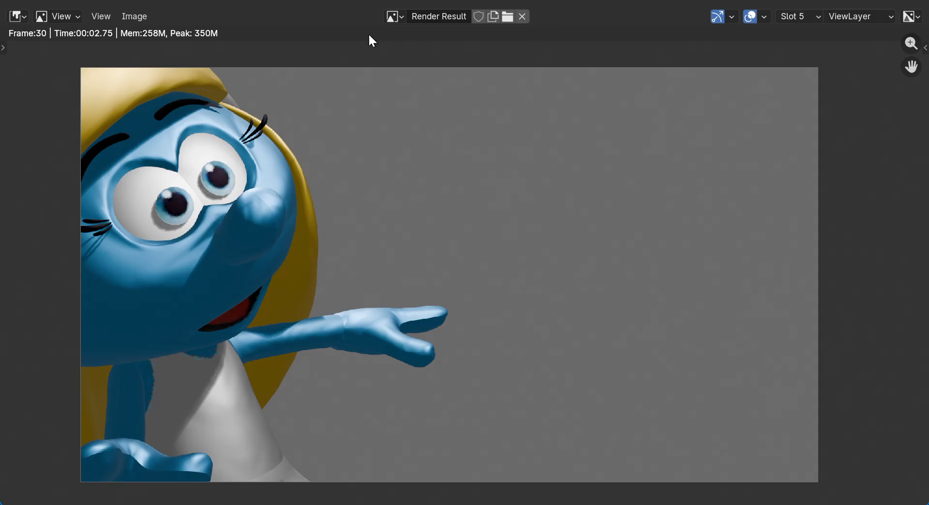
{"action": "left_click", "coordinate": [129, 19]}
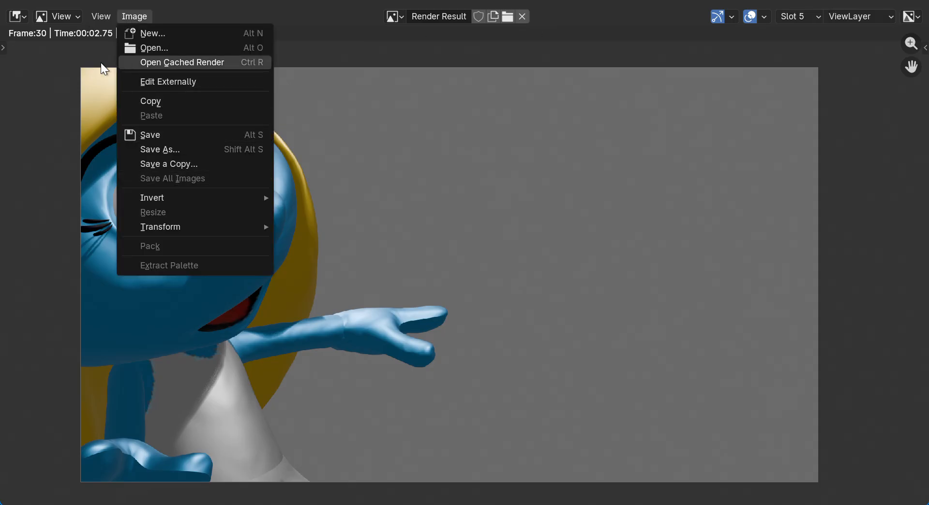
{"action": "left_click", "coordinate": [837, 3]}
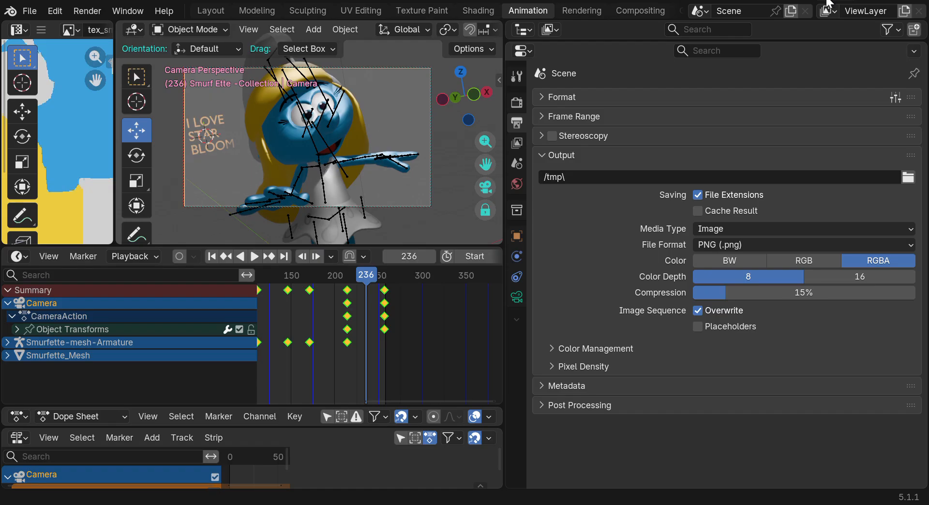
Play and scrub the animation forward to frame 248 and stop playback
{"action": "key", "text": "space"}
{"action": "left_click_drag", "start_coordinate": [366, 274], "coordinate": [381, 278]}
{"action": "key", "text": "space"}
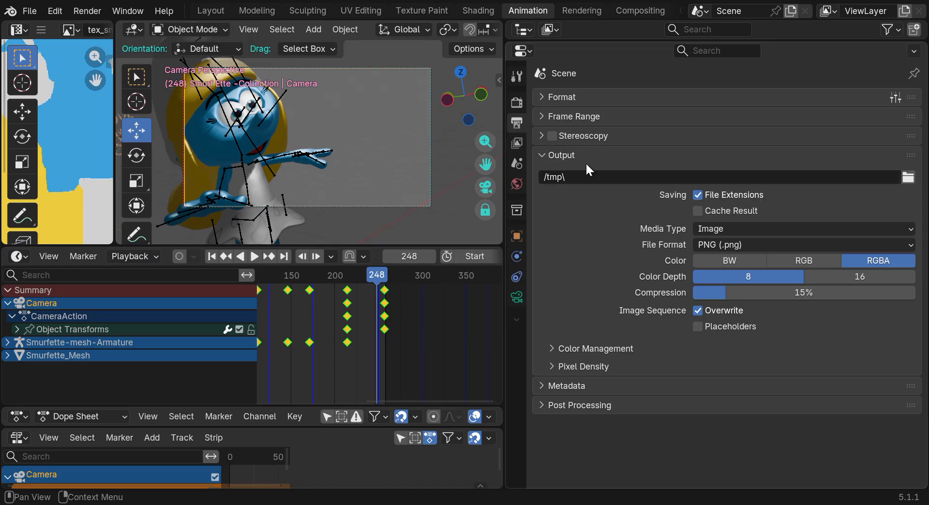
Open the file browser for the output path and look through the rendered images in C:\tmp\
{"action": "left_click", "coordinate": [909, 178]}
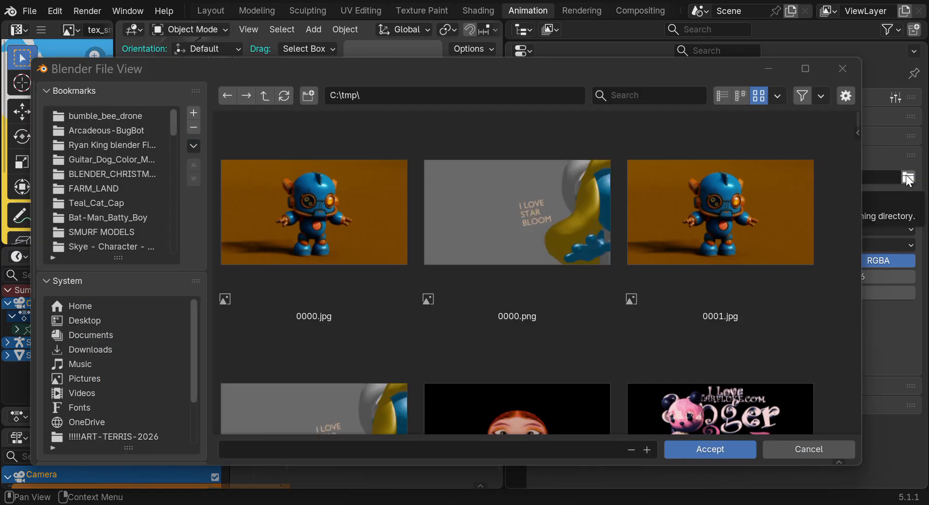
{"action": "scroll", "coordinate": [736, 184], "scroll_direction": "down", "scroll_amount": 5}
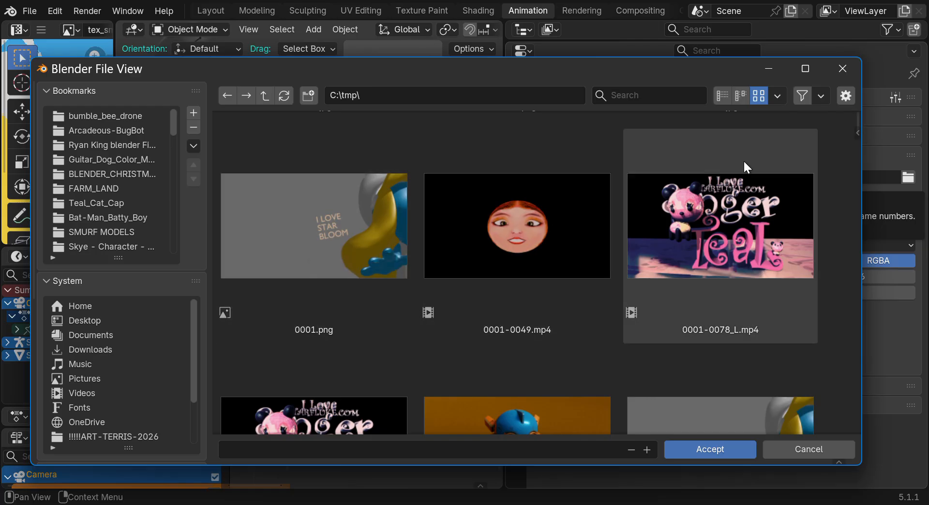
{"action": "scroll", "coordinate": [855, 115], "scroll_direction": "down", "scroll_amount": 10}
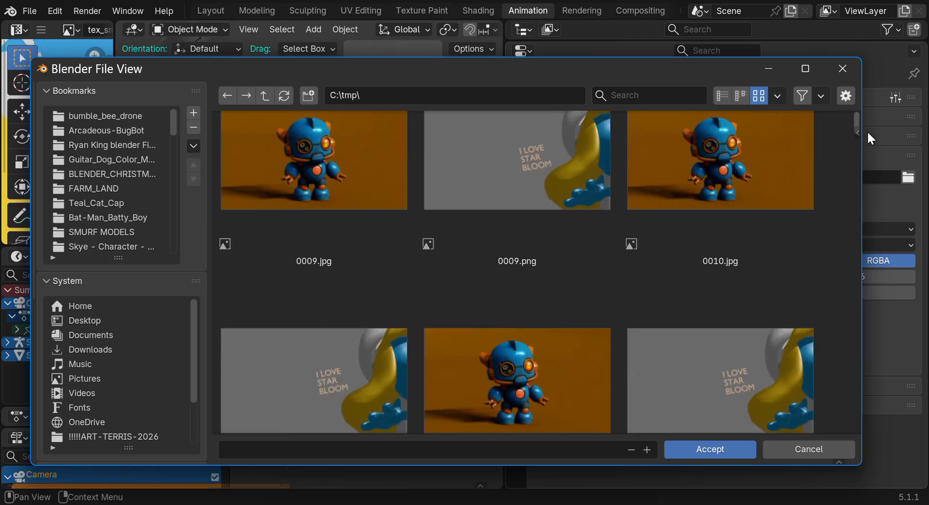
{"action": "left_click_drag", "start_coordinate": [867, 134], "coordinate": [876, 231]}
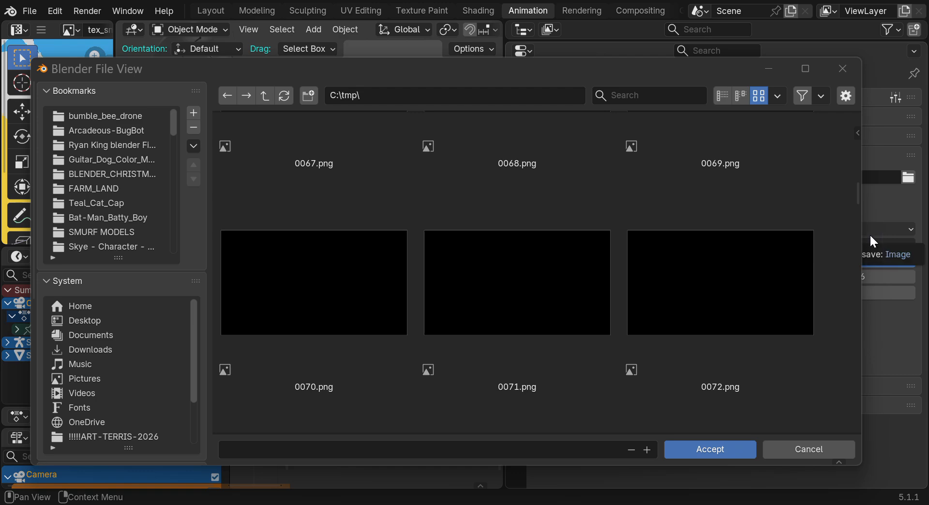
{"action": "scroll", "coordinate": [757, 277], "scroll_direction": "up", "scroll_amount": 5}
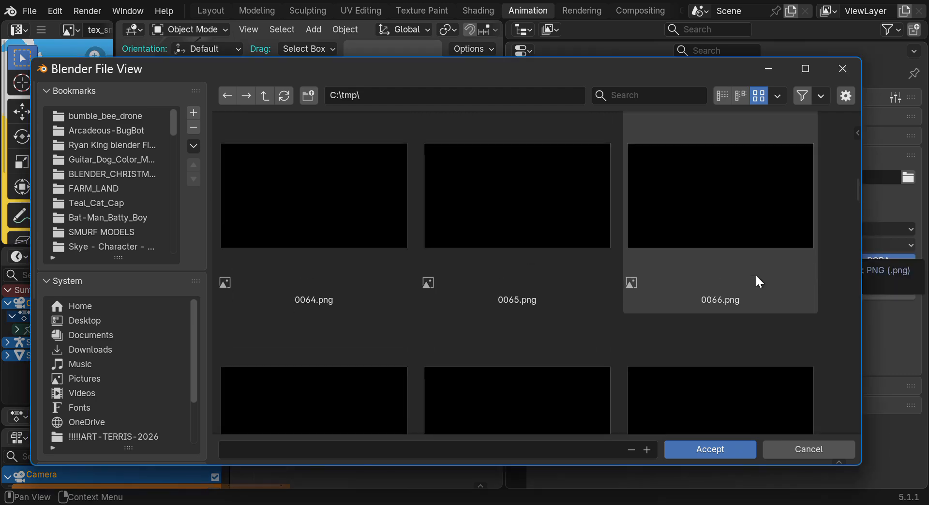
{"action": "left_click_drag", "start_coordinate": [857, 194], "coordinate": [845, 139]}
{"action": "scroll", "coordinate": [440, 257], "scroll_direction": "down", "scroll_amount": 2}
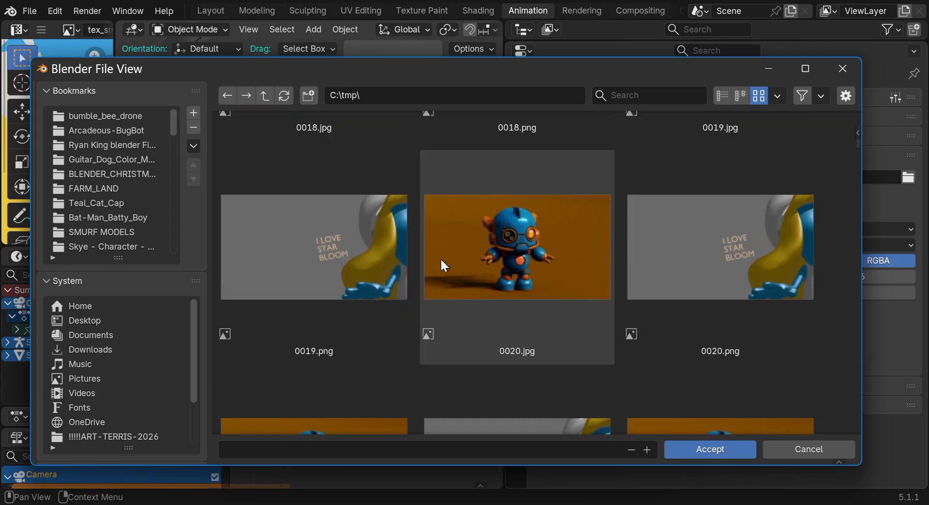
Check the rendered Smurfette frames 0019.png to 0023.png and close the file browser without choosing a file
{"action": "left_click", "coordinate": [339, 252]}
{"action": "left_click", "coordinate": [687, 257]}
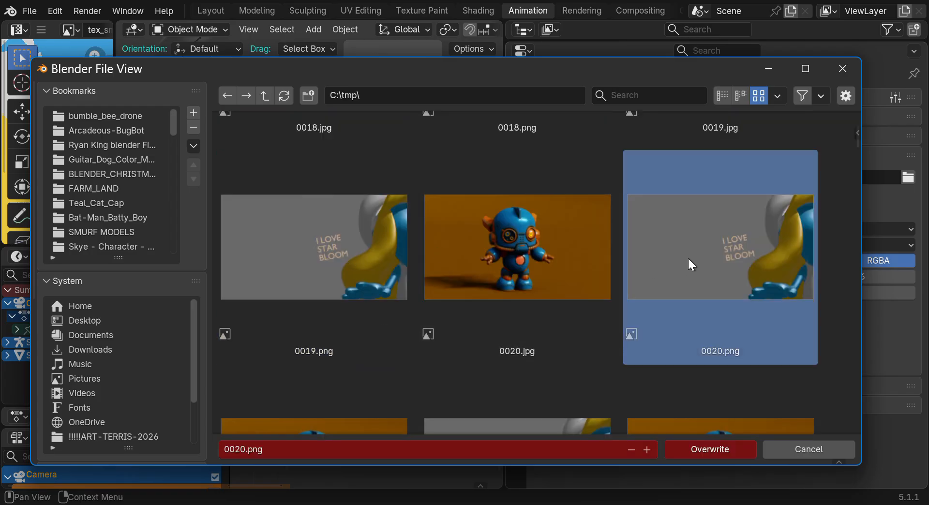
{"action": "scroll", "coordinate": [688, 288], "scroll_direction": "down", "scroll_amount": 2}
{"action": "left_click", "coordinate": [530, 332]}
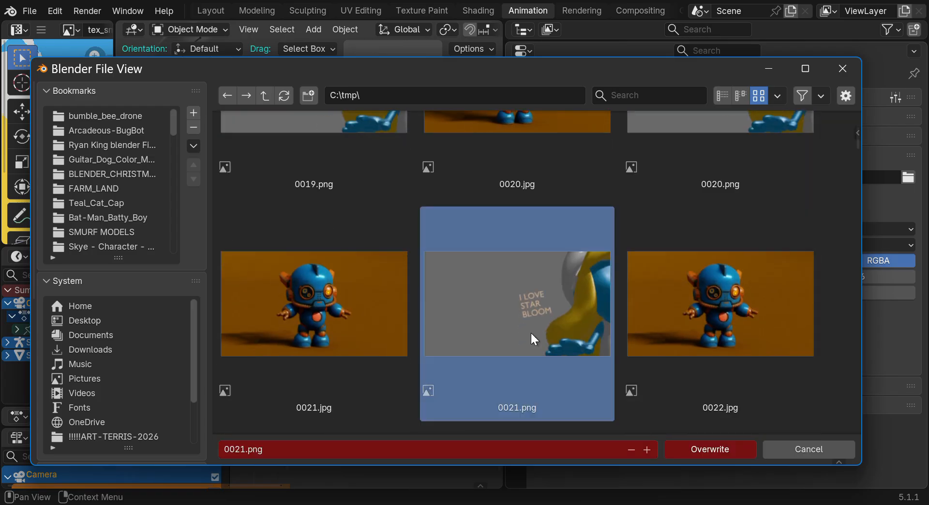
{"action": "scroll", "coordinate": [525, 361], "scroll_direction": "down", "scroll_amount": 3}
{"action": "left_click", "coordinate": [315, 355]}
{"action": "left_click", "coordinate": [678, 321]}
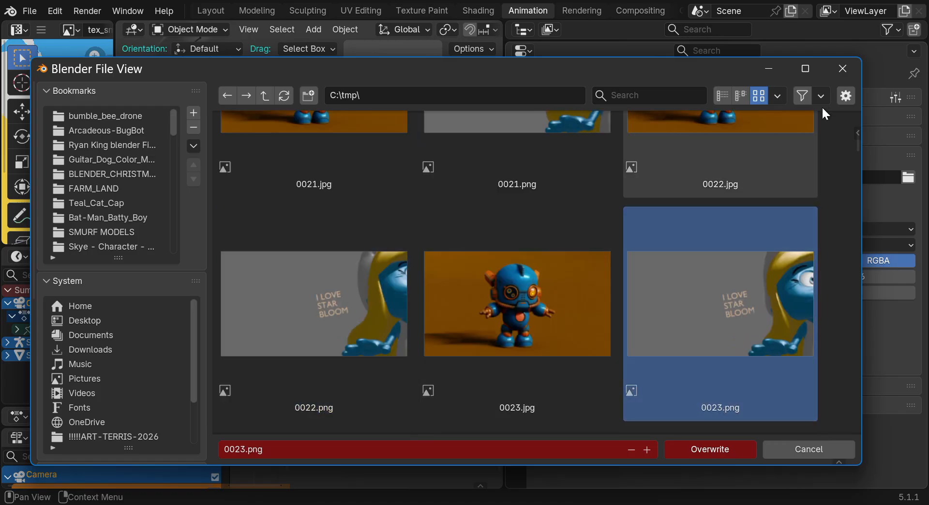
{"action": "left_click", "coordinate": [843, 69]}
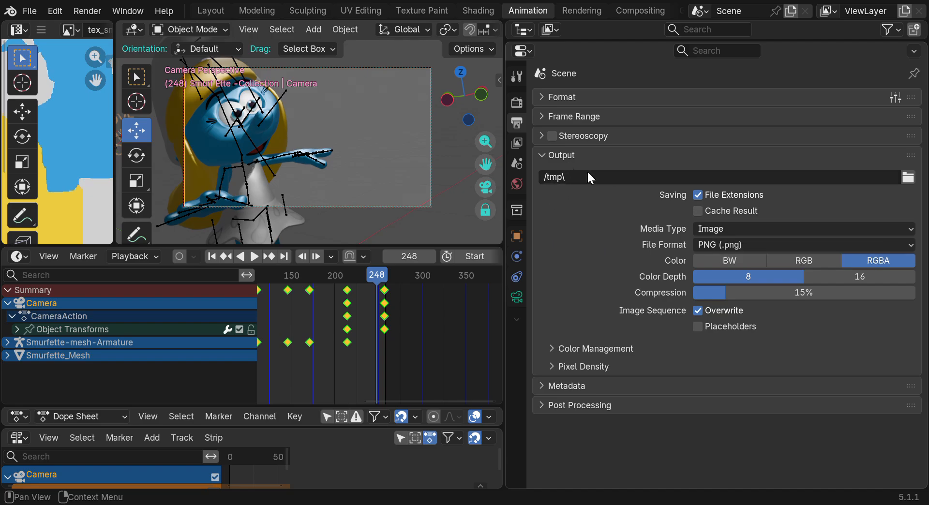
Set the render output path to the bookmarked "smurfette renders" folder
{"action": "left_click", "coordinate": [908, 178]}
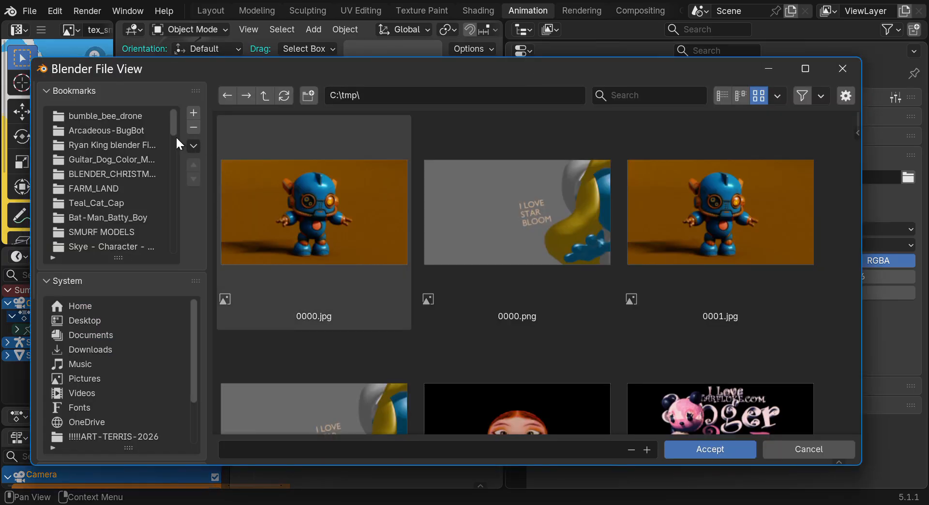
{"action": "left_click_drag", "start_coordinate": [173, 120], "coordinate": [179, 245]}
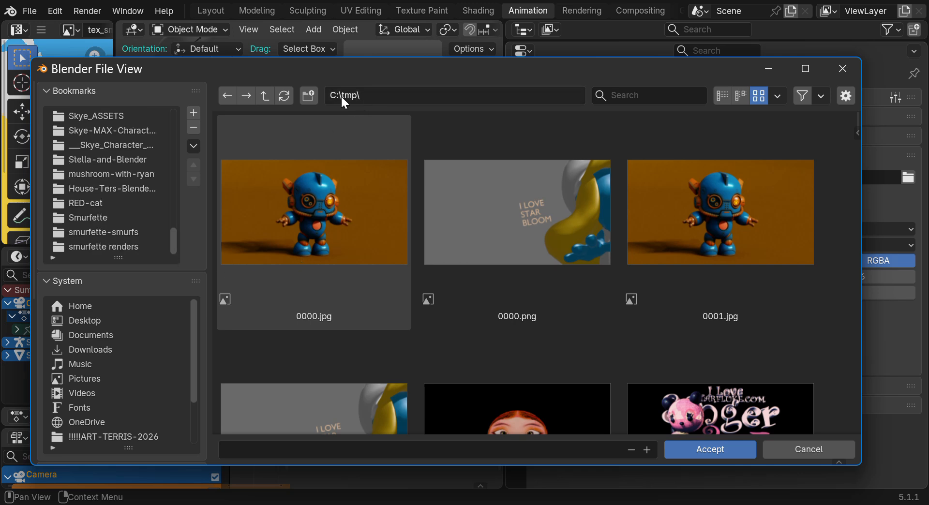
{"action": "left_click", "coordinate": [77, 247]}
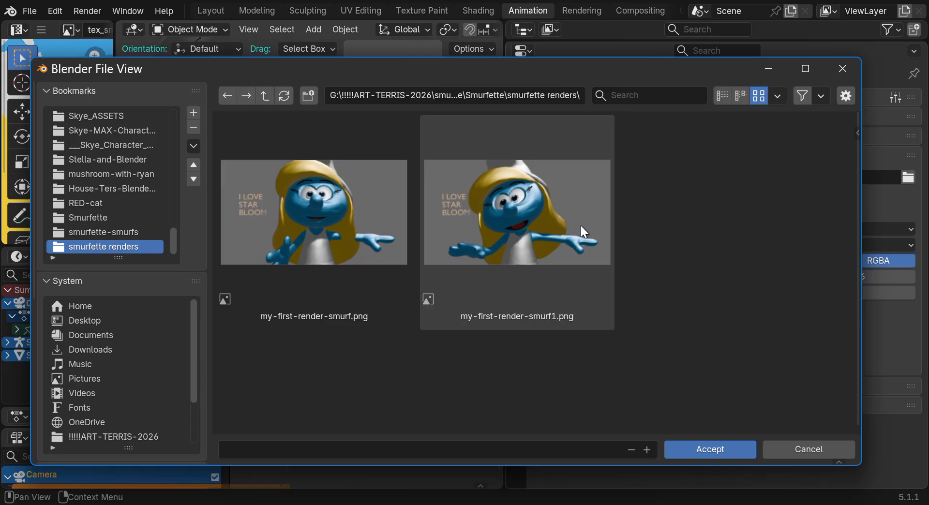
{"action": "left_click", "coordinate": [700, 446]}
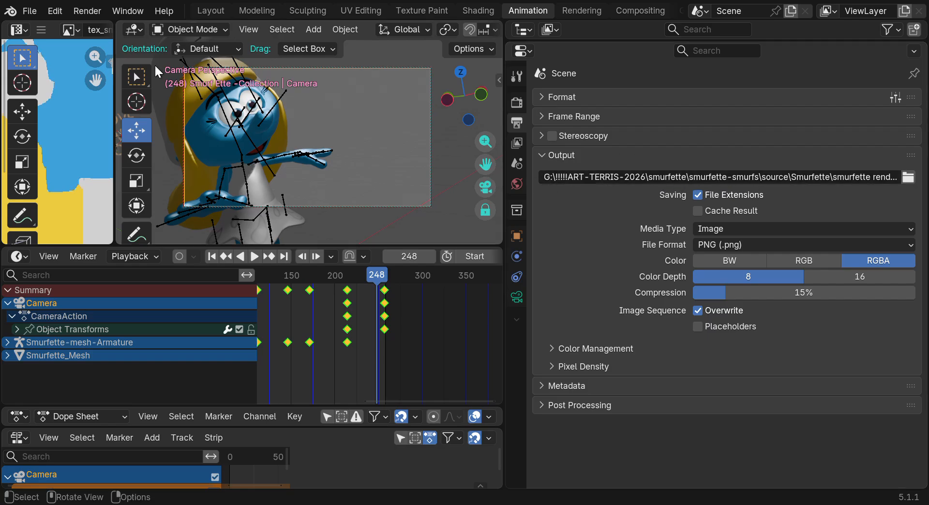
{"action": "left_click", "coordinate": [30, 7]}
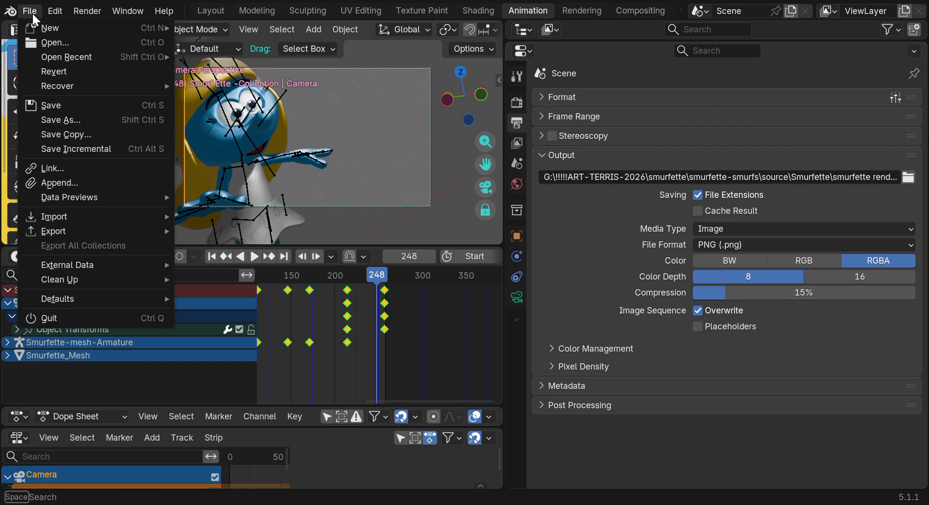
{"action": "left_click", "coordinate": [47, 120]}
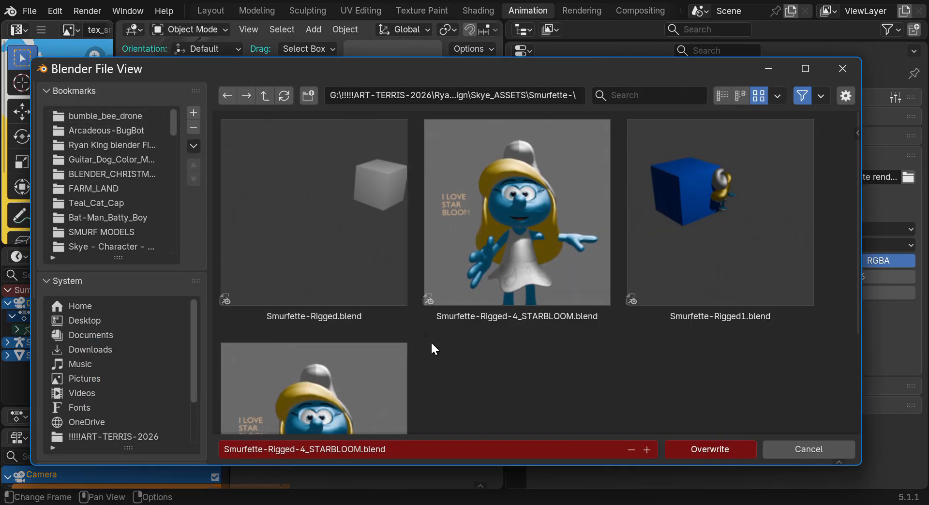
{"action": "left_click", "coordinate": [843, 69]}
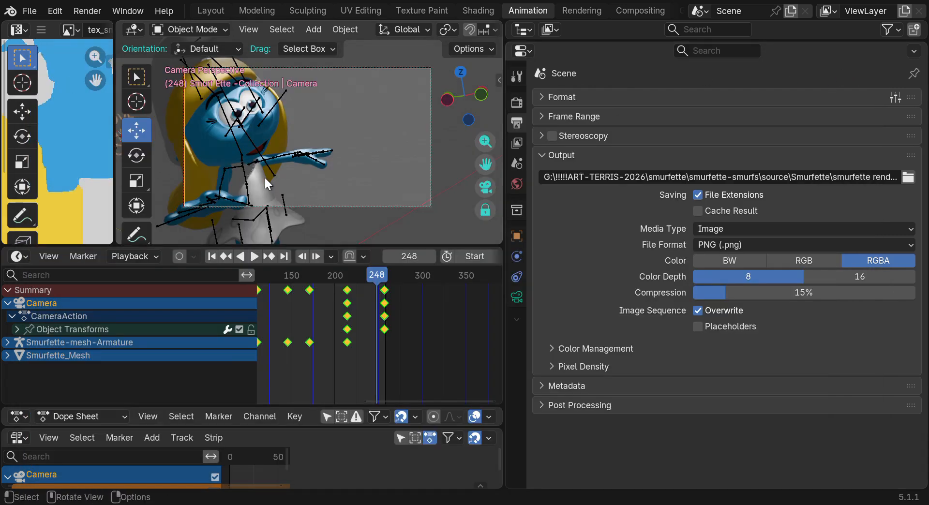
{"action": "left_click", "coordinate": [28, 9]}
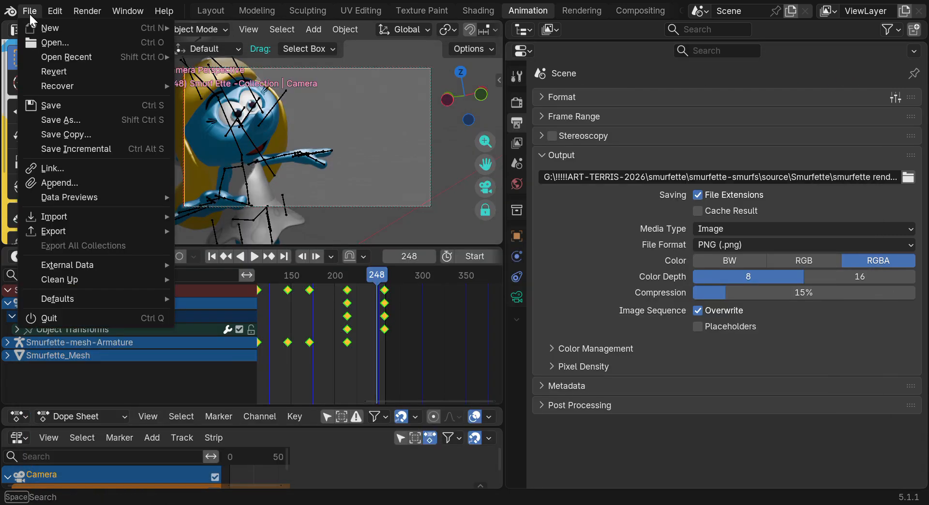
{"action": "left_click", "coordinate": [59, 122]}
{"action": "scroll", "coordinate": [313, 365], "scroll_direction": "down", "scroll_amount": 3}
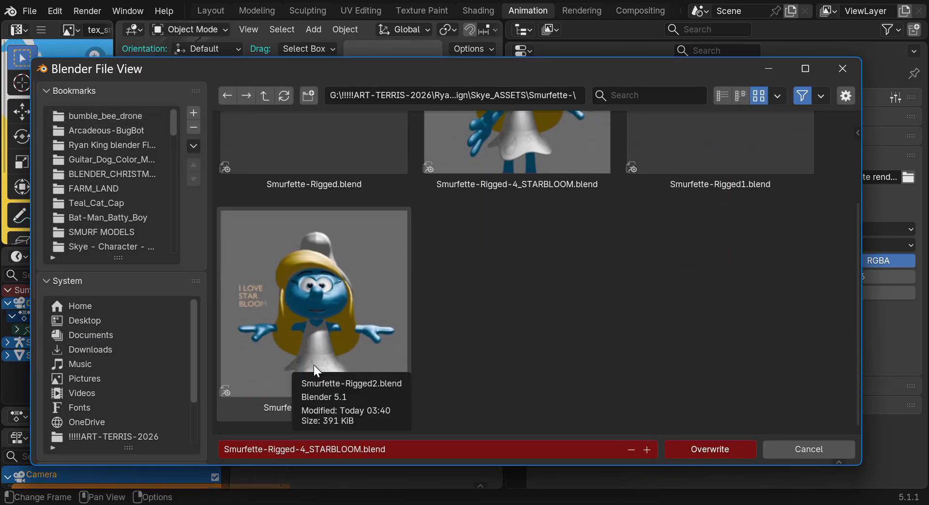
{"action": "scroll", "coordinate": [314, 365], "scroll_direction": "up", "scroll_amount": 3}
{"action": "scroll", "coordinate": [314, 365], "scroll_direction": "down", "scroll_amount": 3}
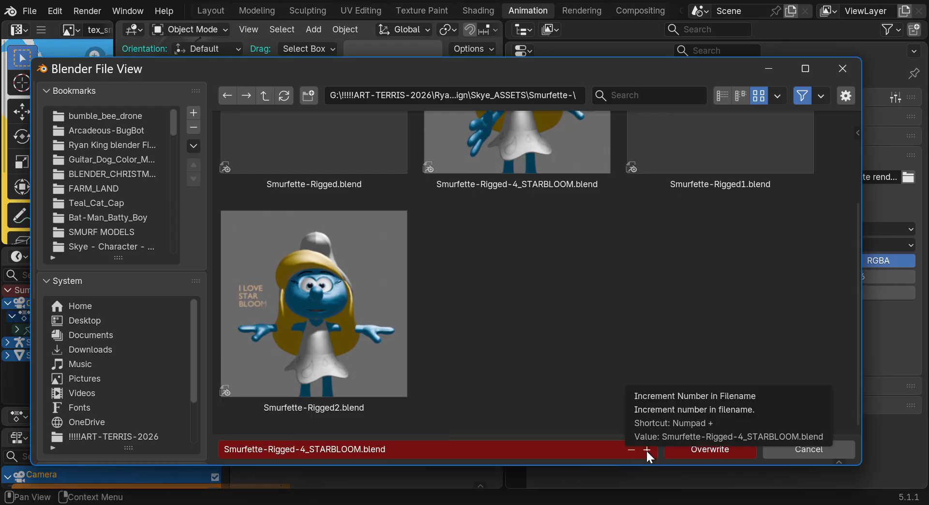
{"action": "left_click", "coordinate": [843, 69]}
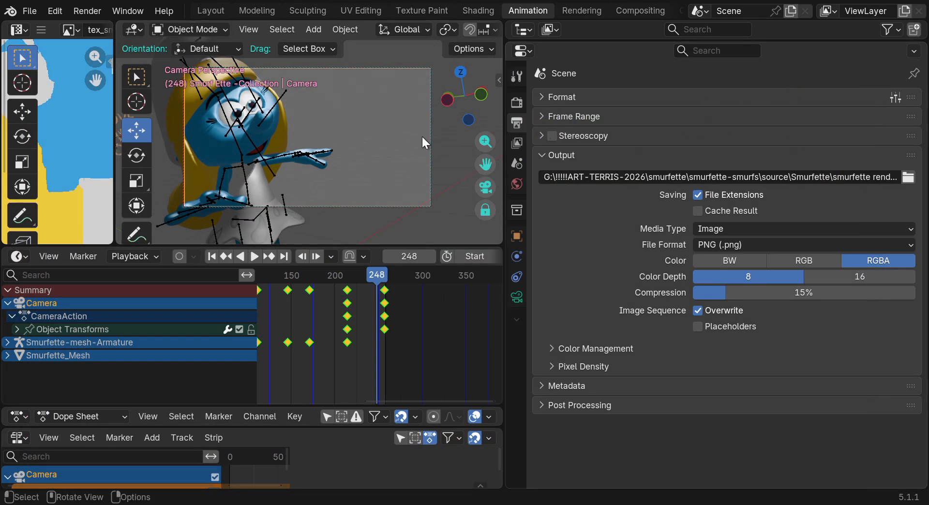
Save the project as an incremental version and check the contents of the output folder without changing the path
{"action": "left_click", "coordinate": [30, 11]}
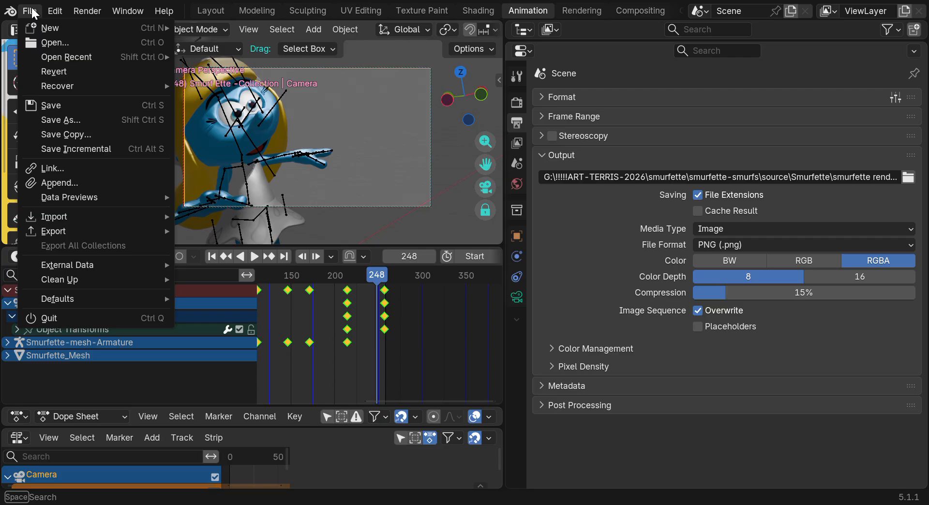
{"action": "left_click", "coordinate": [52, 150]}
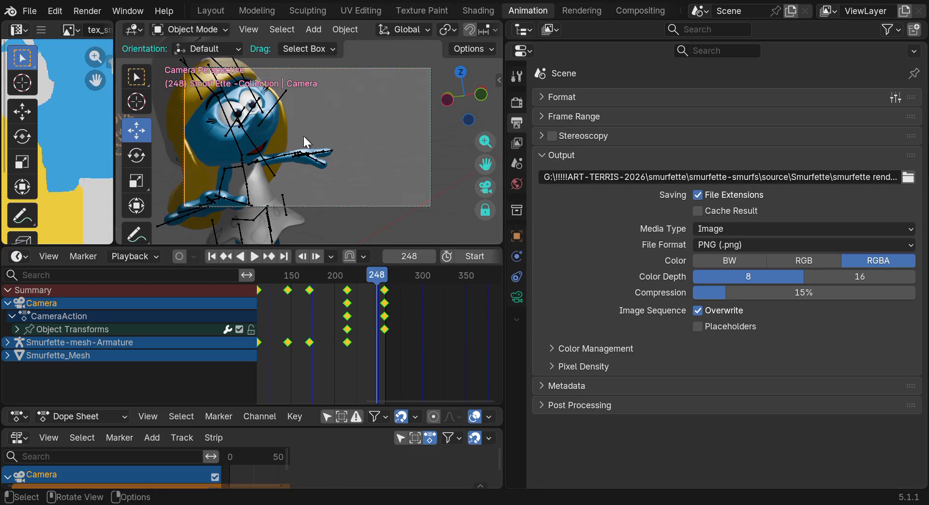
{"action": "left_click", "coordinate": [909, 177]}
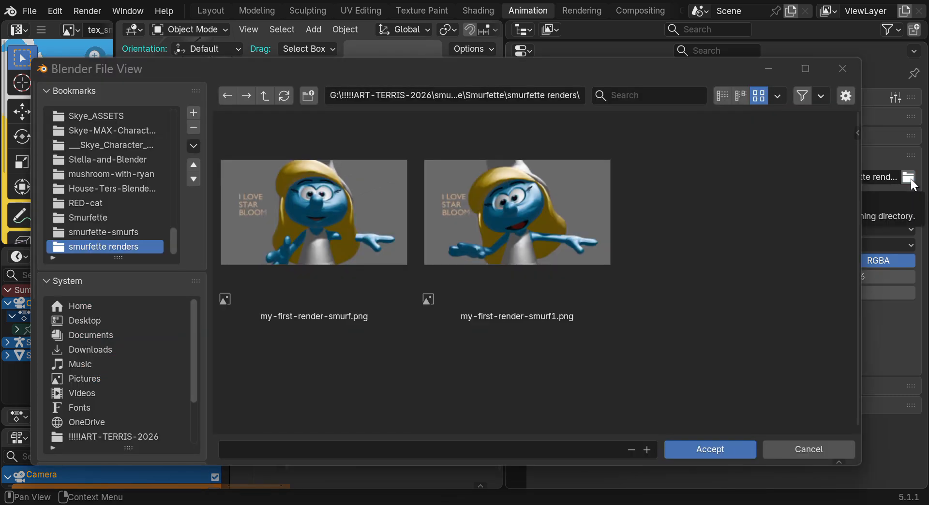
{"action": "left_click", "coordinate": [841, 69]}
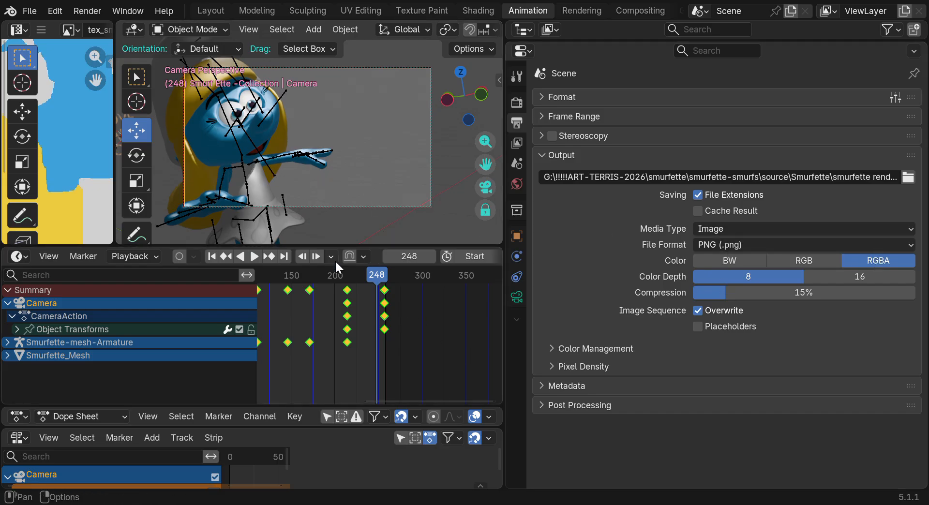
Set the output media type to Video and expand its encoding settings to review them
{"action": "left_click", "coordinate": [761, 236]}
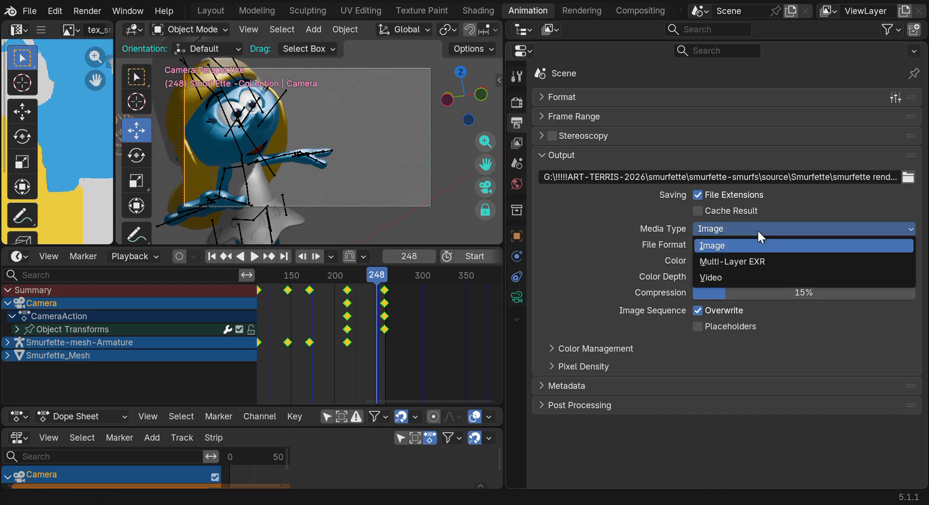
{"action": "left_click", "coordinate": [722, 277]}
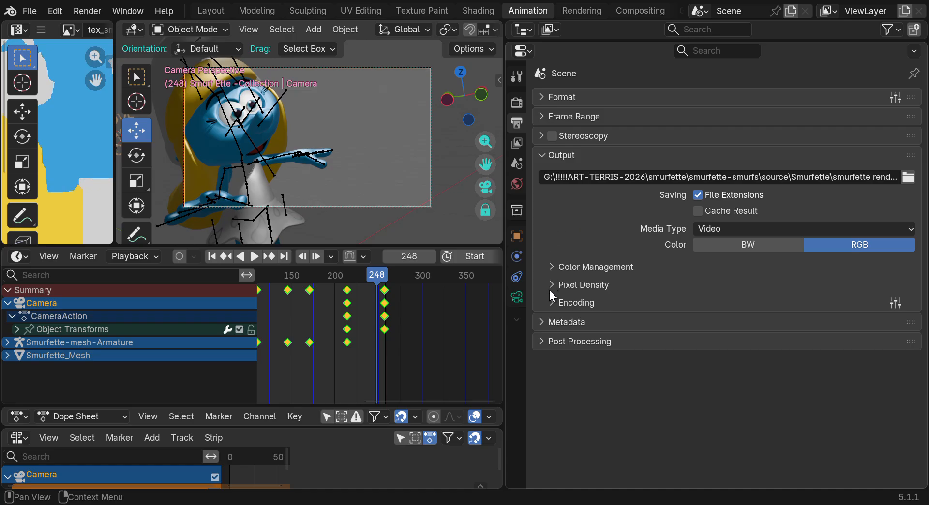
{"action": "left_click", "coordinate": [552, 303]}
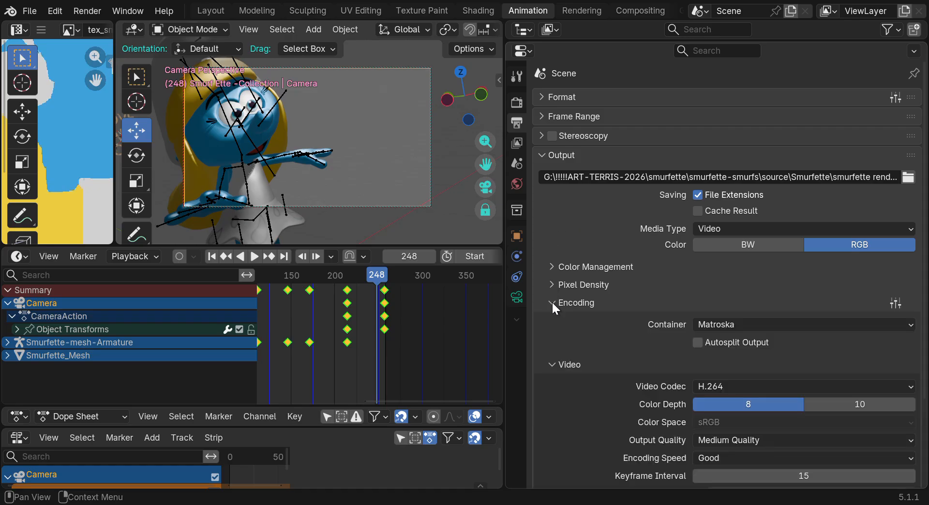
{"action": "scroll", "coordinate": [551, 304], "scroll_direction": "down", "scroll_amount": 1}
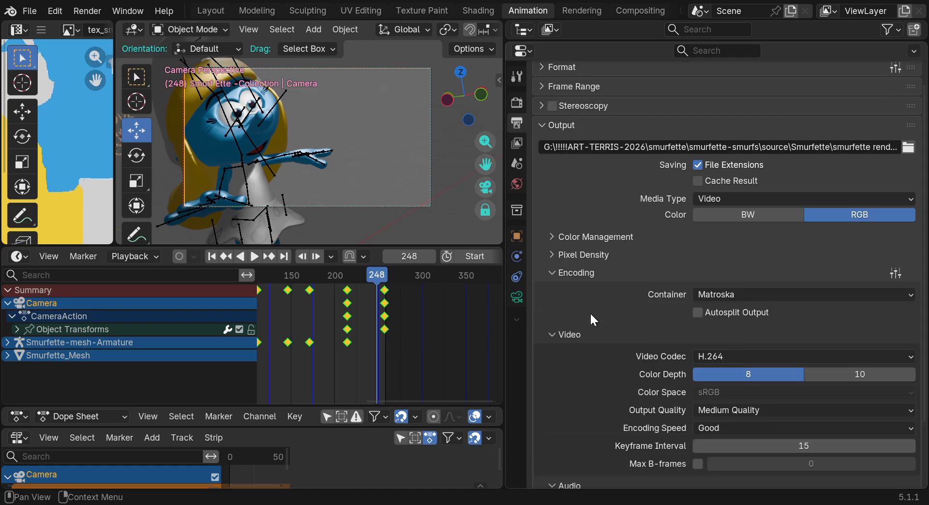
{"action": "scroll", "coordinate": [591, 314], "scroll_direction": "down", "scroll_amount": 3}
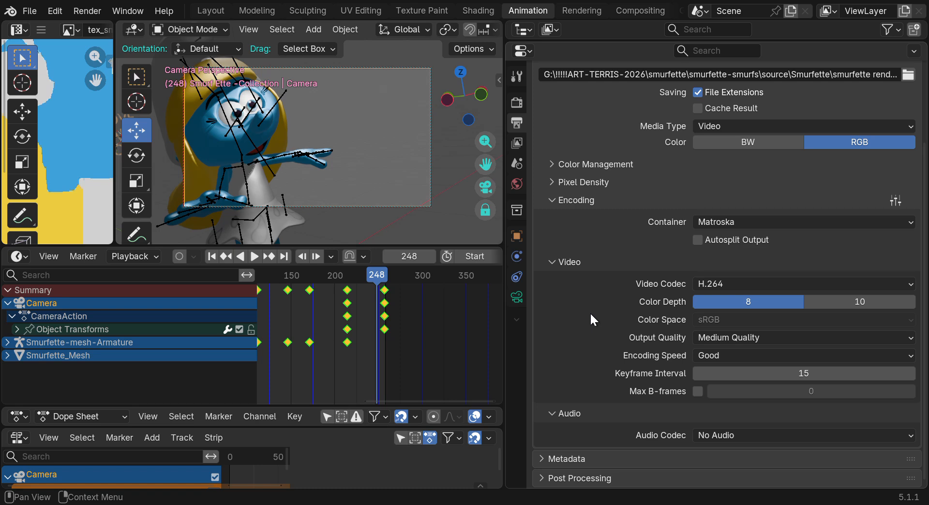
{"action": "scroll", "coordinate": [591, 315], "scroll_direction": "up", "scroll_amount": 4}
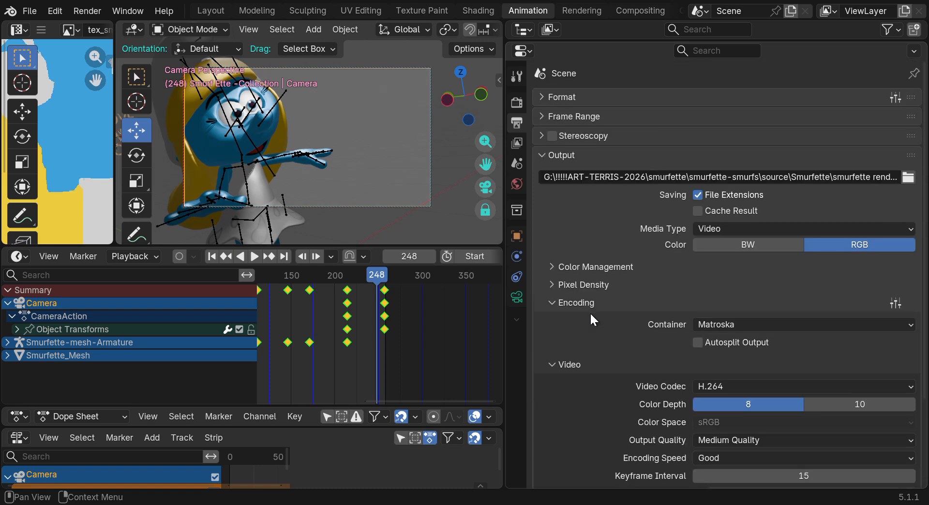
{"action": "scroll", "coordinate": [591, 319], "scroll_direction": "down", "scroll_amount": 4}
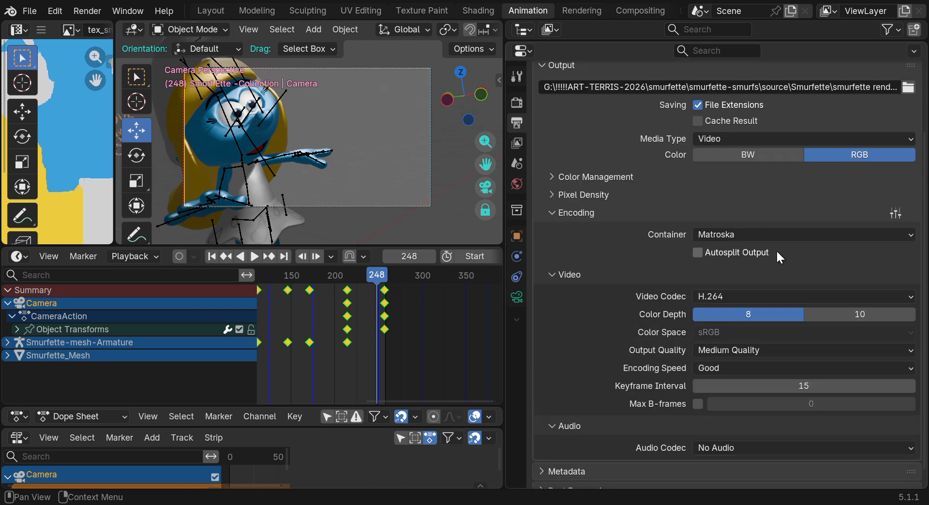
Set the video encoding container to MPEG-4 and look over the output settings
{"action": "left_click", "coordinate": [779, 234]}
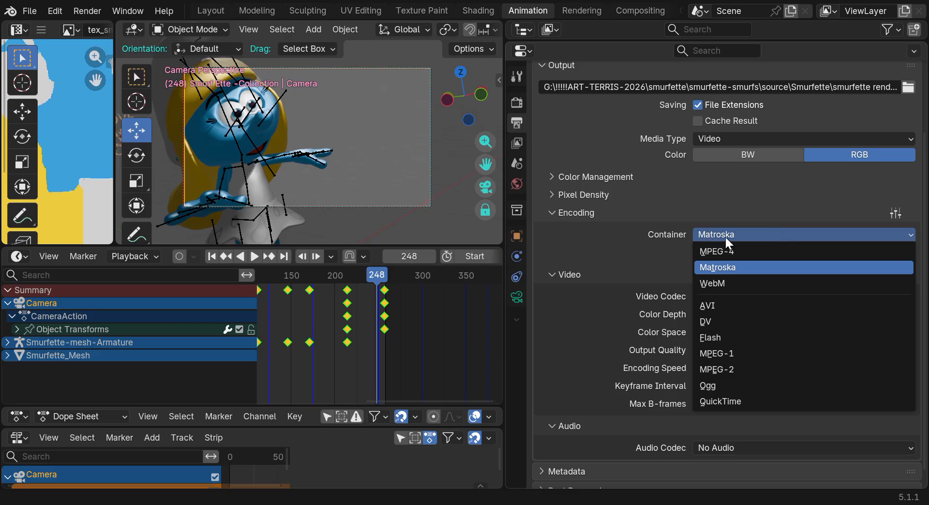
{"action": "left_click", "coordinate": [603, 258]}
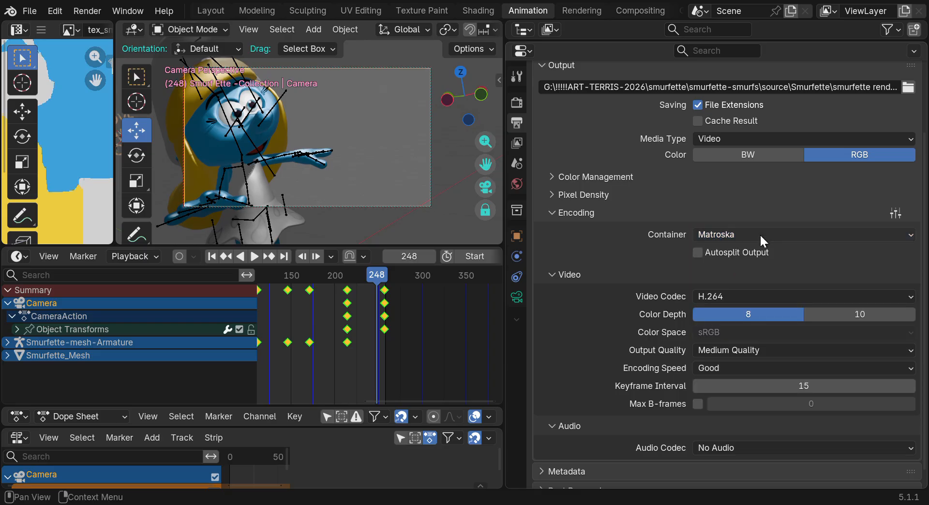
{"action": "left_click", "coordinate": [746, 234]}
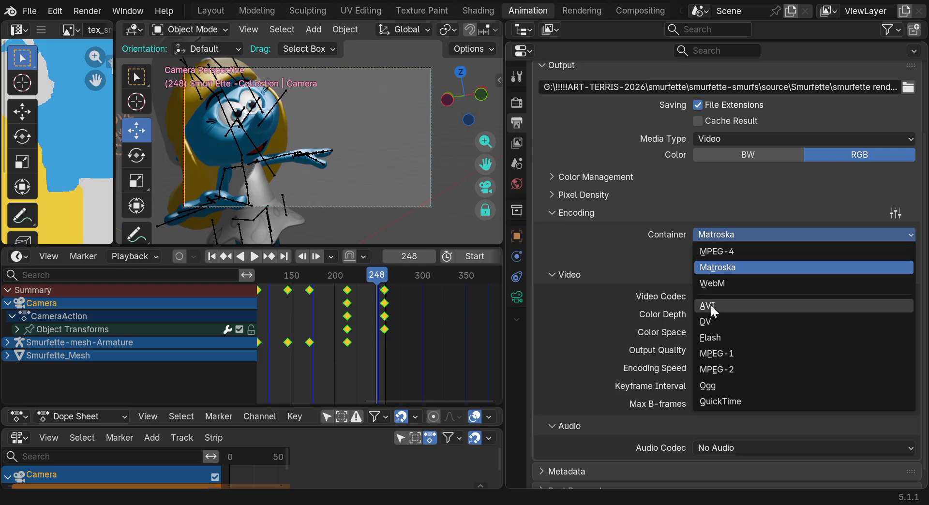
{"action": "left_click", "coordinate": [714, 253]}
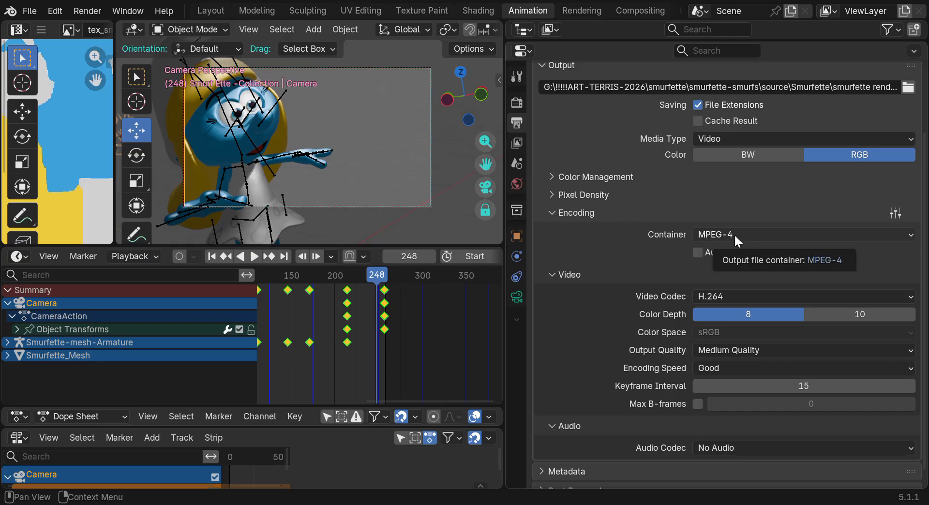
{"action": "scroll", "coordinate": [639, 261], "scroll_direction": "up", "scroll_amount": 1}
{"action": "scroll", "coordinate": [641, 263], "scroll_direction": "up", "scroll_amount": 3}
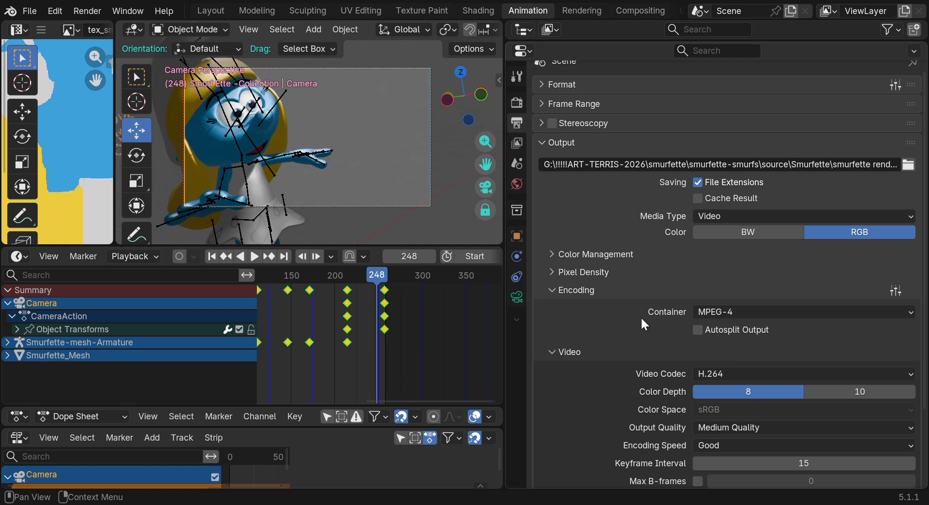
{"action": "scroll", "coordinate": [641, 317], "scroll_direction": "up", "scroll_amount": 1}
{"action": "scroll", "coordinate": [641, 317], "scroll_direction": "down", "scroll_amount": 3}
{"action": "scroll", "coordinate": [641, 317], "scroll_direction": "up", "scroll_amount": 3}
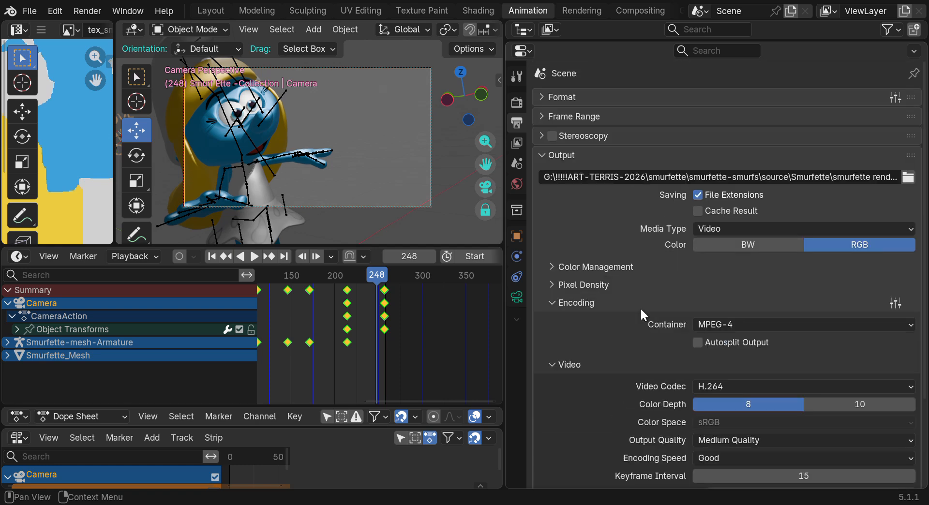
Widen the viewport and timeline, and move the keyframes at frame 214 to frame 247
{"action": "left_click_drag", "start_coordinate": [505, 244], "coordinate": [849, 235]}
{"action": "left_click_drag", "start_coordinate": [550, 281], "coordinate": [595, 283]}
{"action": "left_click", "coordinate": [565, 291]}
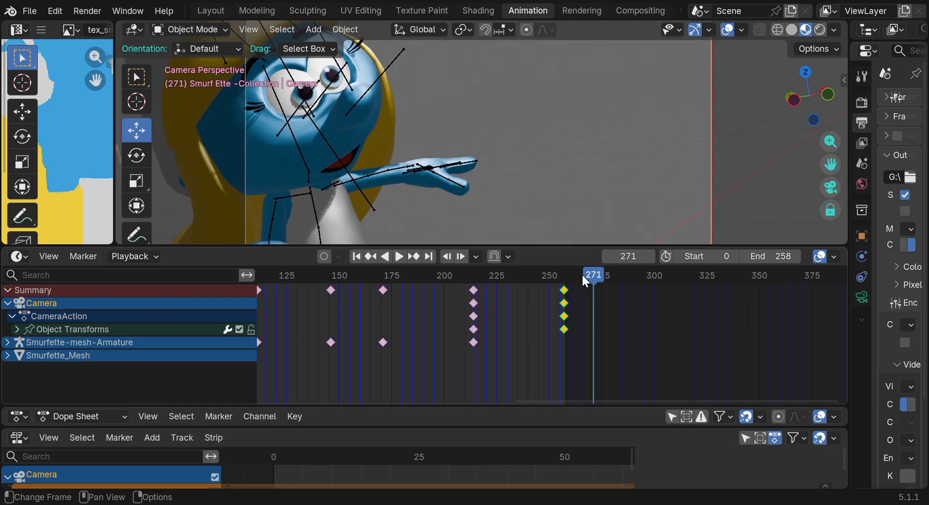
{"action": "left_click_drag", "start_coordinate": [479, 291], "coordinate": [547, 282]}
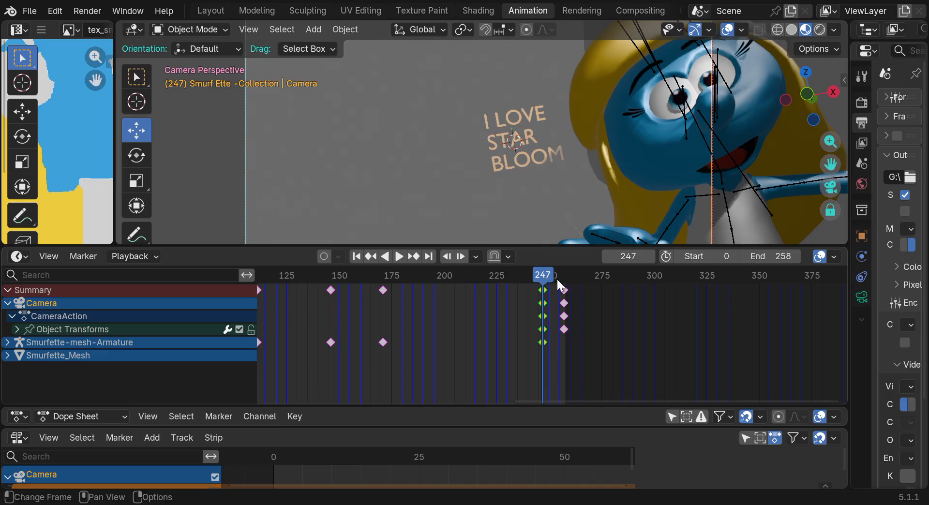
Widen the output settings to check the full output path, and enlarge the viewport and timeline again
{"action": "left_click_drag", "start_coordinate": [851, 196], "coordinate": [505, 195]}
{"action": "scroll", "coordinate": [823, 187], "scroll_direction": "down", "scroll_amount": 2}
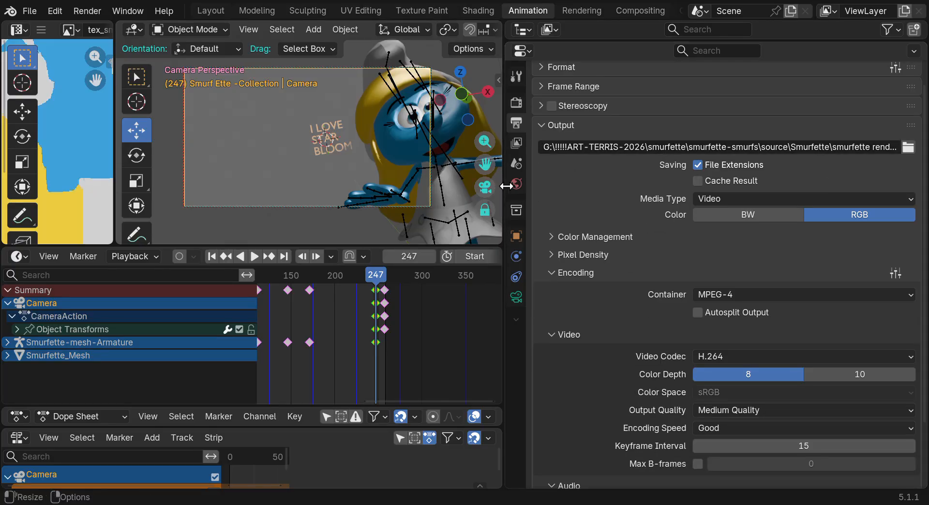
{"action": "left_click_drag", "start_coordinate": [506, 185], "coordinate": [393, 178]}
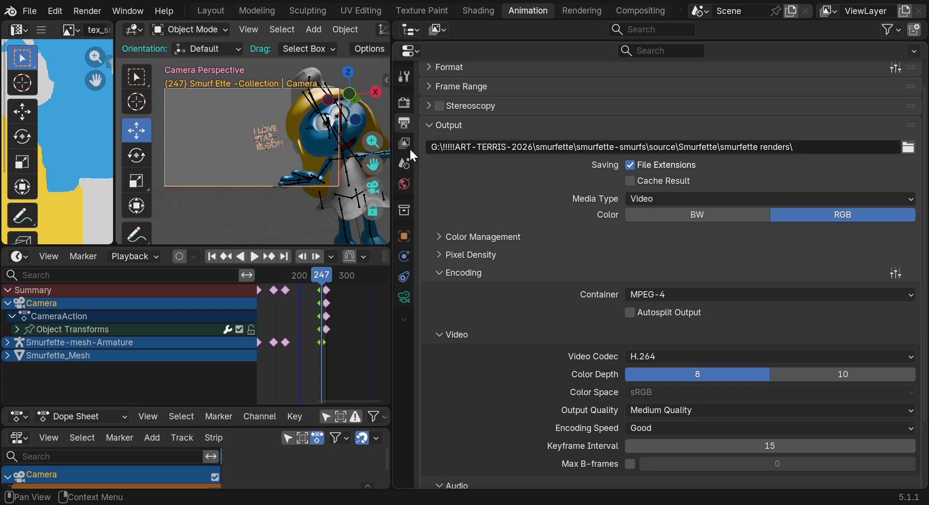
{"action": "left_click_drag", "start_coordinate": [393, 165], "coordinate": [744, 170]}
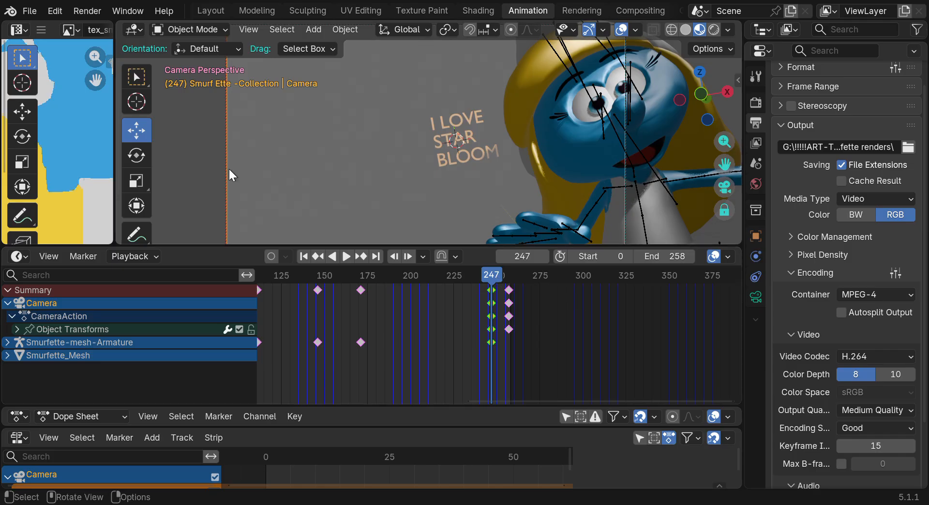
Render the complete Smurfette animation with the current MPEG-4 output settings
{"action": "left_click", "coordinate": [90, 12]}
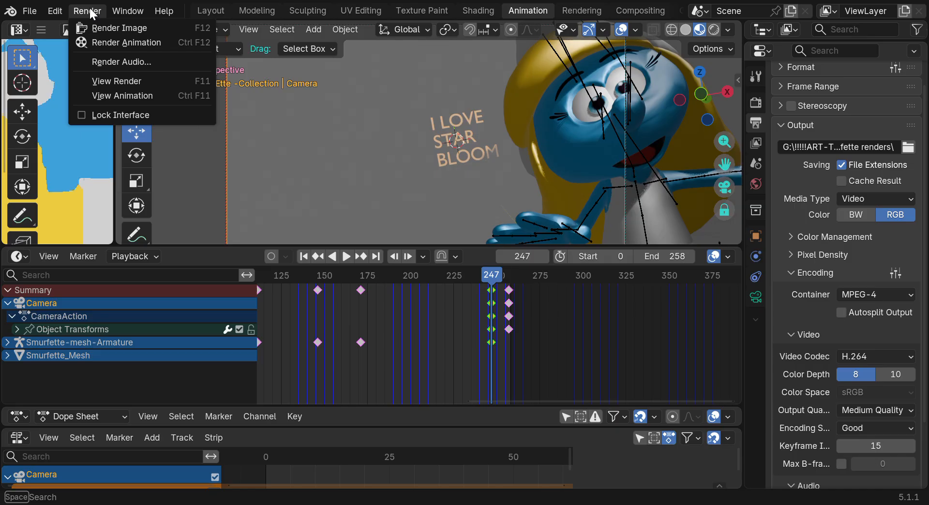
{"action": "left_click", "coordinate": [90, 11]}
{"action": "left_click", "coordinate": [81, 12]}
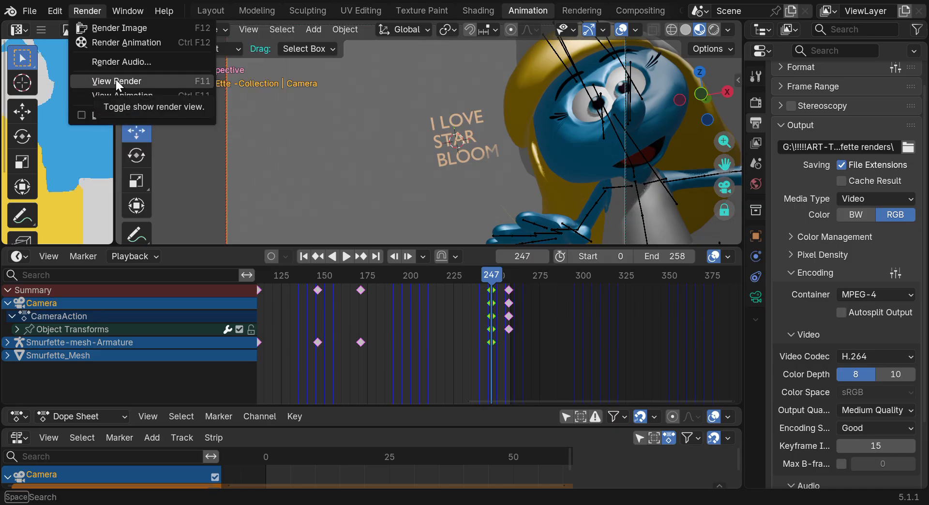
{"action": "left_click", "coordinate": [112, 40]}
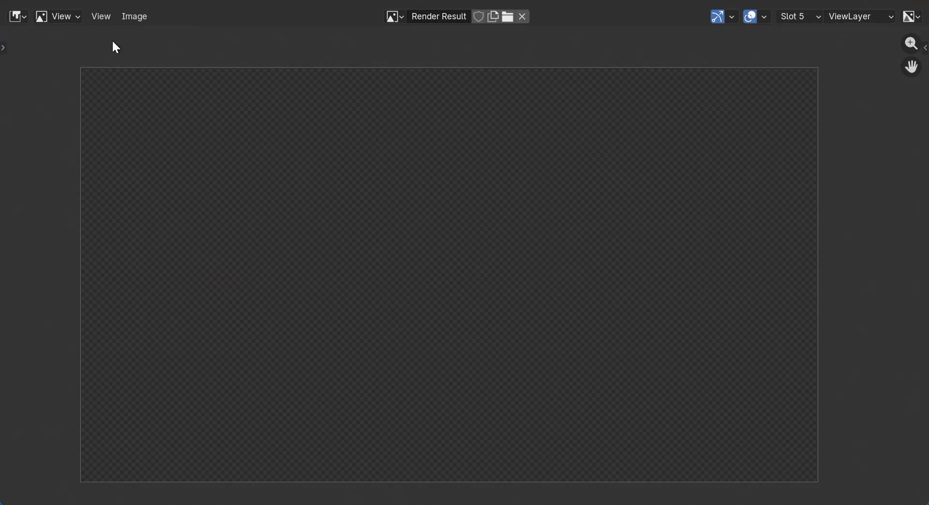
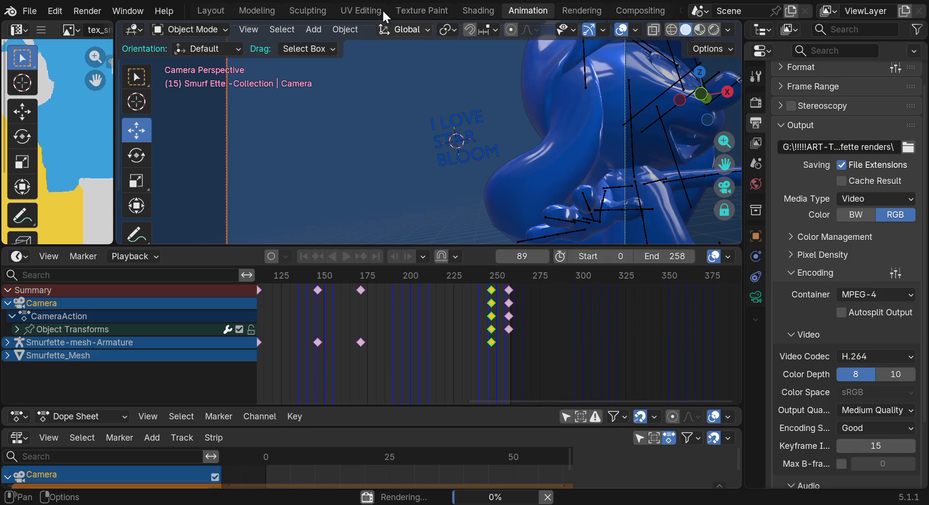
Bring up the render result, zoom around the frame while the animation renders, and minimize the render window
{"action": "left_click", "coordinate": [81, 10]}
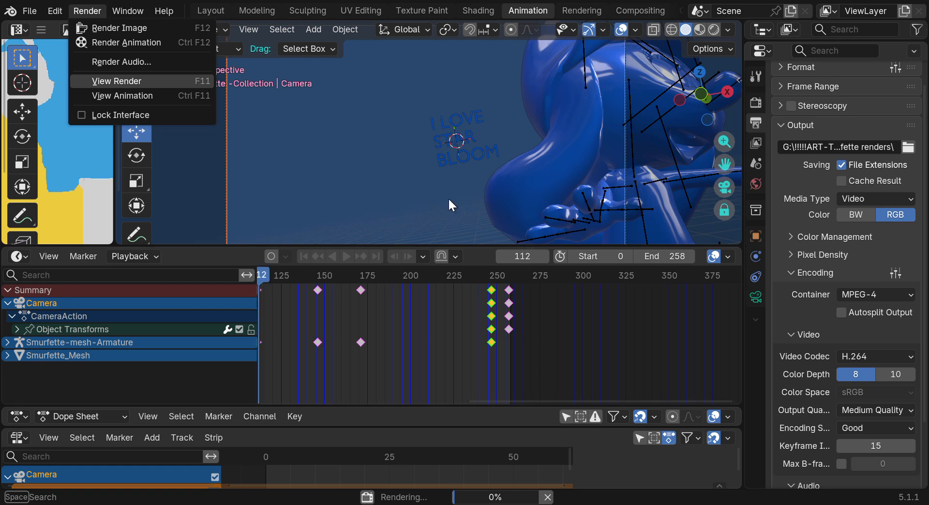
{"action": "left_click", "coordinate": [541, 311]}
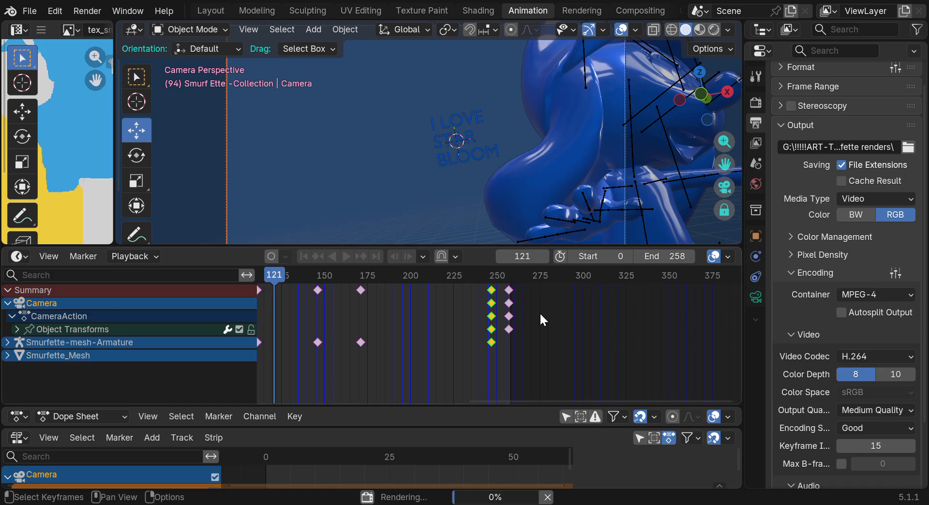
{"action": "key", "text": "F11"}
{"action": "scroll", "coordinate": [642, 388], "scroll_direction": "down", "scroll_amount": 2}
{"action": "scroll", "coordinate": [641, 386], "scroll_direction": "down", "scroll_amount": 2}
{"action": "scroll", "coordinate": [641, 386], "scroll_direction": "down", "scroll_amount": 1}
{"action": "scroll", "coordinate": [640, 387], "scroll_direction": "up", "scroll_amount": 1}
{"action": "scroll", "coordinate": [641, 386], "scroll_direction": "up", "scroll_amount": 3}
{"action": "scroll", "coordinate": [595, 335], "scroll_direction": "up", "scroll_amount": 1}
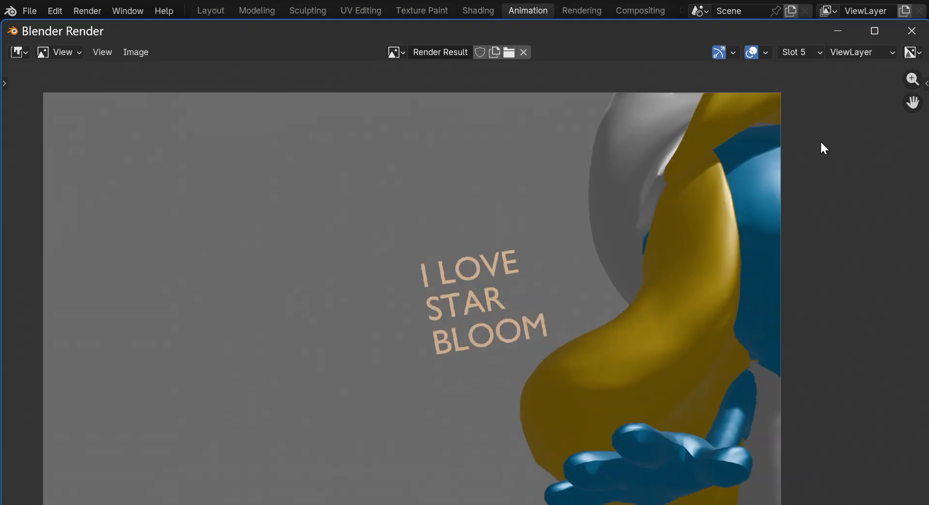
{"action": "mouse_move", "coordinate": [904, 82]}
{"action": "left_mouse_down"}
{"action": "mouse_move", "coordinate": [901, 68]}
{"action": "mouse_move", "coordinate": [898, 77]}
{"action": "mouse_move", "coordinate": [925, 101]}
{"action": "mouse_move", "coordinate": [905, 94]}
{"action": "left_mouse_up"}
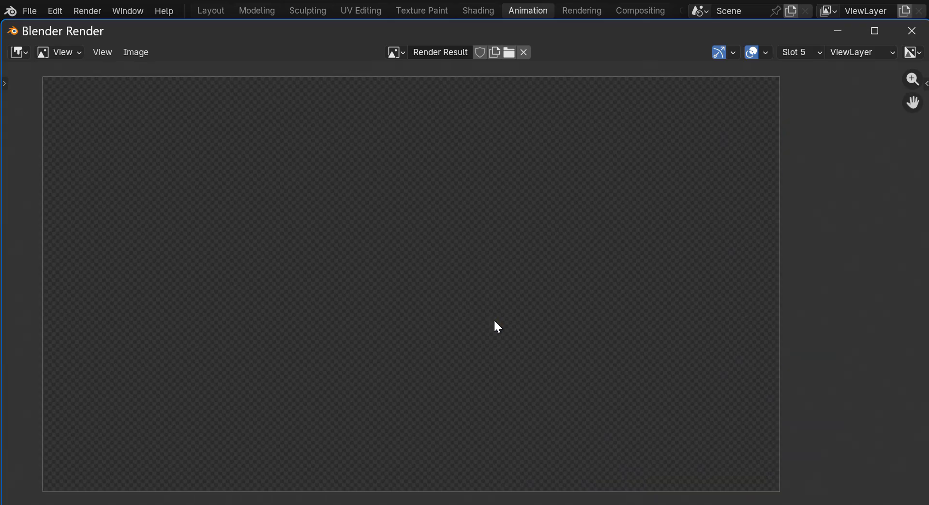
{"action": "scroll", "coordinate": [494, 321], "scroll_direction": "down", "scroll_amount": 4}
{"action": "scroll", "coordinate": [498, 324], "scroll_direction": "down", "scroll_amount": 2}
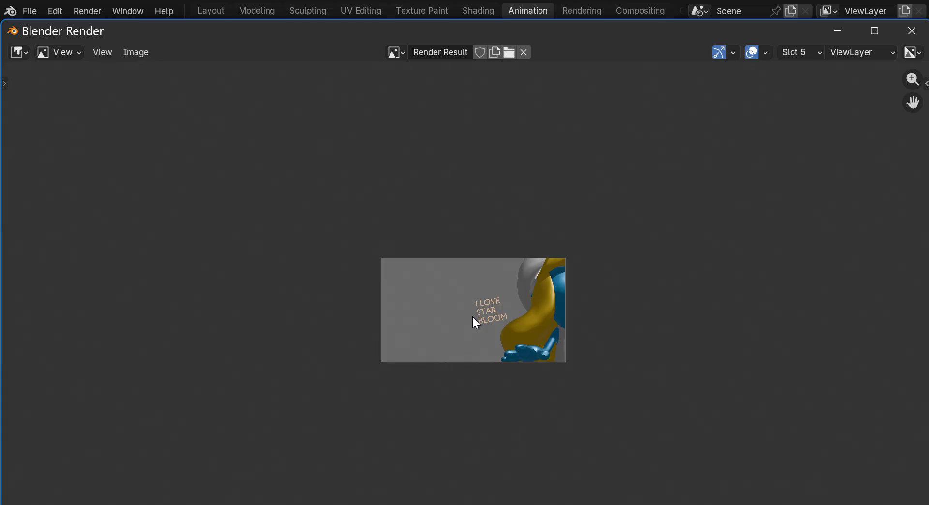
{"action": "scroll", "coordinate": [473, 318], "scroll_direction": "up", "scroll_amount": 6}
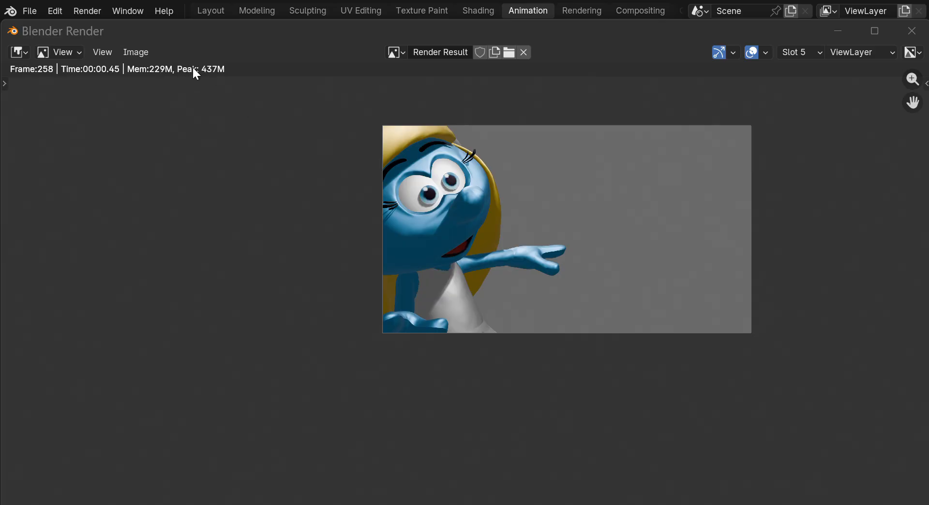
{"action": "left_click", "coordinate": [838, 32]}
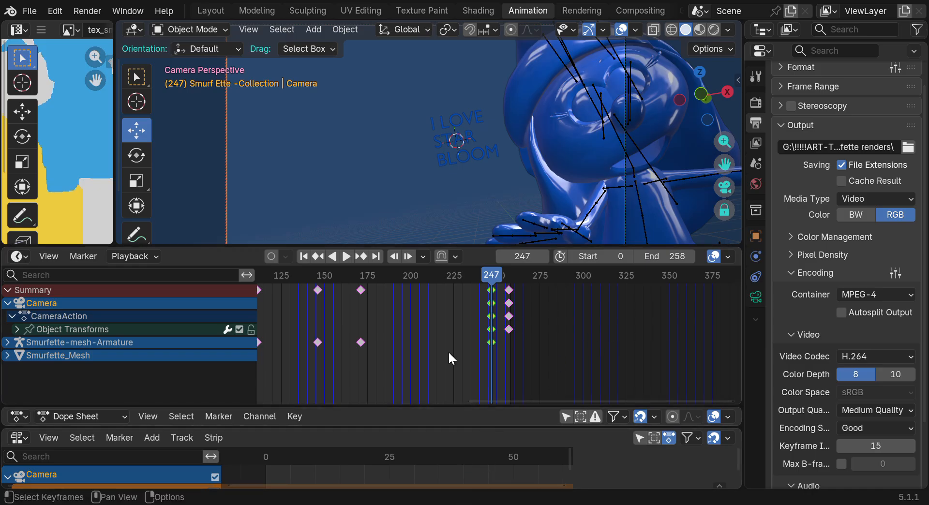
Select the last camera keyframes near the end frame and widen the output settings to check the output path
{"action": "scroll", "coordinate": [376, 312], "scroll_direction": "down", "scroll_amount": 5}
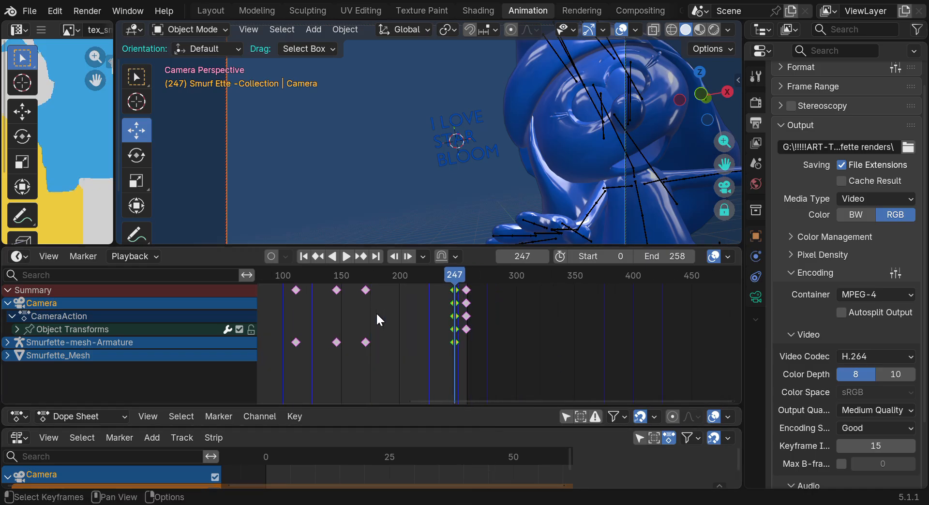
{"action": "mouse_move", "coordinate": [446, 399]}
{"action": "left_mouse_down"}
{"action": "mouse_move", "coordinate": [353, 388]}
{"action": "mouse_move", "coordinate": [451, 411]}
{"action": "left_mouse_up"}
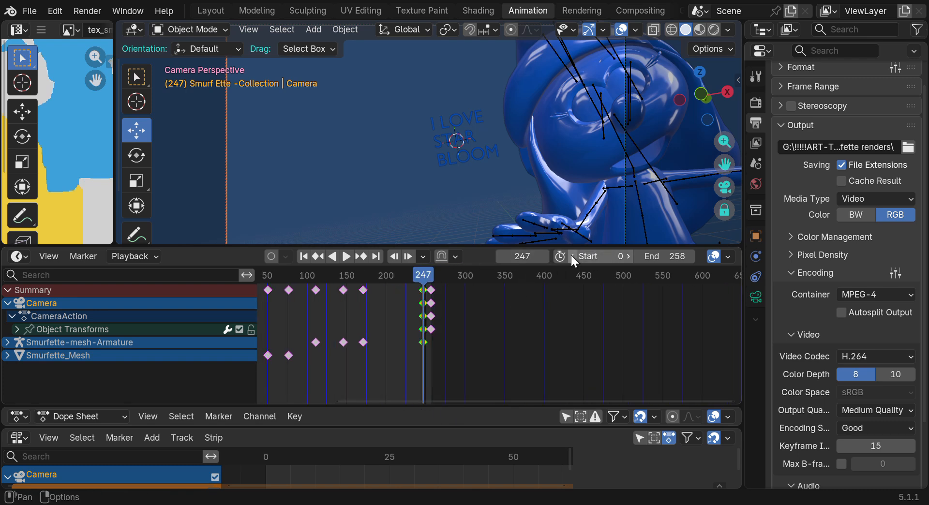
{"action": "scroll", "coordinate": [434, 285], "scroll_direction": "up", "scroll_amount": 4}
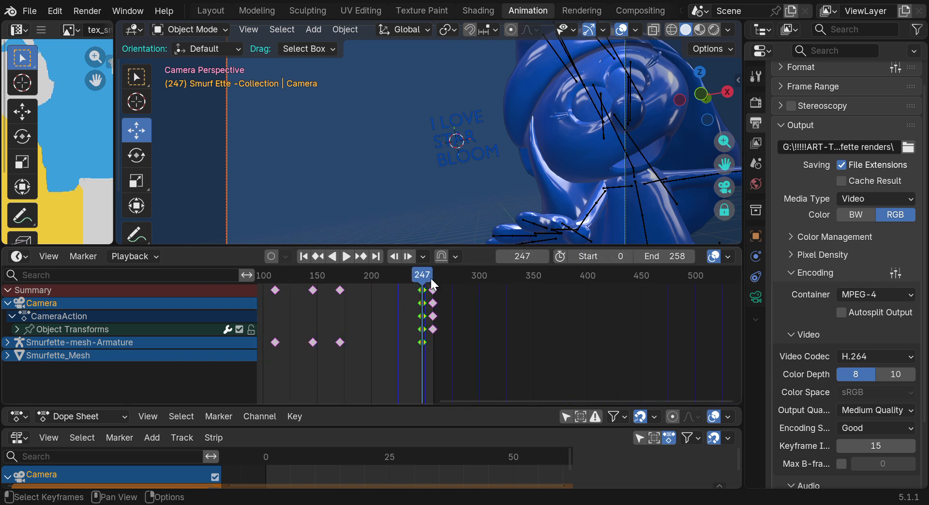
{"action": "scroll", "coordinate": [433, 280], "scroll_direction": "up", "scroll_amount": 6}
{"action": "left_click_drag", "start_coordinate": [480, 315], "coordinate": [372, 290]}
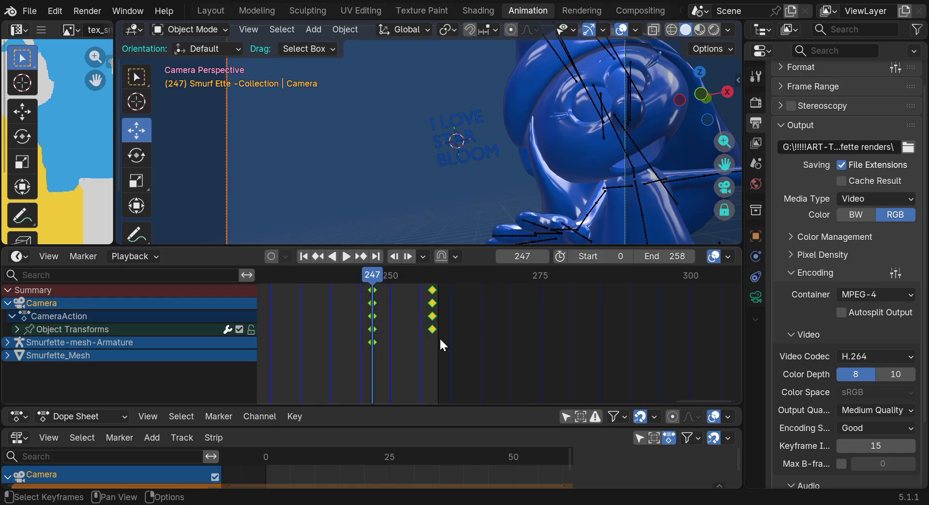
{"action": "scroll", "coordinate": [366, 321], "scroll_direction": "down", "scroll_amount": 2}
{"action": "scroll", "coordinate": [367, 321], "scroll_direction": "down", "scroll_amount": 2}
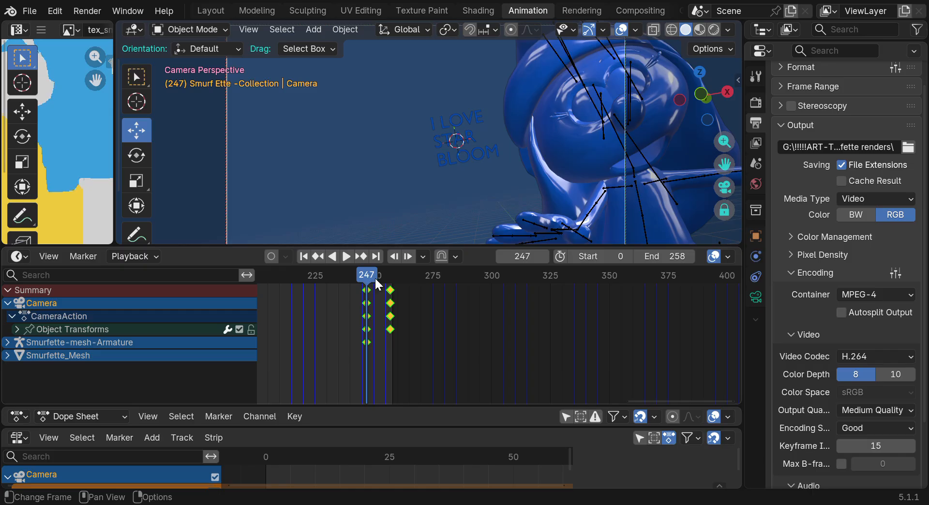
{"action": "scroll", "coordinate": [367, 295], "scroll_direction": "down", "scroll_amount": 1}
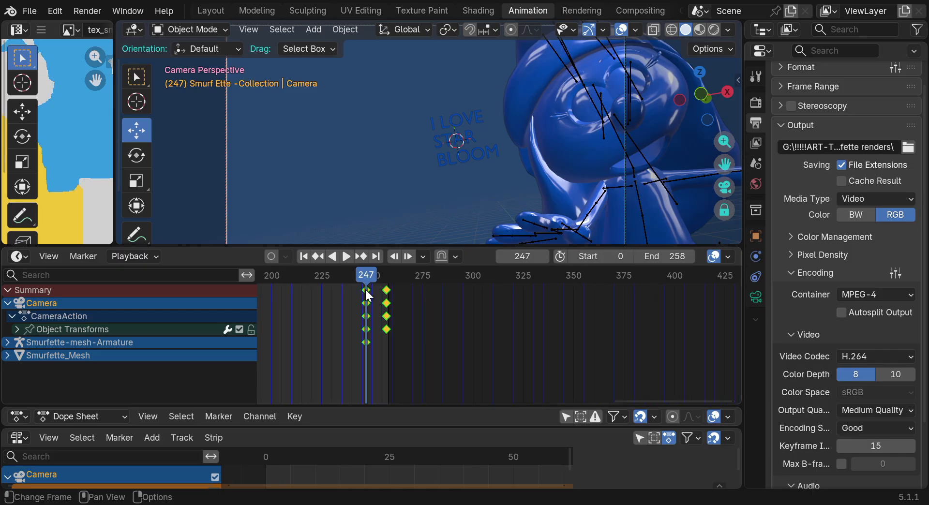
{"action": "left_click_drag", "start_coordinate": [744, 189], "coordinate": [606, 192]}
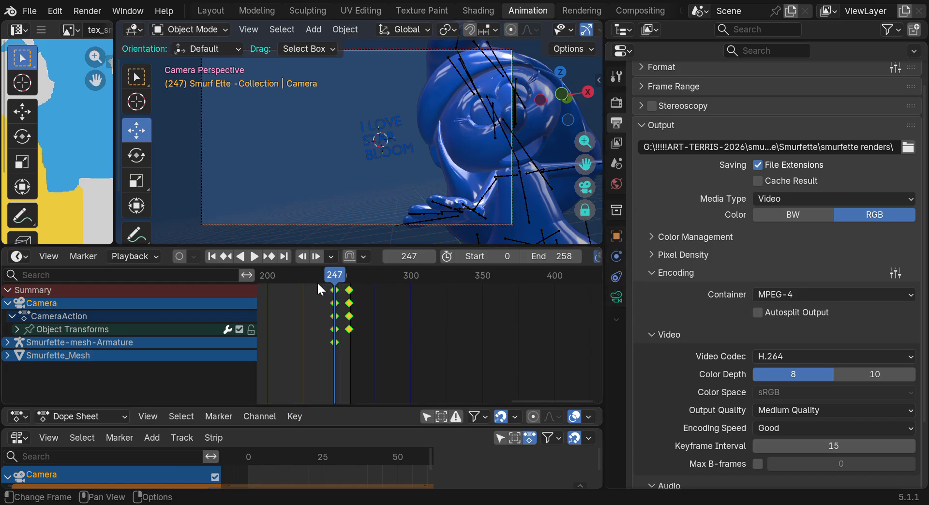
{"action": "scroll", "coordinate": [630, 255], "scroll_direction": "up", "scroll_amount": 2}
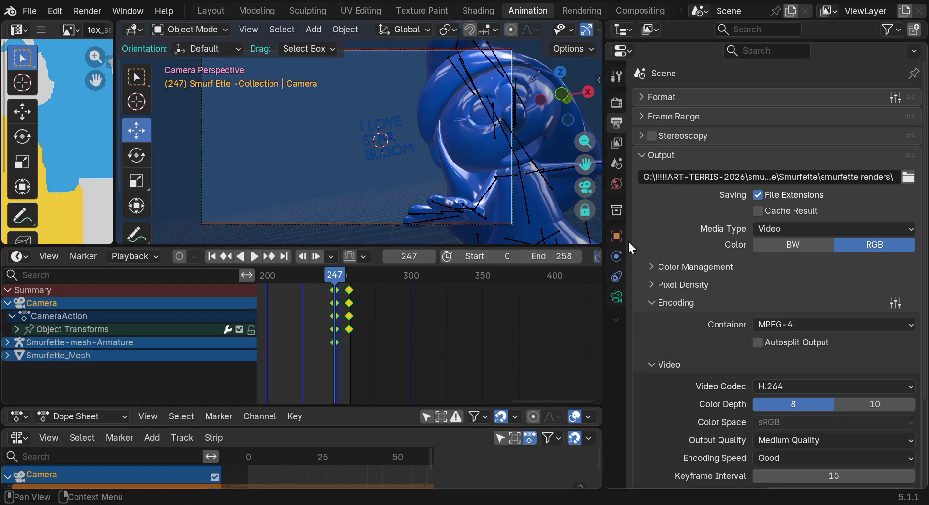
Watch the rendered animation in the animation player, enlarging and repositioning its window, and close it
{"action": "left_click", "coordinate": [80, 11]}
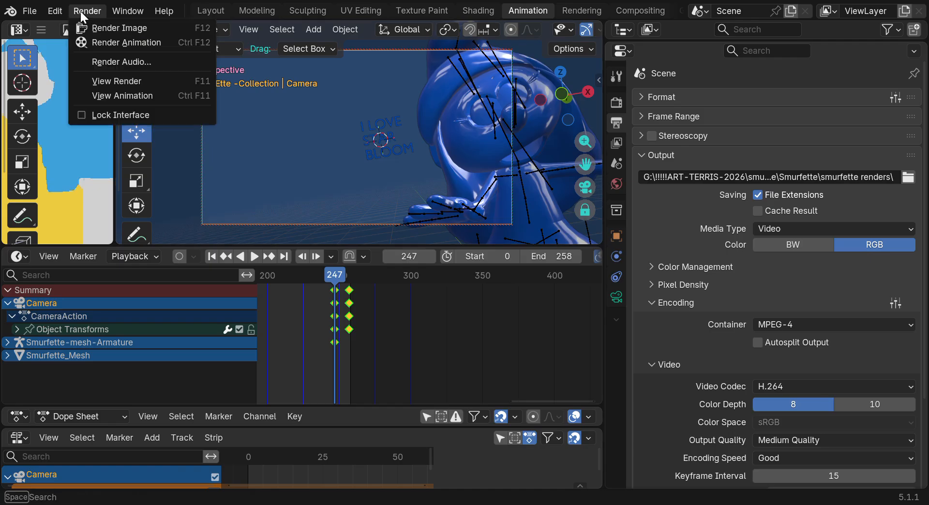
{"action": "left_click", "coordinate": [104, 95]}
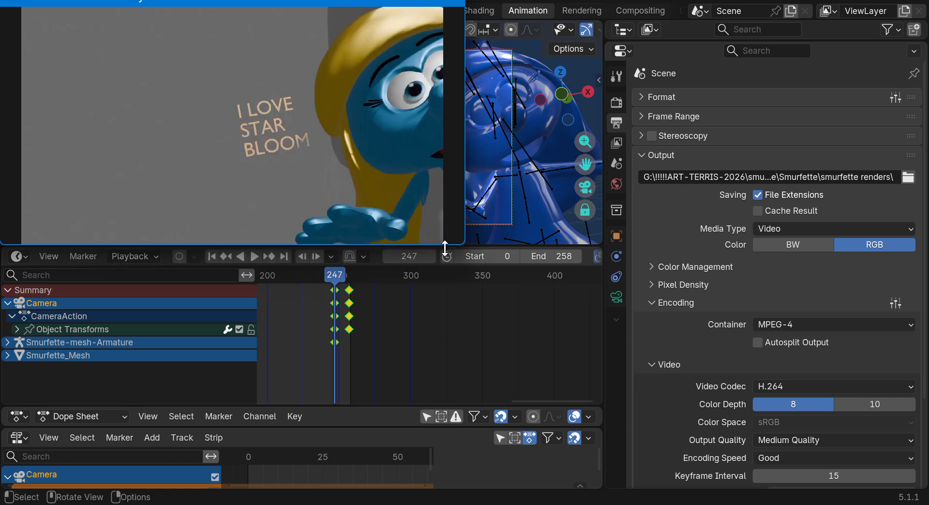
{"action": "left_click_drag", "start_coordinate": [445, 249], "coordinate": [498, 384]}
{"action": "left_click_drag", "start_coordinate": [465, 288], "coordinate": [690, 314]}
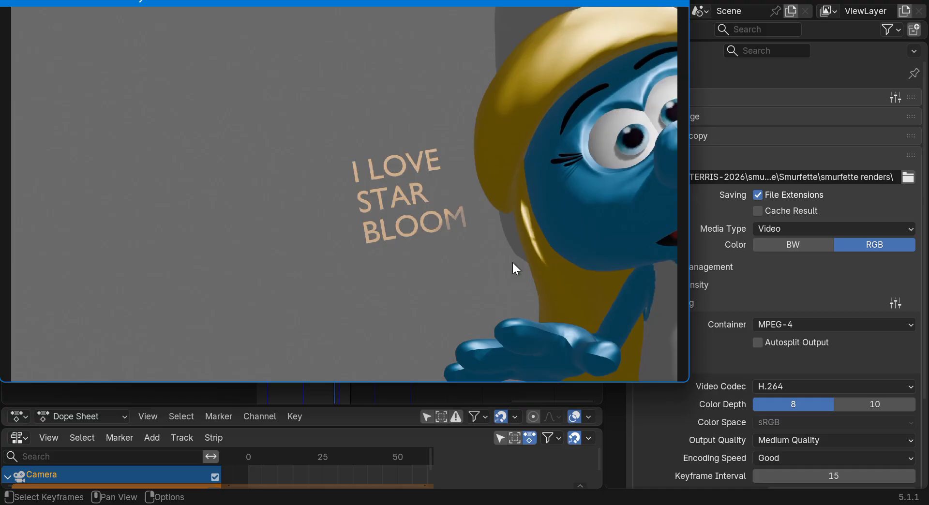
{"action": "left_click_drag", "start_coordinate": [116, 3], "coordinate": [201, 70]}
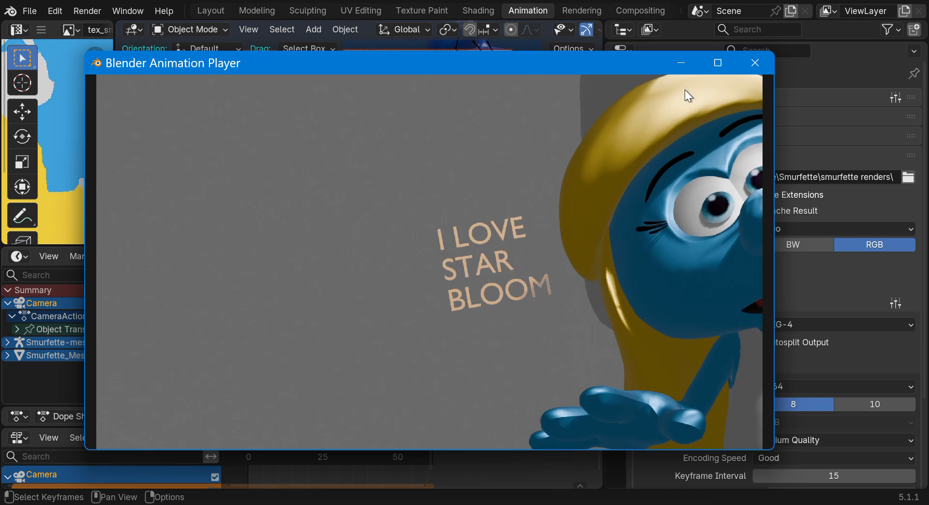
{"action": "left_click", "coordinate": [755, 63]}
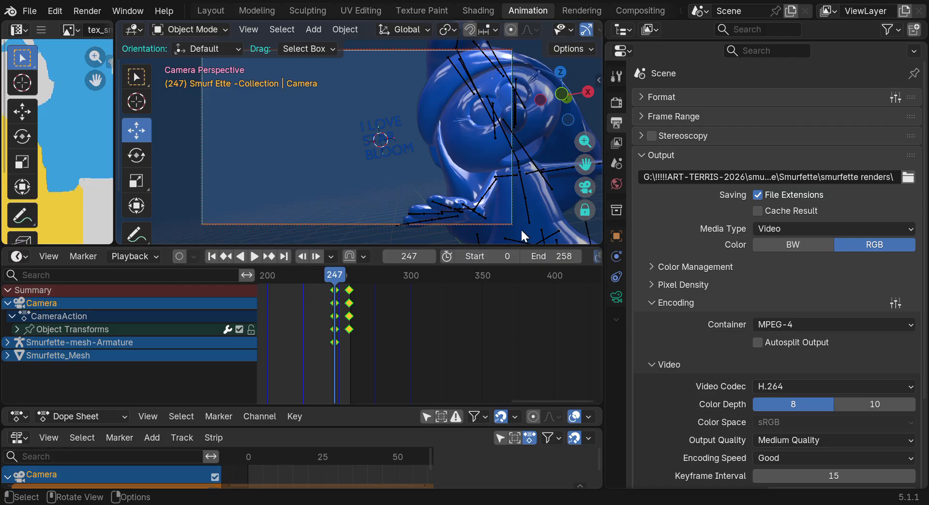
Preview the animation from frame 221 with the whole keyframe range in view, and scrub to frame 242
{"action": "left_click", "coordinate": [305, 273]}
{"action": "scroll", "coordinate": [302, 294], "scroll_direction": "down", "scroll_amount": 3}
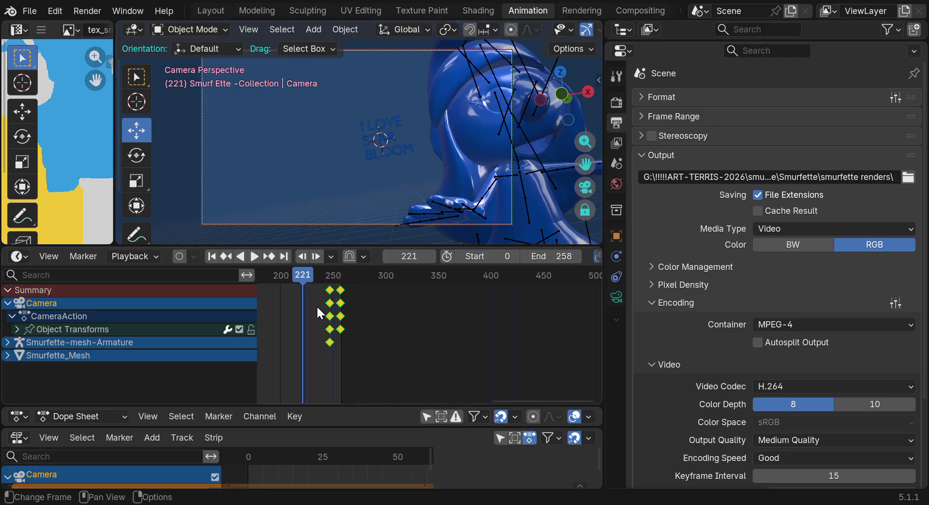
{"action": "scroll", "coordinate": [339, 380], "scroll_direction": "down", "scroll_amount": 4}
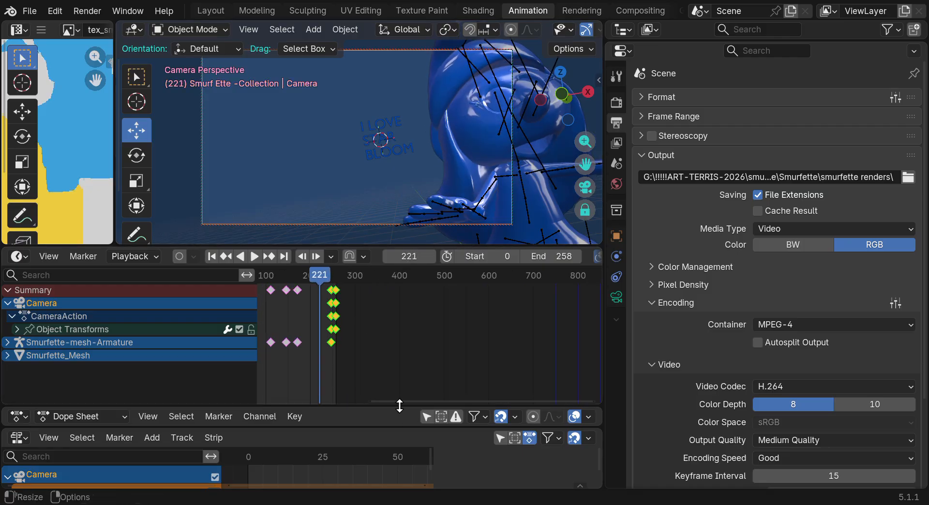
{"action": "left_click_drag", "start_coordinate": [405, 396], "coordinate": [329, 385]}
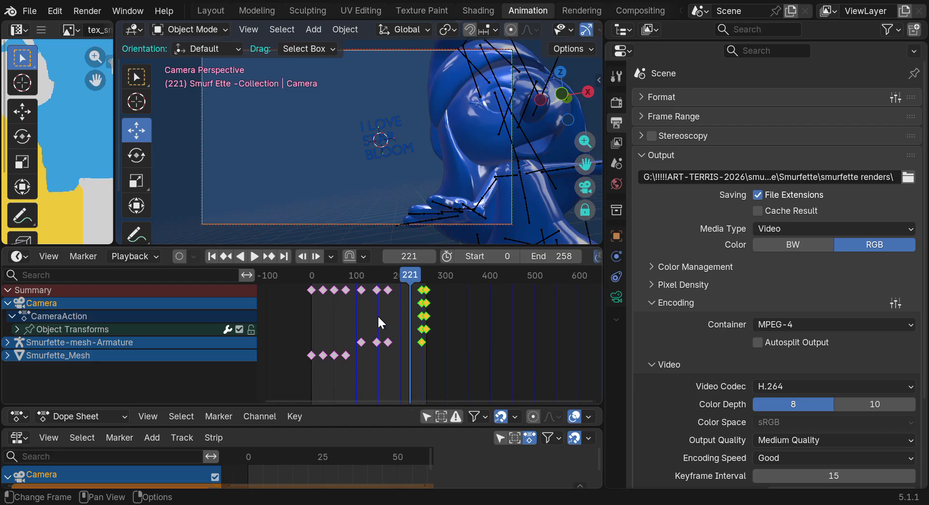
{"action": "key", "text": "space"}
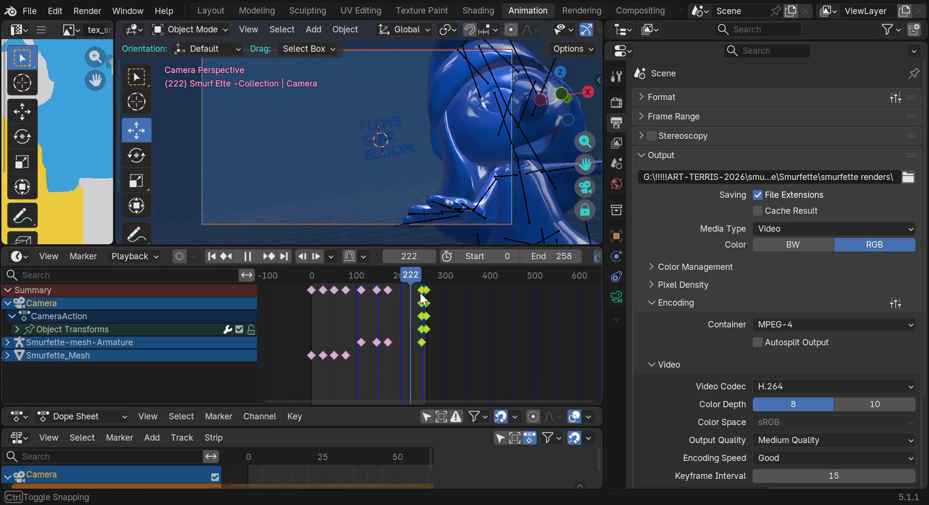
{"action": "left_click_drag", "start_coordinate": [334, 292], "coordinate": [420, 299]}
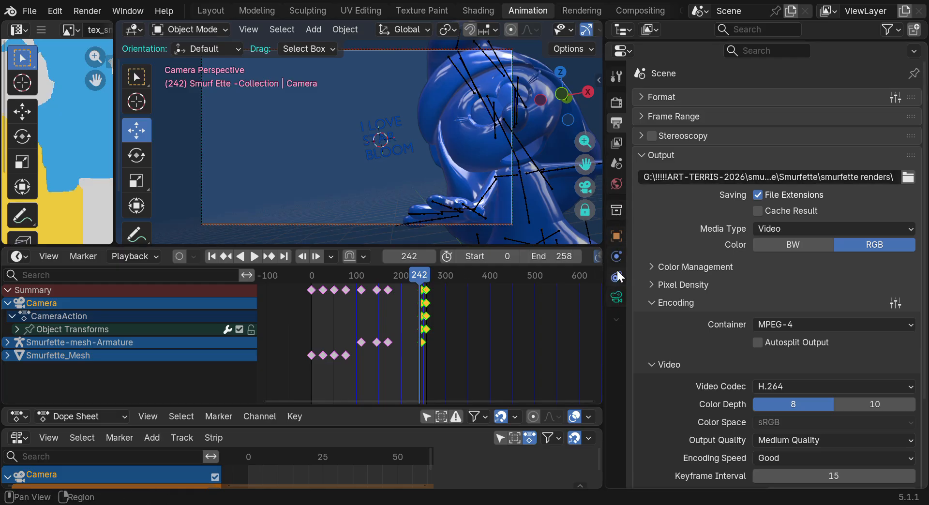
Browse the smurfette renders output folder to check the saved render files, and put the file browser away
{"action": "left_click", "coordinate": [908, 178]}
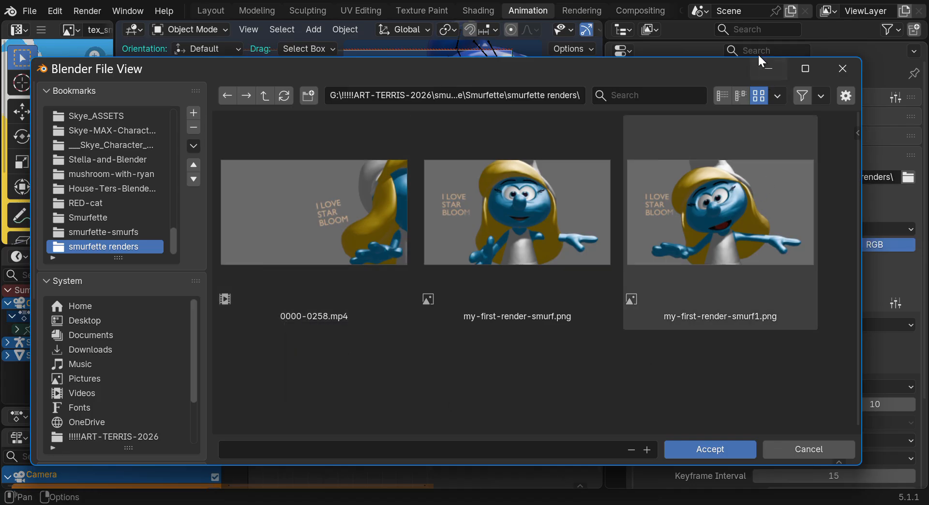
{"action": "left_click", "coordinate": [770, 71]}
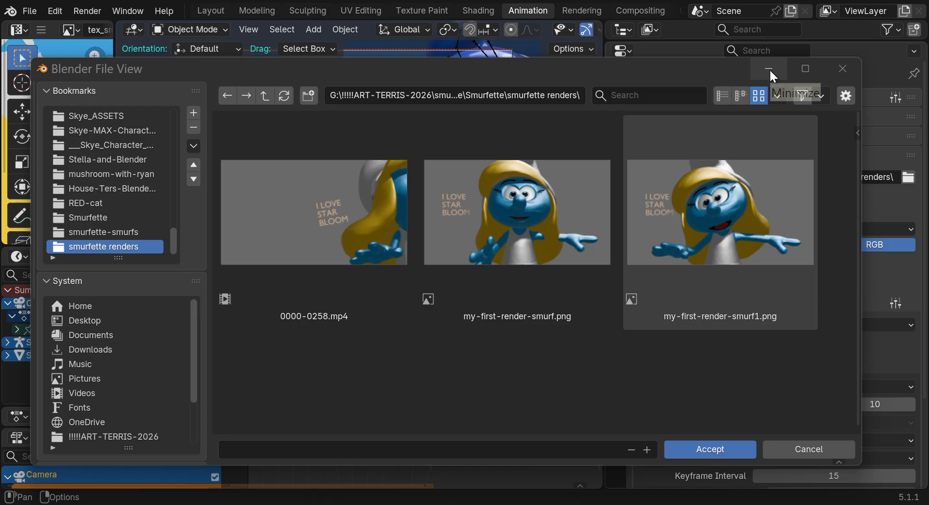
{"action": "left_click", "coordinate": [770, 71]}
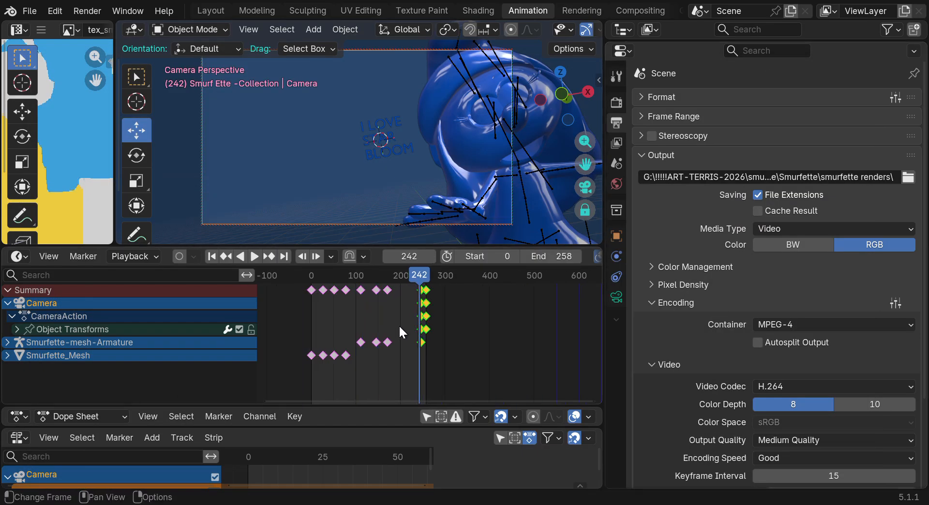
Move the keyframes at frame 247 back to about frame 190 and set the start frame of the range to 192
{"action": "scroll", "coordinate": [398, 324], "scroll_direction": "up", "scroll_amount": 2}
{"action": "left_click_drag", "start_coordinate": [430, 296], "coordinate": [396, 275]}
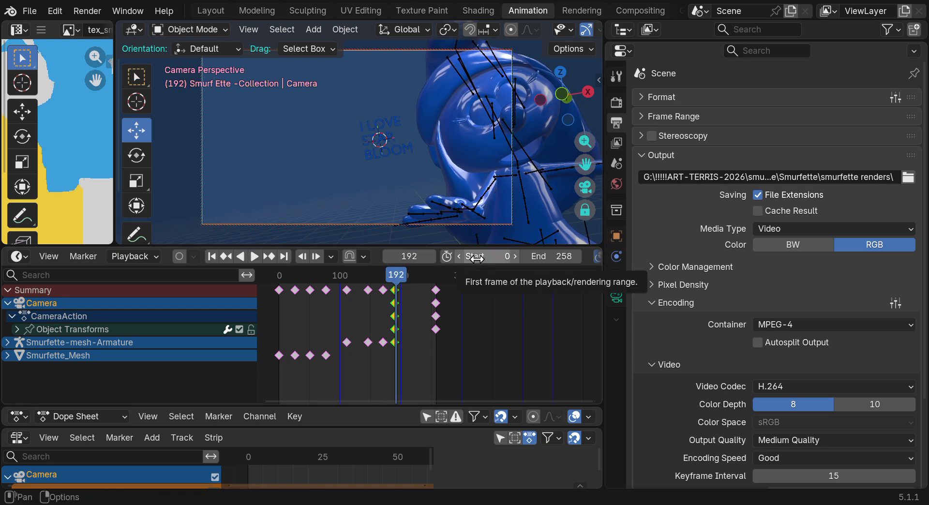
{"action": "left_click", "coordinate": [476, 258]}
{"action": "type", "text": "1"}
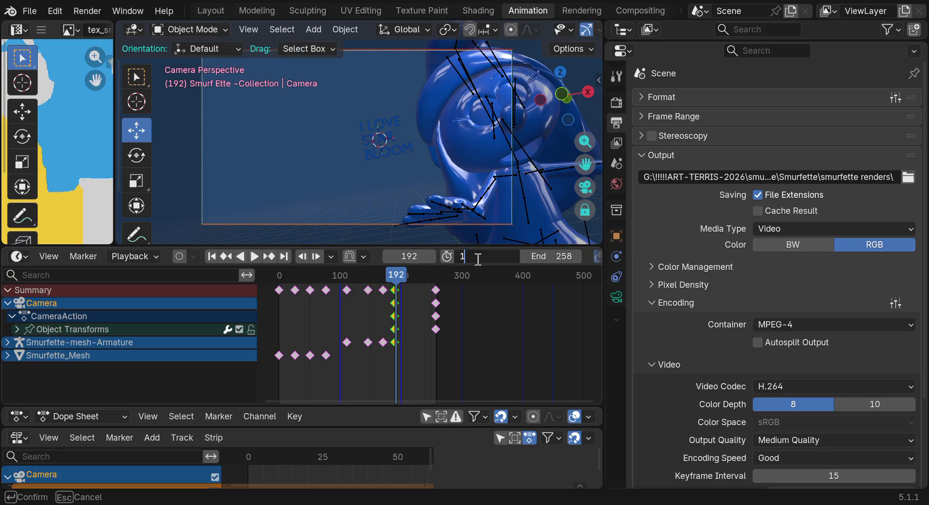
{"action": "type", "text": "923"}
{"action": "key", "text": "Return"}
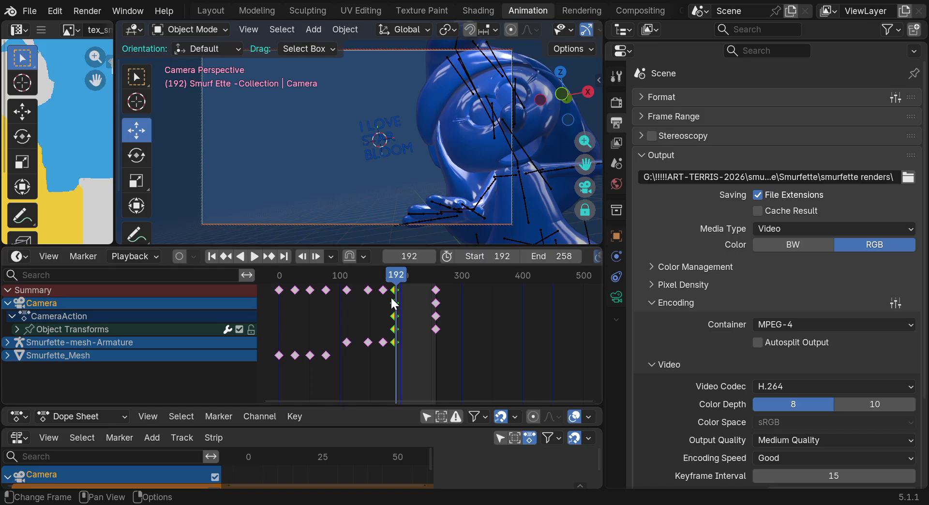
Reveal the Frame Range settings in the output properties to review the start and end frames
{"action": "scroll", "coordinate": [584, 342], "scroll_direction": "up", "scroll_amount": 3}
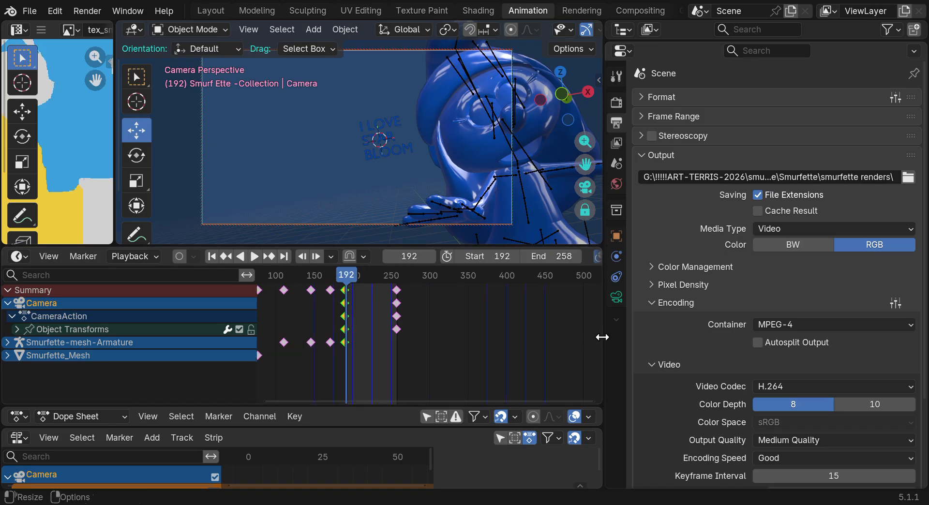
{"action": "scroll", "coordinate": [594, 335], "scroll_direction": "down", "scroll_amount": 1}
{"action": "scroll", "coordinate": [380, 337], "scroll_direction": "down", "scroll_amount": 1}
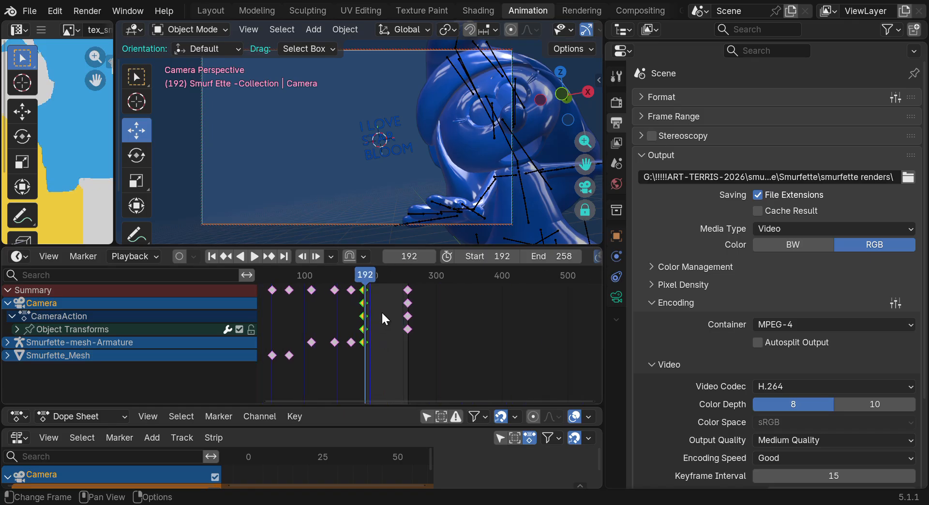
{"action": "left_click", "coordinate": [638, 114]}
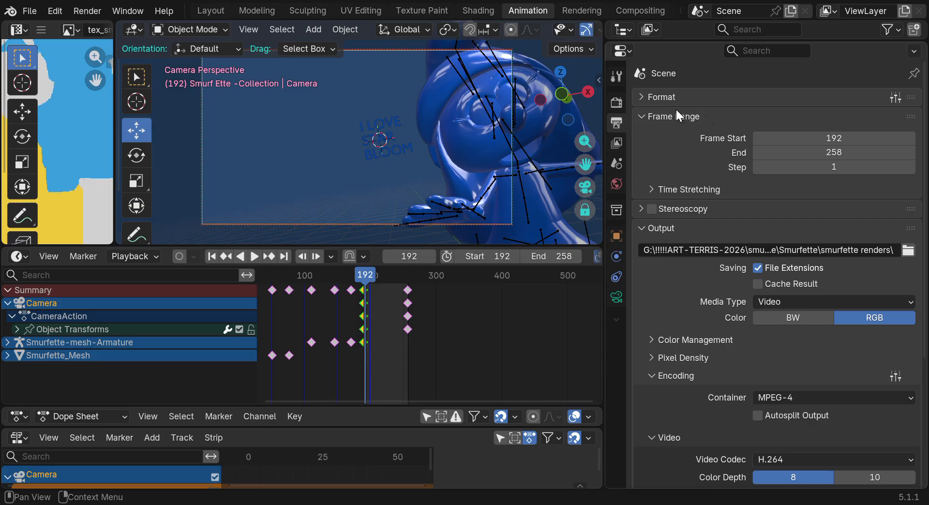
{"action": "left_click_drag", "start_coordinate": [837, 154], "coordinate": [841, 154]}
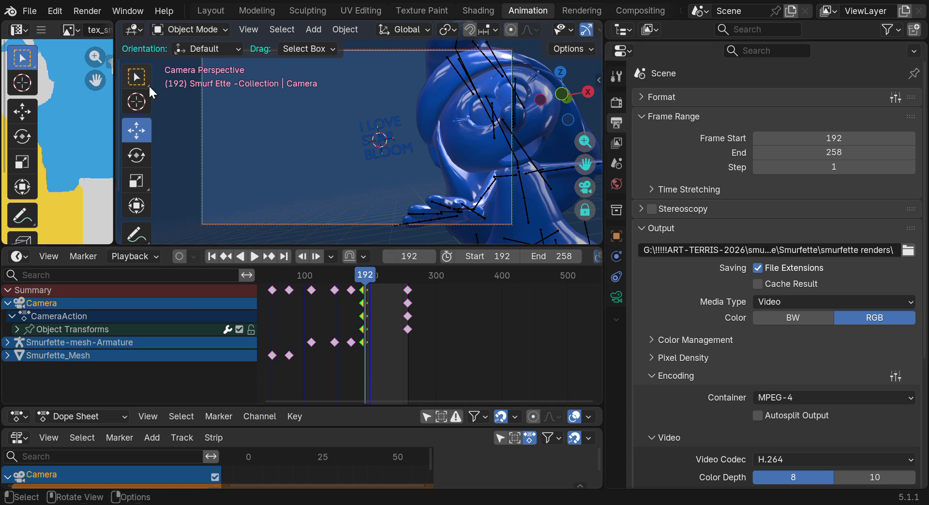
Check the existing files in the smurfette renders output folder and put the file browser away
{"action": "scroll", "coordinate": [687, 299], "scroll_direction": "down", "scroll_amount": 2}
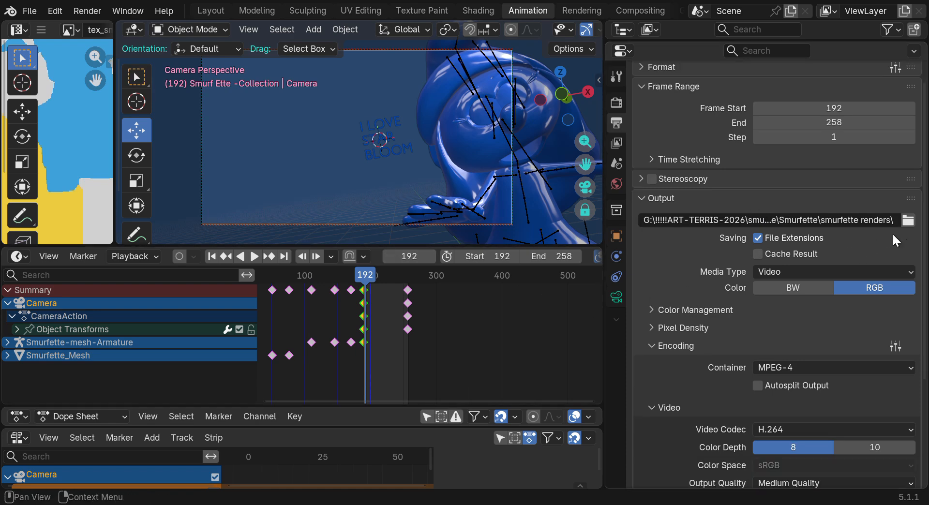
{"action": "left_click", "coordinate": [908, 220]}
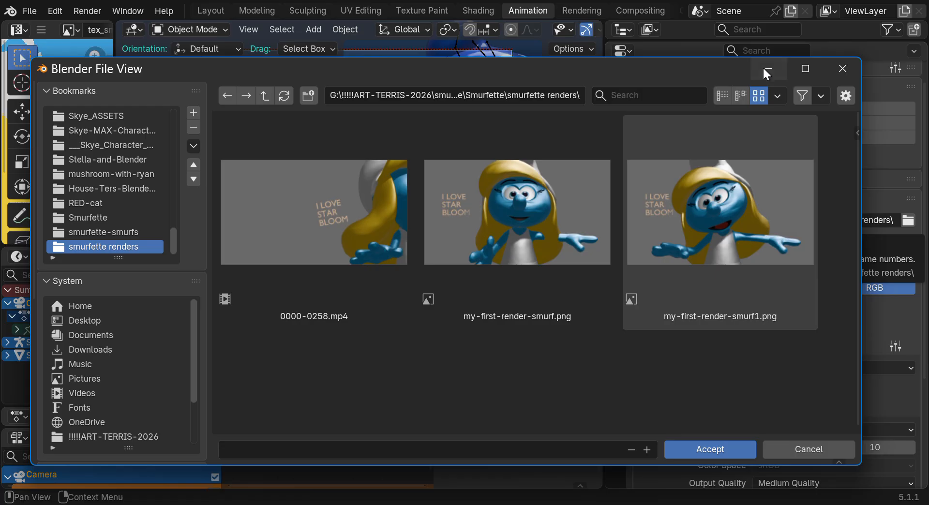
{"action": "left_click", "coordinate": [764, 66]}
Render the animation for frames 192 to 258 and minimise the render window
{"action": "left_click", "coordinate": [90, 10]}
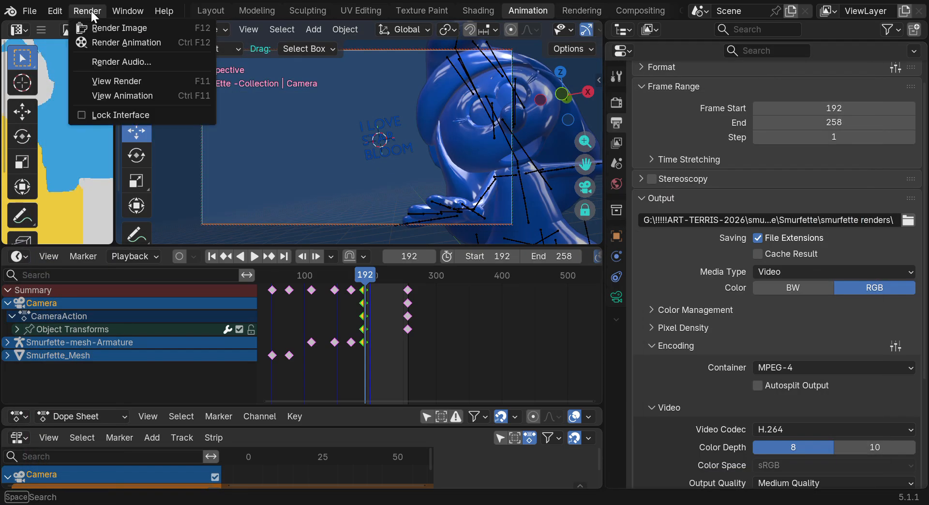
{"action": "left_click", "coordinate": [104, 42]}
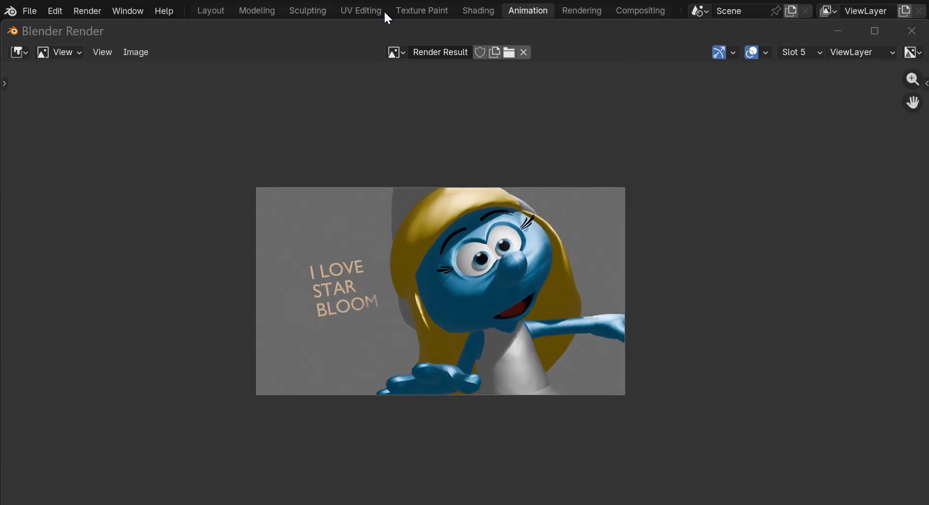
{"action": "left_click", "coordinate": [837, 32]}
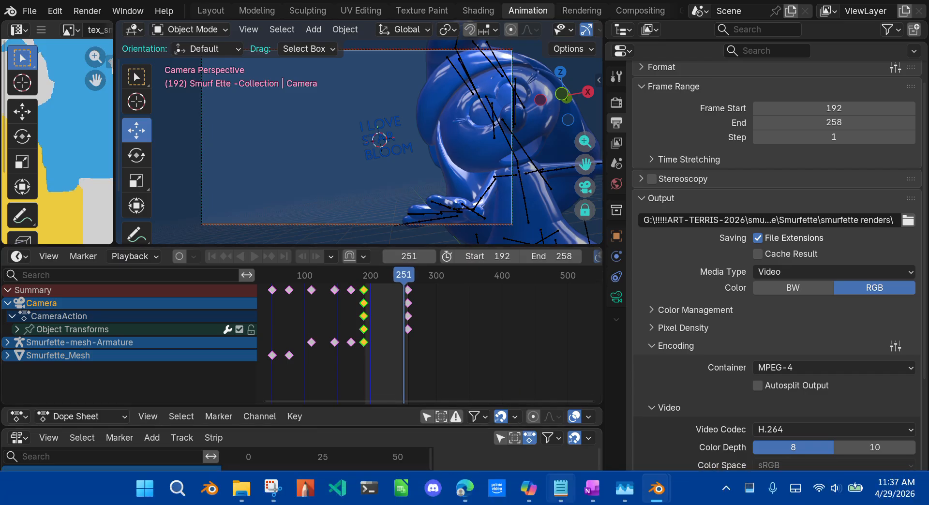
{"action": "mouse_move", "coordinate": [657, 488]}
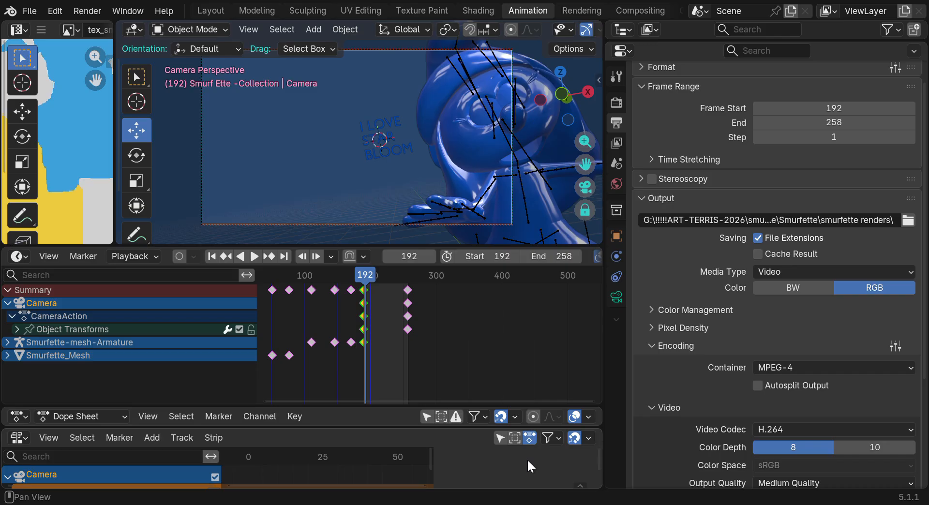
{"action": "mouse_move", "coordinate": [525, 504]}
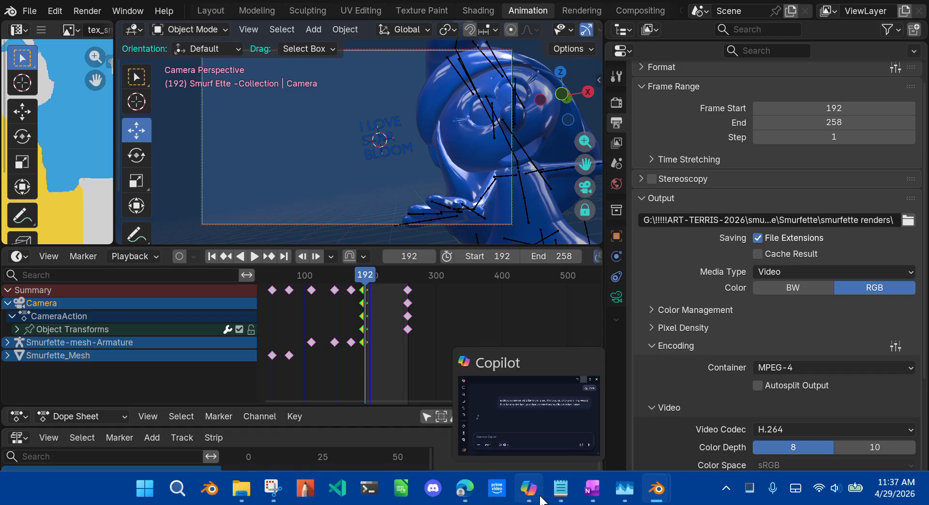
Check the output folder, and watch the new render in the animation player, repositioning its window before closing it
{"action": "left_click", "coordinate": [908, 221]}
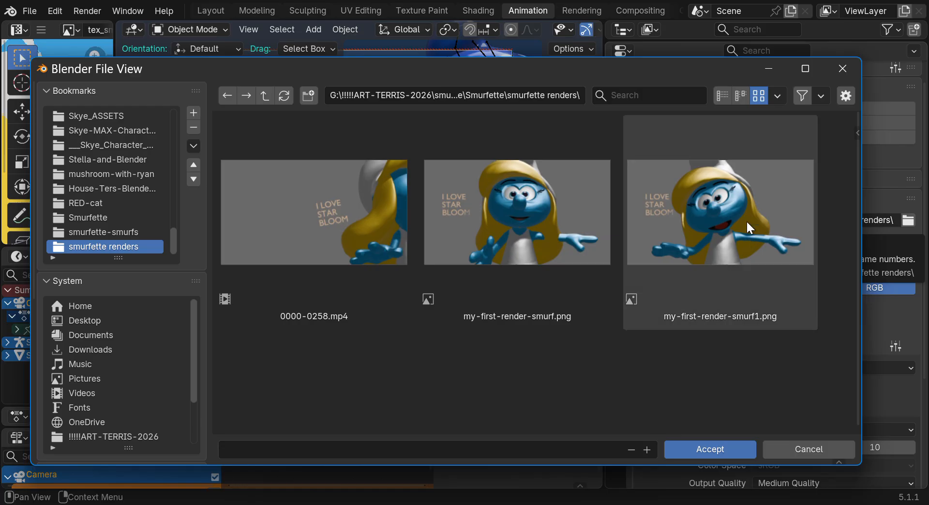
{"action": "left_click", "coordinate": [843, 65]}
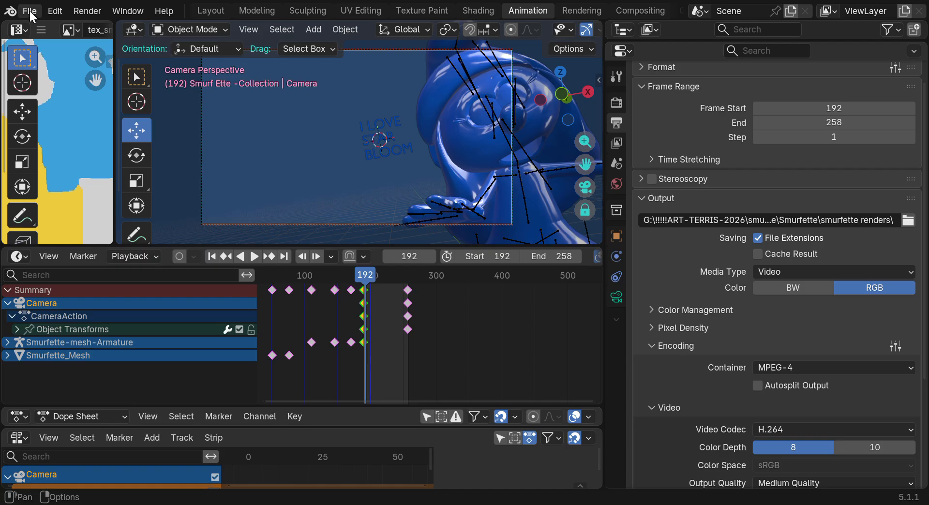
{"action": "left_click", "coordinate": [84, 11]}
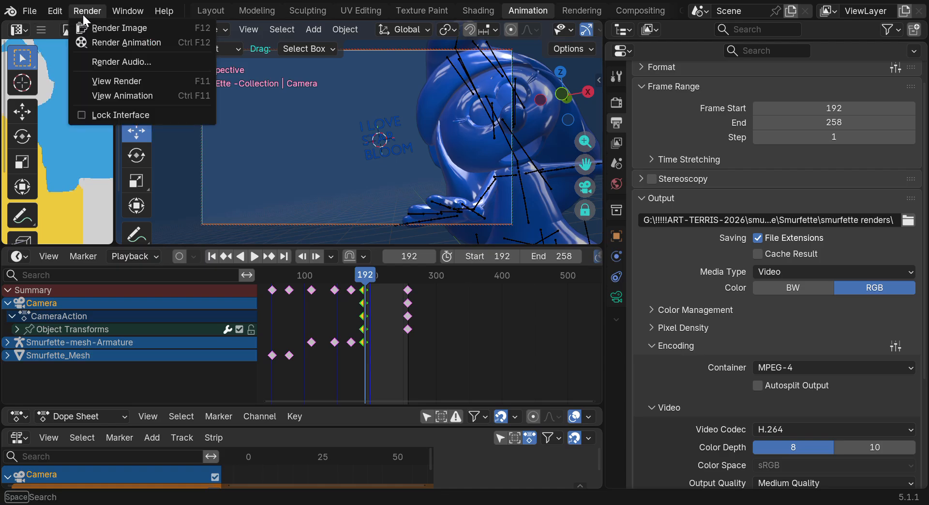
{"action": "left_click", "coordinate": [128, 94]}
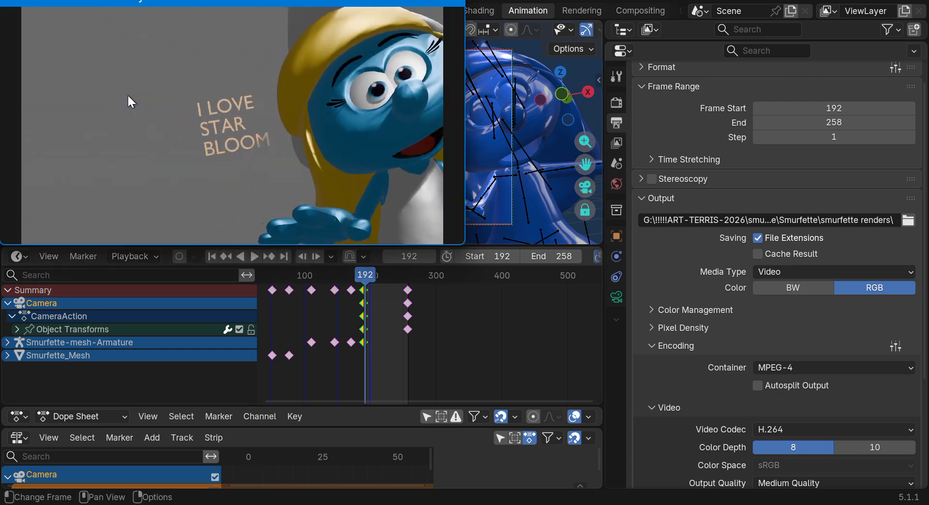
{"action": "left_click_drag", "start_coordinate": [194, 3], "coordinate": [295, 80]}
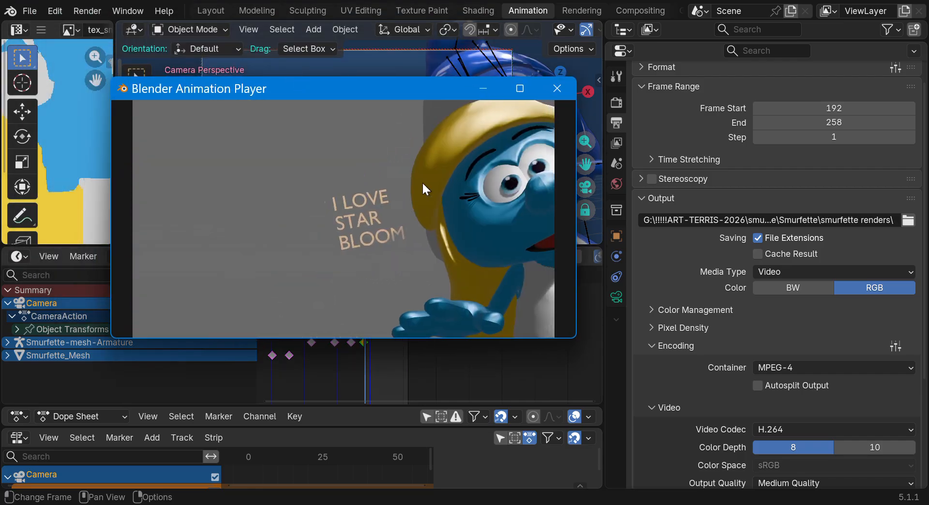
{"action": "left_click", "coordinate": [556, 88]}
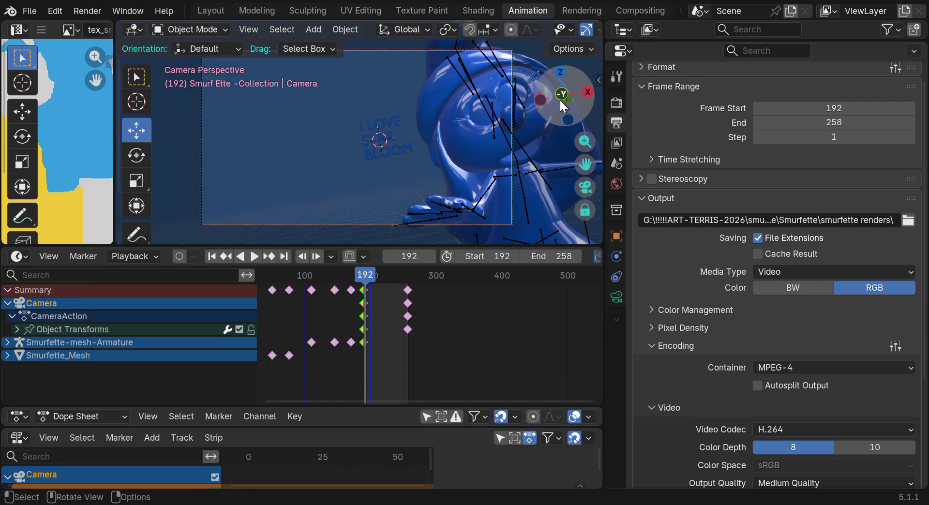
Look through the smurfette renders folder, examine the file details of 0192-0258.mp4, and close the file browser without accepting
{"action": "left_click", "coordinate": [906, 223]}
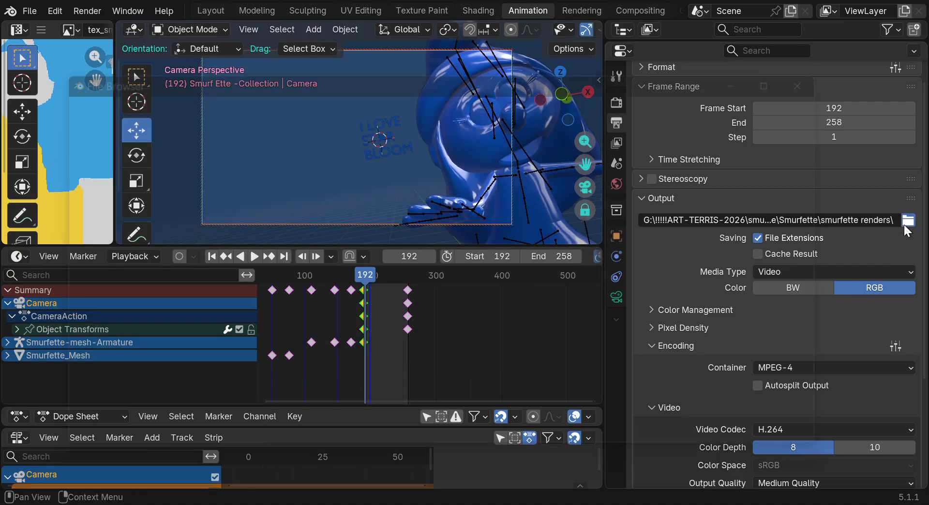
{"action": "scroll", "coordinate": [476, 322], "scroll_direction": "down", "scroll_amount": 3}
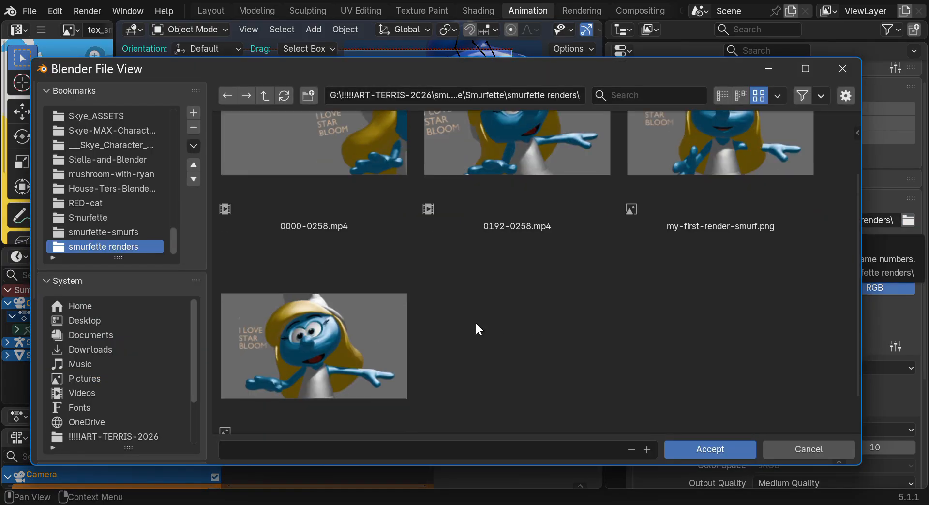
{"action": "scroll", "coordinate": [472, 323], "scroll_direction": "down", "scroll_amount": 2}
{"action": "scroll", "coordinate": [361, 309], "scroll_direction": "up", "scroll_amount": 4}
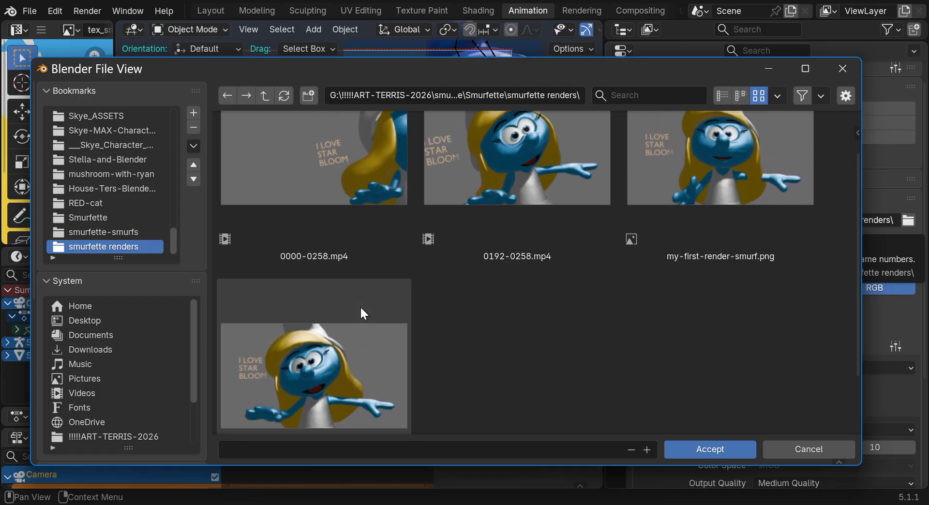
{"action": "scroll", "coordinate": [355, 283], "scroll_direction": "up", "scroll_amount": 2}
{"action": "mouse_move", "coordinate": [538, 289]}
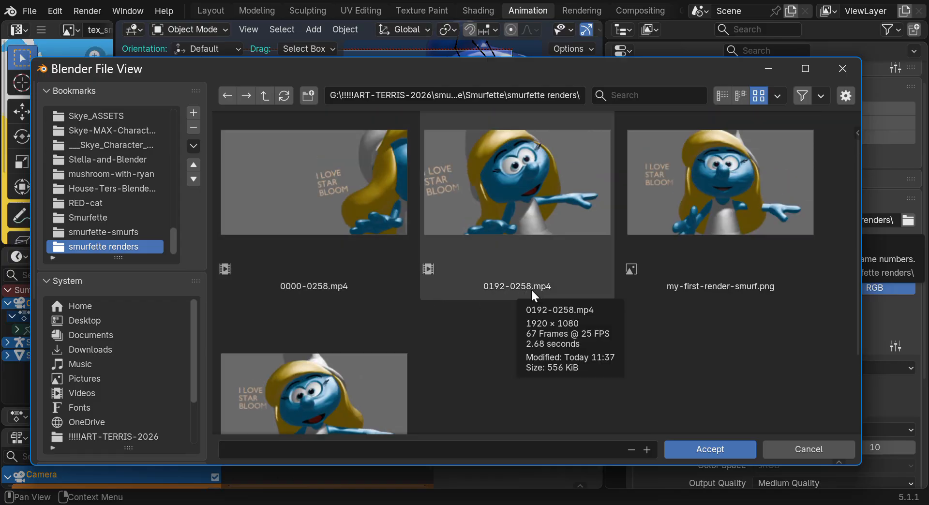
{"action": "mouse_move", "coordinate": [317, 295]}
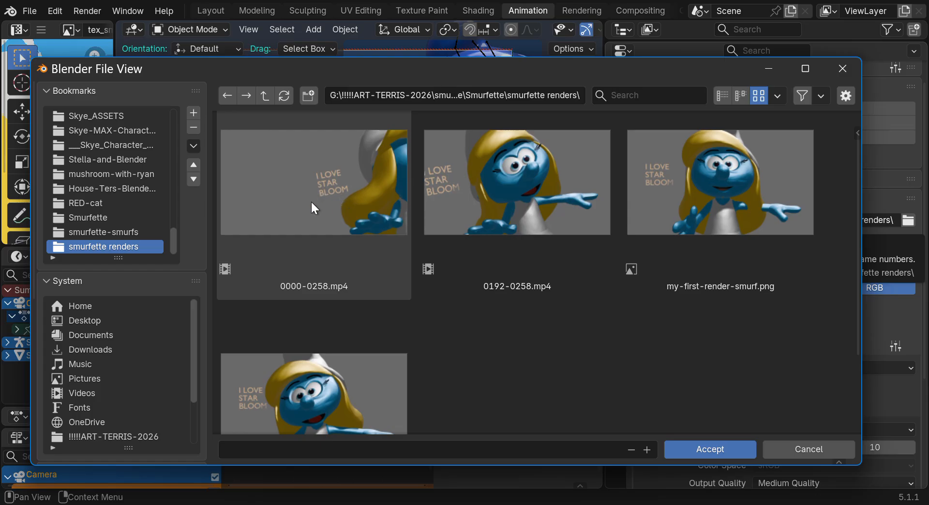
{"action": "right_click", "coordinate": [505, 286]}
{"action": "mouse_move", "coordinate": [495, 285]}
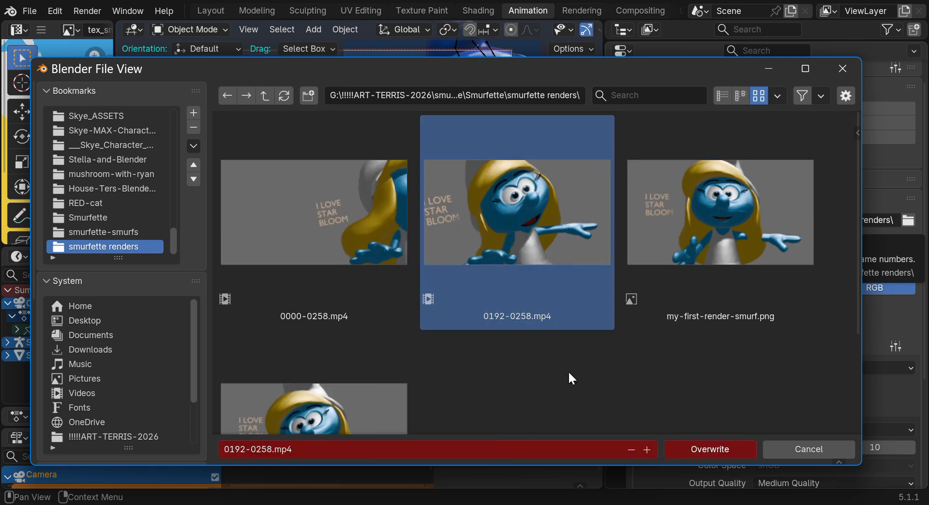
{"action": "right_click", "coordinate": [507, 317]}
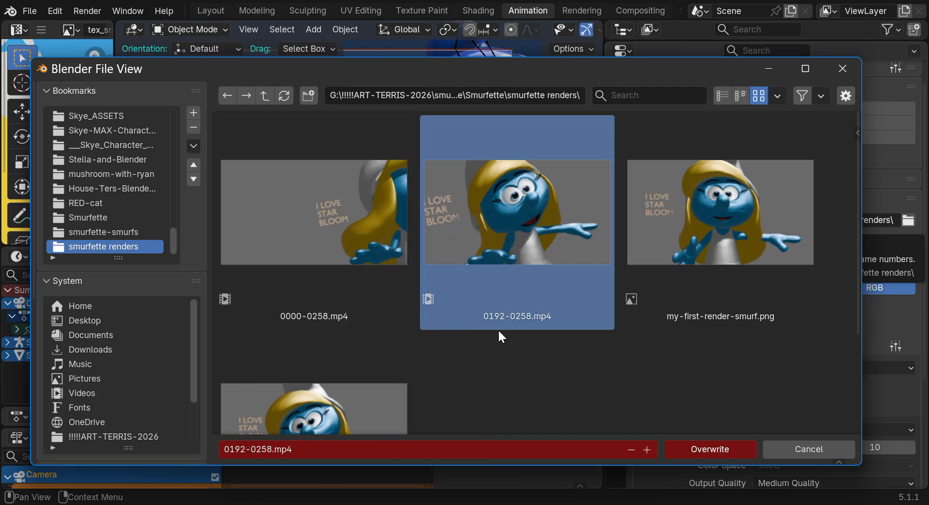
{"action": "left_click", "coordinate": [845, 68]}
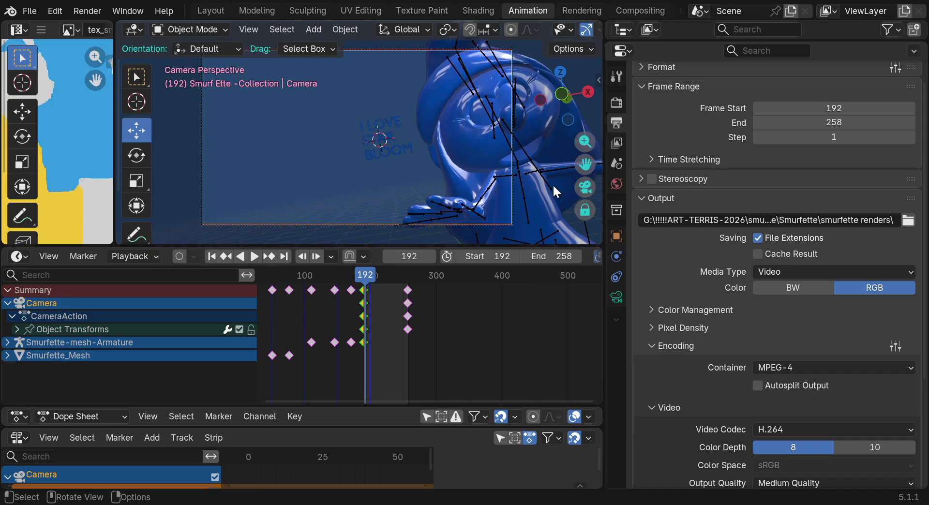
Widen the 3D viewport and set its shading to Material Preview, comparing it with Solid shading
{"action": "left_click_drag", "start_coordinate": [605, 145], "coordinate": [697, 146]}
{"action": "scroll", "coordinate": [666, 31], "scroll_direction": "down", "scroll_amount": 2}
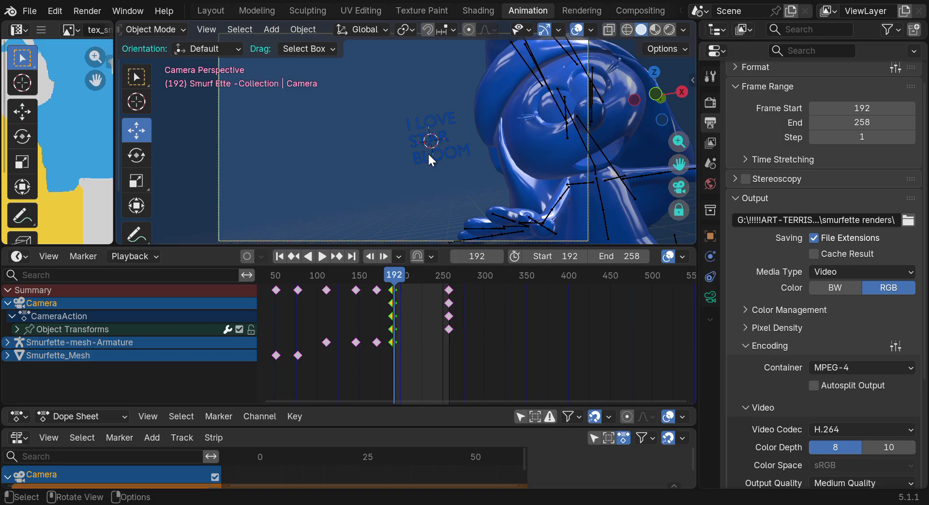
{"action": "left_click", "coordinate": [654, 29]}
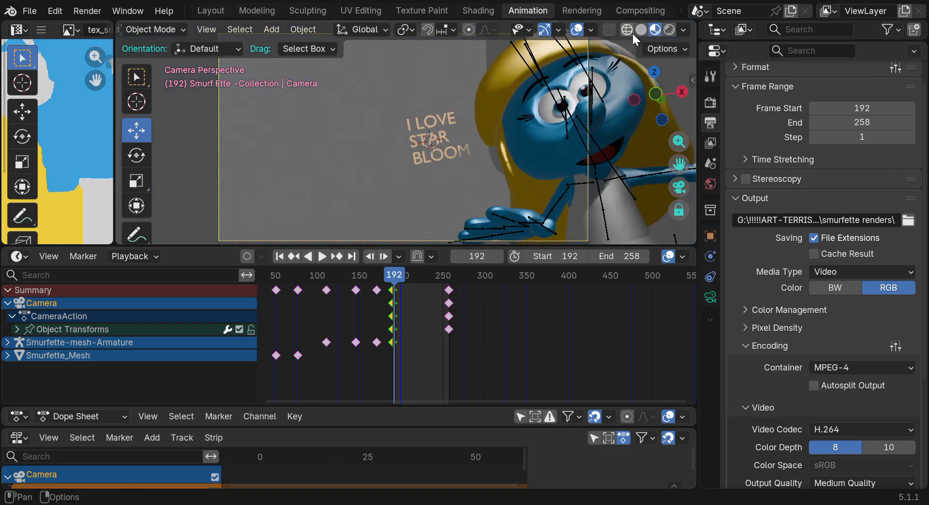
{"action": "left_click", "coordinate": [640, 30]}
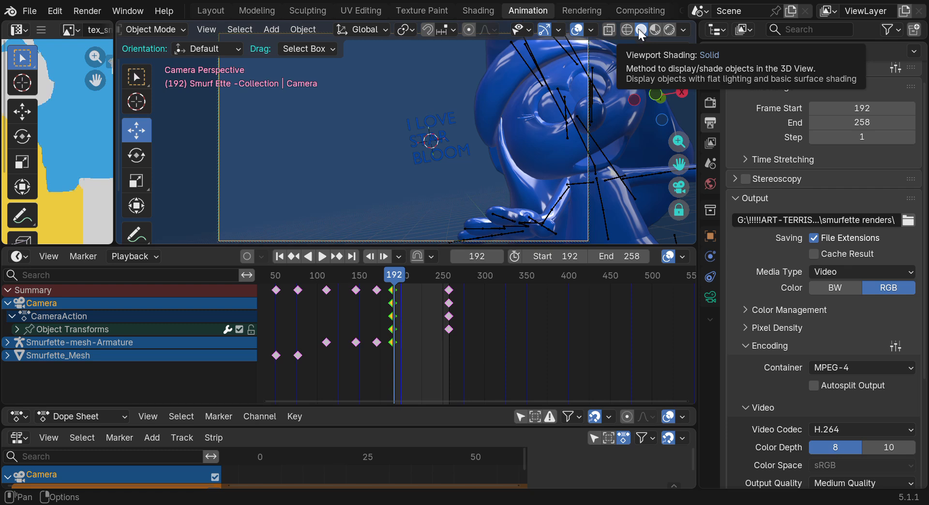
{"action": "left_click", "coordinate": [655, 30]}
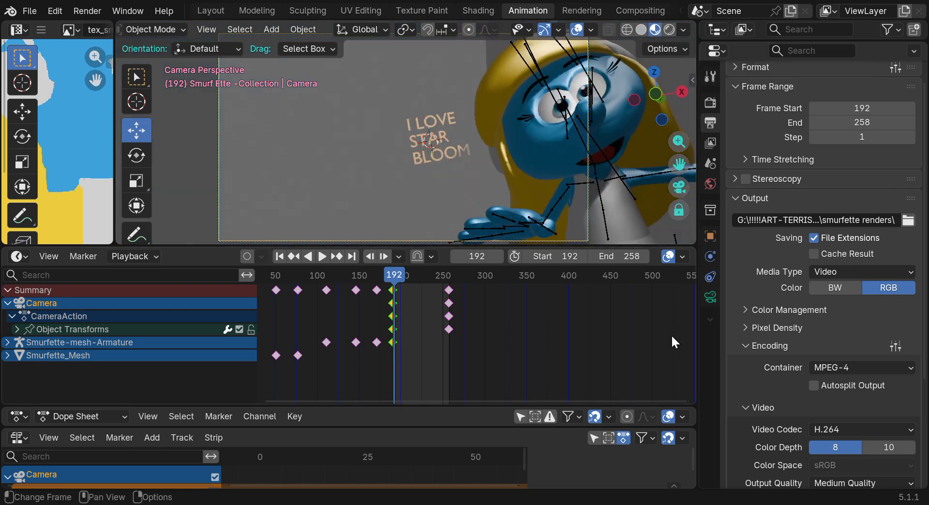
Play the animation from frame 192, scrub to frame 239, and narrow the 3D viewport to enlarge the properties area
{"action": "key", "text": "space"}
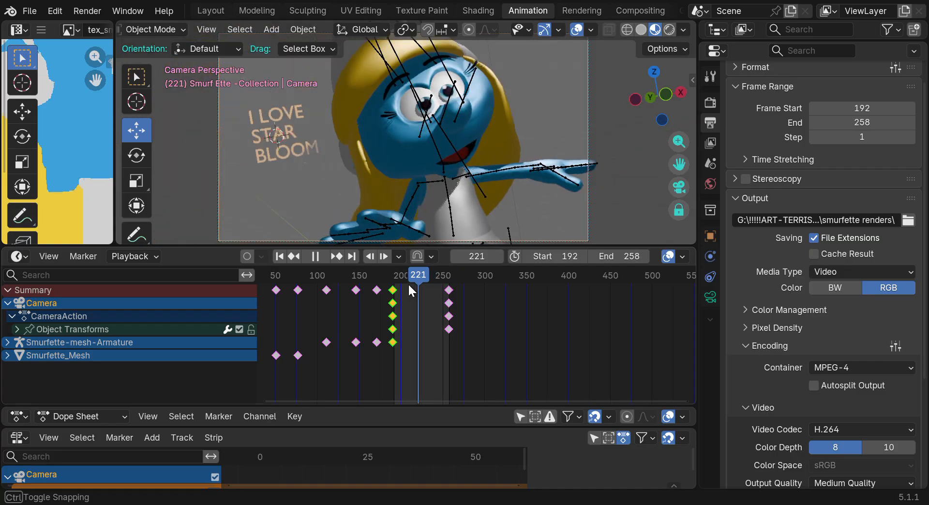
{"action": "mouse_move", "coordinate": [432, 284]}
{"action": "left_mouse_down"}
{"action": "mouse_move", "coordinate": [393, 281]}
{"action": "mouse_move", "coordinate": [434, 284]}
{"action": "left_mouse_up"}
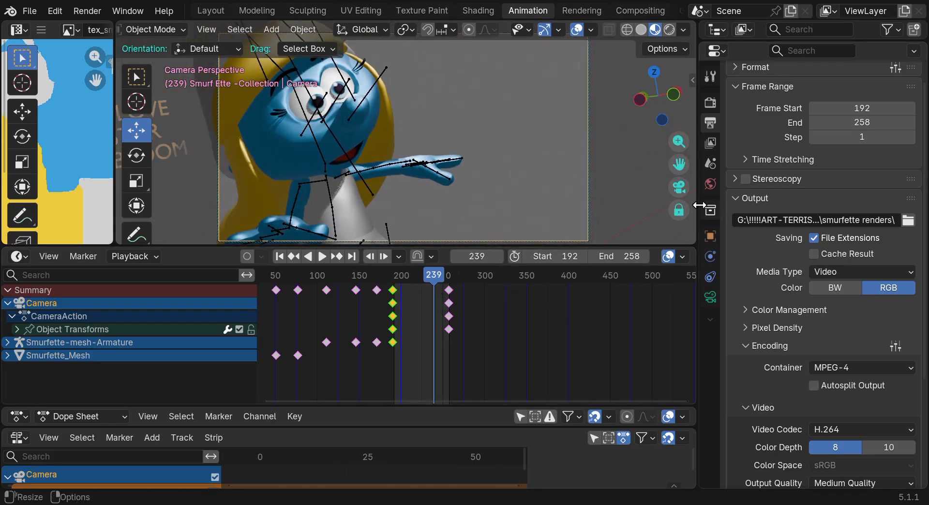
{"action": "left_click_drag", "start_coordinate": [698, 202], "coordinate": [591, 202]}
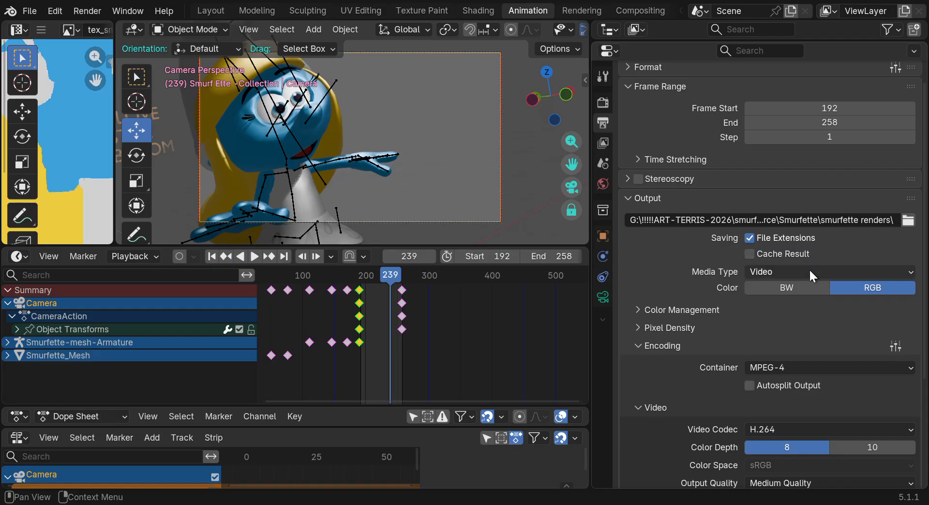
Review the saved renders in the output folder again, and examine the container setting of the video encoding
{"action": "left_click", "coordinate": [909, 220]}
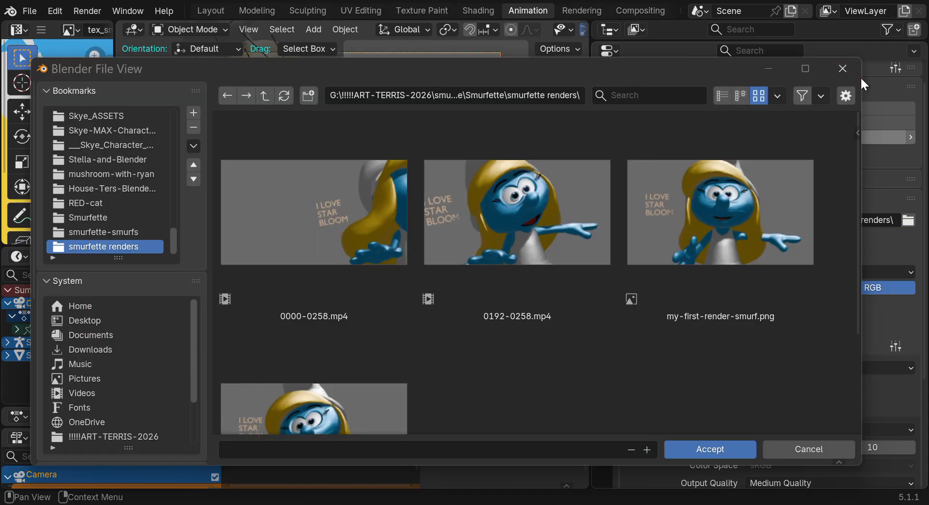
{"action": "left_click", "coordinate": [843, 68]}
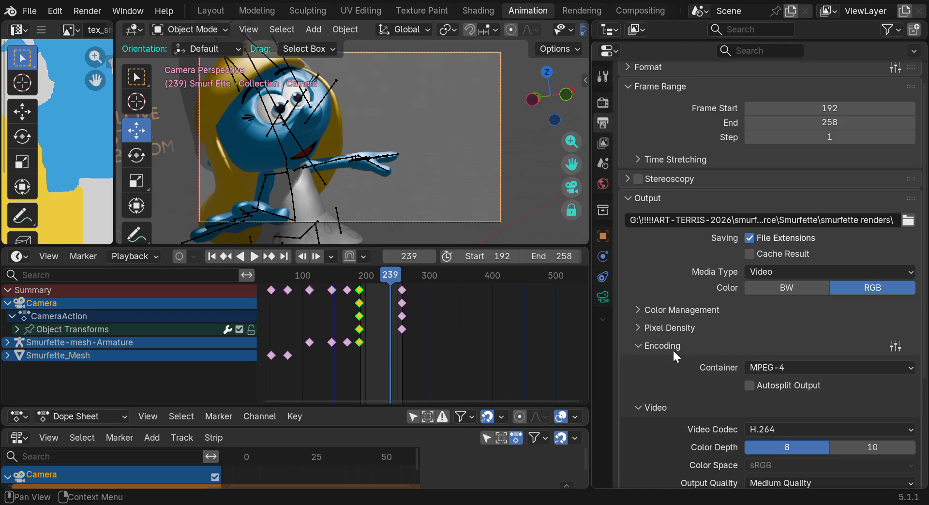
{"action": "left_click", "coordinate": [795, 368]}
{"action": "scroll", "coordinate": [717, 351], "scroll_direction": "down", "scroll_amount": 1}
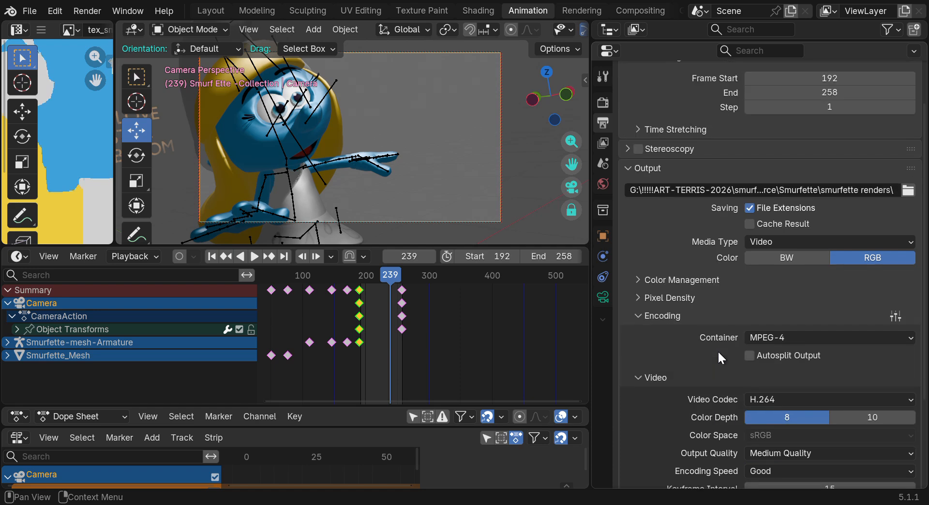
Examine the frame range, output and video encoding settings for the MPEG-4 render
{"action": "scroll", "coordinate": [719, 351], "scroll_direction": "up", "scroll_amount": 2}
{"action": "scroll", "coordinate": [718, 352], "scroll_direction": "down", "scroll_amount": 4}
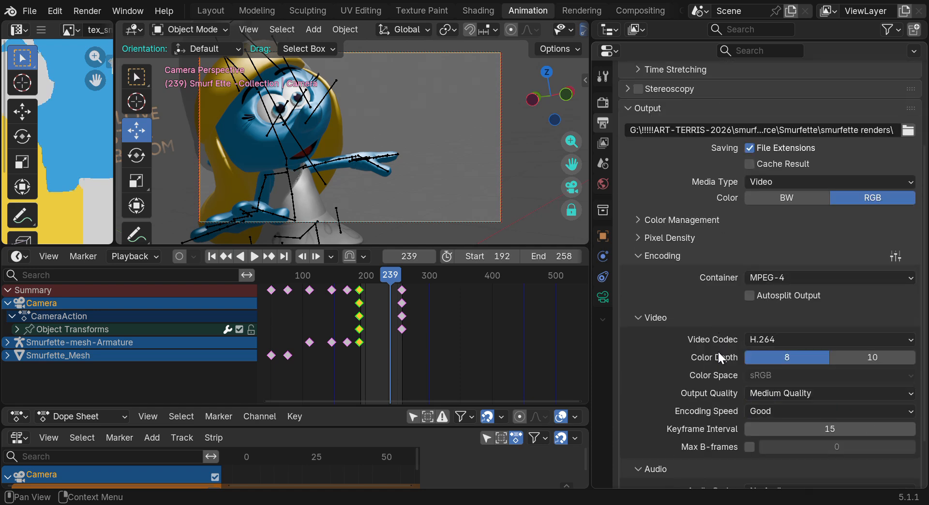
{"action": "scroll", "coordinate": [718, 352], "scroll_direction": "up", "scroll_amount": 3}
{"action": "scroll", "coordinate": [718, 358], "scroll_direction": "down", "scroll_amount": 2}
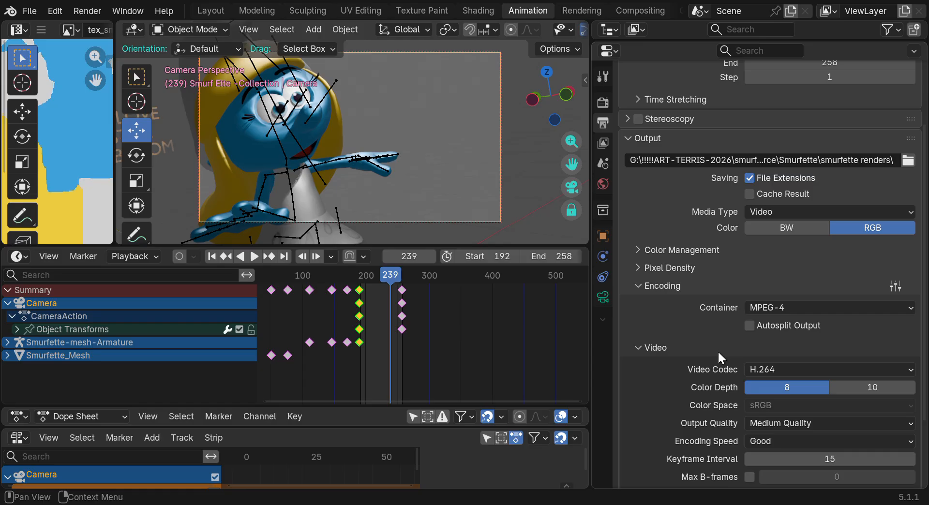
Scrub back to frame 133, enlarge the 3D viewport in width and height, and play the animation
{"action": "left_click_drag", "start_coordinate": [384, 278], "coordinate": [324, 274]}
{"action": "left_click_drag", "start_coordinate": [586, 301], "coordinate": [754, 314]}
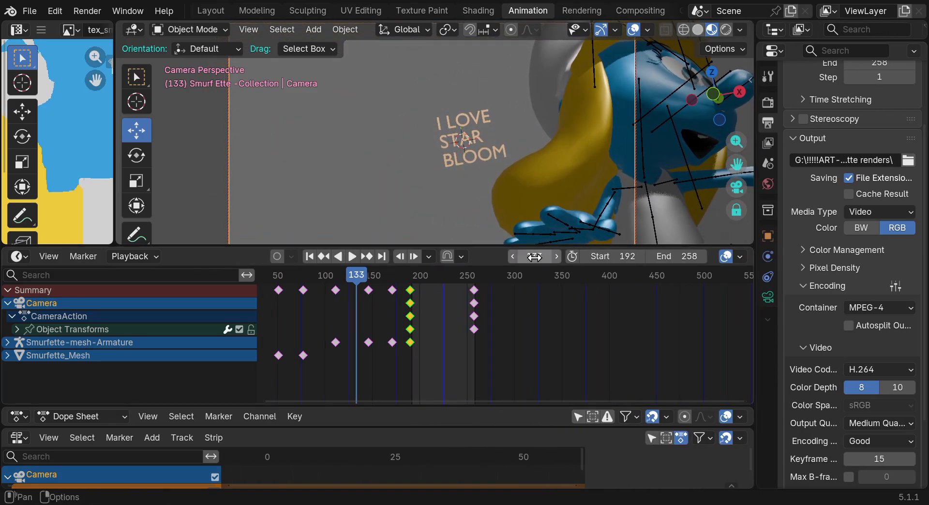
{"action": "left_click_drag", "start_coordinate": [484, 246], "coordinate": [494, 325]}
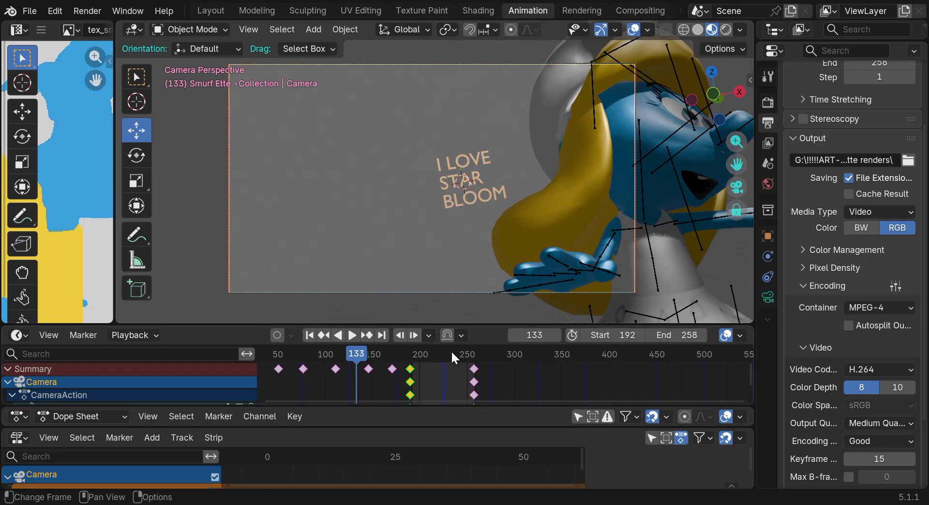
{"action": "key", "text": "space"}
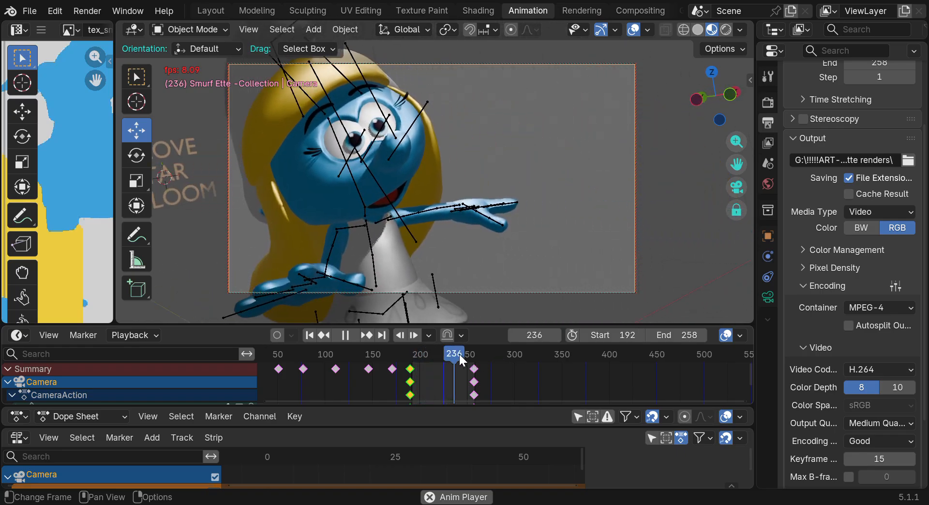
{"action": "key", "text": "space"}
Move the playhead to frame 294 and extend the animation's end frame to 294
{"action": "left_click_drag", "start_coordinate": [475, 354], "coordinate": [510, 357]}
{"action": "left_click", "coordinate": [609, 338]}
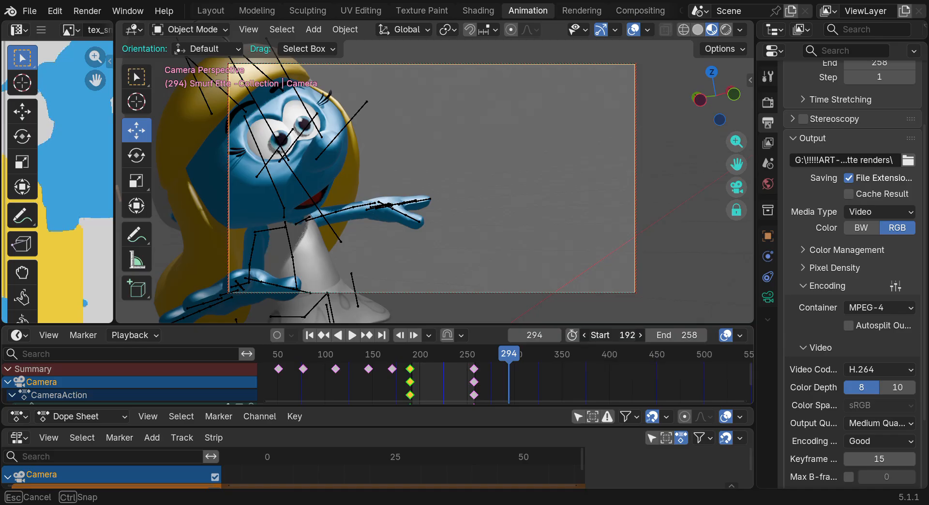
{"action": "key", "text": "Return"}
{"action": "left_click", "coordinate": [689, 335]}
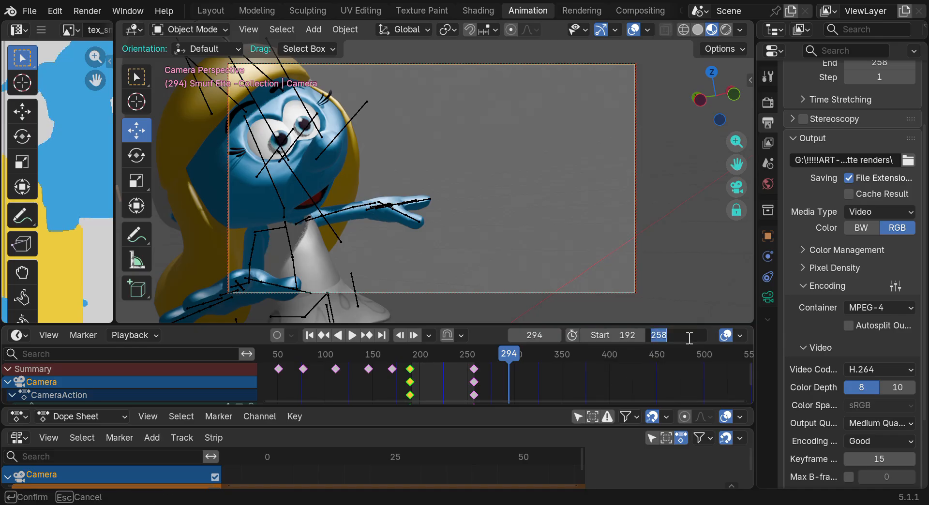
{"action": "type", "text": "294"}
{"action": "key", "text": "Return"}
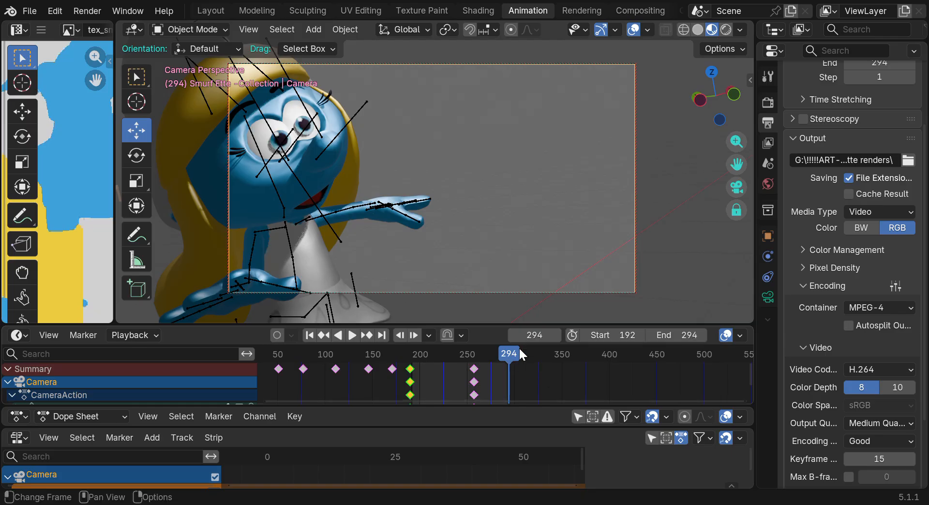
Try panning the camera view at frame 294, and move the playhead to frame 276
{"action": "left_click_drag", "start_coordinate": [736, 165], "coordinate": [925, 170]}
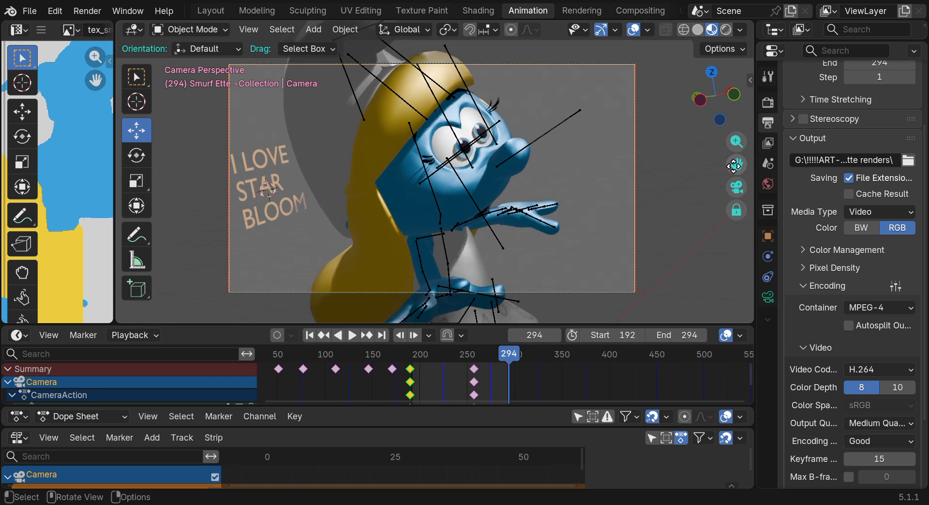
{"action": "left_click_drag", "start_coordinate": [474, 354], "coordinate": [492, 363]}
{"action": "key", "text": "space"}
{"action": "scroll", "coordinate": [498, 363], "scroll_direction": "up", "scroll_amount": 7}
{"action": "scroll", "coordinate": [499, 364], "scroll_direction": "up", "scroll_amount": 5}
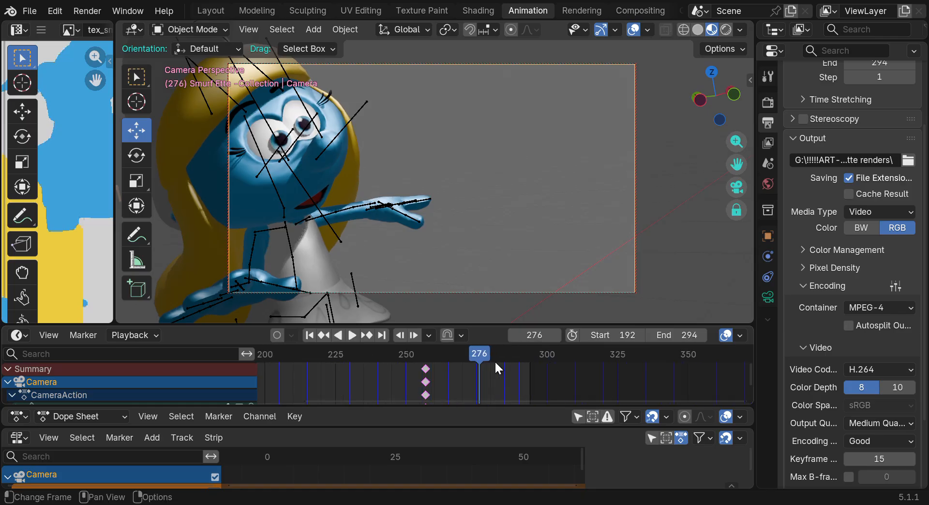
Turn on auto keying, and key a panned camera view at frame 276 and a rotated one at frame 281
{"action": "left_click", "coordinate": [276, 336]}
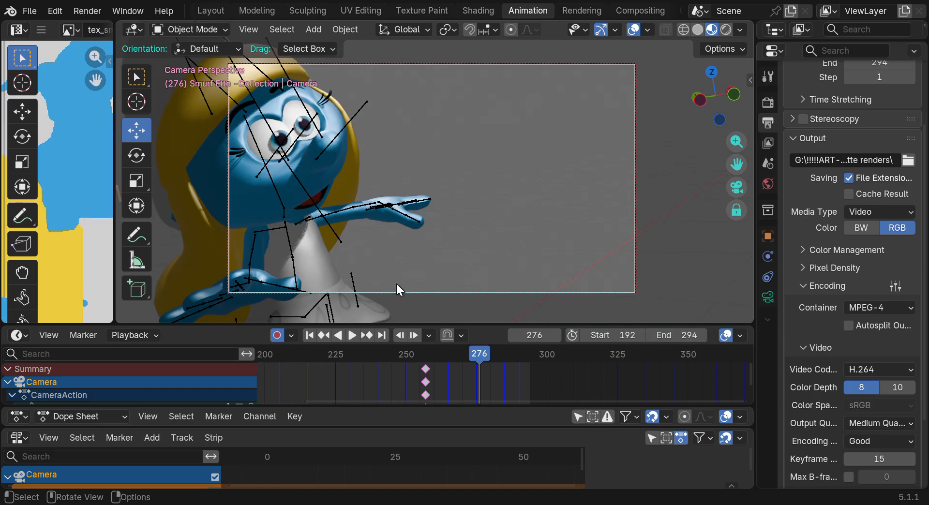
{"action": "left_click_drag", "start_coordinate": [737, 164], "coordinate": [848, 161]}
{"action": "left_click_drag", "start_coordinate": [486, 354], "coordinate": [492, 354]}
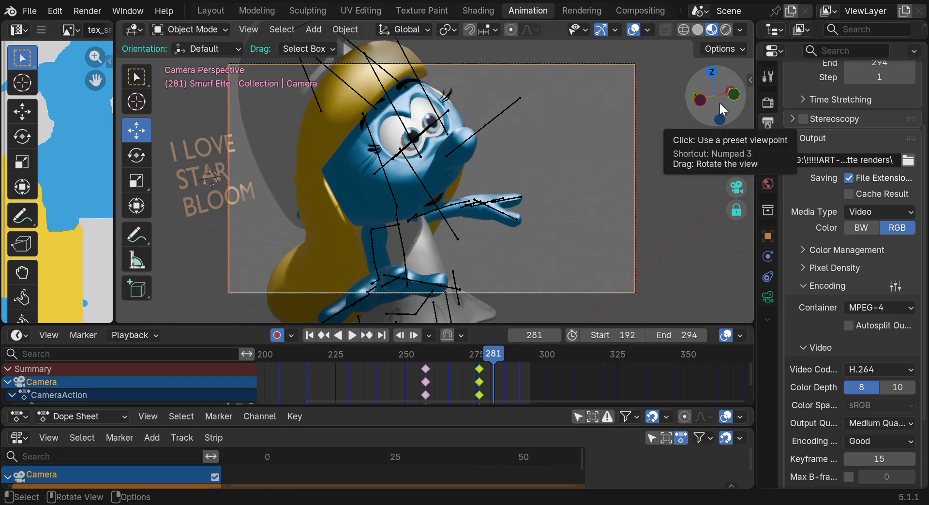
{"action": "left_click_drag", "start_coordinate": [720, 110], "coordinate": [713, 107]}
{"action": "left_click", "coordinate": [472, 195]}
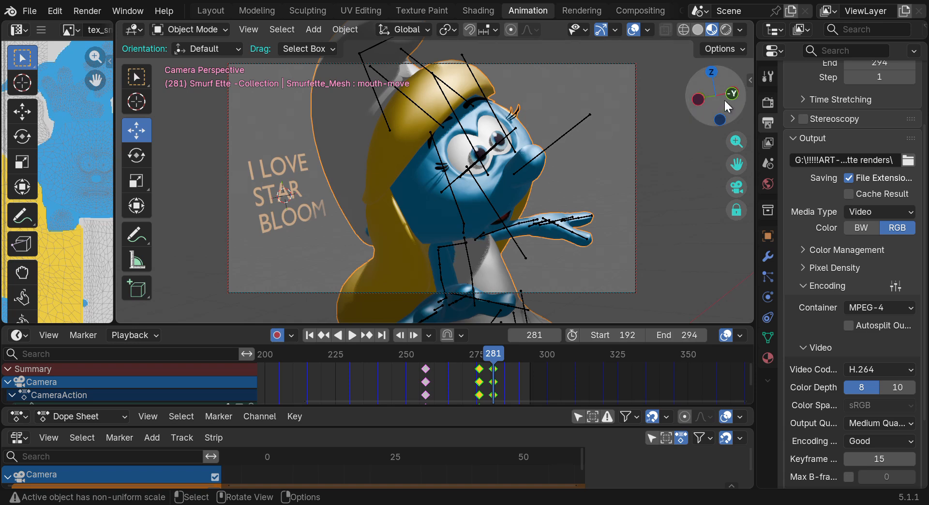
{"action": "mouse_move", "coordinate": [718, 100]}
{"action": "left_mouse_down"}
{"action": "mouse_move", "coordinate": [680, 103]}
{"action": "mouse_move", "coordinate": [716, 102]}
{"action": "left_mouse_up"}
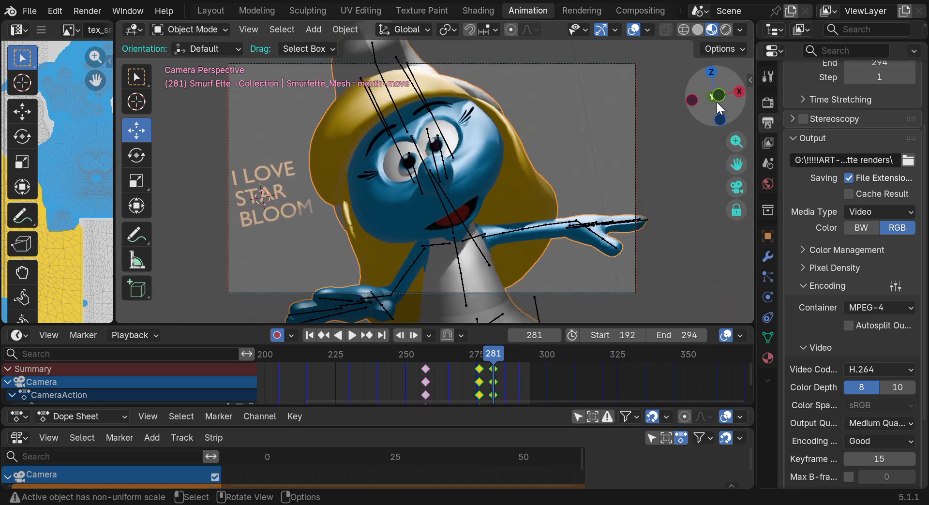
Enlarge the timeline and the outliner, and key a further rotated camera view at frame 286
{"action": "left_click_drag", "start_coordinate": [503, 325], "coordinate": [503, 232]}
{"action": "mouse_move", "coordinate": [495, 266]}
{"action": "left_mouse_down"}
{"action": "mouse_move", "coordinate": [515, 268]}
{"action": "mouse_move", "coordinate": [464, 258]}
{"action": "mouse_move", "coordinate": [509, 264]}
{"action": "left_mouse_up"}
{"action": "left_click_drag", "start_coordinate": [715, 95], "coordinate": [743, 97]}
{"action": "key", "text": "i"}
{"action": "left_click_drag", "start_coordinate": [640, 233], "coordinate": [640, 269]}
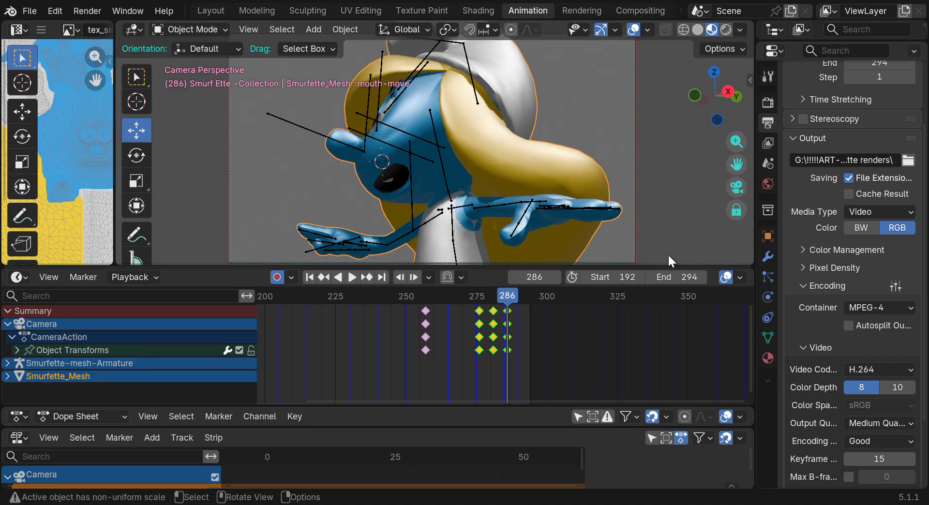
{"action": "left_click_drag", "start_coordinate": [799, 44], "coordinate": [828, 458]}
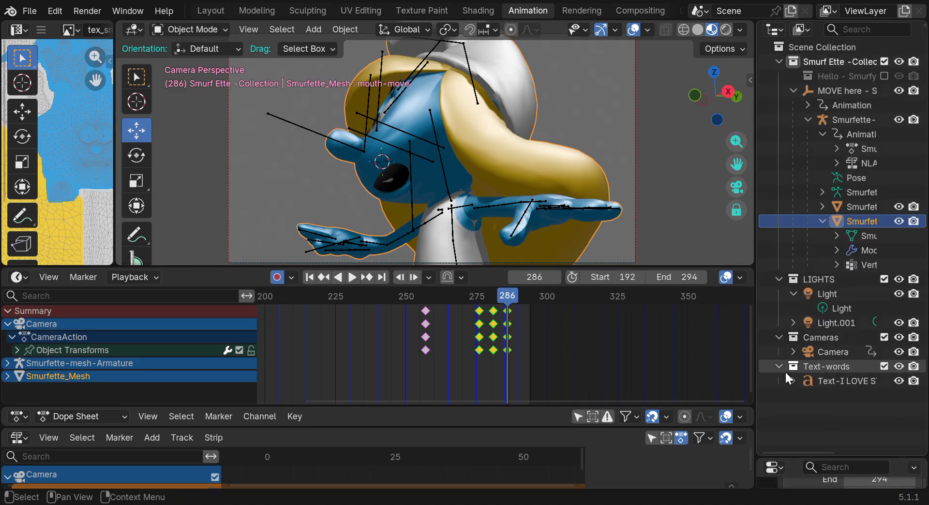
Expand the armature and mesh channels at frame 279, and limit the timeline to channels of selected objects
{"action": "left_click_drag", "start_coordinate": [510, 300], "coordinate": [469, 316]}
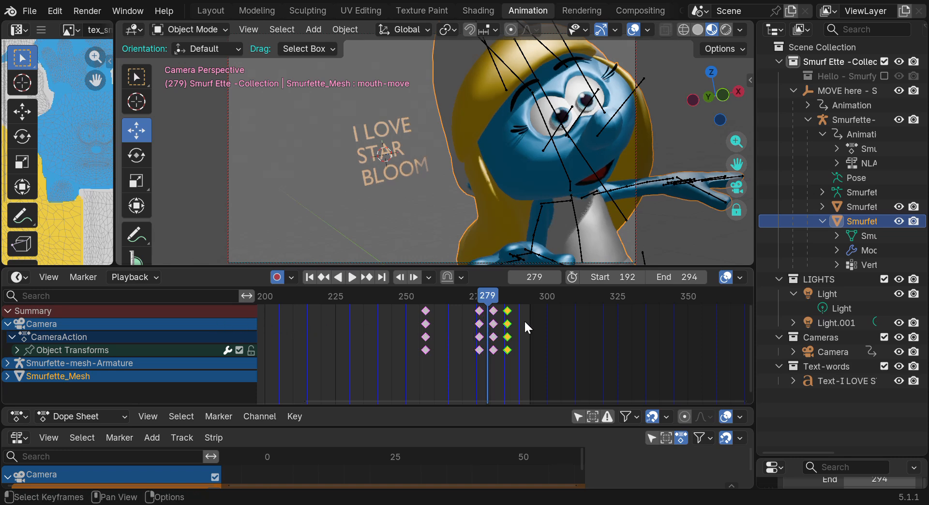
{"action": "left_click", "coordinate": [7, 364]}
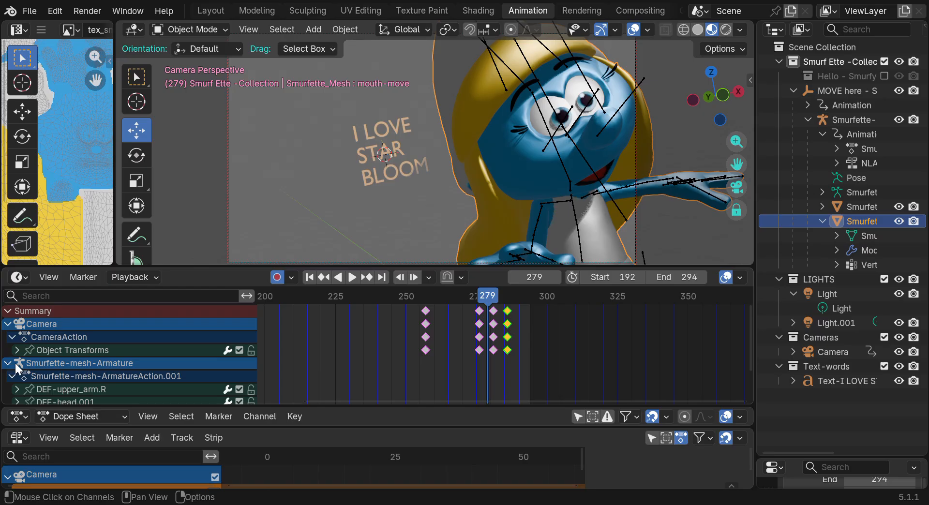
{"action": "scroll", "coordinate": [69, 373], "scroll_direction": "down", "scroll_amount": 3}
{"action": "left_click", "coordinate": [7, 371]}
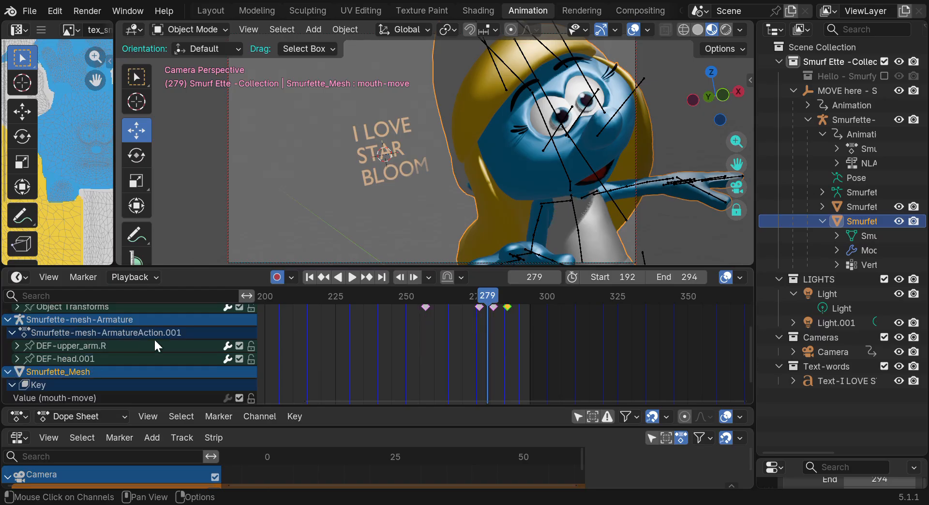
{"action": "scroll", "coordinate": [154, 346], "scroll_direction": "up", "scroll_amount": 3}
{"action": "left_click", "coordinate": [49, 277]}
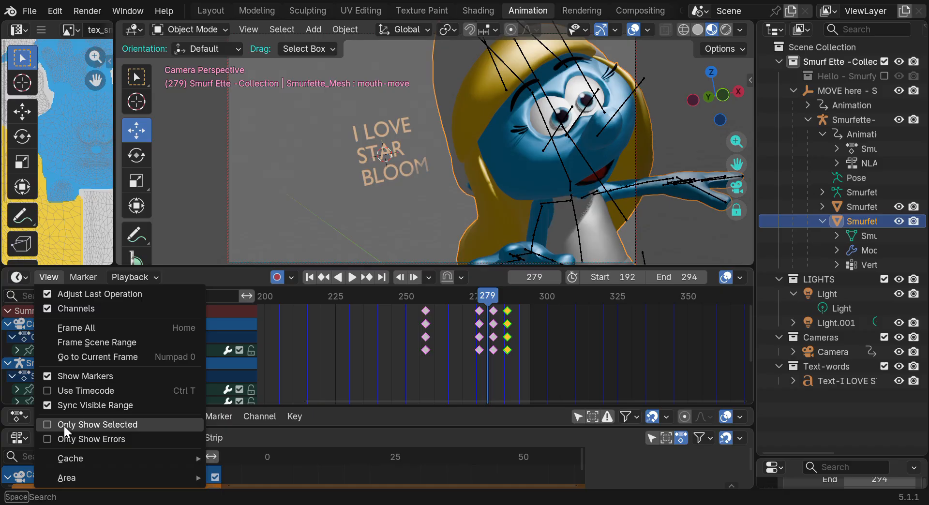
{"action": "left_click", "coordinate": [89, 425]}
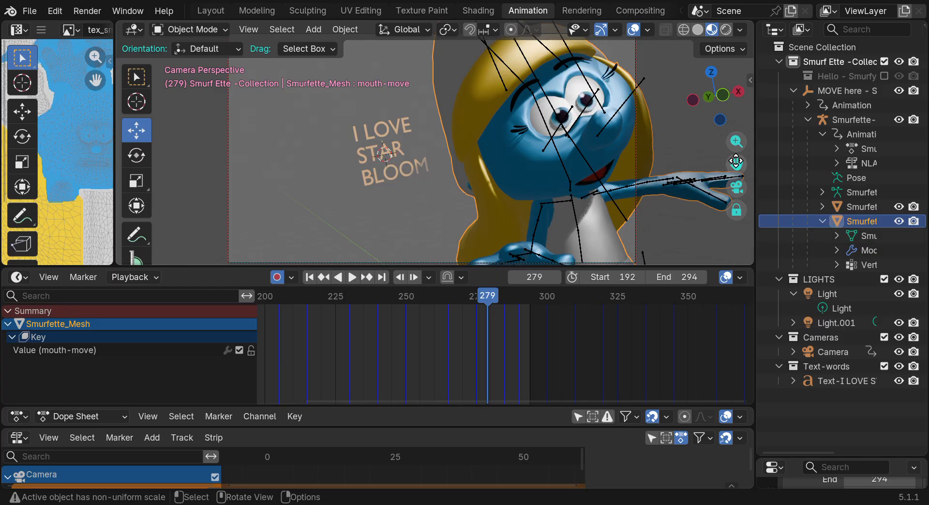
Select the camera and key a panned view at frame 279 that frames Smurfette's whole face
{"action": "left_click_drag", "start_coordinate": [737, 164], "coordinate": [651, 275]}
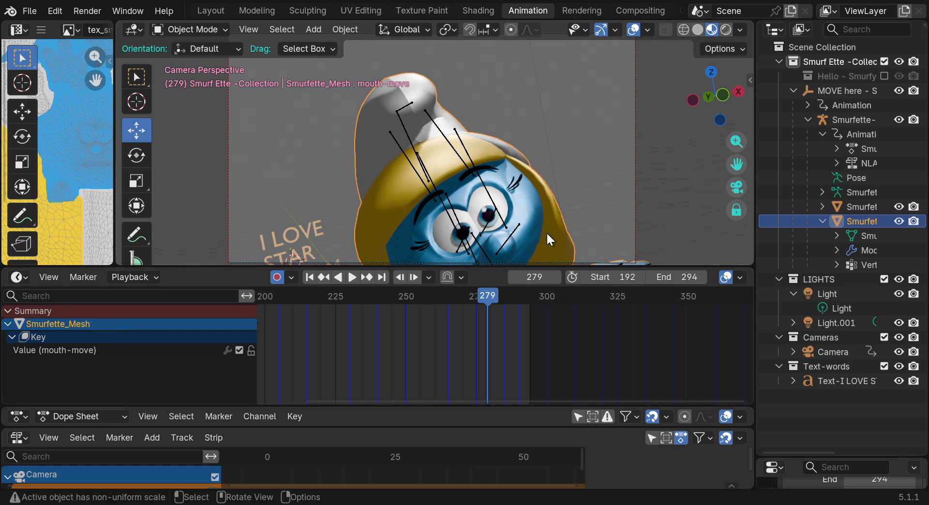
{"action": "left_click", "coordinate": [635, 192]}
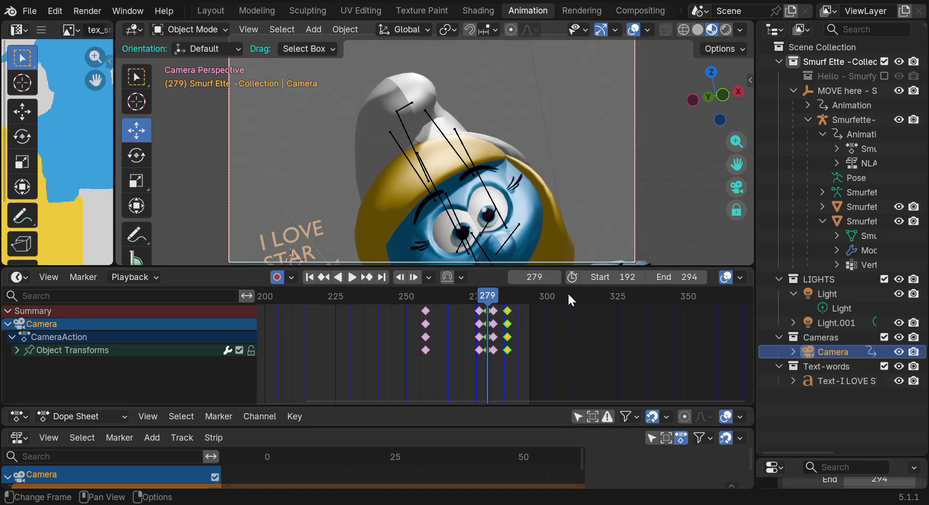
{"action": "left_click", "coordinate": [497, 203]}
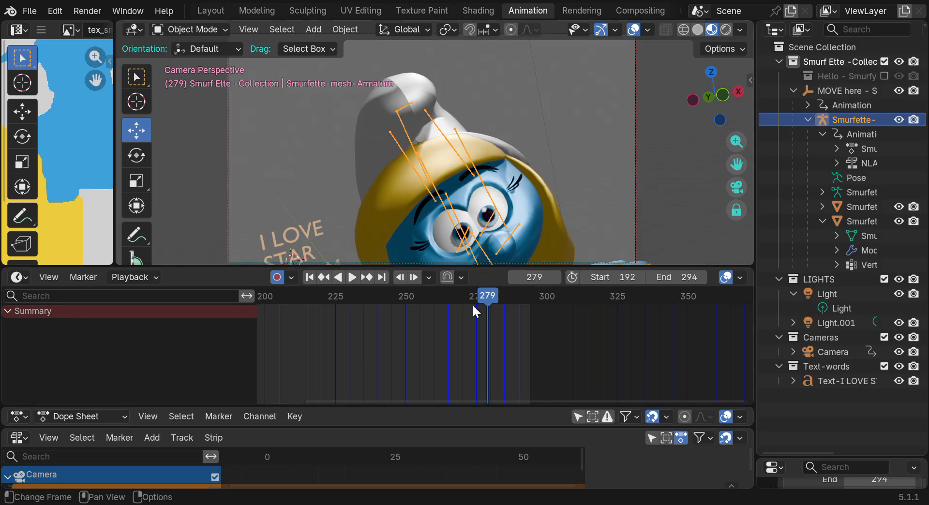
{"action": "left_click", "coordinate": [634, 177]}
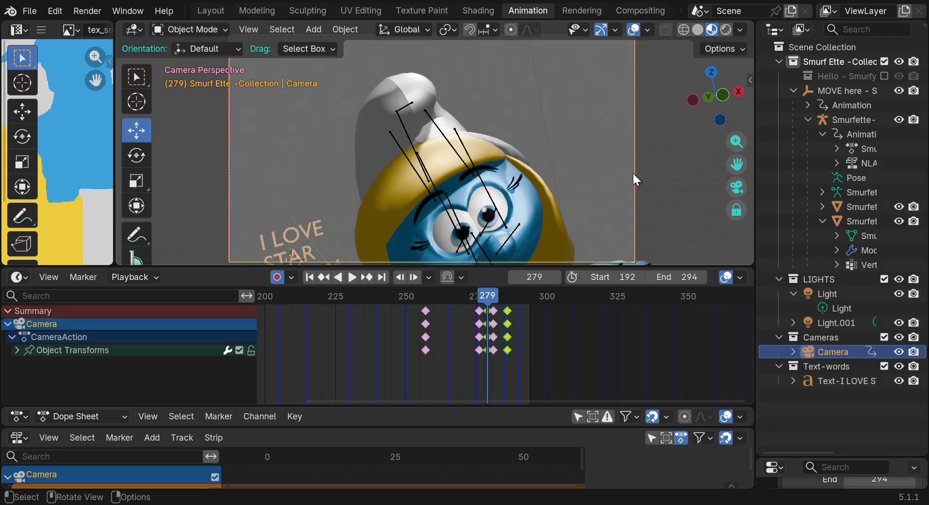
{"action": "left_click_drag", "start_coordinate": [729, 163], "coordinate": [712, 69]}
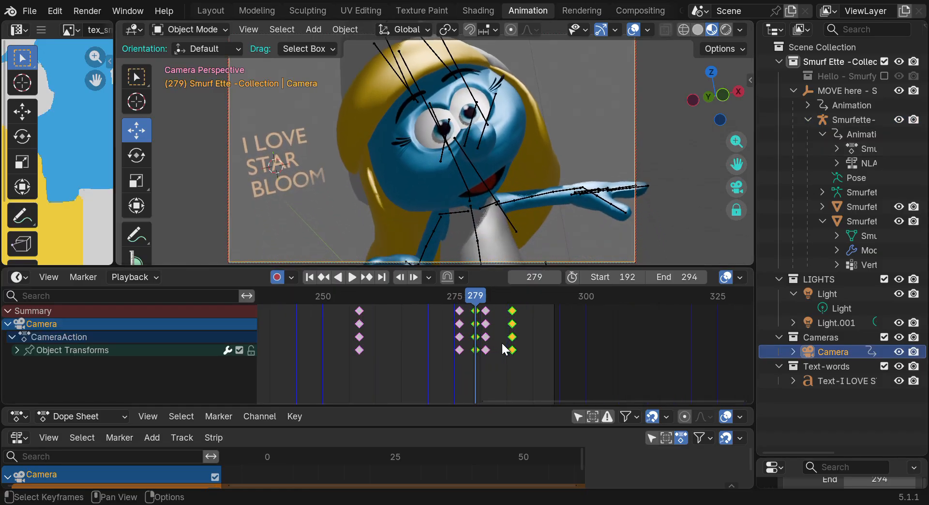
Move the camera keyframe at frame 279 to about frame 273, and key a panned camera view at frame 288
{"action": "scroll", "coordinate": [502, 342], "scroll_direction": "up", "scroll_amount": 5}
{"action": "left_click", "coordinate": [466, 311]}
{"action": "left_click_drag", "start_coordinate": [469, 317], "coordinate": [528, 308]}
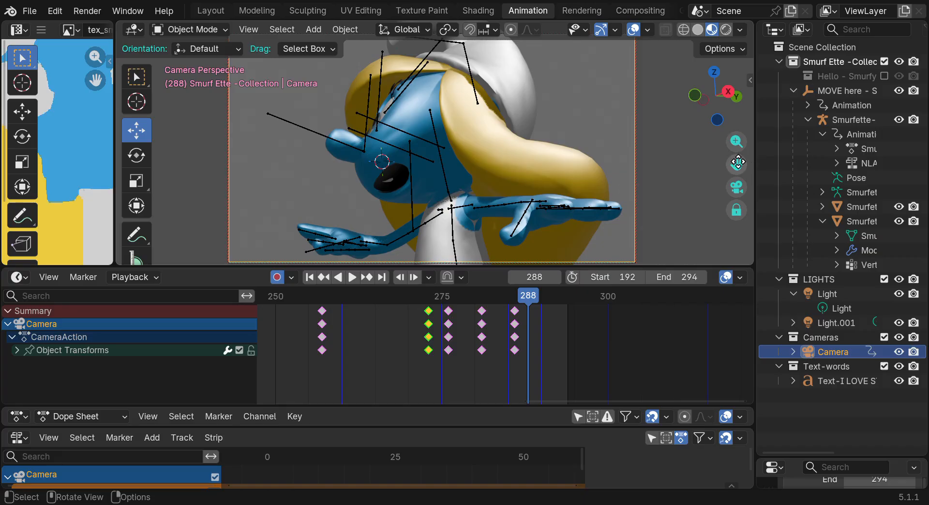
{"action": "left_click_drag", "start_coordinate": [737, 164], "coordinate": [734, 165]}
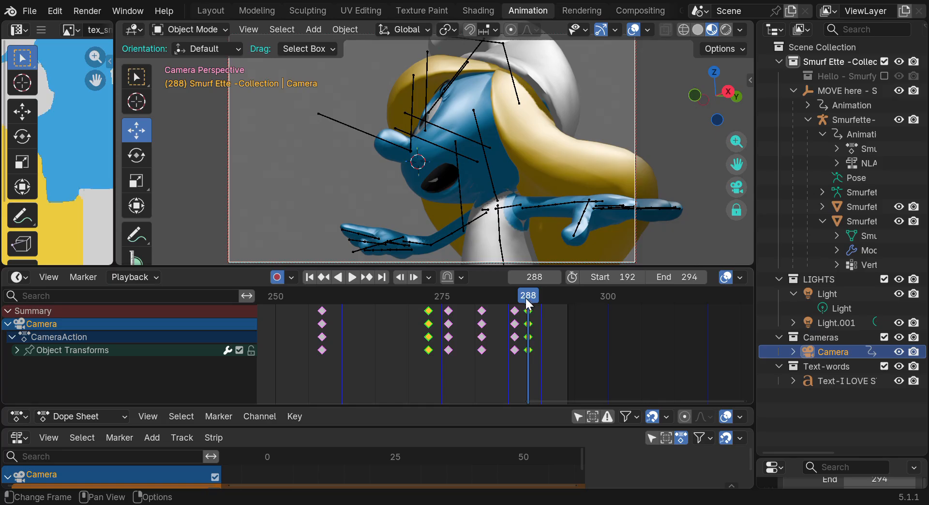
Play the extended animation with the full frame range in view, and scrub through to frame 297 to review the camera moves
{"action": "left_click", "coordinate": [356, 278]}
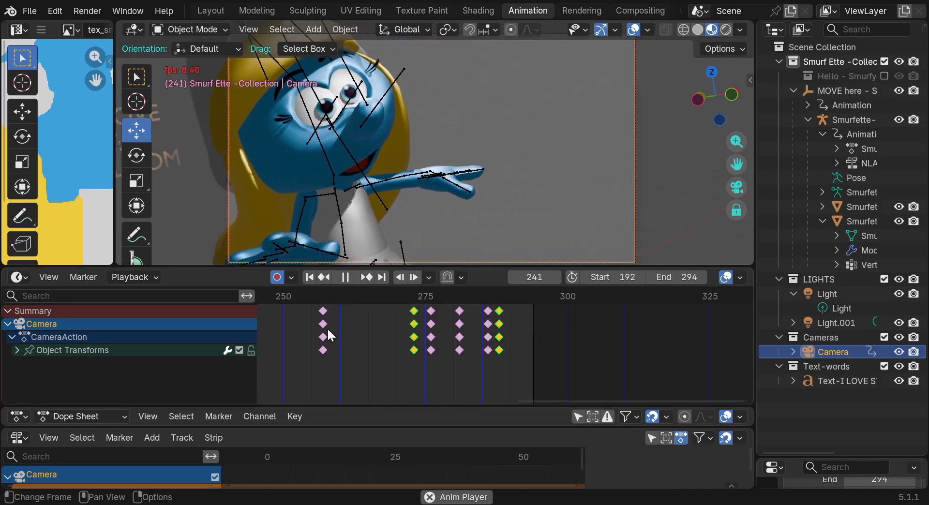
{"action": "scroll", "coordinate": [325, 329], "scroll_direction": "down", "scroll_amount": 4}
{"action": "scroll", "coordinate": [322, 329], "scroll_direction": "down", "scroll_amount": 1}
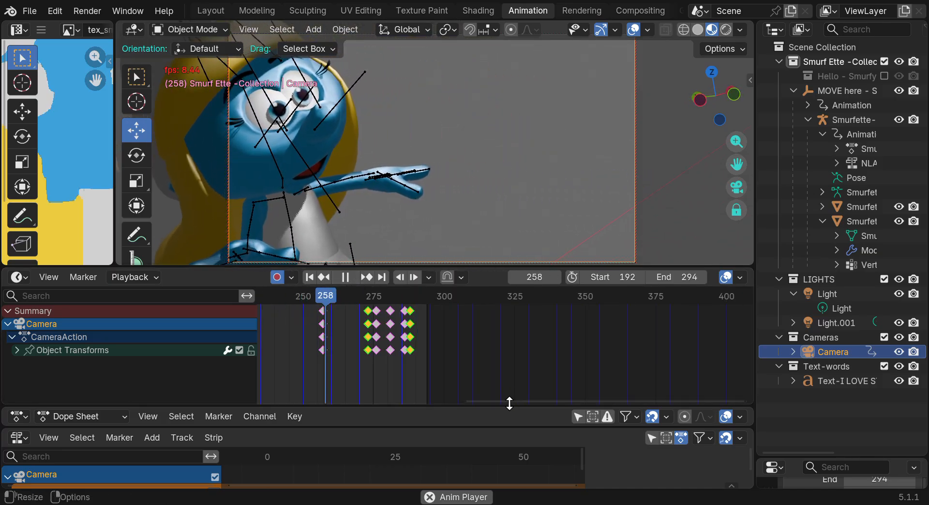
{"action": "left_click_drag", "start_coordinate": [509, 400], "coordinate": [392, 390]}
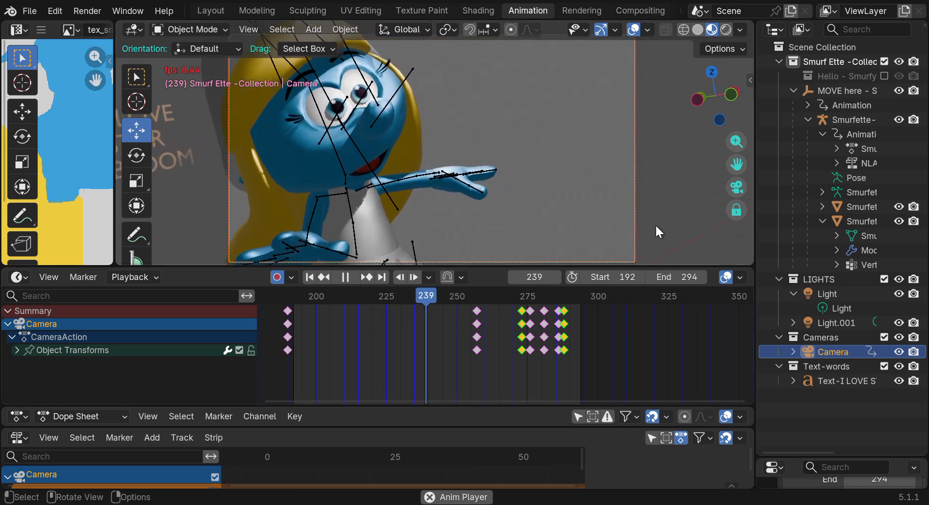
{"action": "left_click", "coordinate": [656, 196]}
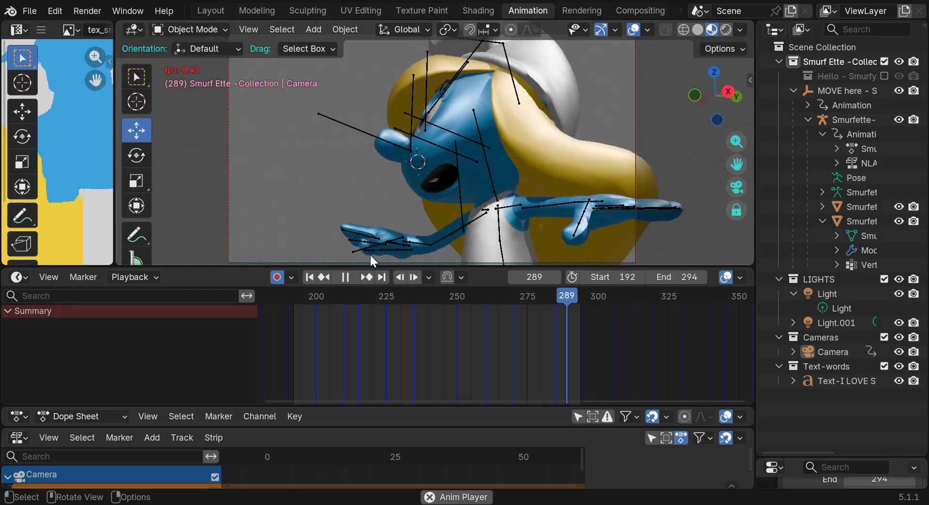
{"action": "left_click", "coordinate": [346, 277]}
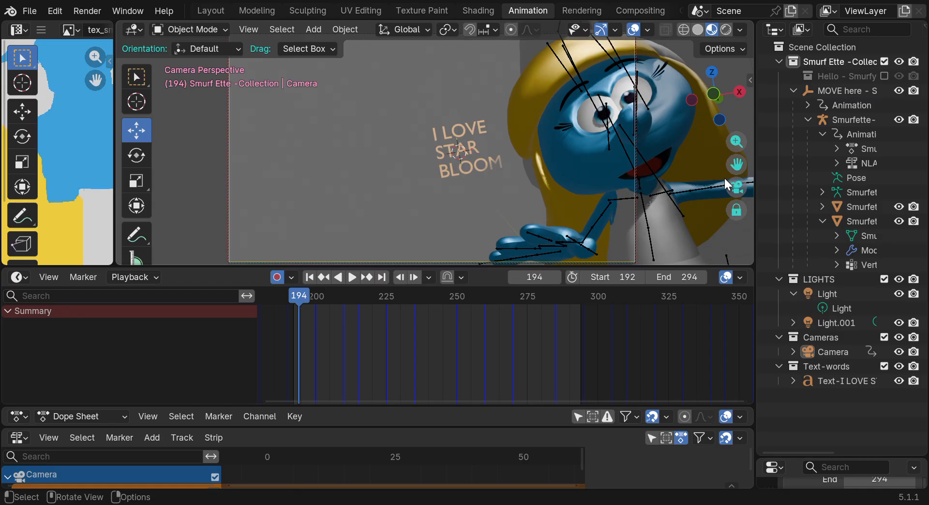
{"action": "left_click_drag", "start_coordinate": [290, 292], "coordinate": [396, 303]}
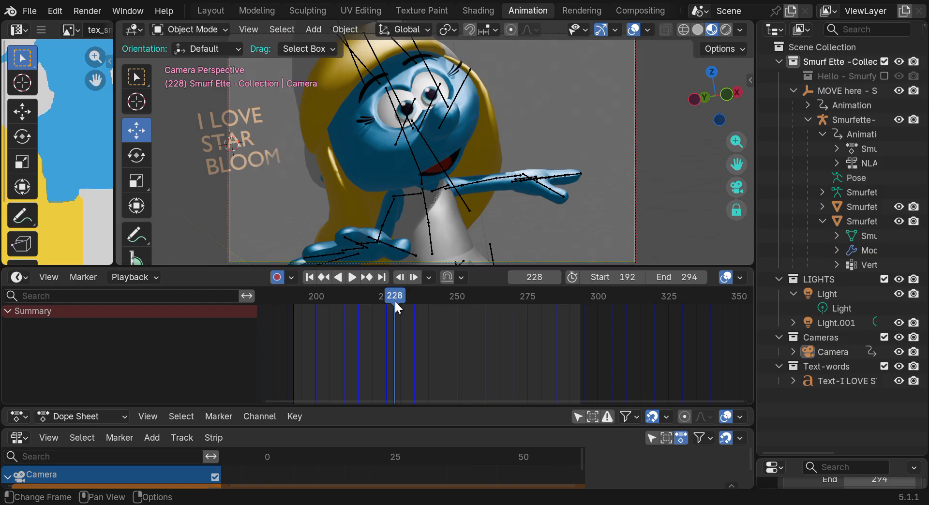
{"action": "left_click_drag", "start_coordinate": [392, 294], "coordinate": [590, 312]}
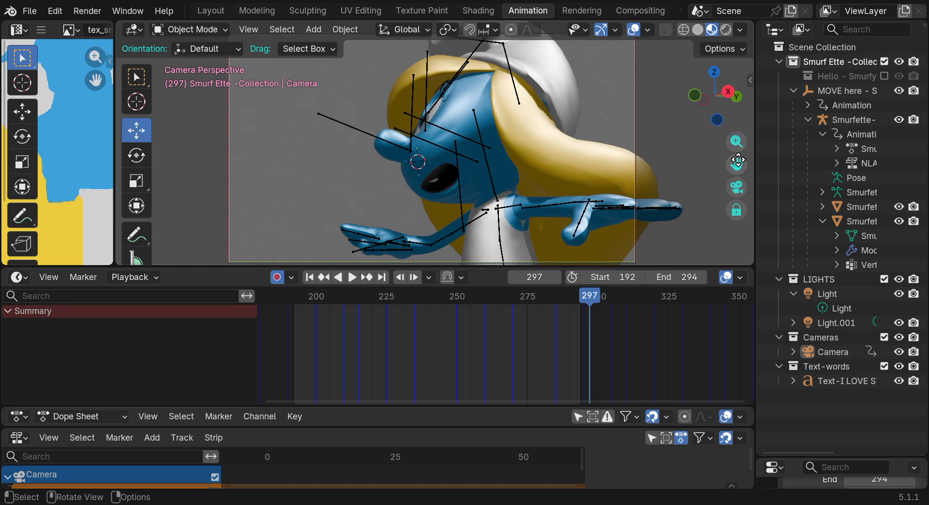
Key panned camera views at frames 297 and 324, the latter with Smurfette partly beyond the frame edge
{"action": "left_click_drag", "start_coordinate": [736, 164], "coordinate": [674, 161]}
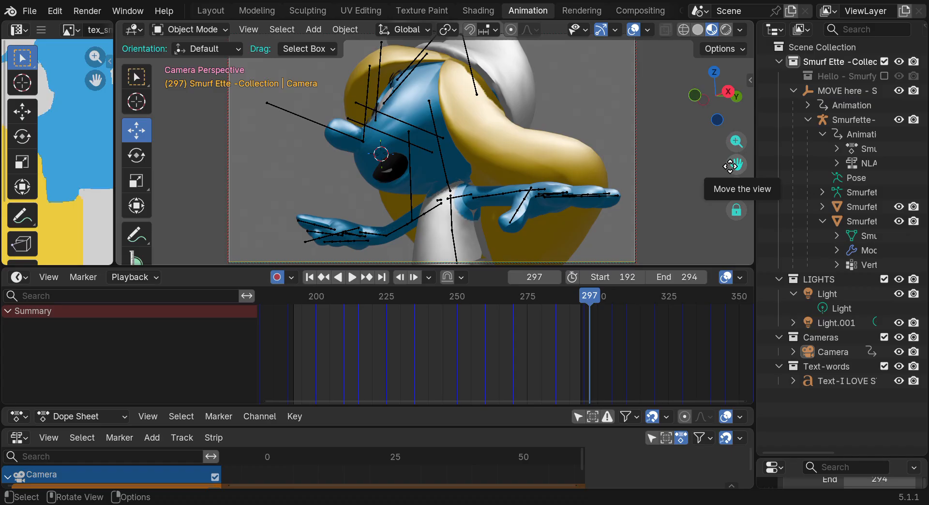
{"action": "left_click", "coordinate": [636, 147]}
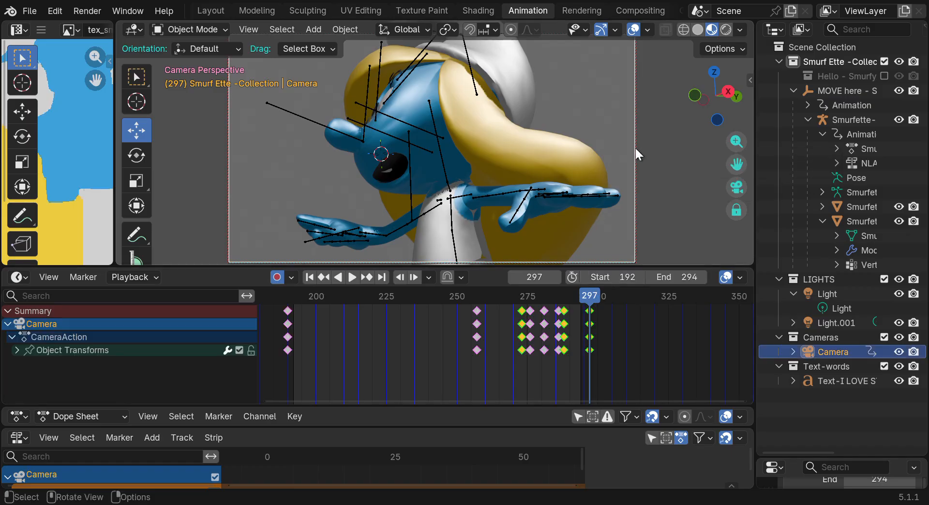
{"action": "left_click_drag", "start_coordinate": [589, 310], "coordinate": [606, 297]}
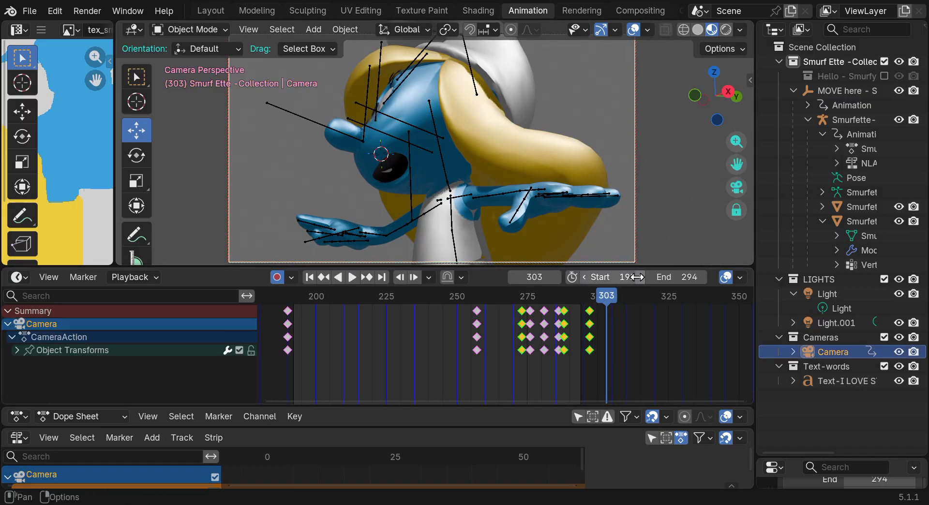
{"action": "left_click", "coordinate": [692, 205]}
{"action": "left_click_drag", "start_coordinate": [618, 298], "coordinate": [665, 298]}
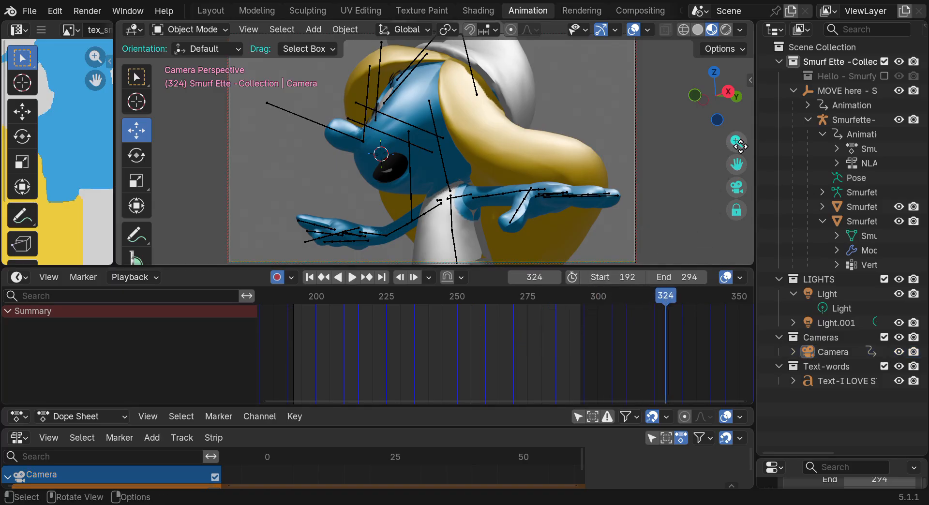
{"action": "left_click_drag", "start_coordinate": [736, 164], "coordinate": [586, 165]}
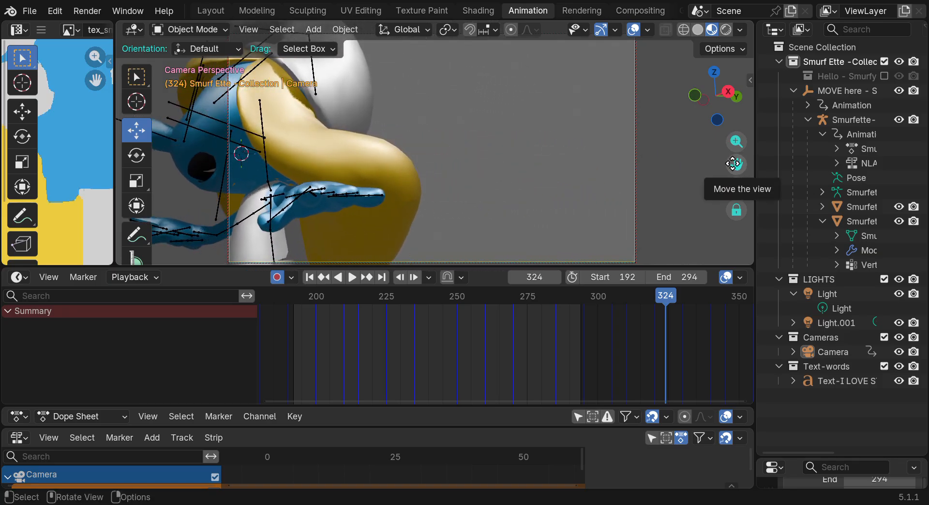
{"action": "left_click", "coordinate": [632, 182]}
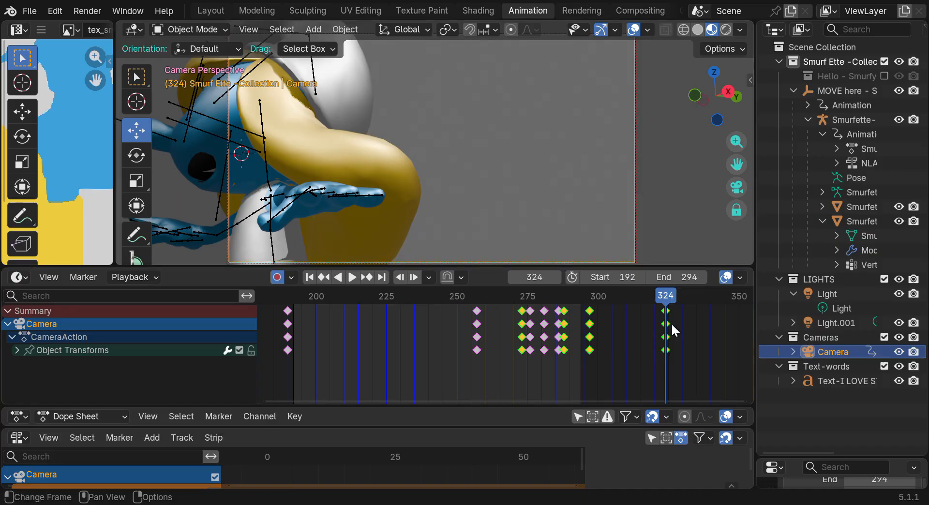
{"action": "left_click", "coordinate": [729, 205]}
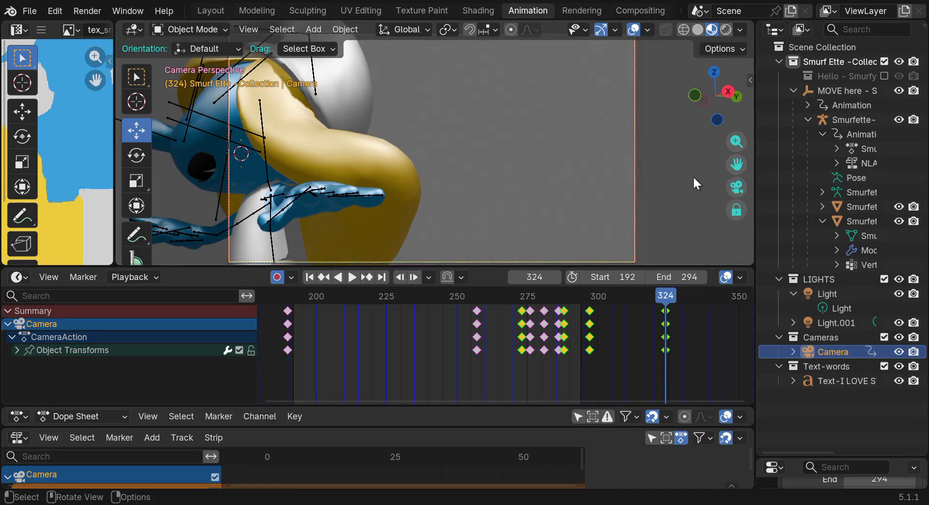
{"action": "left_click", "coordinate": [667, 190]}
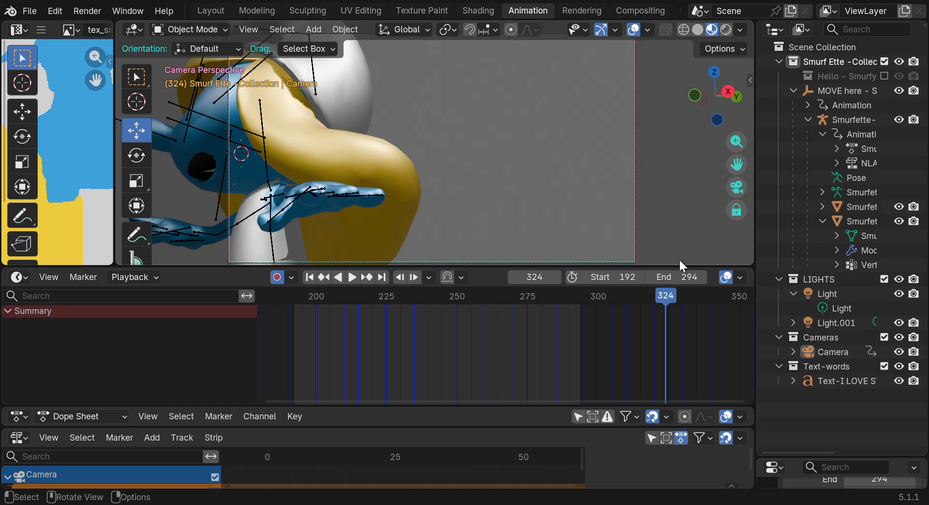
Move the camera's first keyframe to about frame 194, and play the animation from there up to frame 220
{"action": "left_click", "coordinate": [636, 185]}
{"action": "left_click_drag", "start_coordinate": [627, 294], "coordinate": [300, 312]}
{"action": "left_click", "coordinate": [303, 314]}
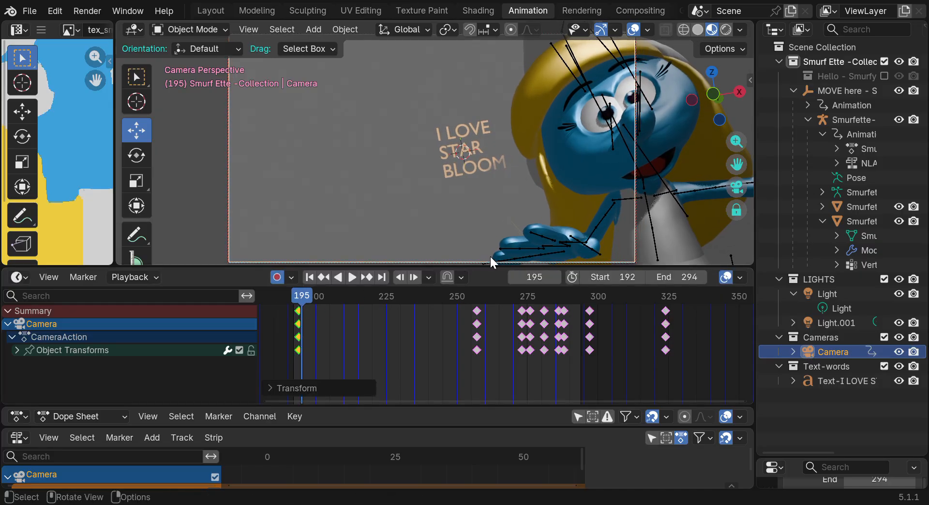
{"action": "key", "text": "space"}
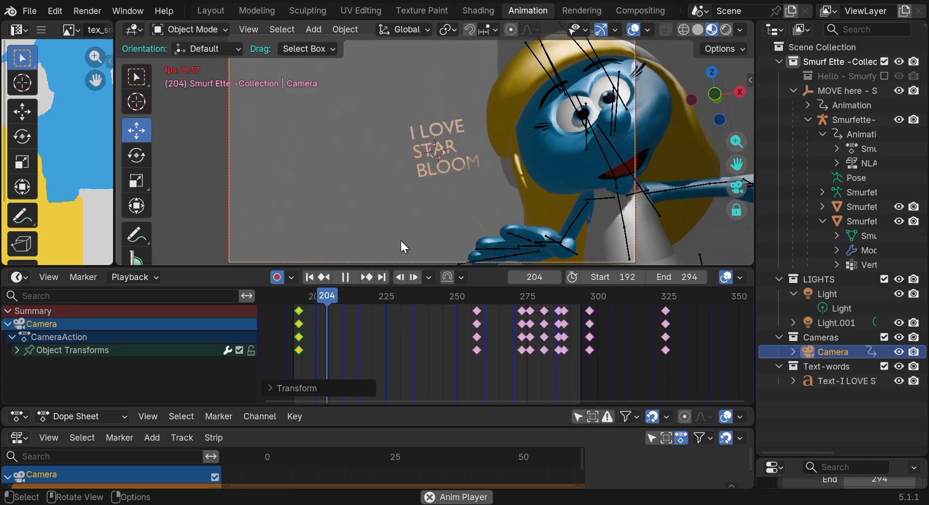
{"action": "left_click", "coordinate": [345, 277]}
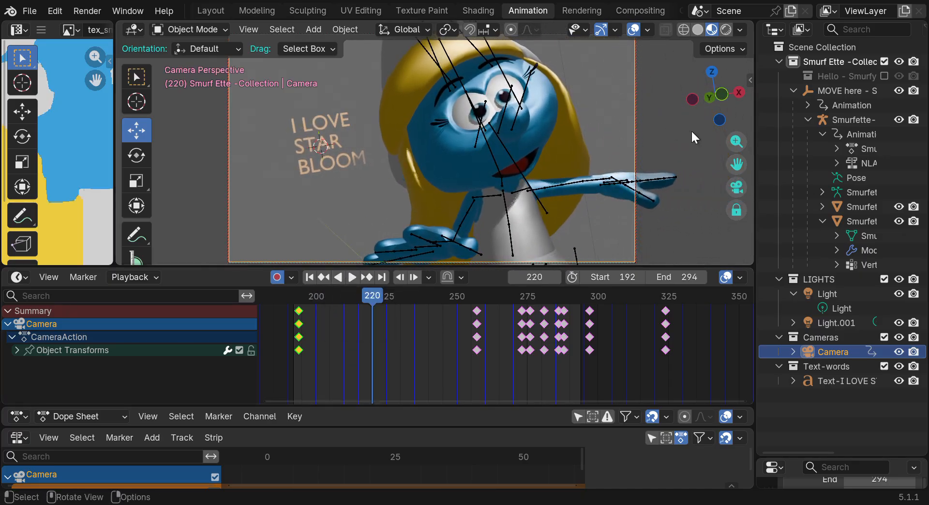
Unlock the camera from the view, and align the active camera to a view from behind Smurfette at frame 220
{"action": "left_click", "coordinate": [734, 210]}
{"action": "left_click_drag", "start_coordinate": [724, 110], "coordinate": [664, 149]}
{"action": "scroll", "coordinate": [672, 123], "scroll_direction": "down", "scroll_amount": 6}
{"action": "scroll", "coordinate": [664, 146], "scroll_direction": "down", "scroll_amount": 3}
{"action": "left_click_drag", "start_coordinate": [613, 267], "coordinate": [622, 386]}
{"action": "left_click_drag", "start_coordinate": [736, 164], "coordinate": [643, 157]}
{"action": "scroll", "coordinate": [498, 254], "scroll_direction": "up", "scroll_amount": 3}
{"action": "scroll", "coordinate": [498, 254], "scroll_direction": "down", "scroll_amount": 1}
{"action": "middle_click_drag", "start_coordinate": [633, 159], "coordinate": [636, 183], "text": "shift"}
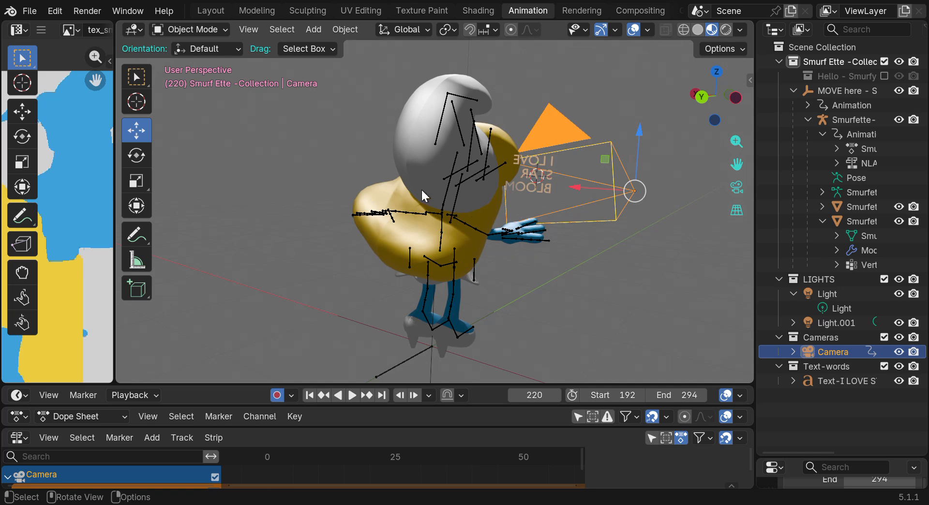
{"action": "key", "text": "ctrl"}
{"action": "key", "text": "alt"}
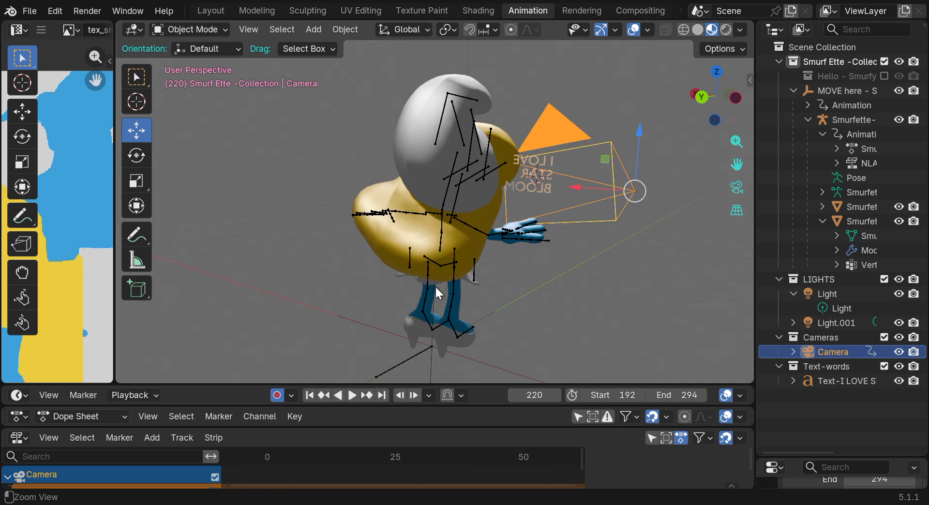
{"action": "key", "text": "ctrl+alt+KP_0"}
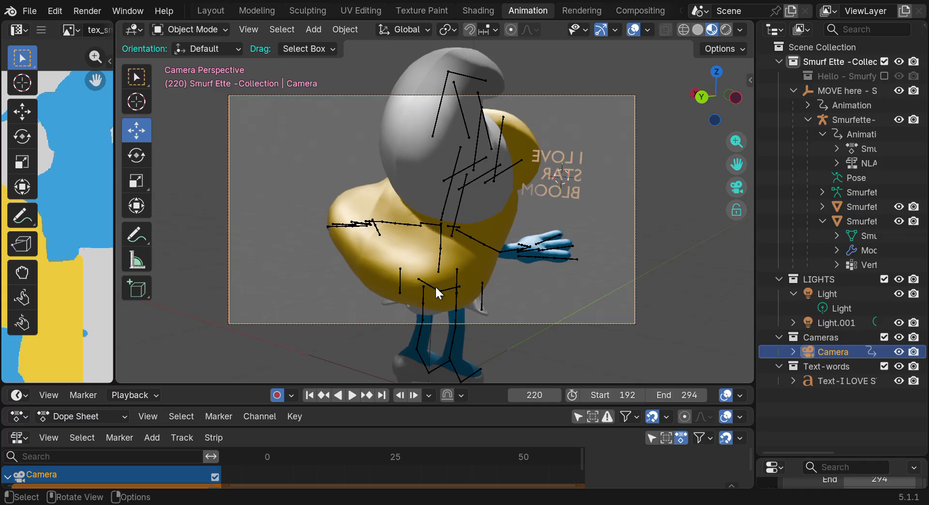
Lock the camera to the view and reframe it as a frontal close-up of Smurfette's eyes and nose at frame 220
{"action": "left_click", "coordinate": [737, 210]}
{"action": "left_click_drag", "start_coordinate": [716, 104], "coordinate": [721, 100]}
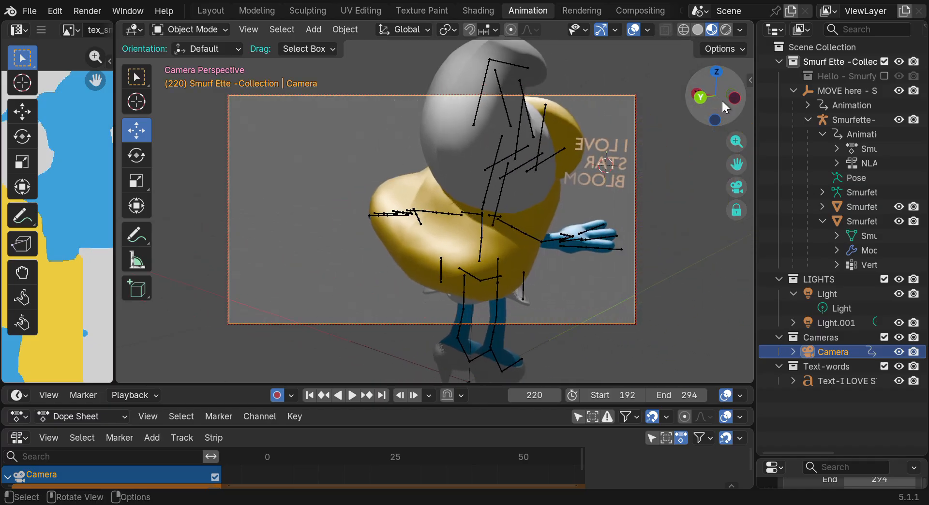
{"action": "left_click", "coordinate": [488, 197]}
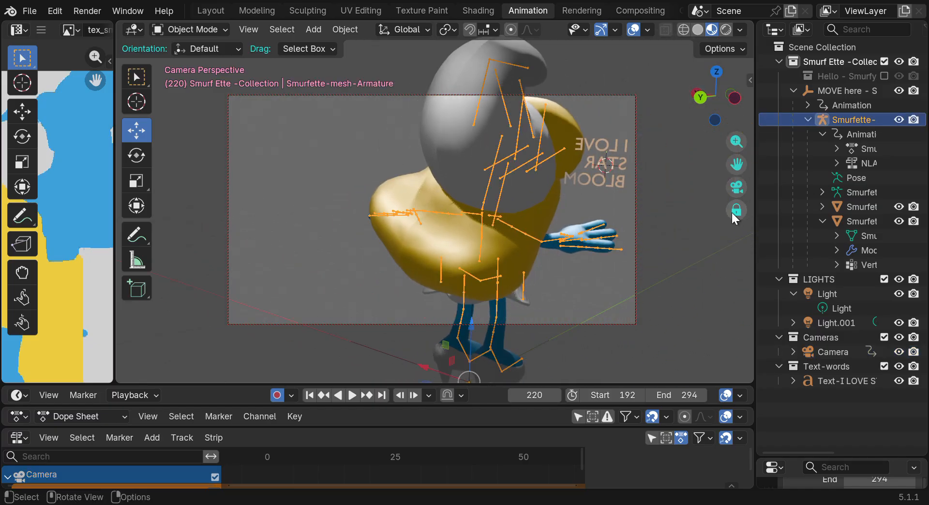
{"action": "left_click_drag", "start_coordinate": [730, 109], "coordinate": [517, 128]}
{"action": "left_click_drag", "start_coordinate": [737, 141], "coordinate": [737, 58]}
{"action": "left_click_drag", "start_coordinate": [737, 165], "coordinate": [725, 190]}
{"action": "left_click_drag", "start_coordinate": [722, 103], "coordinate": [703, 107]}
{"action": "mouse_move", "coordinate": [737, 164]}
{"action": "left_mouse_down"}
{"action": "mouse_move", "coordinate": [702, 145]}
{"action": "mouse_move", "coordinate": [706, 128]}
{"action": "mouse_move", "coordinate": [736, 165]}
{"action": "left_mouse_up"}
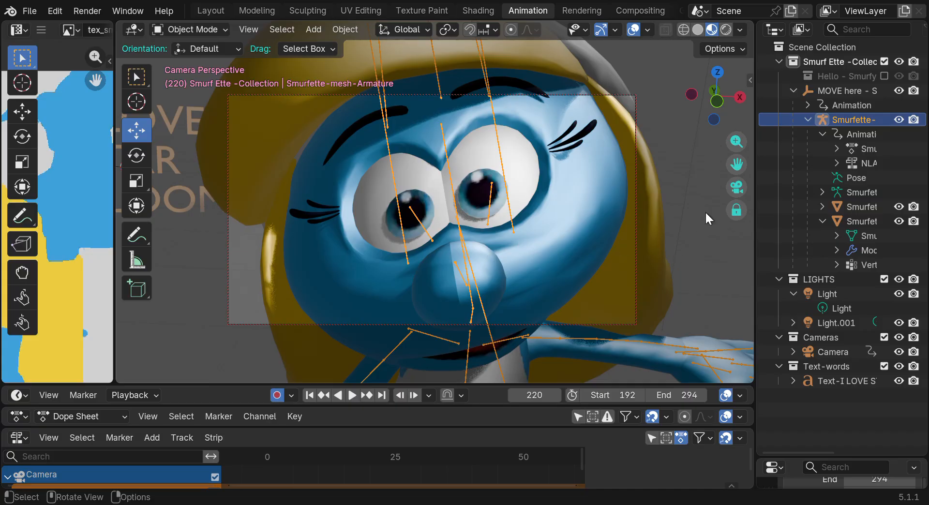
{"action": "left_click", "coordinate": [737, 187]}
{"action": "left_click", "coordinate": [737, 187]}
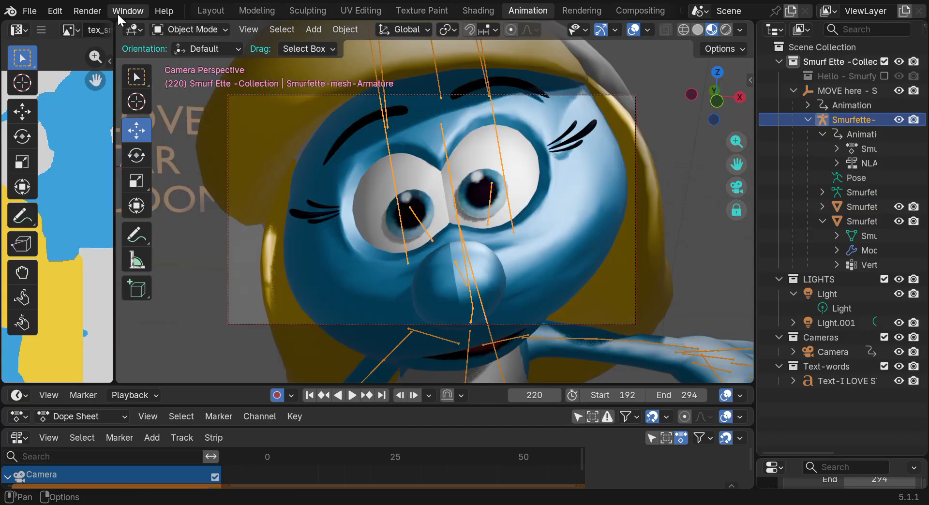
Render frame 220 as a still image, and look through the save options and the smurfette renders folder without saving
{"action": "left_click", "coordinate": [86, 10]}
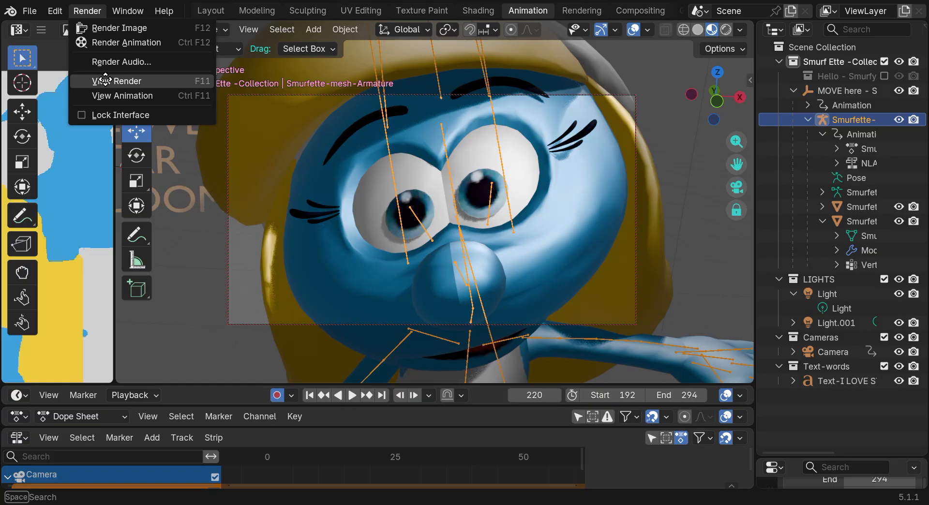
{"action": "left_click", "coordinate": [108, 29]}
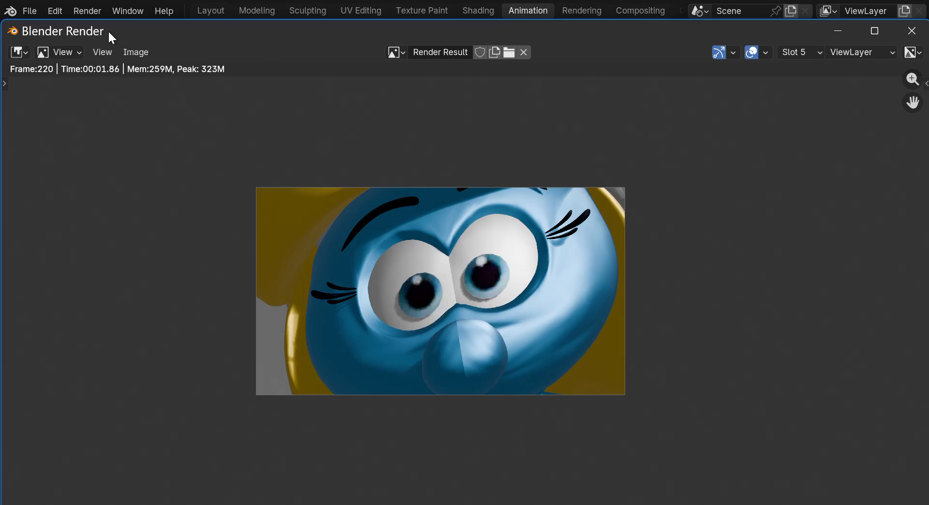
{"action": "left_click", "coordinate": [134, 50]}
{"action": "left_click", "coordinate": [153, 185]}
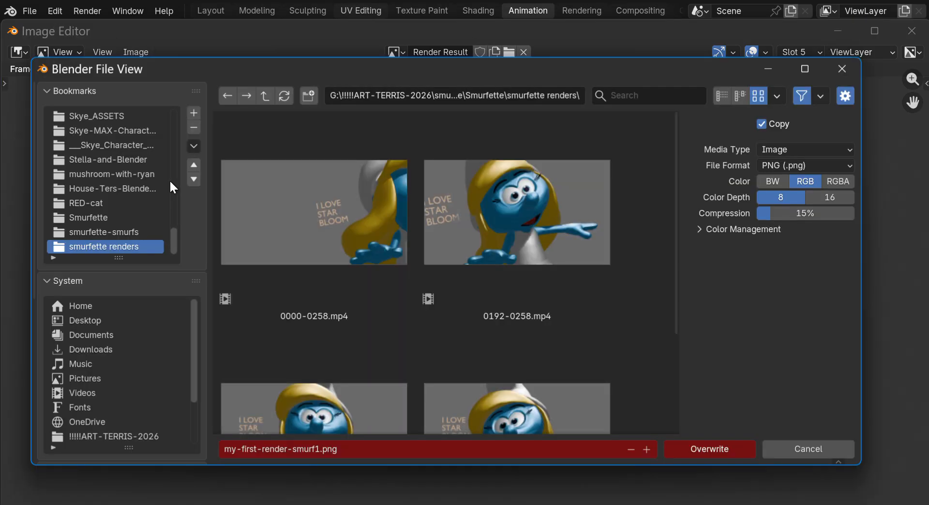
{"action": "scroll", "coordinate": [432, 280], "scroll_direction": "down", "scroll_amount": 5}
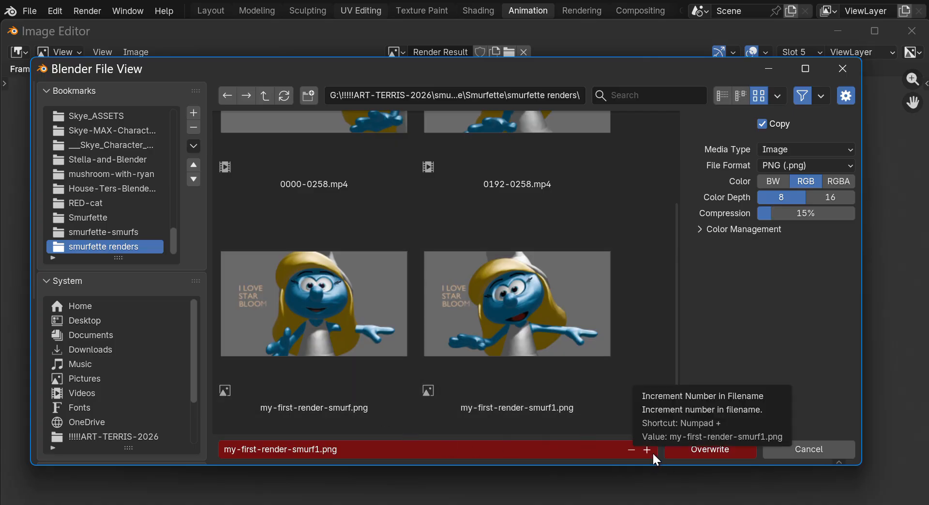
{"action": "left_click", "coordinate": [843, 68]}
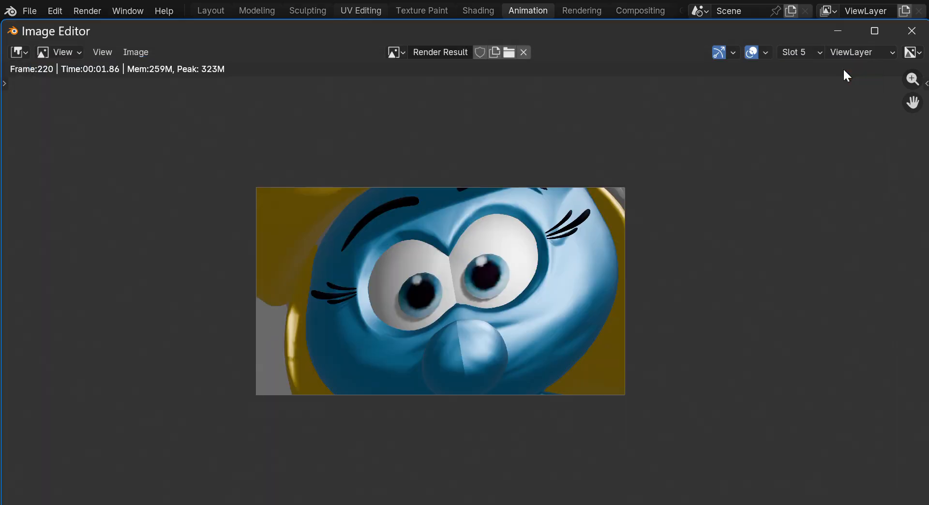
{"action": "left_click", "coordinate": [837, 28]}
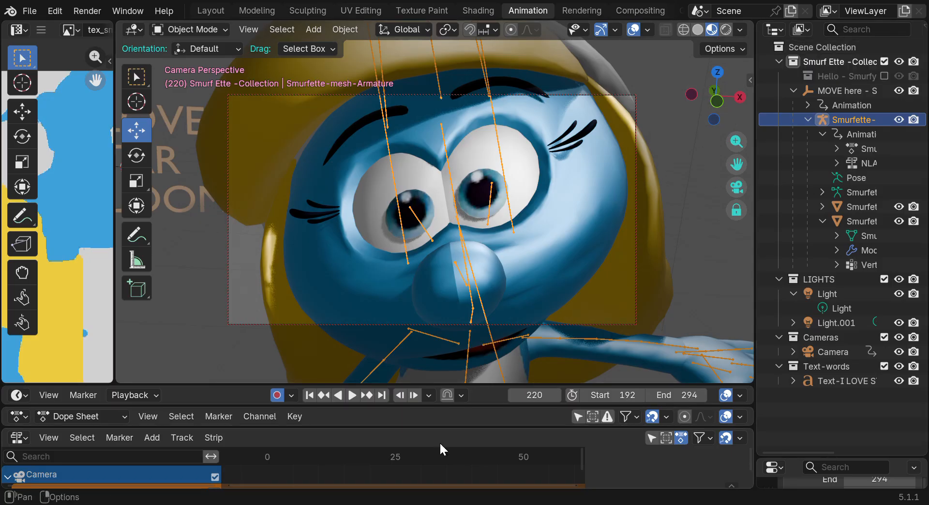
Resize the editor areas to show the timeline's channels below the 3D viewport, with the Dope Sheet collapsed to its header
{"action": "left_click_drag", "start_coordinate": [466, 386], "coordinate": [468, 275]}
{"action": "left_click_drag", "start_coordinate": [473, 409], "coordinate": [470, 346]}
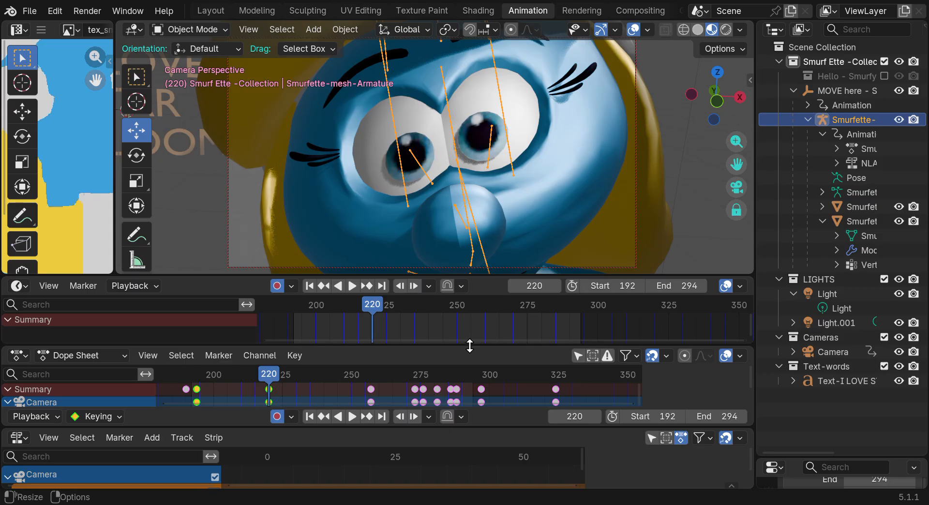
{"action": "left_click_drag", "start_coordinate": [487, 271], "coordinate": [486, 376]}
{"action": "left_click_drag", "start_coordinate": [486, 427], "coordinate": [486, 473]}
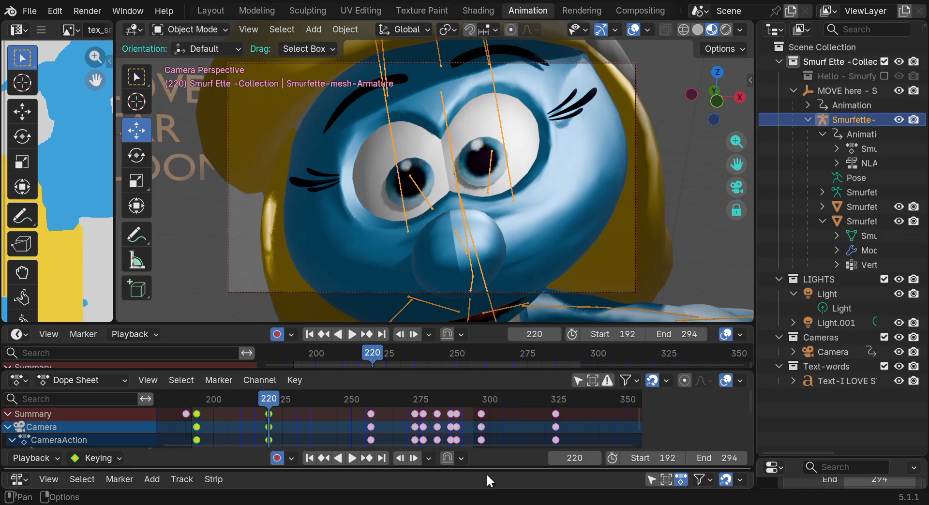
{"action": "left_click_drag", "start_coordinate": [475, 369], "coordinate": [474, 435]}
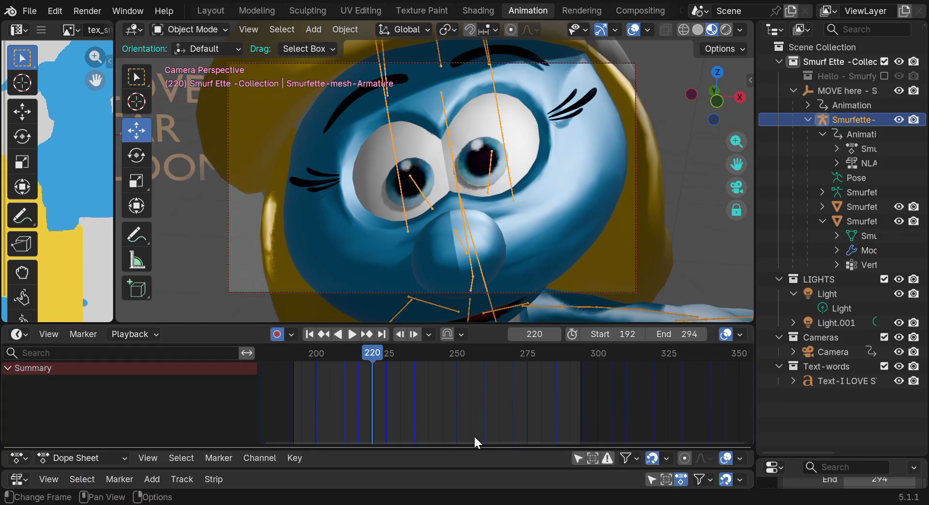
{"action": "left_click_drag", "start_coordinate": [480, 325], "coordinate": [480, 339]}
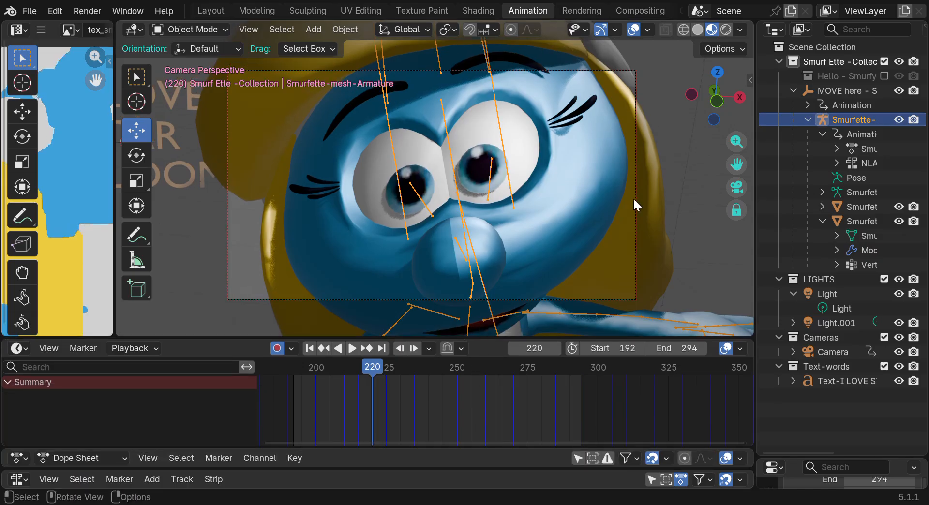
Select the camera and turn off Only Show Selected in the timeline so channels of all objects are listed
{"action": "left_click", "coordinate": [637, 182]}
{"action": "left_click", "coordinate": [636, 181]}
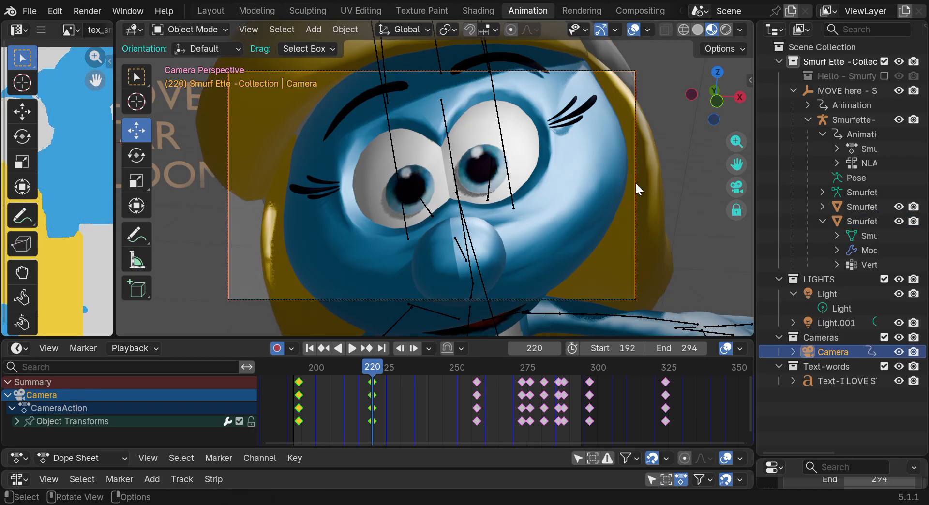
{"action": "left_click", "coordinate": [48, 349]}
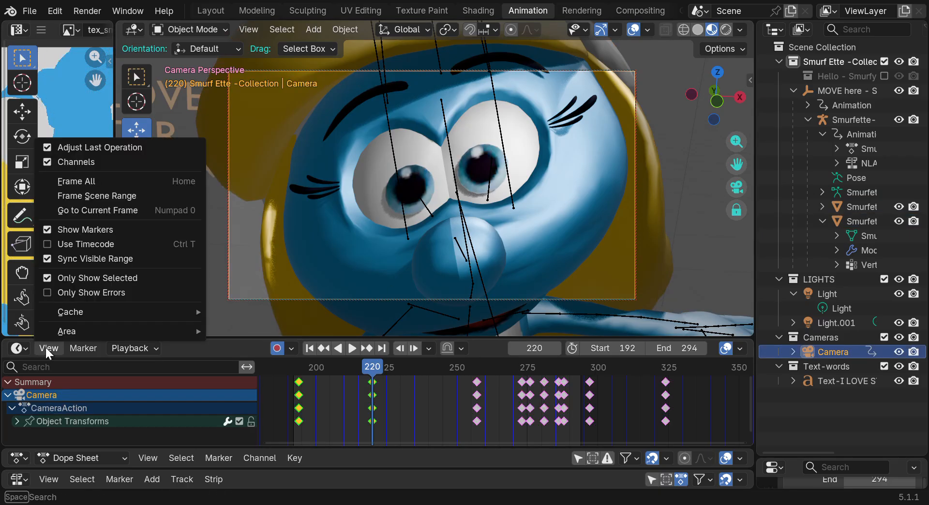
{"action": "left_click", "coordinate": [74, 275]}
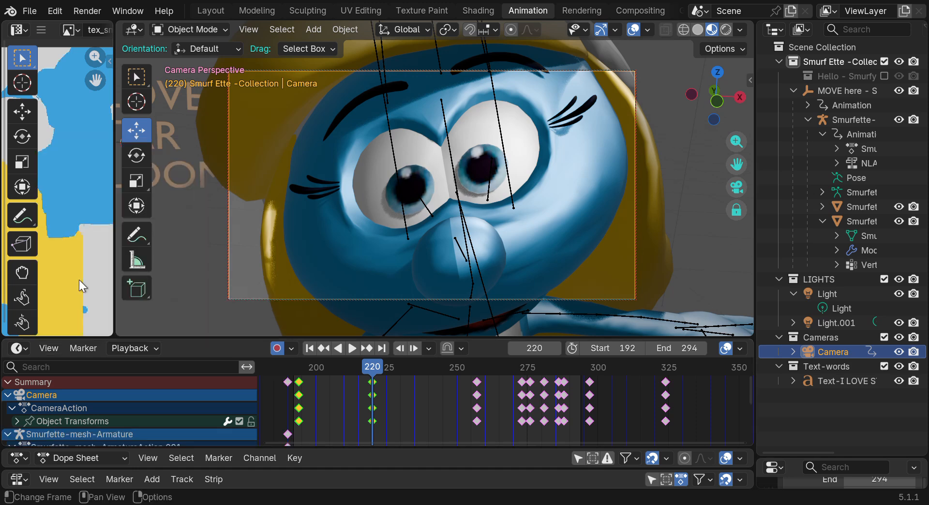
Enlarge the timeline and collapse the Camera and Smurfette-mesh-Armature channels
{"action": "left_click_drag", "start_coordinate": [155, 339], "coordinate": [154, 128]}
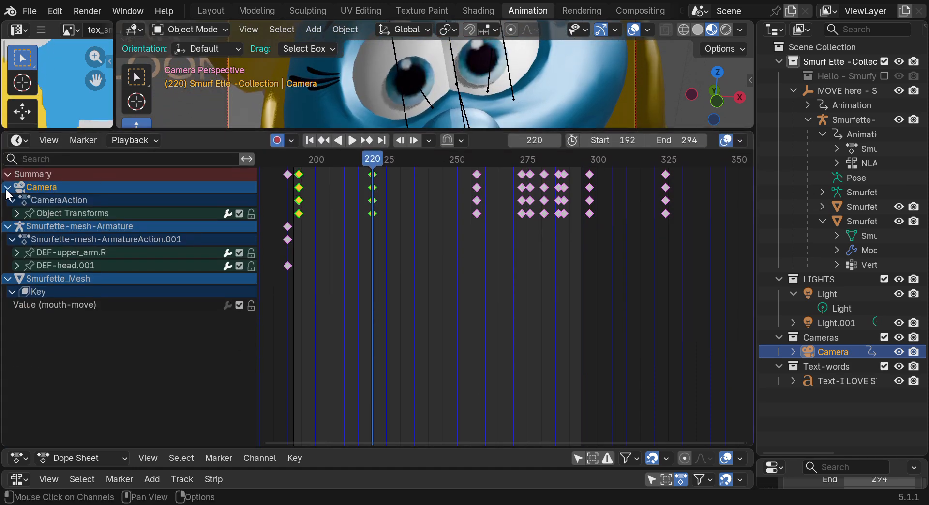
{"action": "left_click", "coordinate": [8, 187]}
{"action": "left_click", "coordinate": [8, 200]}
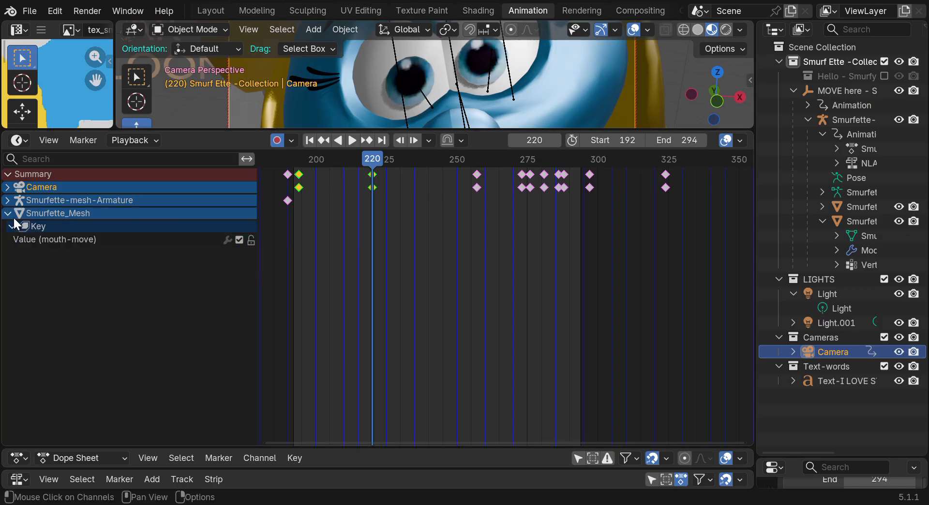
Make Smurfette_Mesh the active channel, and pull the locked camera back to frame Smurfette's upper body at frame 220
{"action": "left_click", "coordinate": [89, 213]}
{"action": "left_click_drag", "start_coordinate": [514, 130], "coordinate": [515, 282]}
{"action": "left_click", "coordinate": [522, 221]}
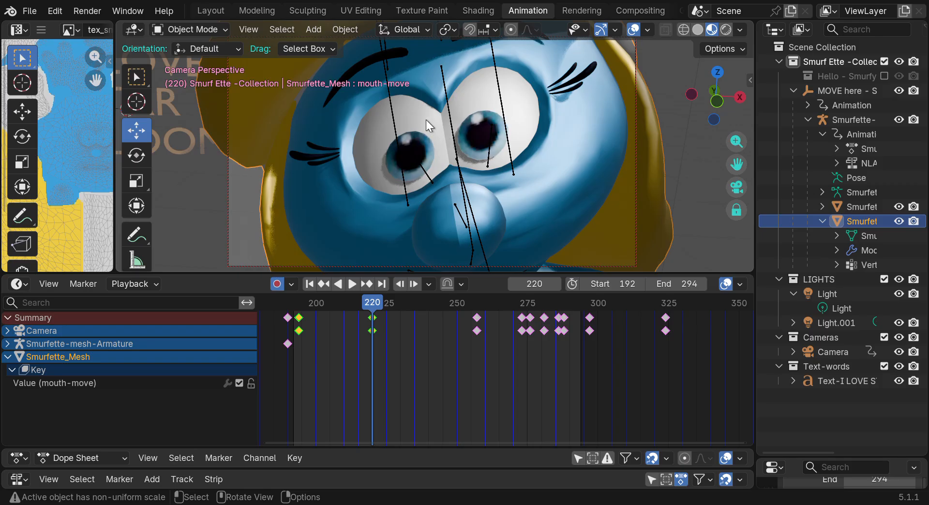
{"action": "scroll", "coordinate": [425, 126], "scroll_direction": "down", "scroll_amount": 6}
{"action": "scroll", "coordinate": [425, 126], "scroll_direction": "up", "scroll_amount": 2}
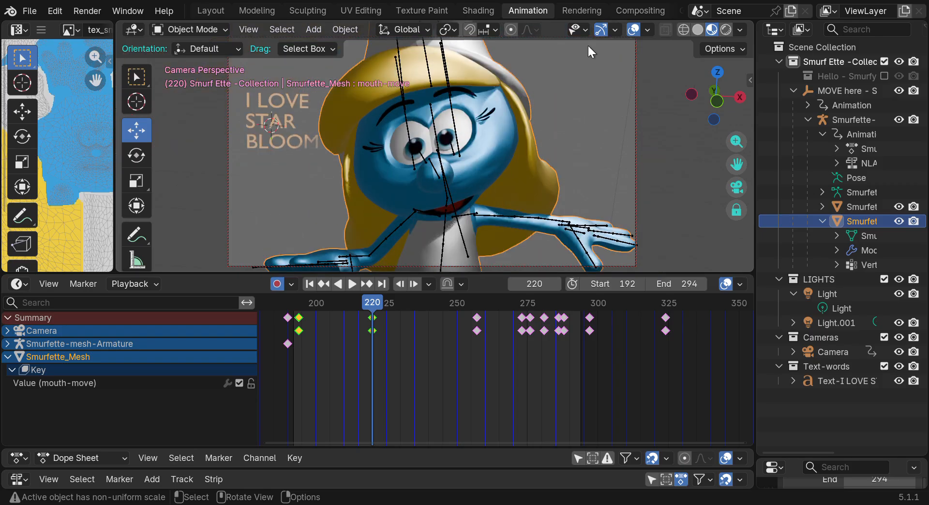
Turn on the wireframe overlay in the 3D viewport and raise its opacity
{"action": "left_click", "coordinate": [648, 29]}
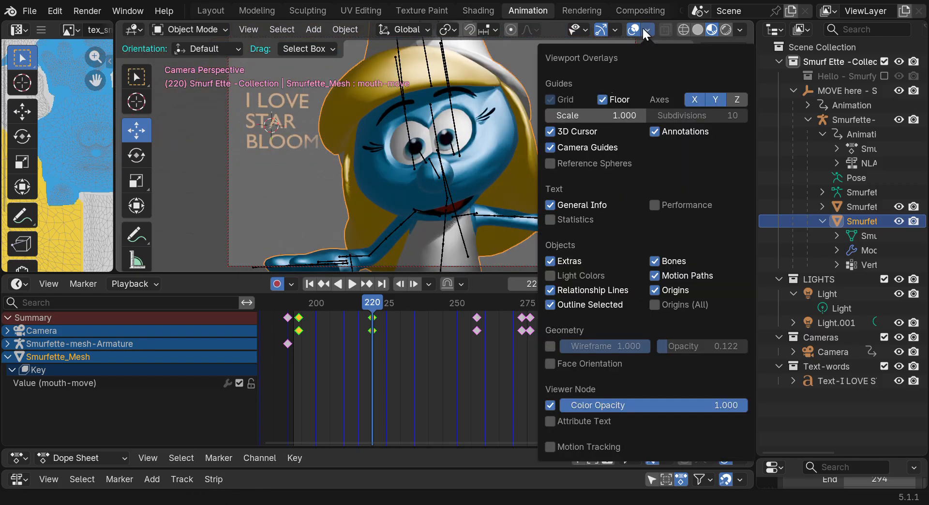
{"action": "left_click", "coordinate": [551, 346]}
{"action": "left_click_drag", "start_coordinate": [679, 347], "coordinate": [701, 345]}
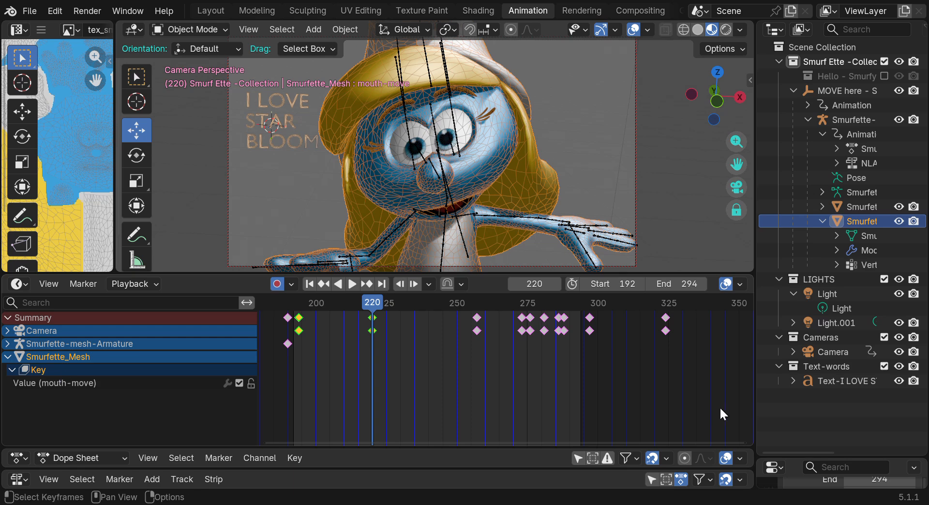
Enlarge and widen the Properties editor to show the mouth-move shape key in Smurfette_Mesh's object data
{"action": "left_click_drag", "start_coordinate": [789, 455], "coordinate": [789, 34]}
{"action": "left_click", "coordinate": [768, 337]}
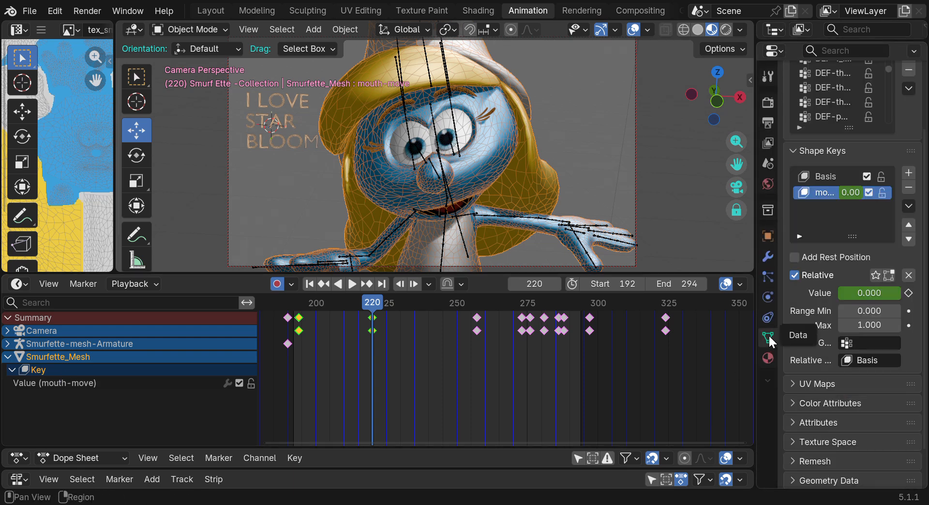
{"action": "scroll", "coordinate": [800, 234], "scroll_direction": "up", "scroll_amount": 2}
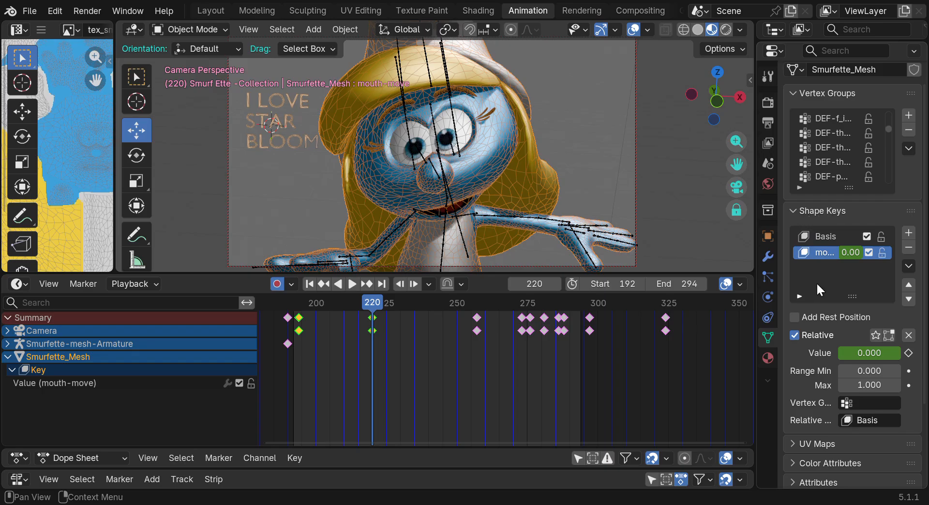
{"action": "left_click_drag", "start_coordinate": [756, 255], "coordinate": [678, 256]}
{"action": "mouse_move", "coordinate": [650, 104]}
{"action": "left_mouse_down"}
{"action": "mouse_move", "coordinate": [616, 105]}
{"action": "mouse_move", "coordinate": [644, 103]}
{"action": "left_mouse_up"}
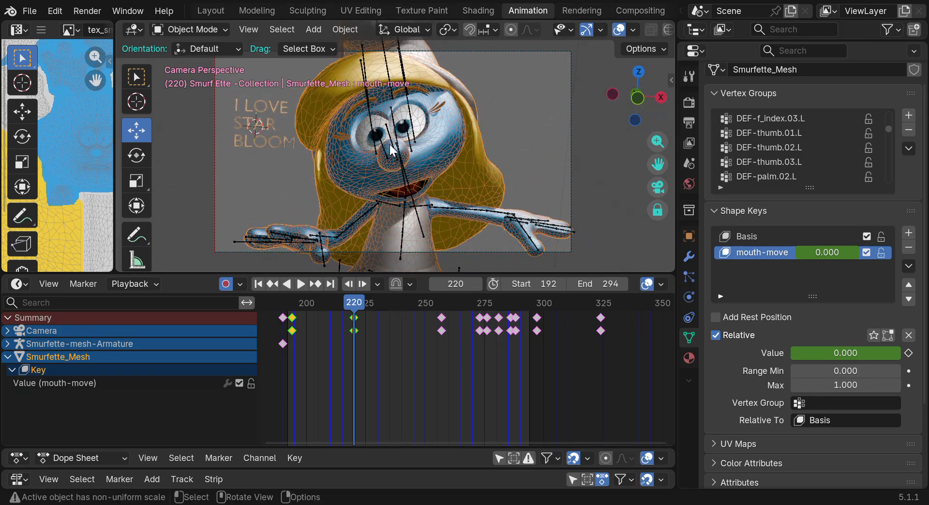
Select Smurfette-mesh-Armature, make room for the Outliner again, and switch the armature to Pose Mode
{"action": "left_click", "coordinate": [403, 164]}
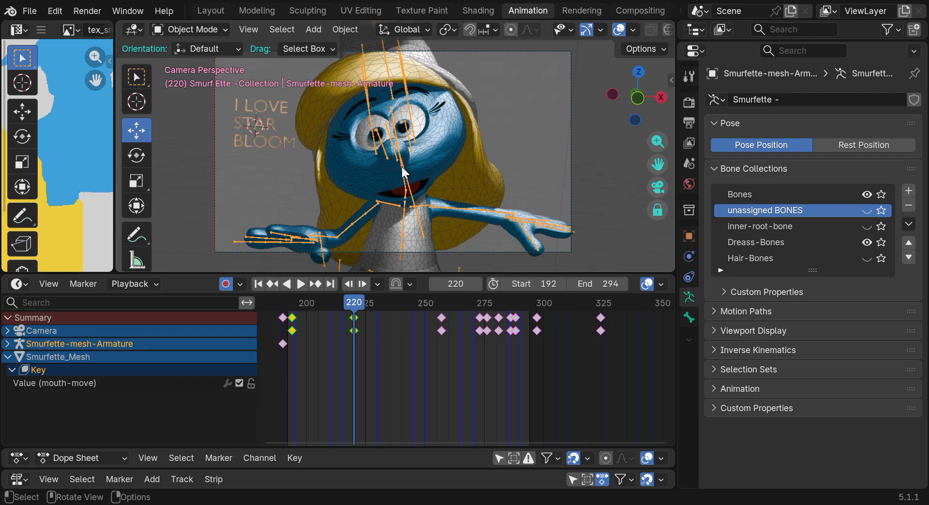
{"action": "left_click_drag", "start_coordinate": [741, 41], "coordinate": [741, 130]}
{"action": "left_click", "coordinate": [200, 32]}
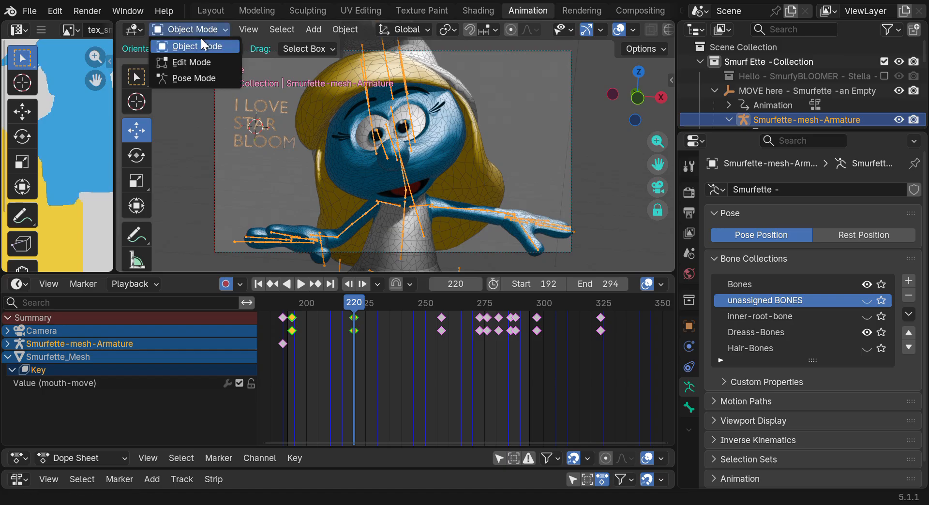
{"action": "left_click", "coordinate": [187, 78]}
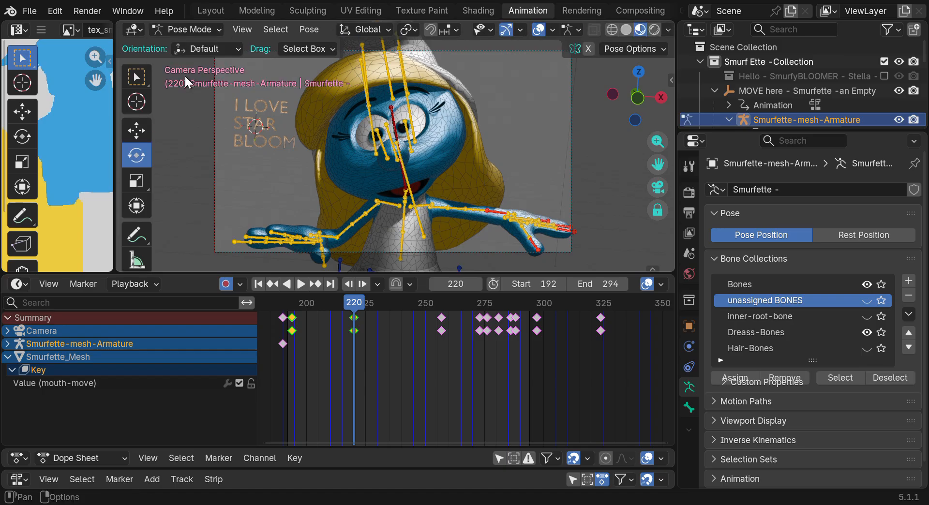
Rotate the DEF-shoulder.L bone at frame 234 so Smurfette's left arm lowers, keying it automatically
{"action": "left_click", "coordinate": [426, 205]}
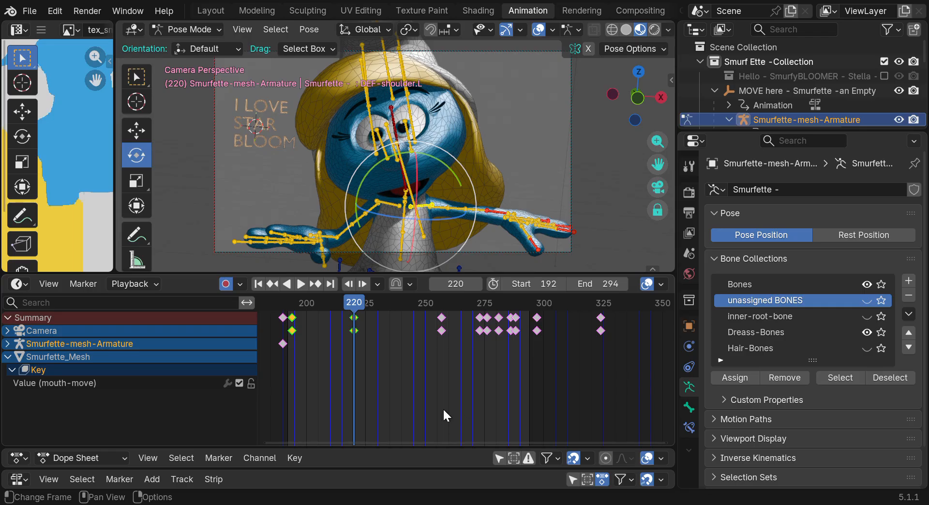
{"action": "left_click_drag", "start_coordinate": [350, 301], "coordinate": [387, 301]}
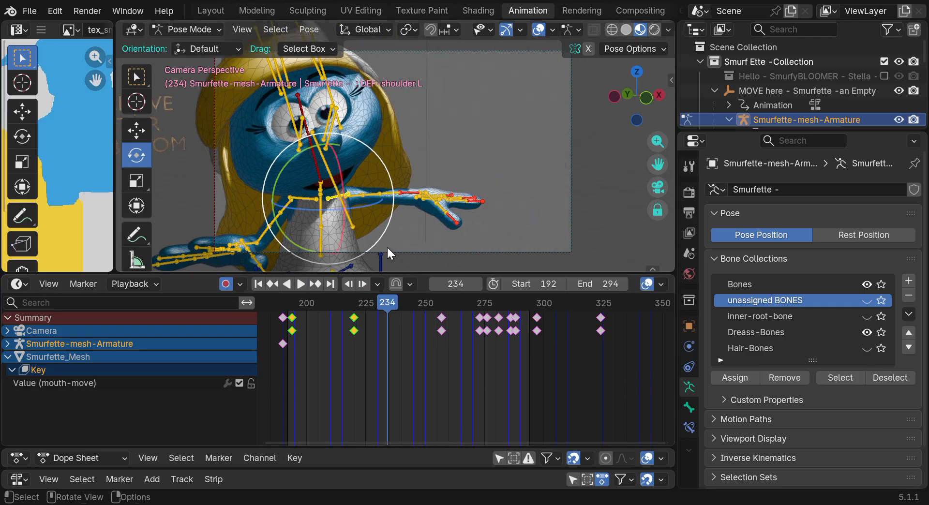
{"action": "left_click_drag", "start_coordinate": [378, 150], "coordinate": [391, 197]}
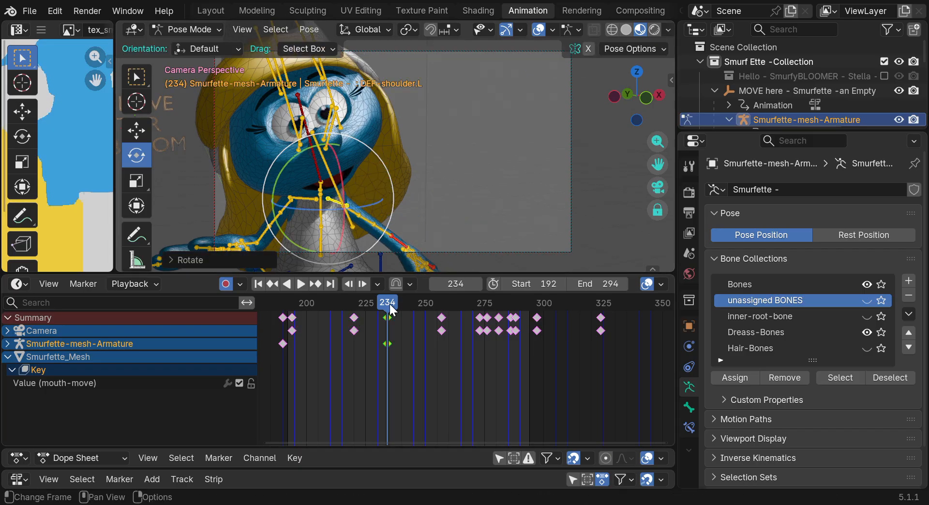
At frame 226, rotate DEF-shoulder.L to raise the left arm, rotate DEF-forearm.L.001, and scrub to frame 234
{"action": "left_click_drag", "start_coordinate": [390, 310], "coordinate": [370, 288]}
{"action": "left_click_drag", "start_coordinate": [426, 187], "coordinate": [406, 147]}
{"action": "left_click_drag", "start_coordinate": [419, 215], "coordinate": [458, 180]}
{"action": "left_click", "coordinate": [458, 179]}
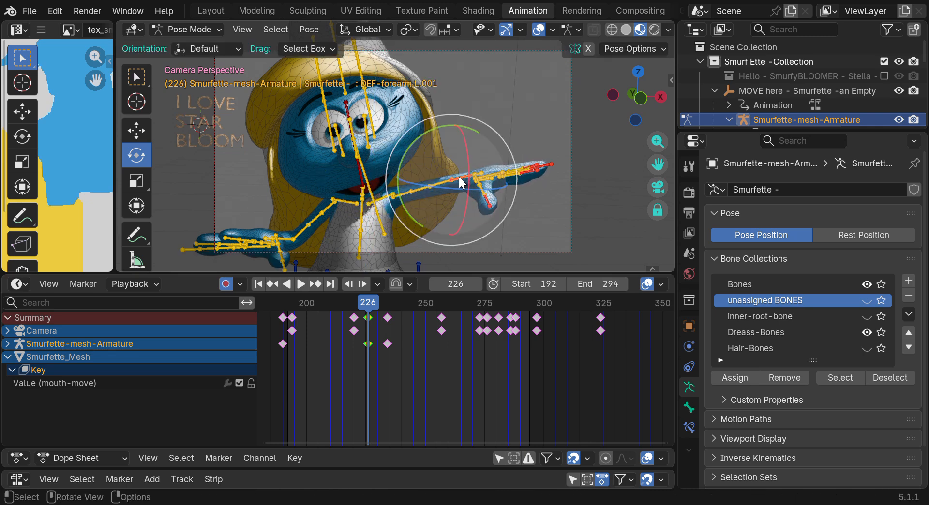
{"action": "left_click_drag", "start_coordinate": [495, 138], "coordinate": [458, 104]}
{"action": "left_click_drag", "start_coordinate": [368, 303], "coordinate": [390, 302]}
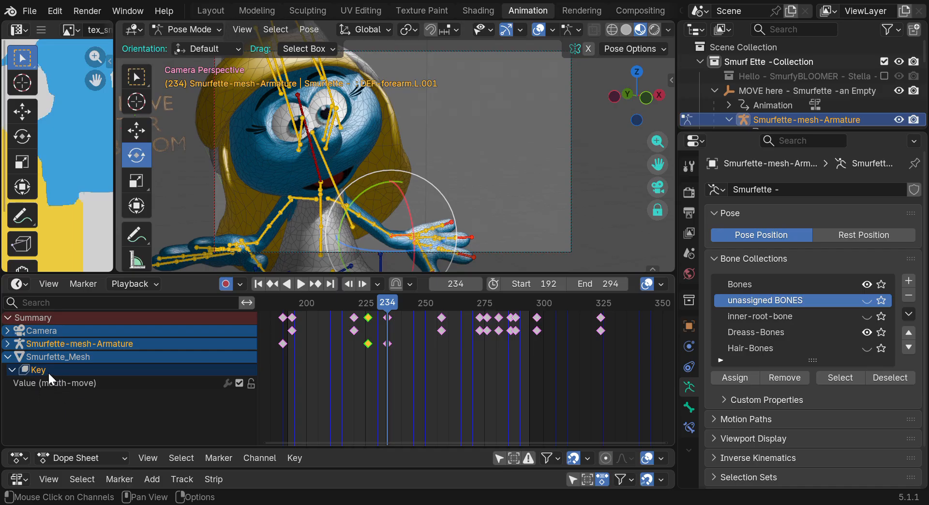
Expand the Smurfette-mesh-Armature channels in the timeline and look through its keyed bones
{"action": "left_click", "coordinate": [8, 357]}
{"action": "left_click", "coordinate": [8, 357]}
{"action": "left_click", "coordinate": [7, 344]}
{"action": "scroll", "coordinate": [77, 406], "scroll_direction": "down", "scroll_amount": 2}
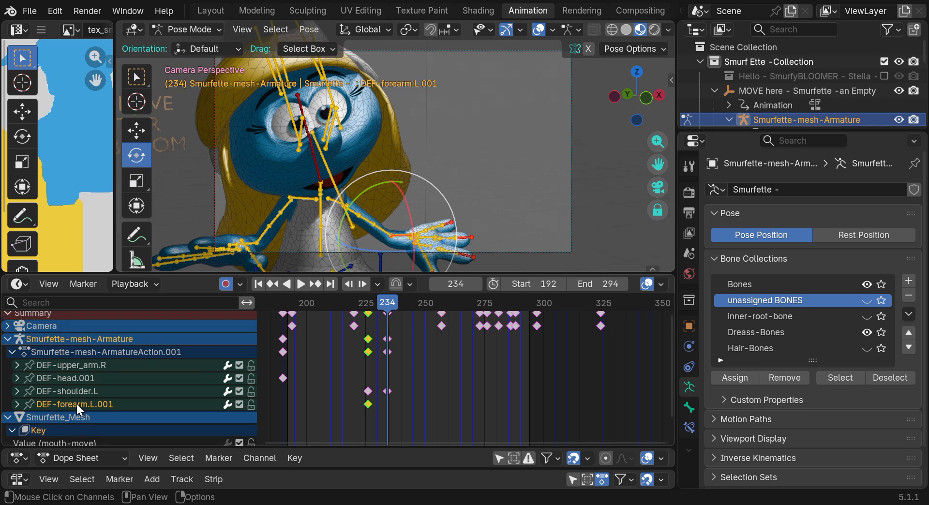
{"action": "scroll", "coordinate": [76, 403], "scroll_direction": "down", "scroll_amount": 3}
{"action": "scroll", "coordinate": [76, 402], "scroll_direction": "up", "scroll_amount": 4}
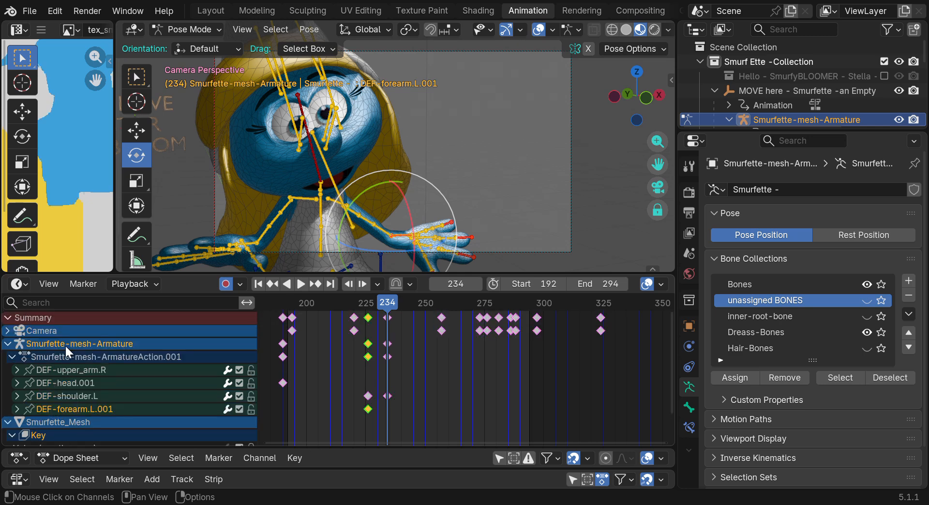
{"action": "scroll", "coordinate": [71, 365], "scroll_direction": "down", "scroll_amount": 3}
{"action": "scroll", "coordinate": [71, 365], "scroll_direction": "up", "scroll_amount": 3}
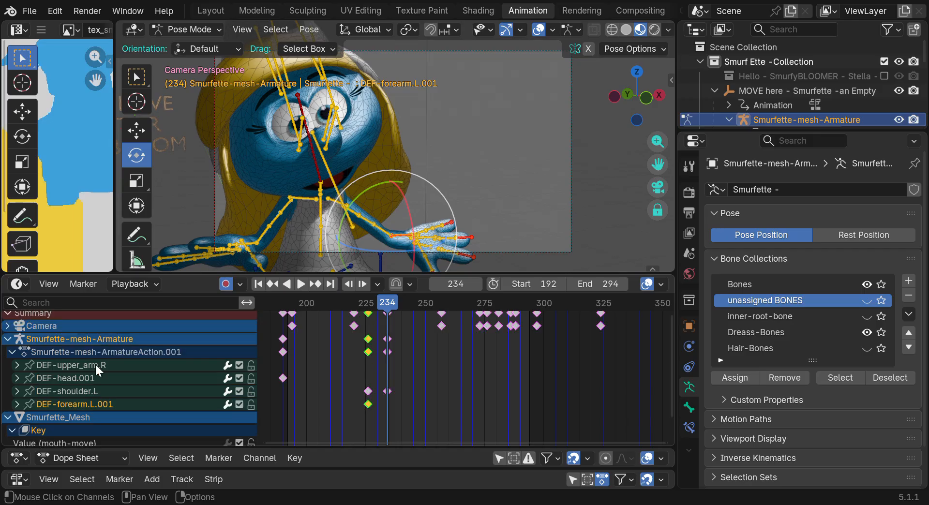
Resize the editor areas to show the Dope Sheet's bone channels, with the NLA Editor collapsed to its header
{"action": "left_click", "coordinate": [112, 457]}
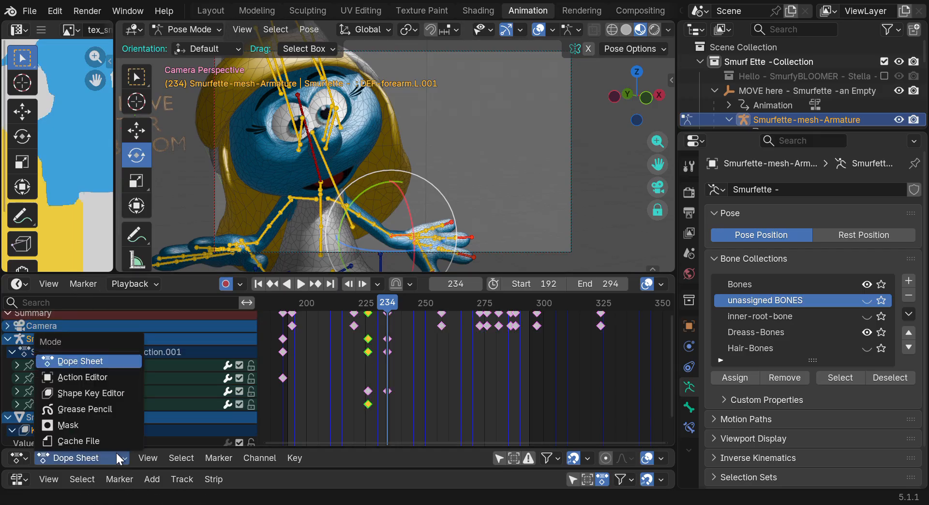
{"action": "left_click", "coordinate": [181, 458]}
{"action": "left_click_drag", "start_coordinate": [286, 450], "coordinate": [285, 333]}
{"action": "left_click_drag", "start_coordinate": [184, 469], "coordinate": [184, 422]}
{"action": "left_click_drag", "start_coordinate": [176, 280], "coordinate": [129, 154]}
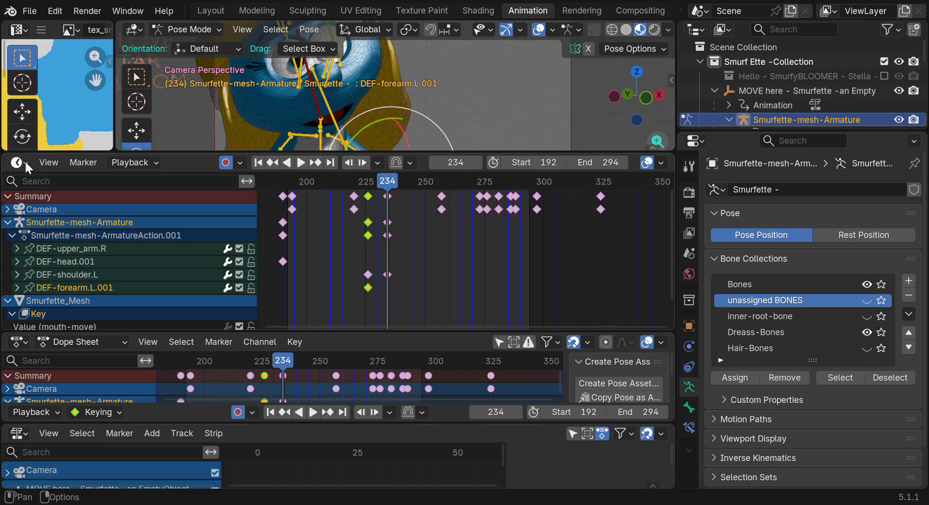
{"action": "left_click_drag", "start_coordinate": [179, 332], "coordinate": [177, 220]}
{"action": "left_click_drag", "start_coordinate": [167, 428], "coordinate": [193, 484]}
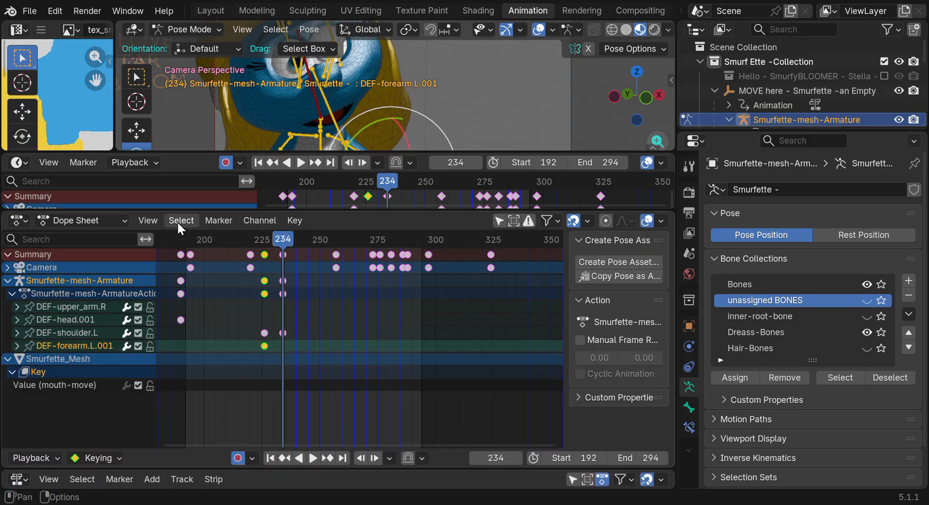
Shrink the Dope Sheet, resize the timeline to show every channel, and make DEF-shoulder.L the active bone channel
{"action": "left_click_drag", "start_coordinate": [177, 209], "coordinate": [177, 429]}
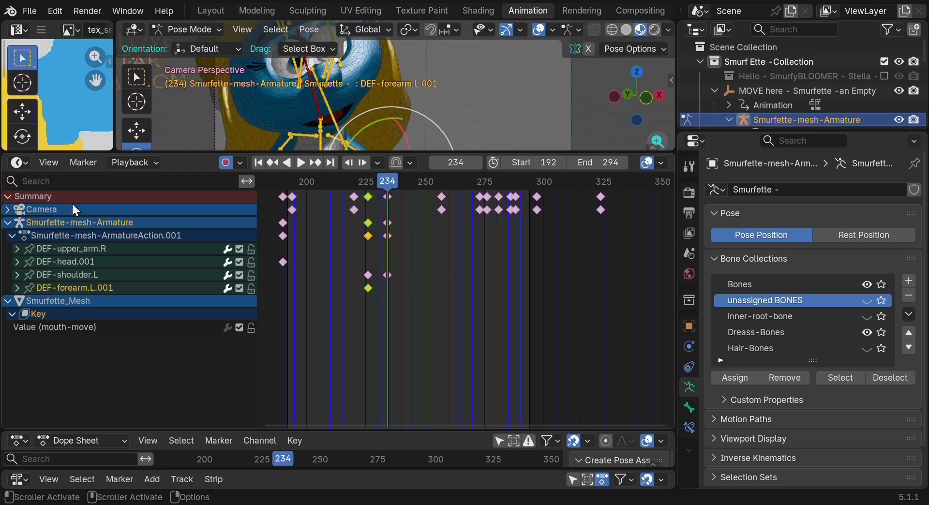
{"action": "left_click_drag", "start_coordinate": [242, 154], "coordinate": [244, 208]}
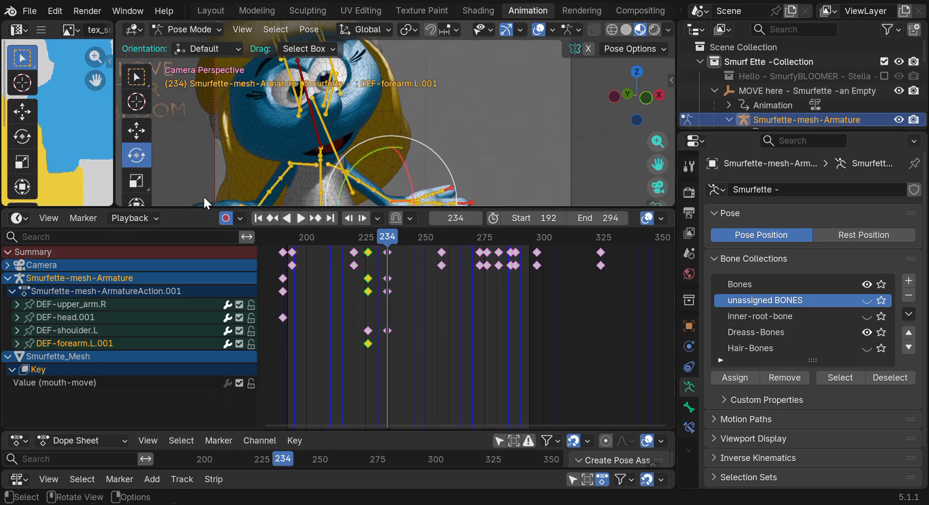
{"action": "left_click", "coordinate": [280, 30]}
{"action": "left_click", "coordinate": [283, 32]}
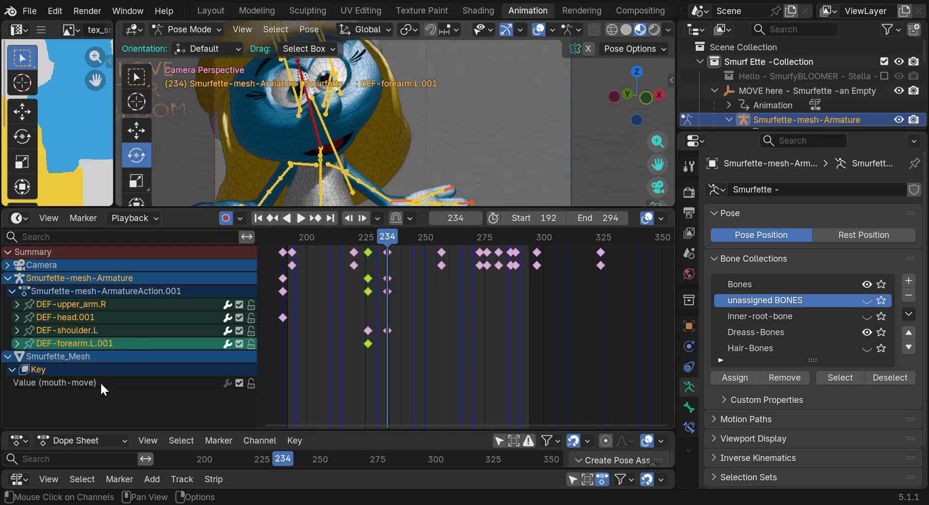
{"action": "left_click", "coordinate": [83, 331]}
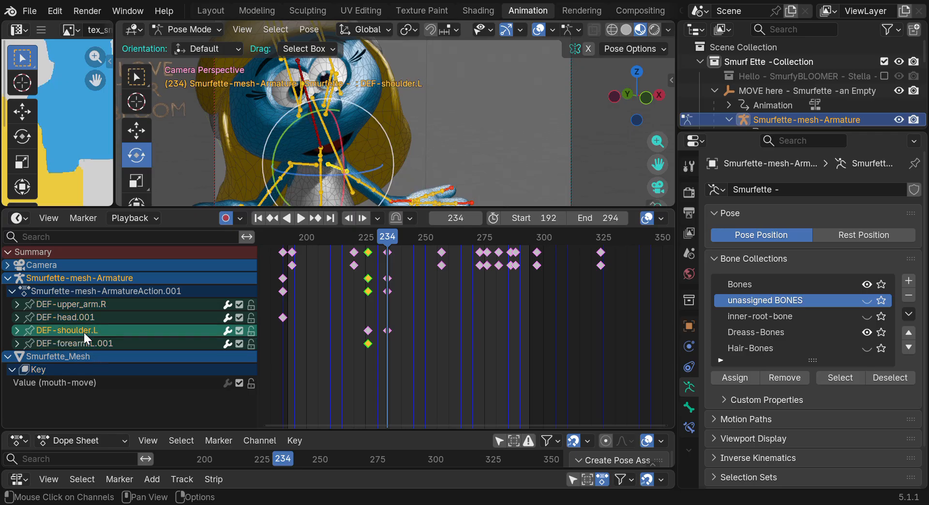
Go to frame 236, collapse the Smurfette-mesh-Armature channels and expand the Camera channels
{"action": "scroll", "coordinate": [304, 312], "scroll_direction": "down", "scroll_amount": 1}
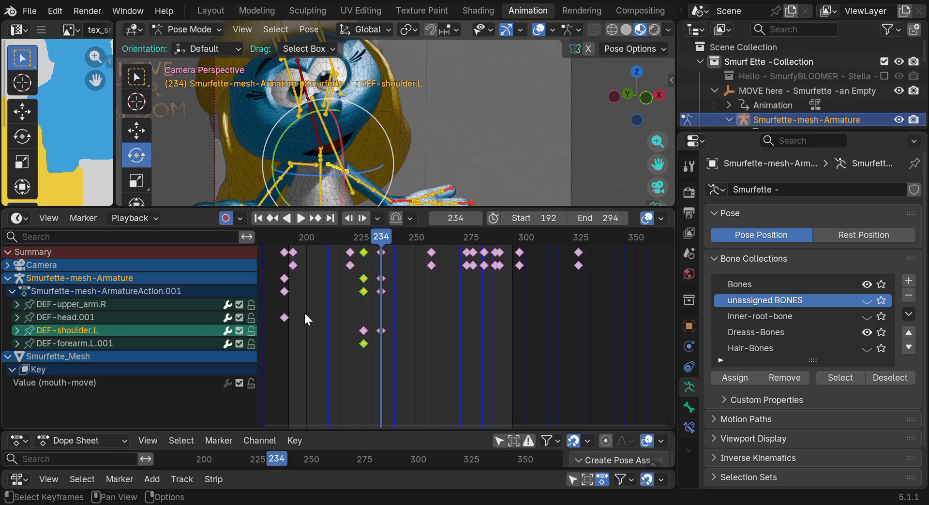
{"action": "mouse_move", "coordinate": [376, 239]}
{"action": "left_mouse_down"}
{"action": "mouse_move", "coordinate": [291, 243]}
{"action": "mouse_move", "coordinate": [394, 249]}
{"action": "mouse_move", "coordinate": [309, 249]}
{"action": "mouse_move", "coordinate": [386, 251]}
{"action": "left_mouse_up"}
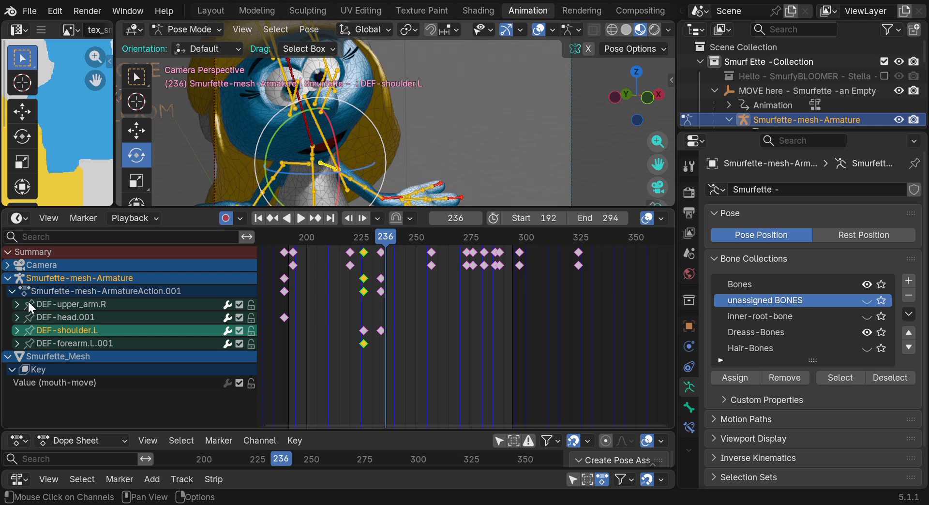
{"action": "left_click", "coordinate": [8, 278]}
{"action": "left_click", "coordinate": [8, 265]}
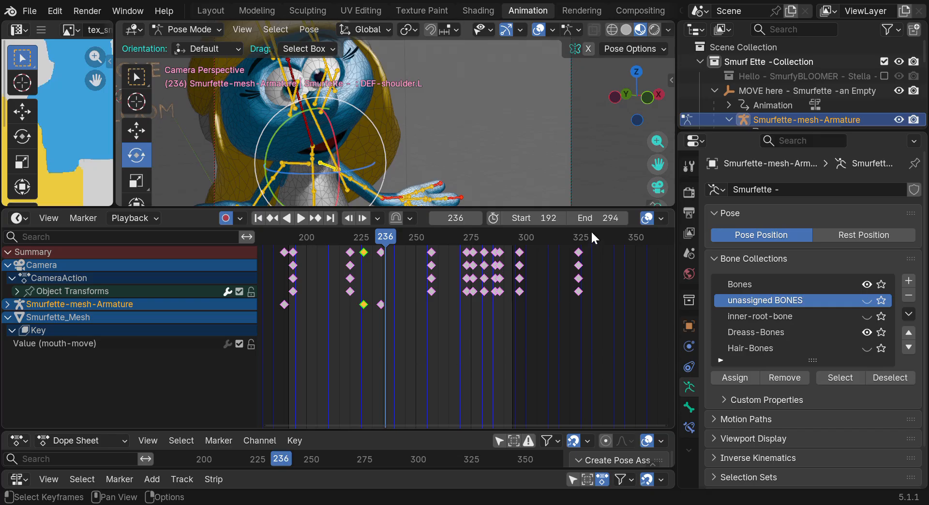
Enlarge the Outliner to list the armature's pose bones, and save the file
{"action": "left_click_drag", "start_coordinate": [735, 130], "coordinate": [774, 406]}
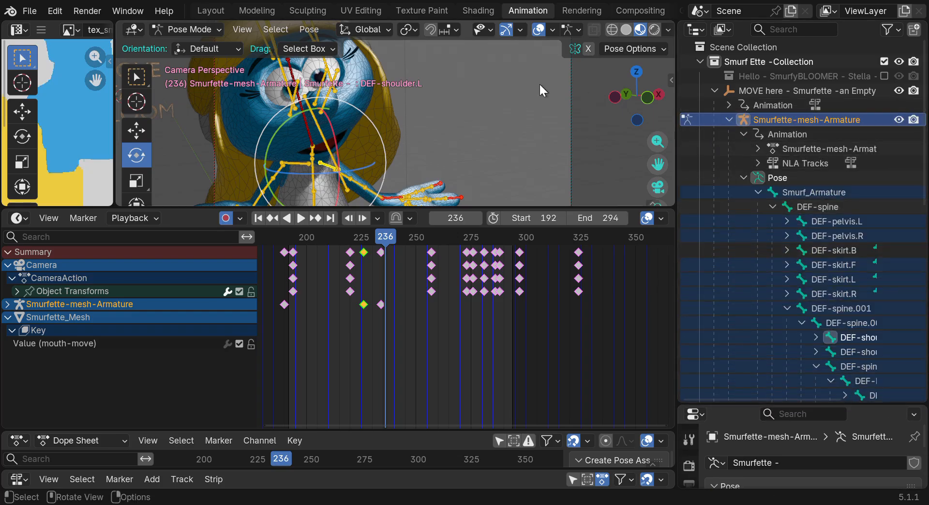
{"action": "left_click", "coordinate": [30, 10]}
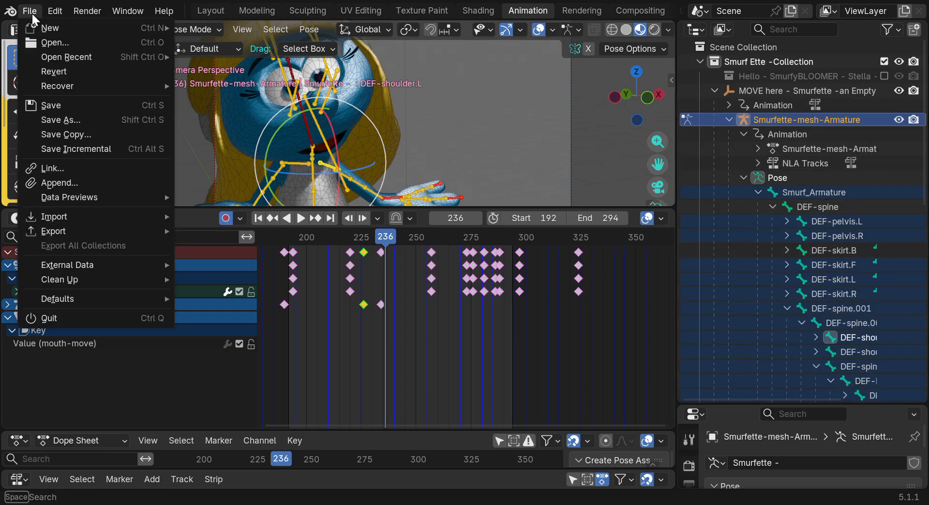
{"action": "left_click", "coordinate": [51, 105]}
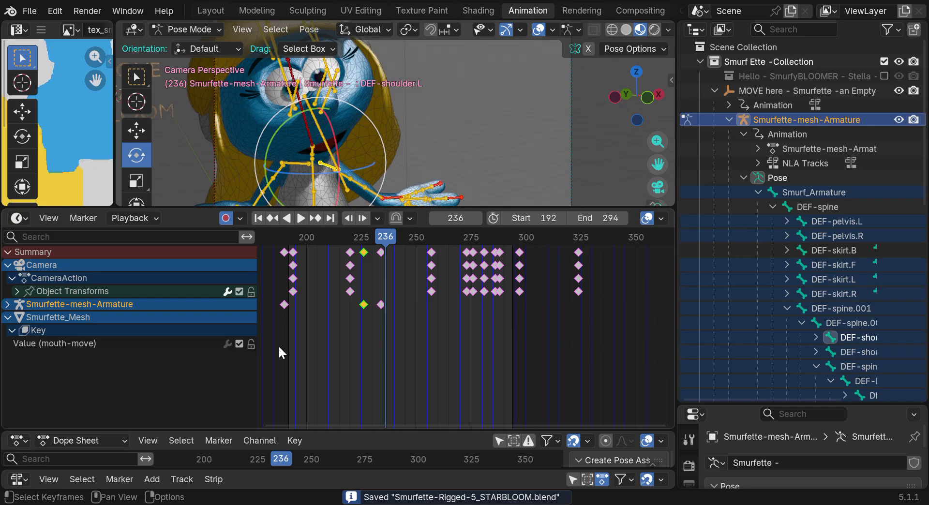
Enlarge the 3D viewport over the timeline and play the animation to review the arm and camera movement
{"action": "left_click_drag", "start_coordinate": [412, 210], "coordinate": [460, 392]}
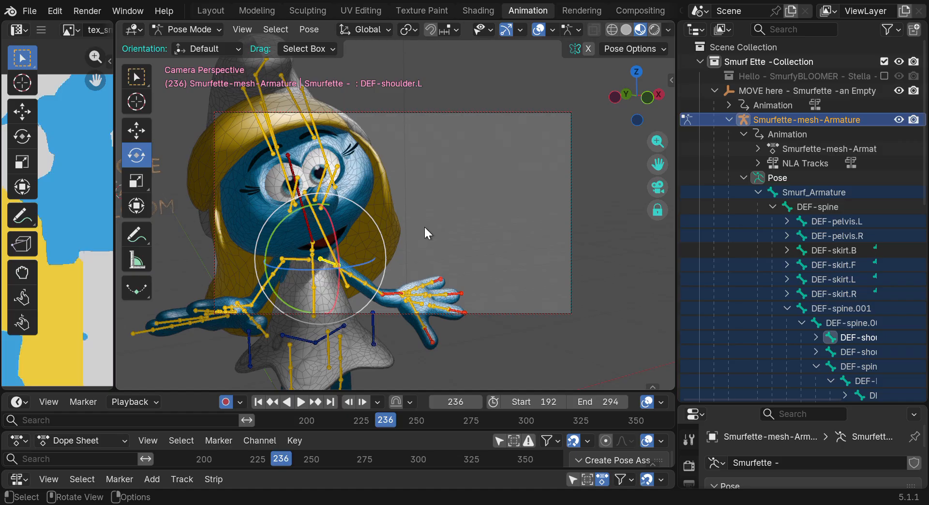
{"action": "key", "text": "space"}
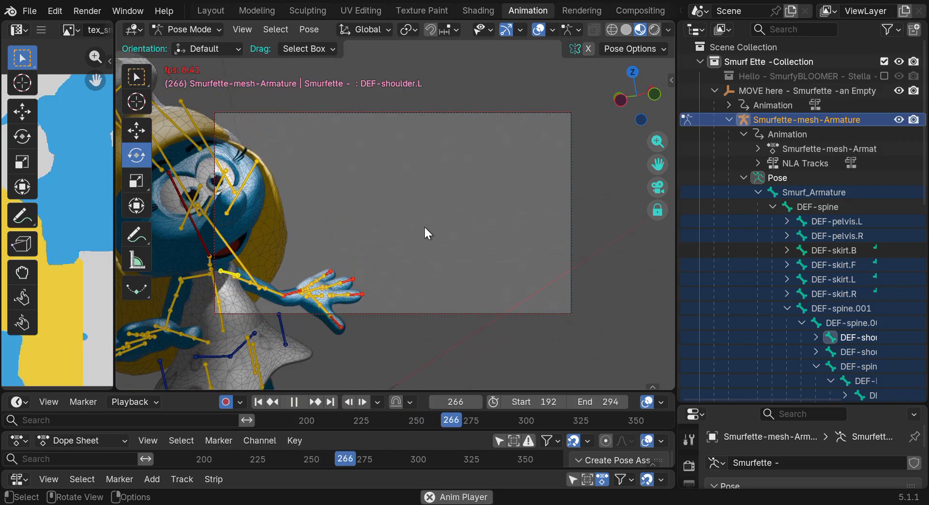
{"action": "left_click", "coordinate": [294, 402]}
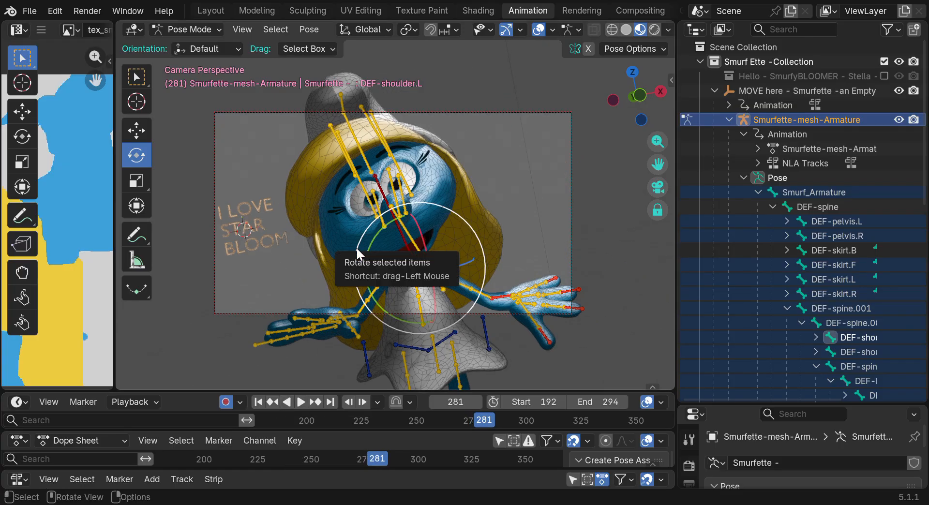
{"action": "key", "text": "space"}
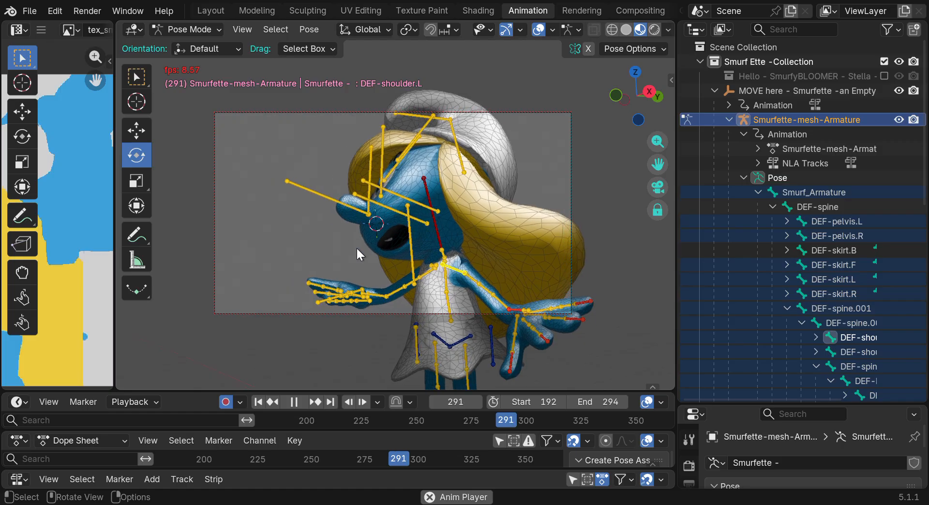
{"action": "key", "text": "space"}
{"action": "key", "text": "space"}
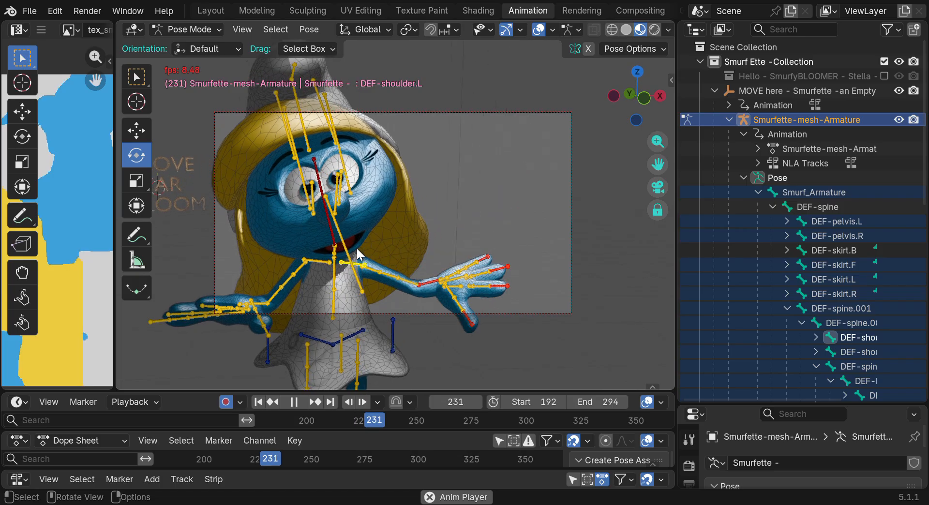
{"action": "key", "text": "space"}
Switch to the Snipping Tool, start a new video capture, and frame the recording area around the 3D viewport's camera view
{"action": "mouse_move", "coordinate": [277, 494]}
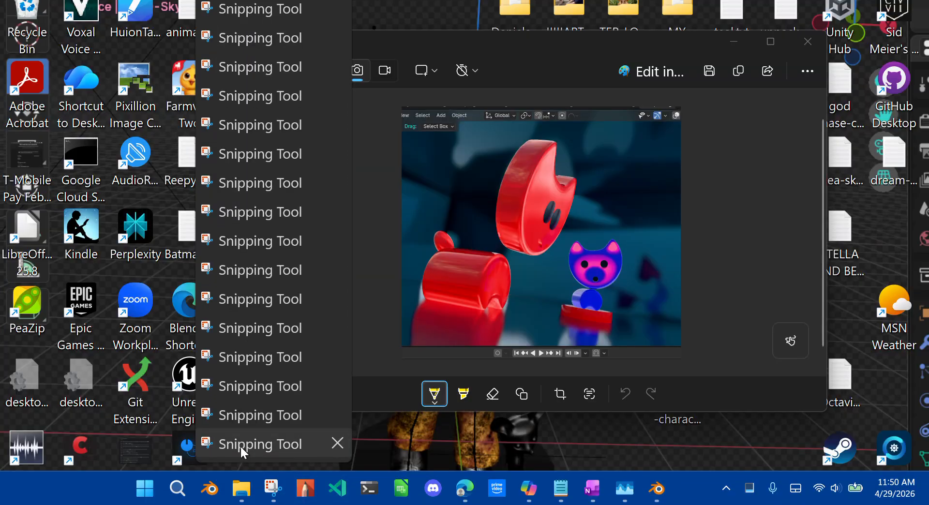
{"action": "left_click", "coordinate": [240, 445]}
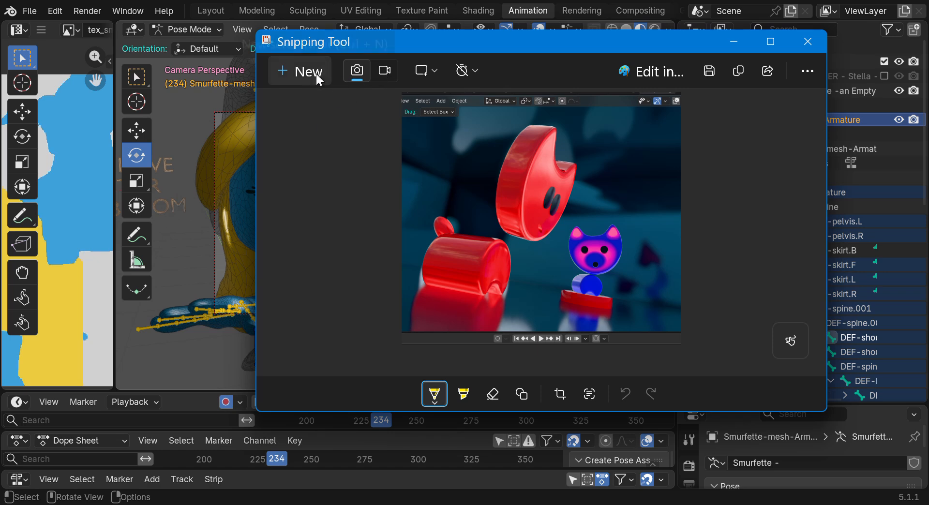
{"action": "left_click", "coordinate": [384, 71]}
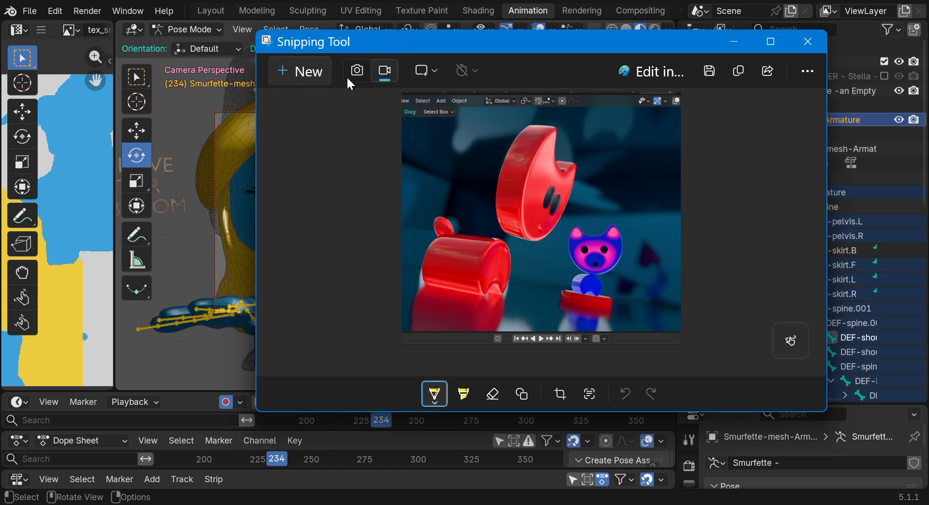
{"action": "left_click", "coordinate": [309, 72]}
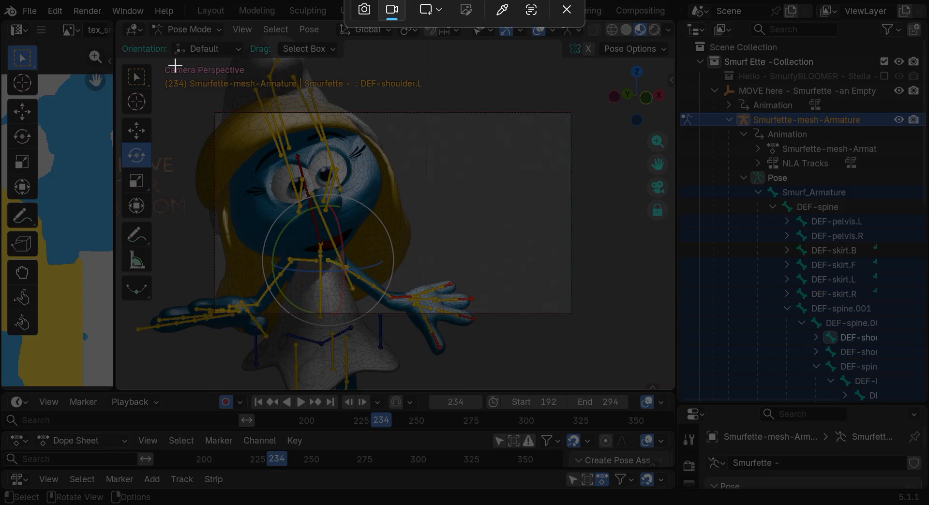
{"action": "left_click_drag", "start_coordinate": [159, 57], "coordinate": [605, 389]}
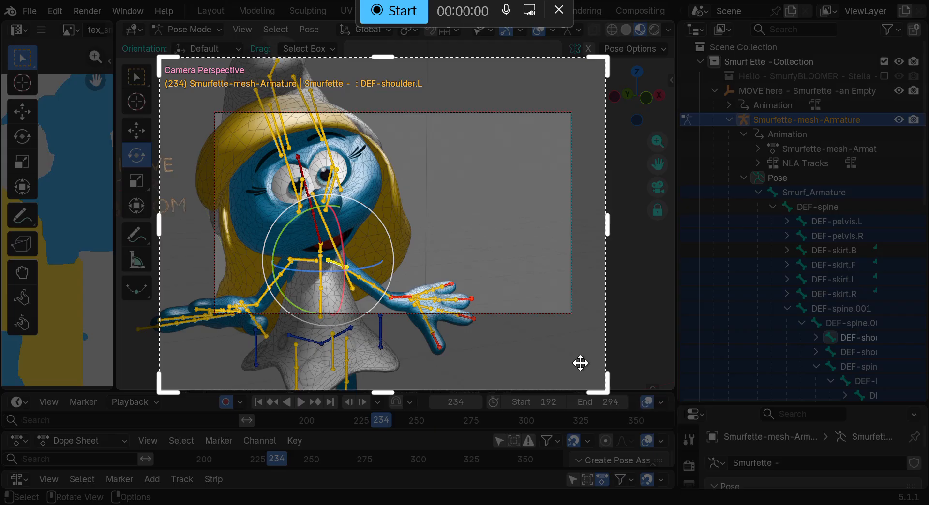
Record the Smurfette animation playing with all bones deselected, stop the recording, and move the resulting clip's window aside
{"action": "left_click", "coordinate": [393, 11]}
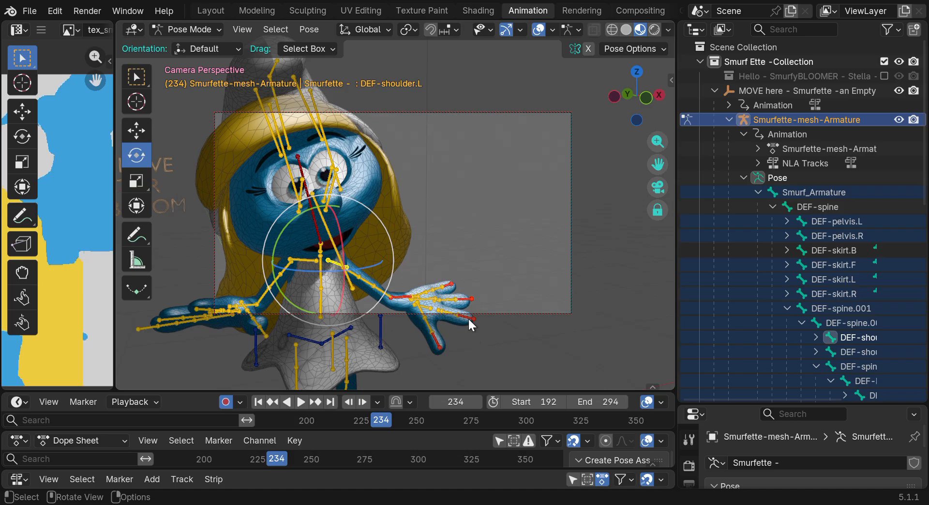
{"action": "left_click", "coordinate": [427, 194]}
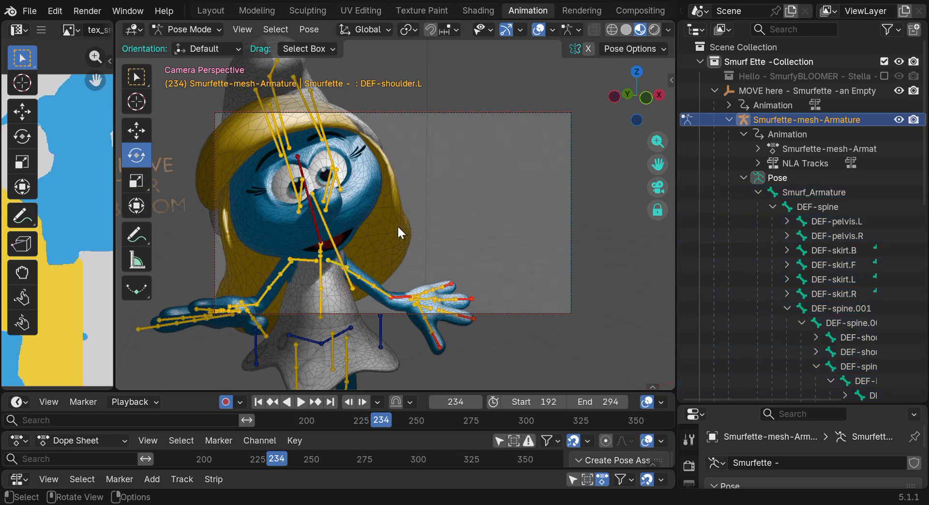
{"action": "key", "text": "space"}
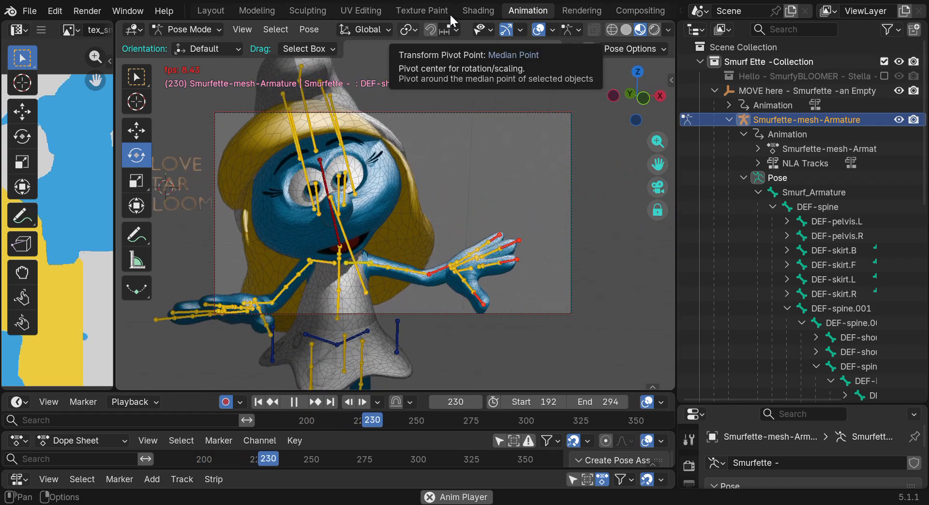
{"action": "left_click", "coordinate": [416, 10]}
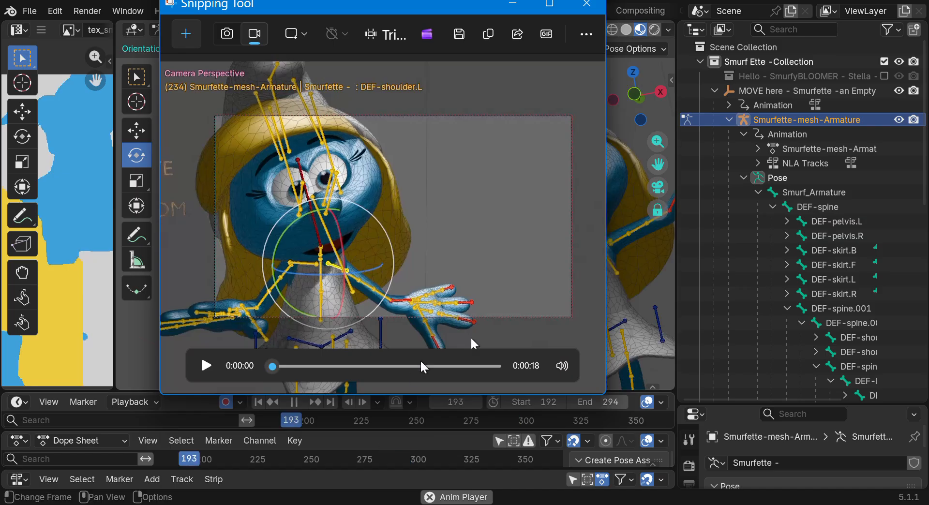
{"action": "left_click_drag", "start_coordinate": [301, 13], "coordinate": [564, 83]}
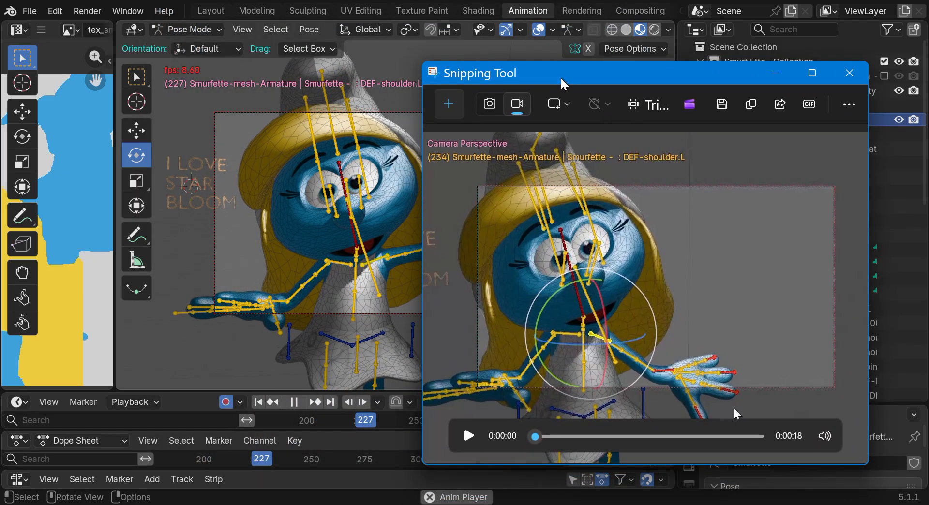